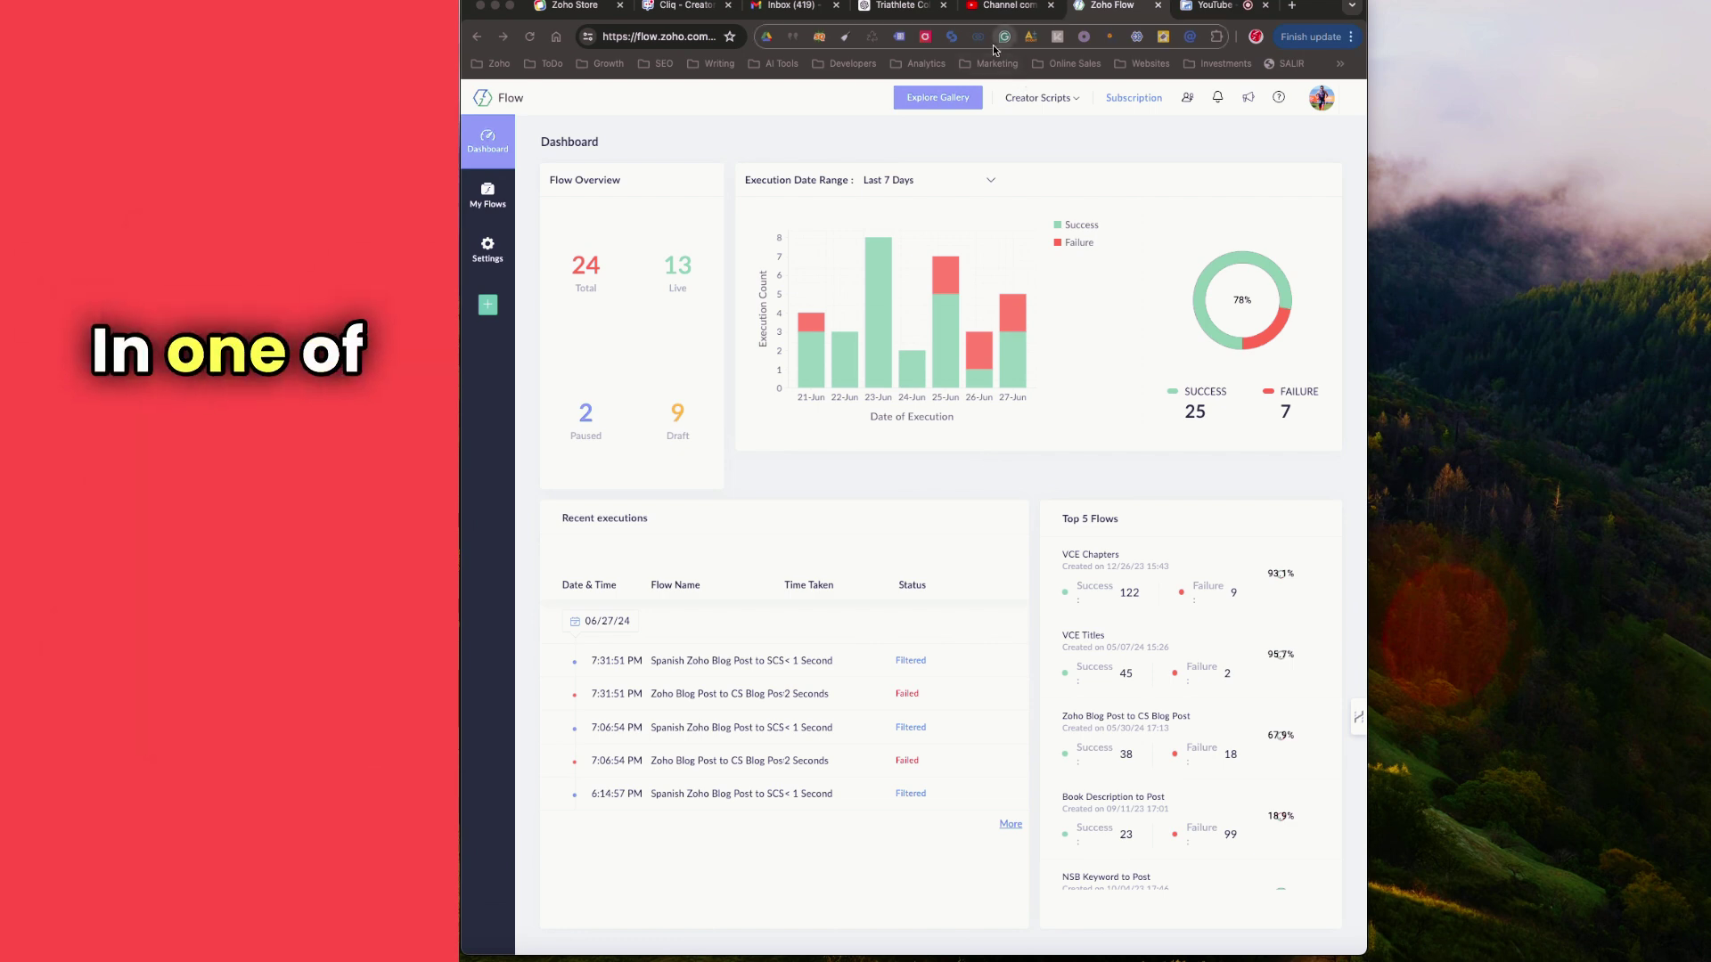
Read the unanswered viewer question about ChatGPT output variables in the YouTube Studio comments, and return to Zoho Flow.
click(1000, 7)
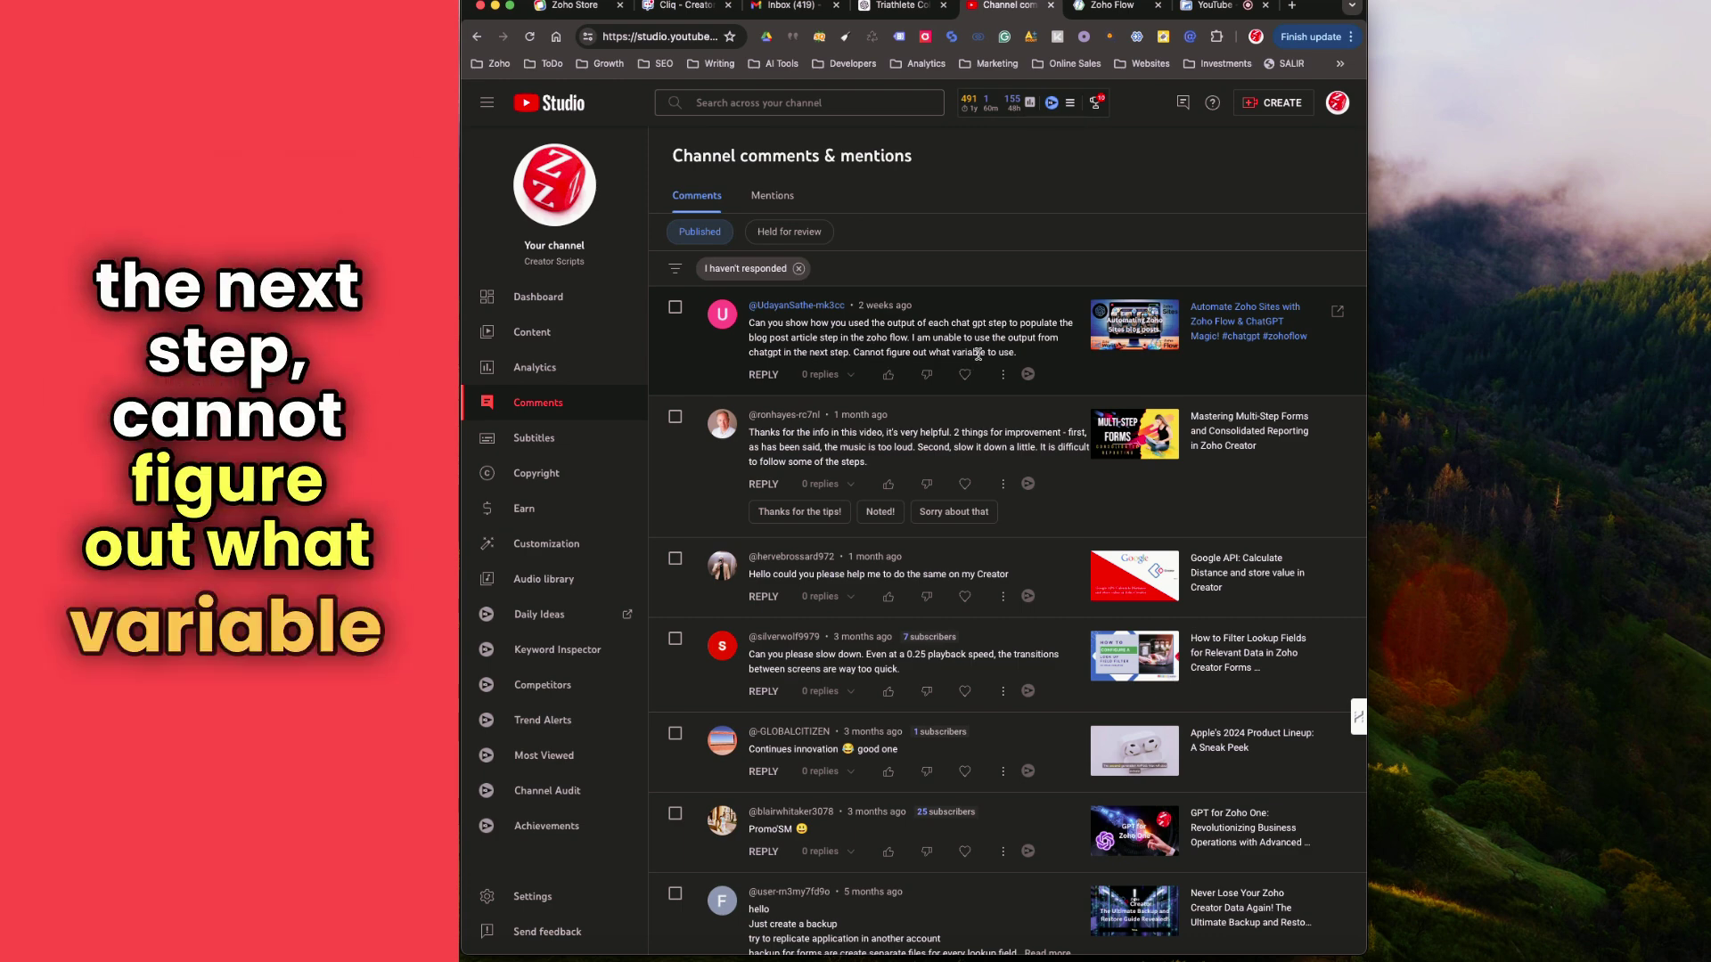
click(1110, 8)
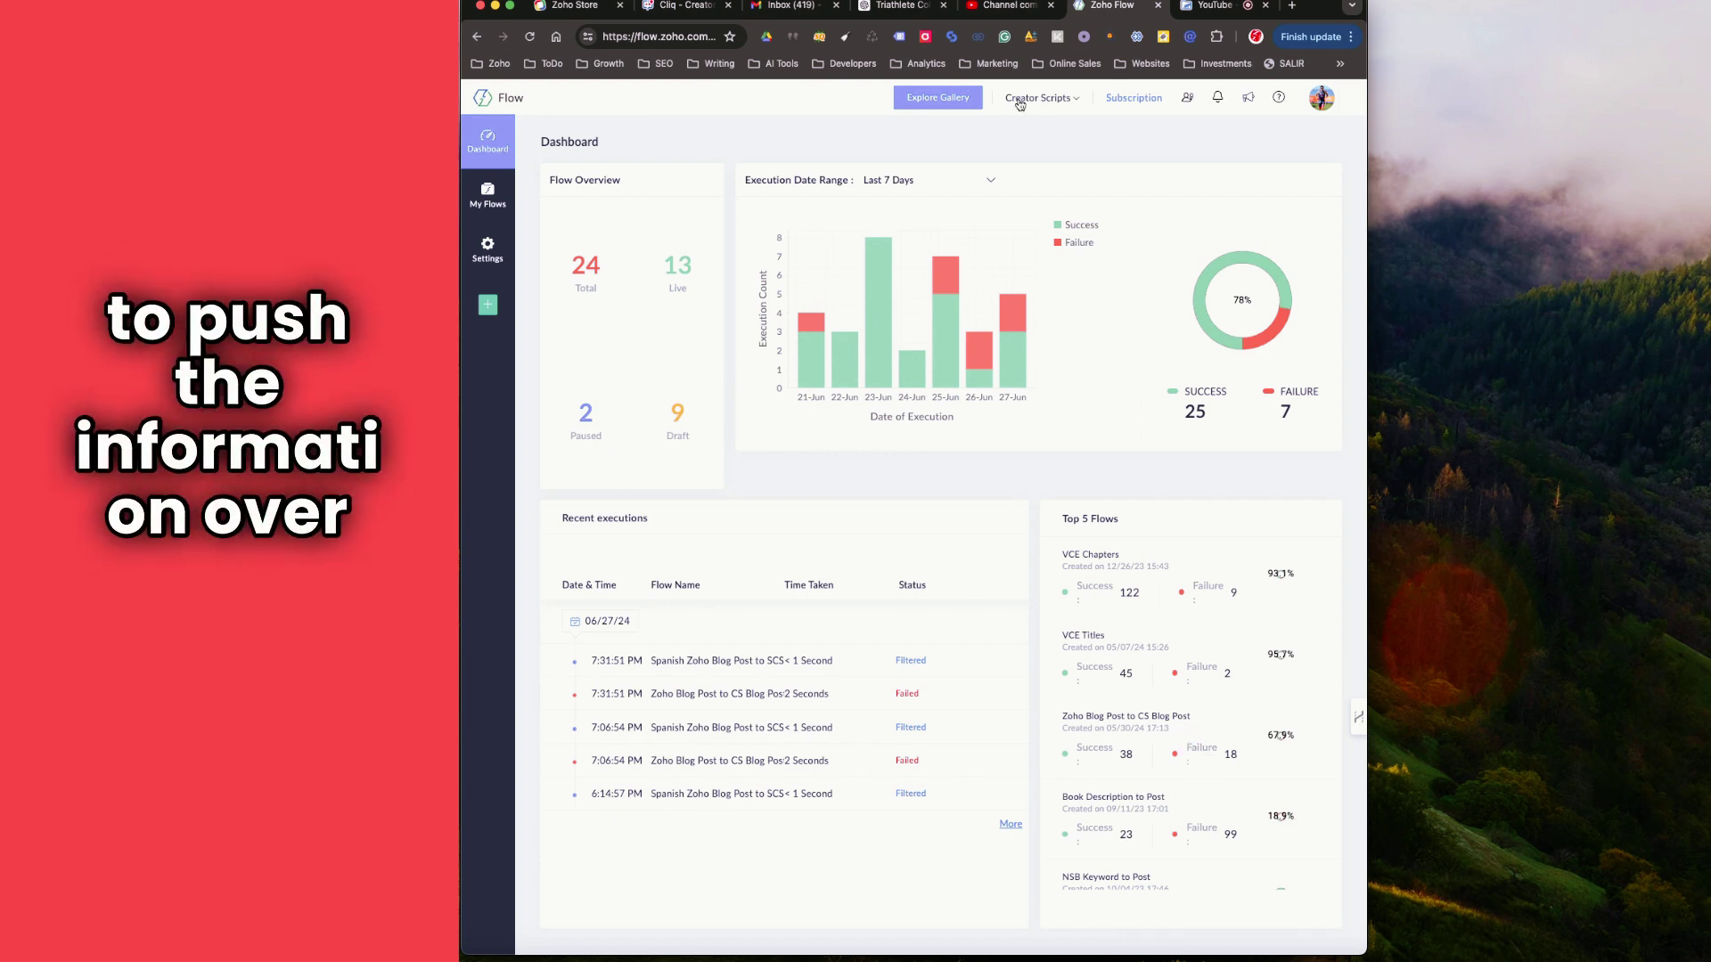
Open the Zoho Blog Post to CS Blog Post flow from the SEO folder within CS in the flow builder.
click(490, 201)
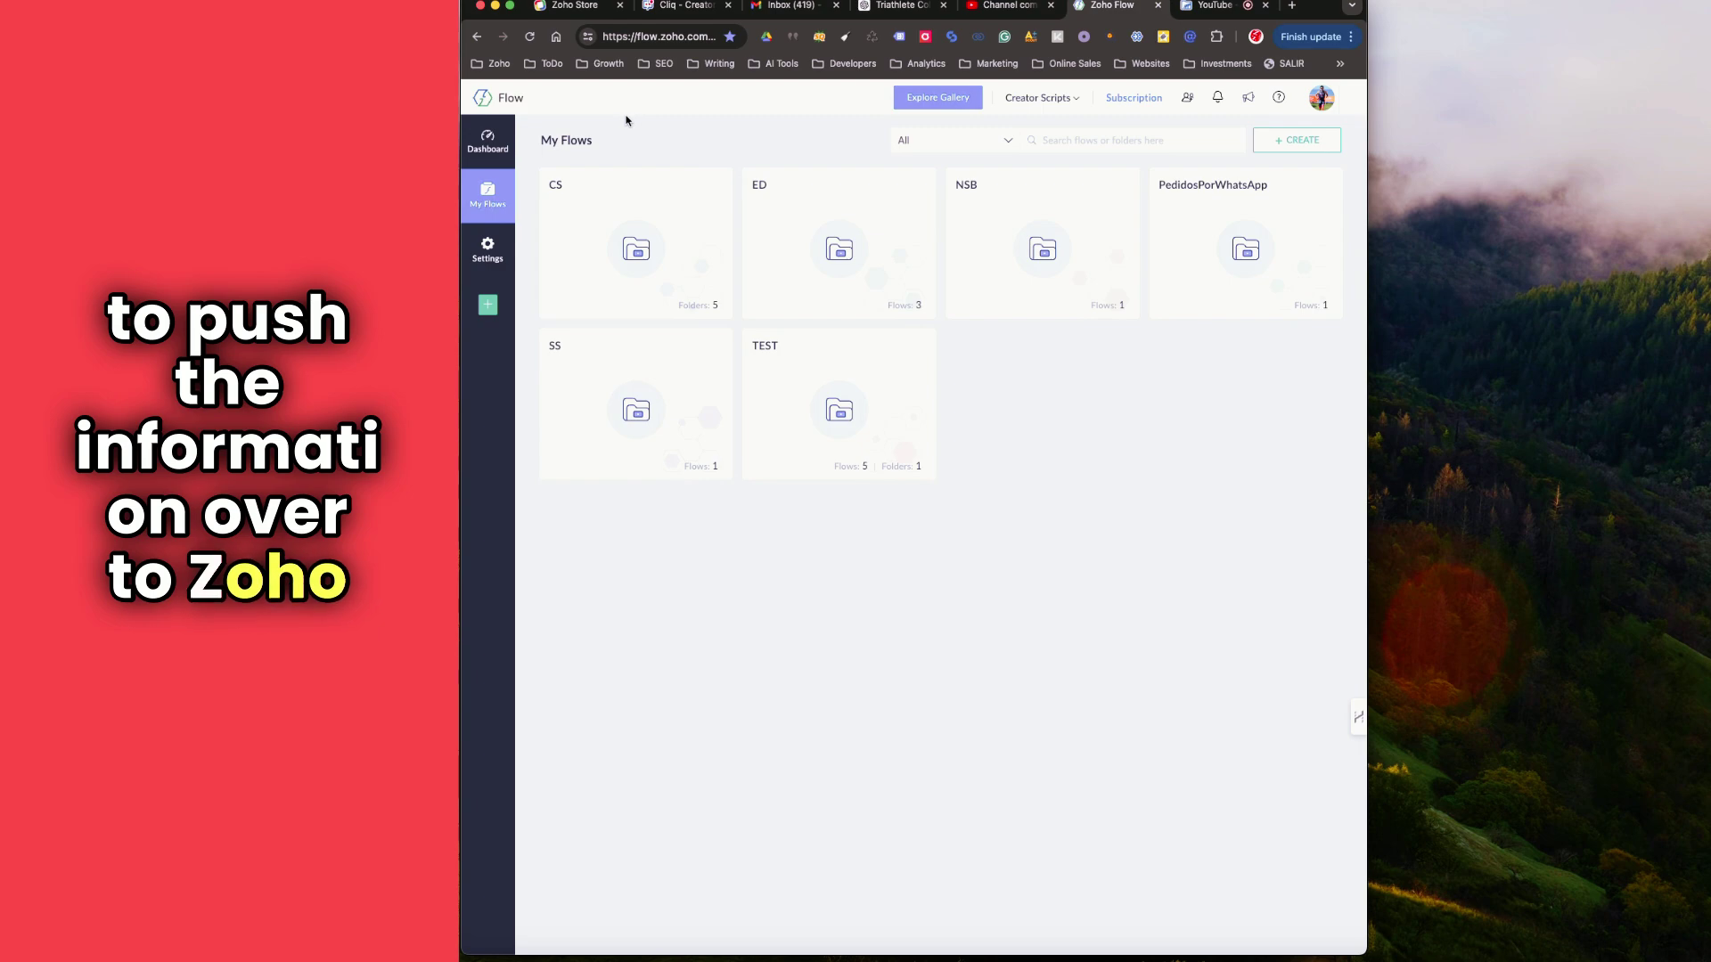
click(592, 221)
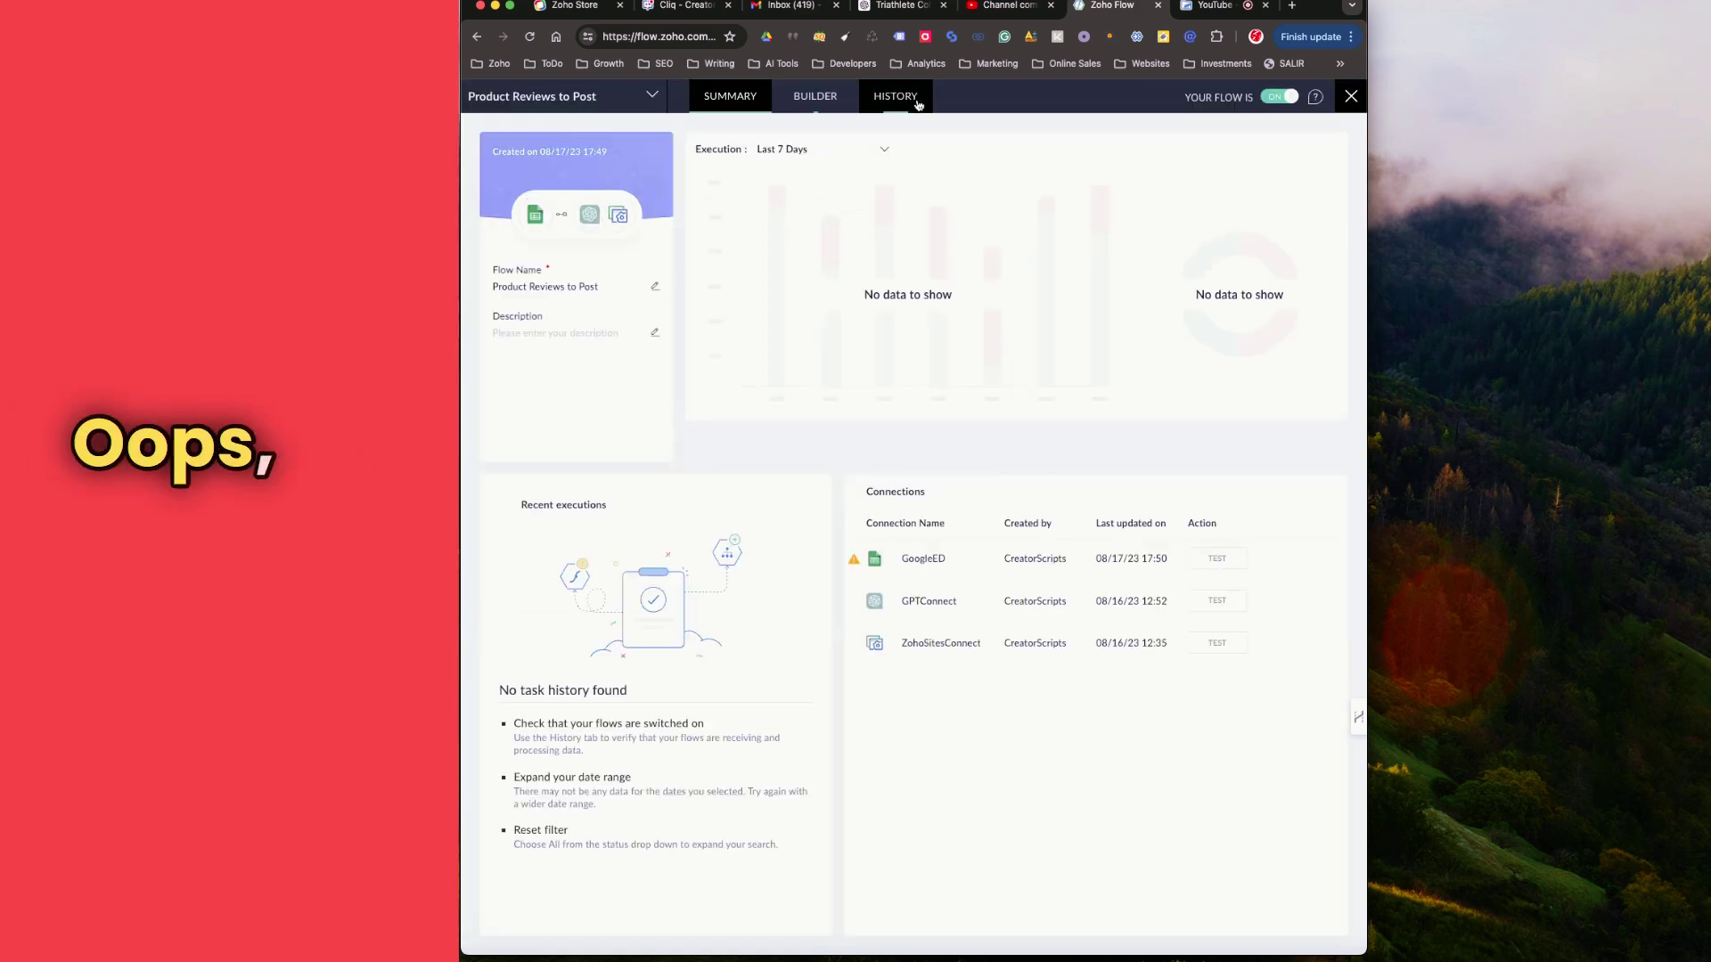
click(1352, 97)
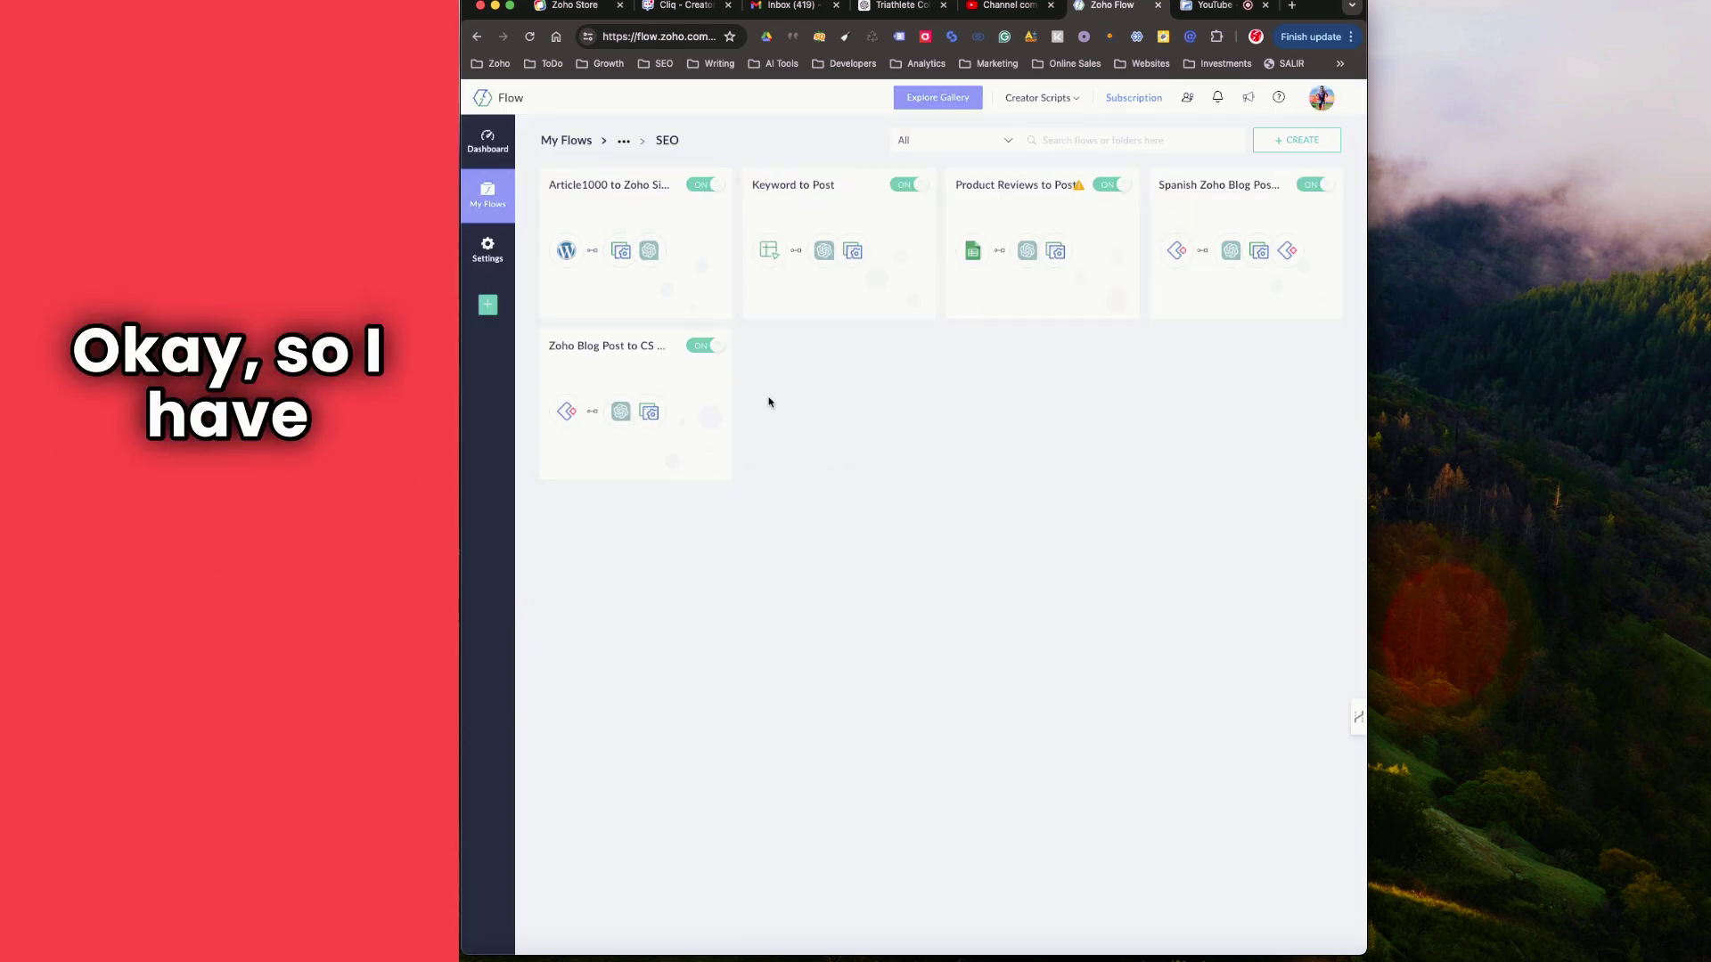
click(596, 370)
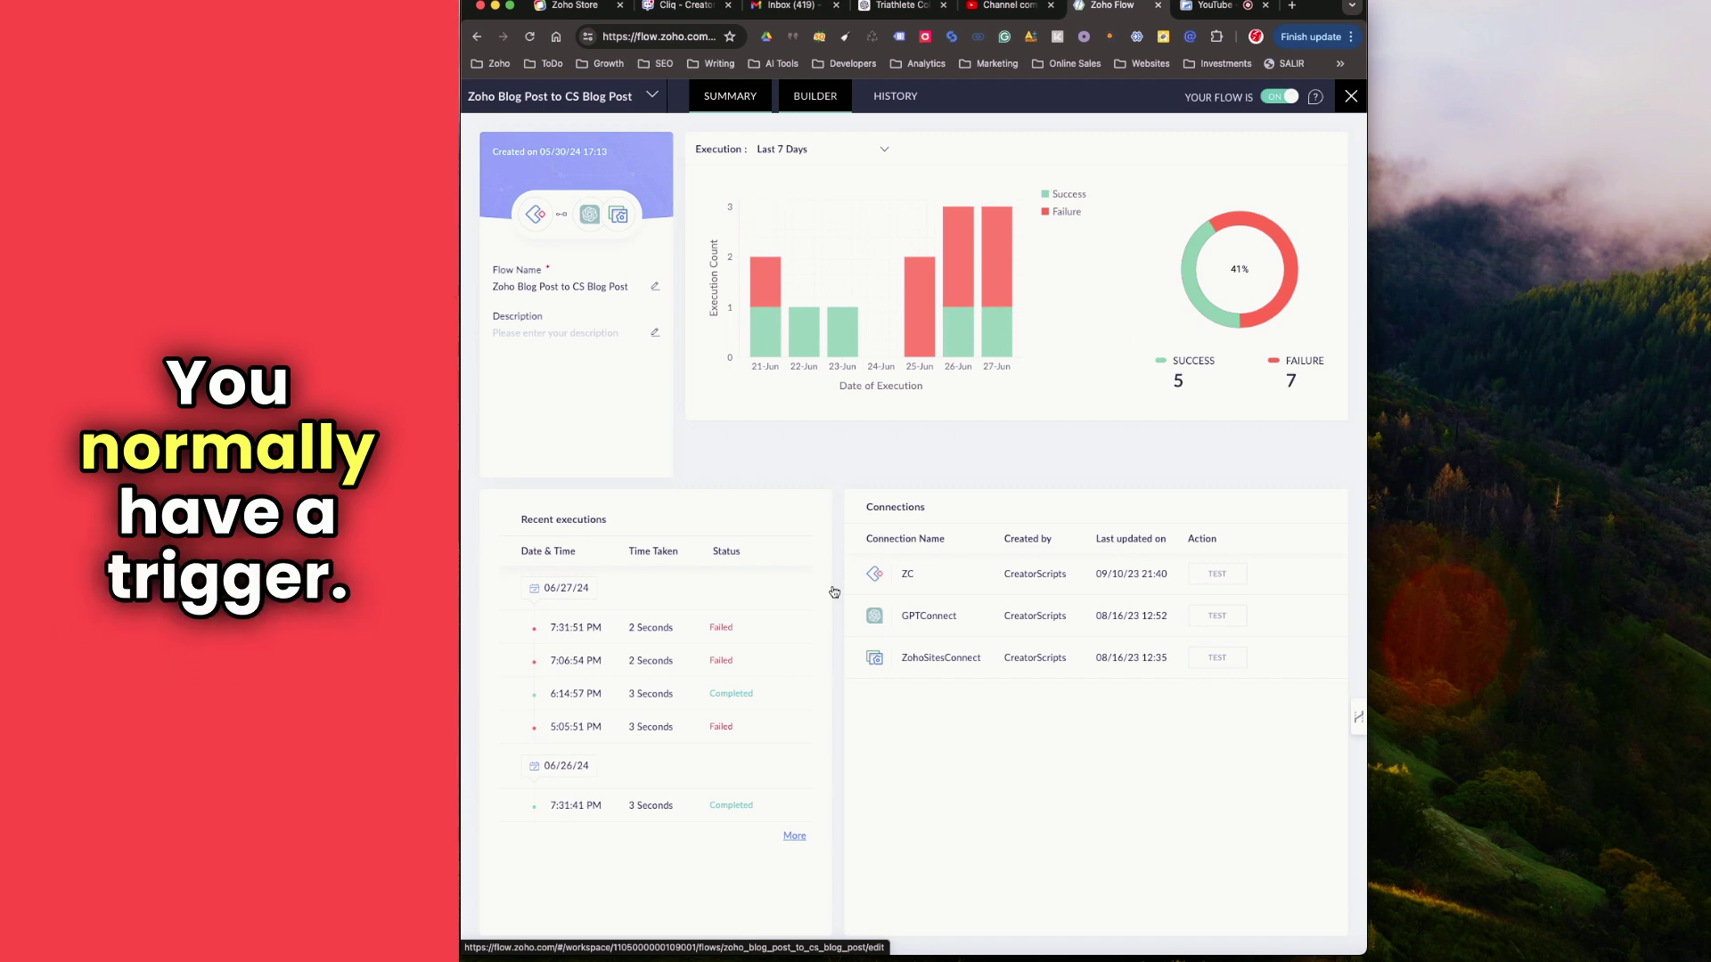
click(906, 579)
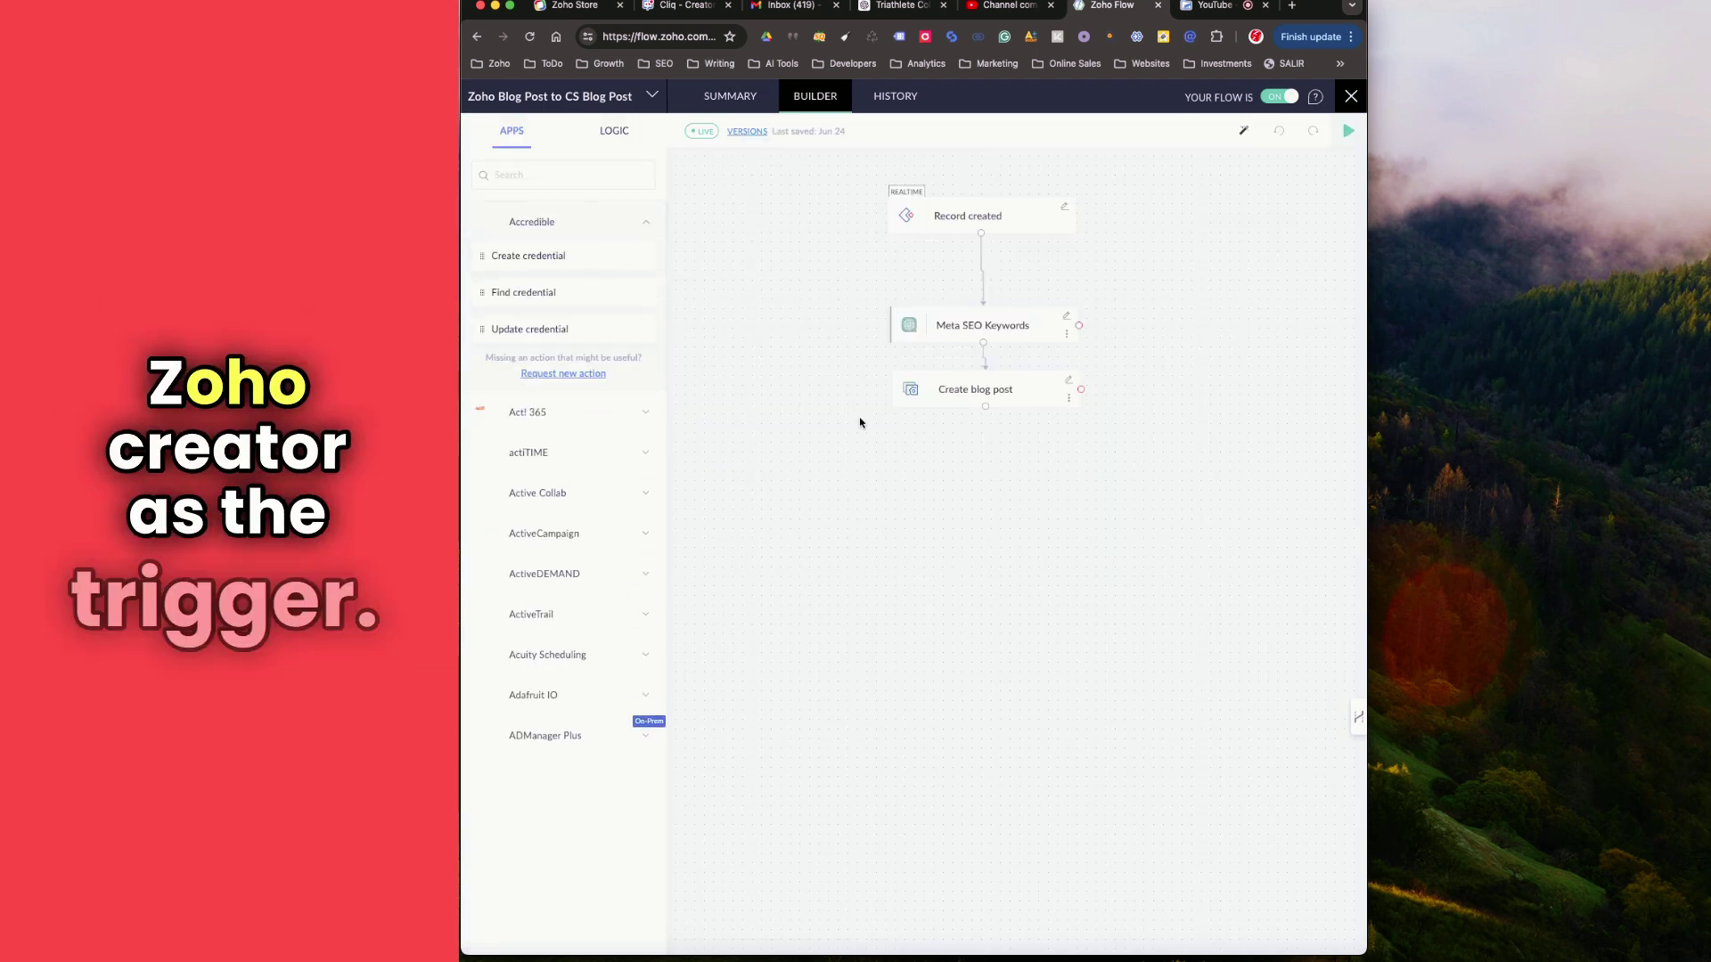
Review the Record created trigger's application, form and filter criteria, and close its configuration.
click(962, 217)
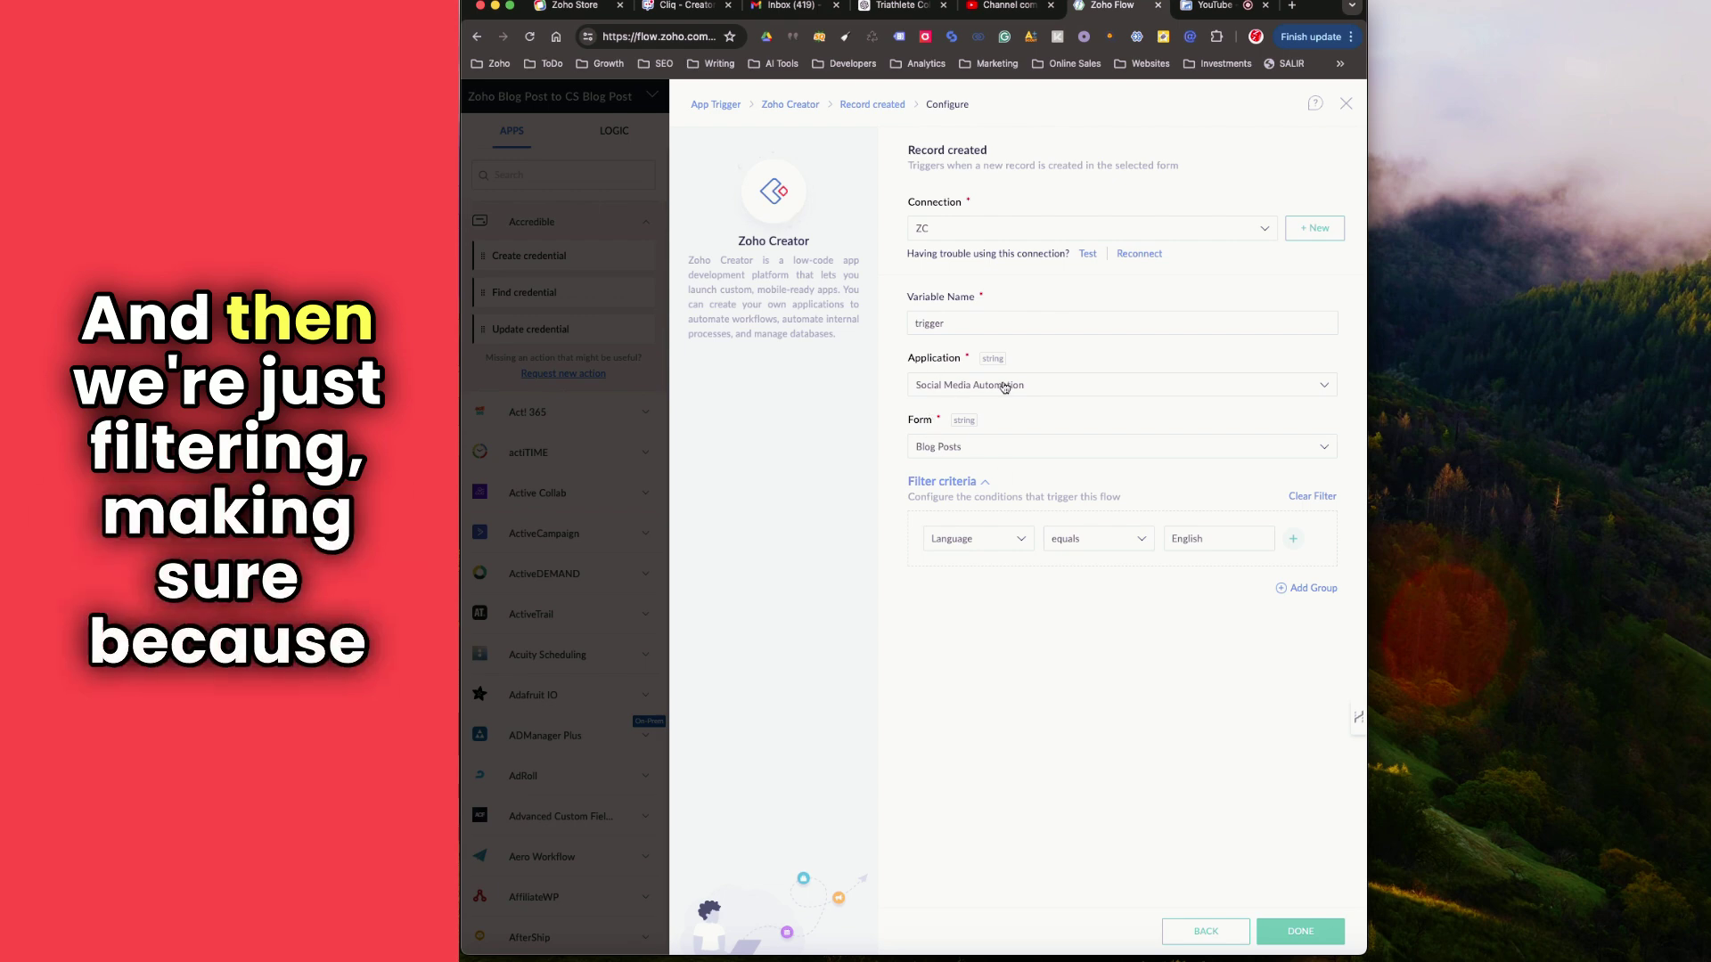
click(1299, 932)
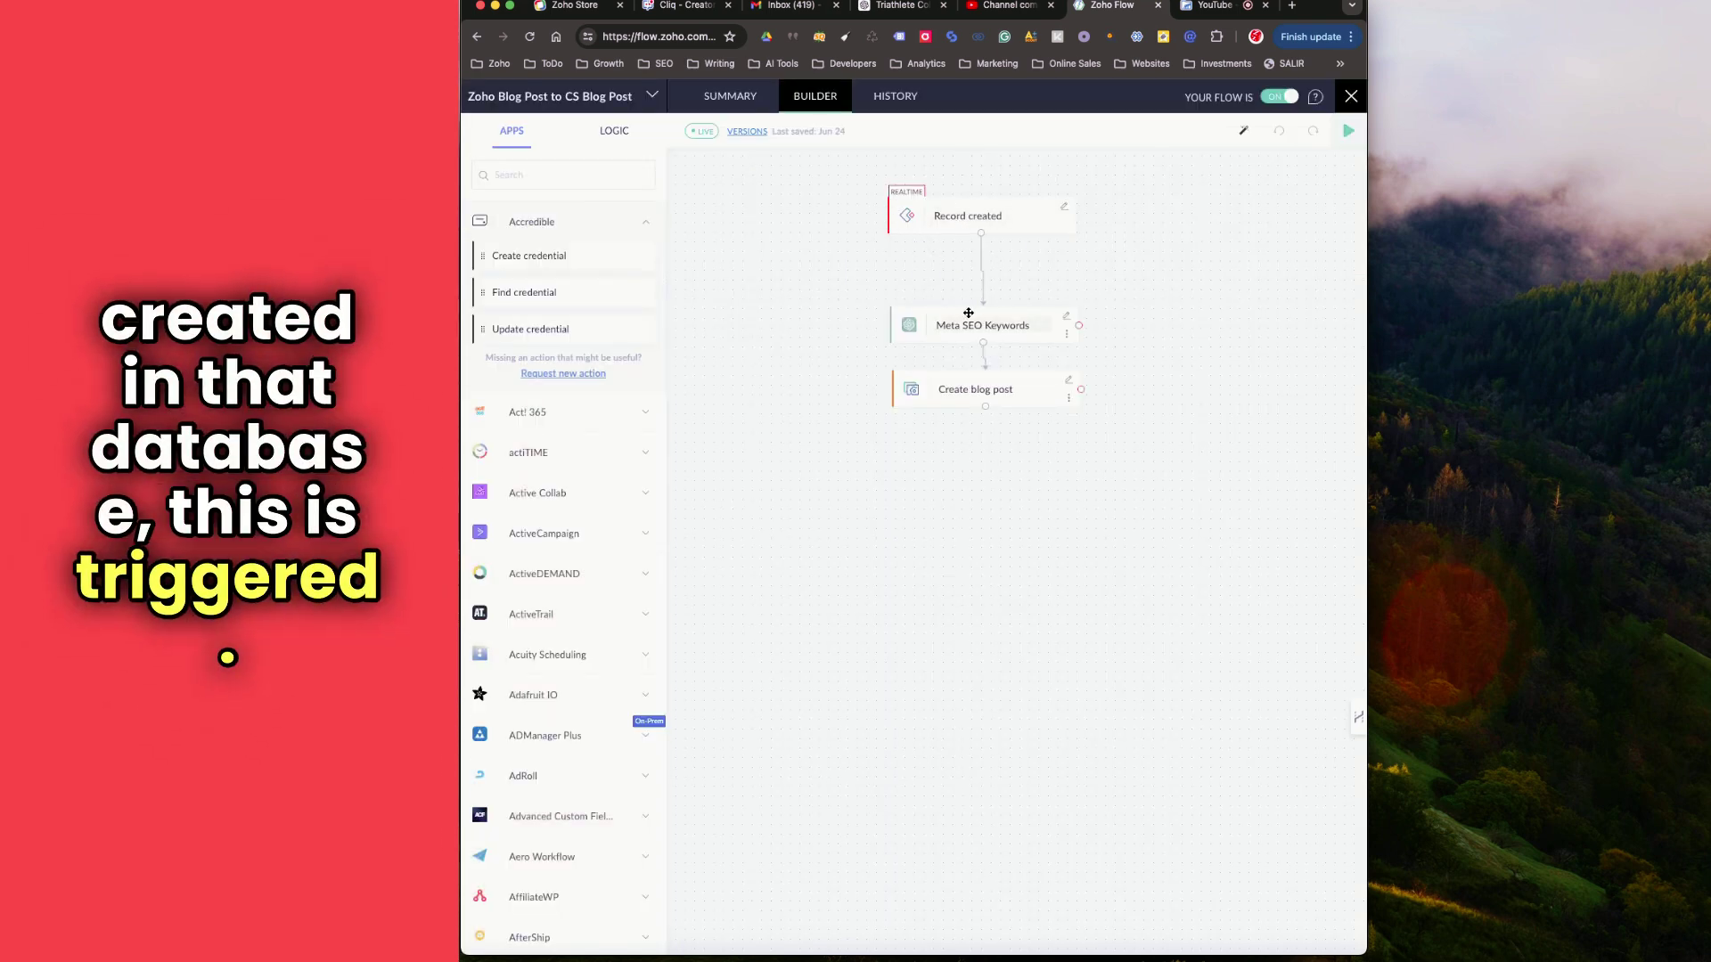
Reposition the Meta SEO Keywords block on the canvas closer beneath the Record created trigger.
drag(966, 319, 963, 294)
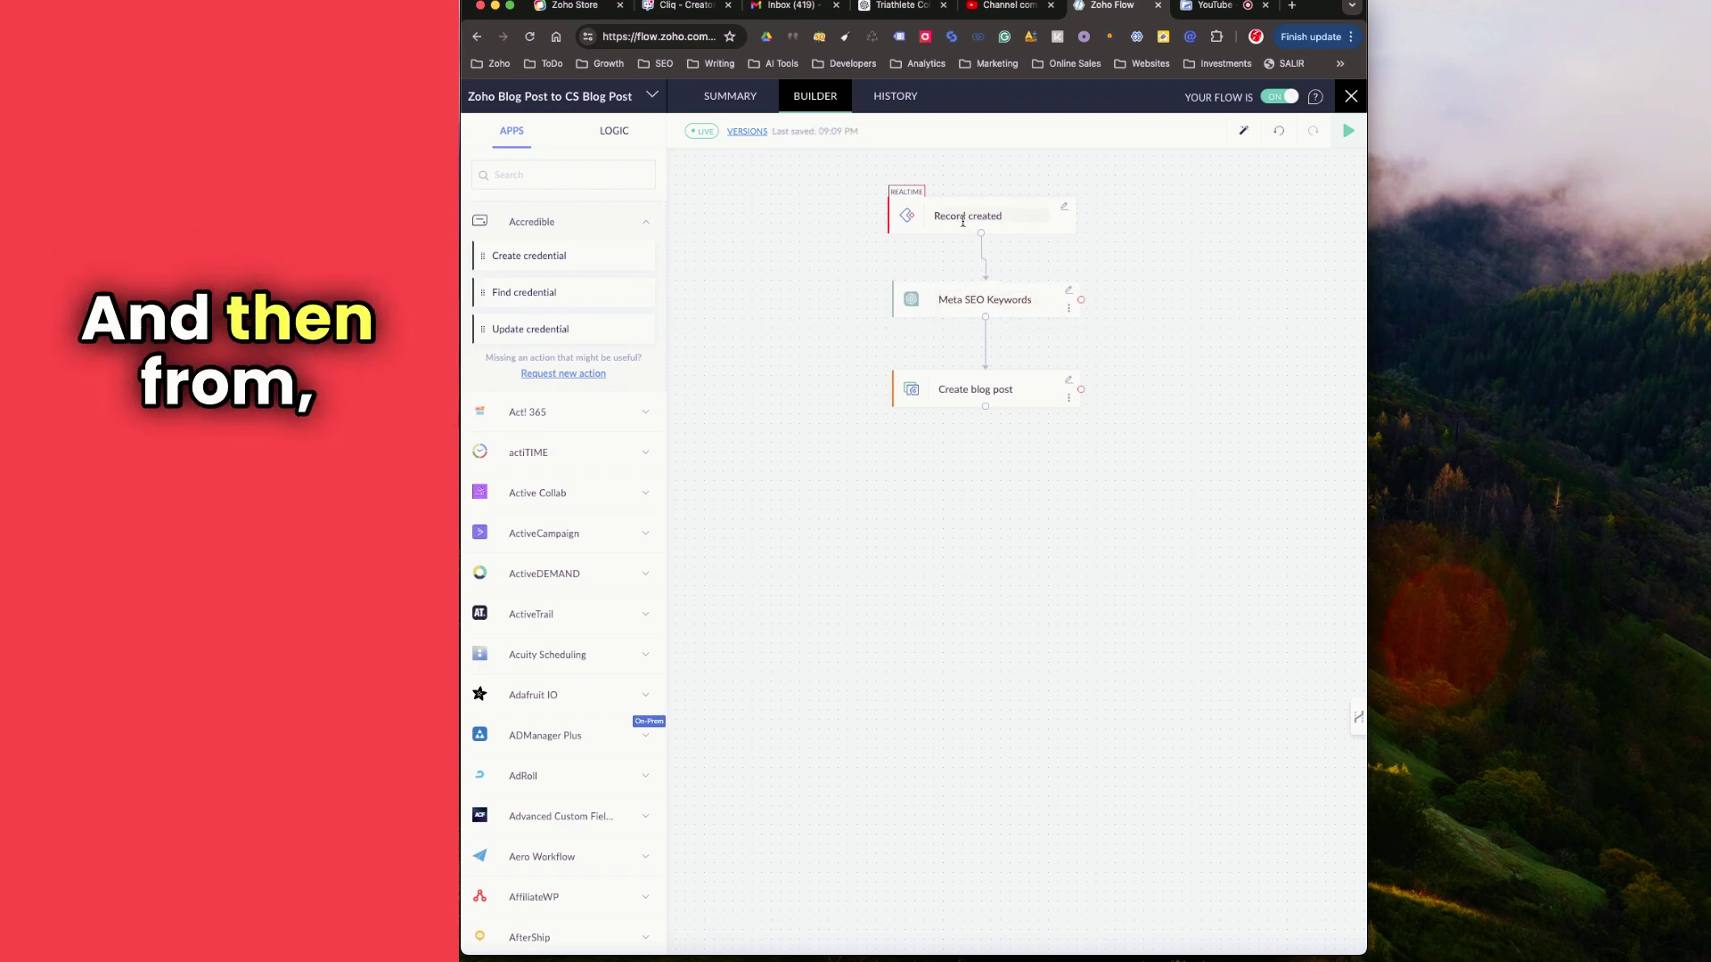
click(973, 218)
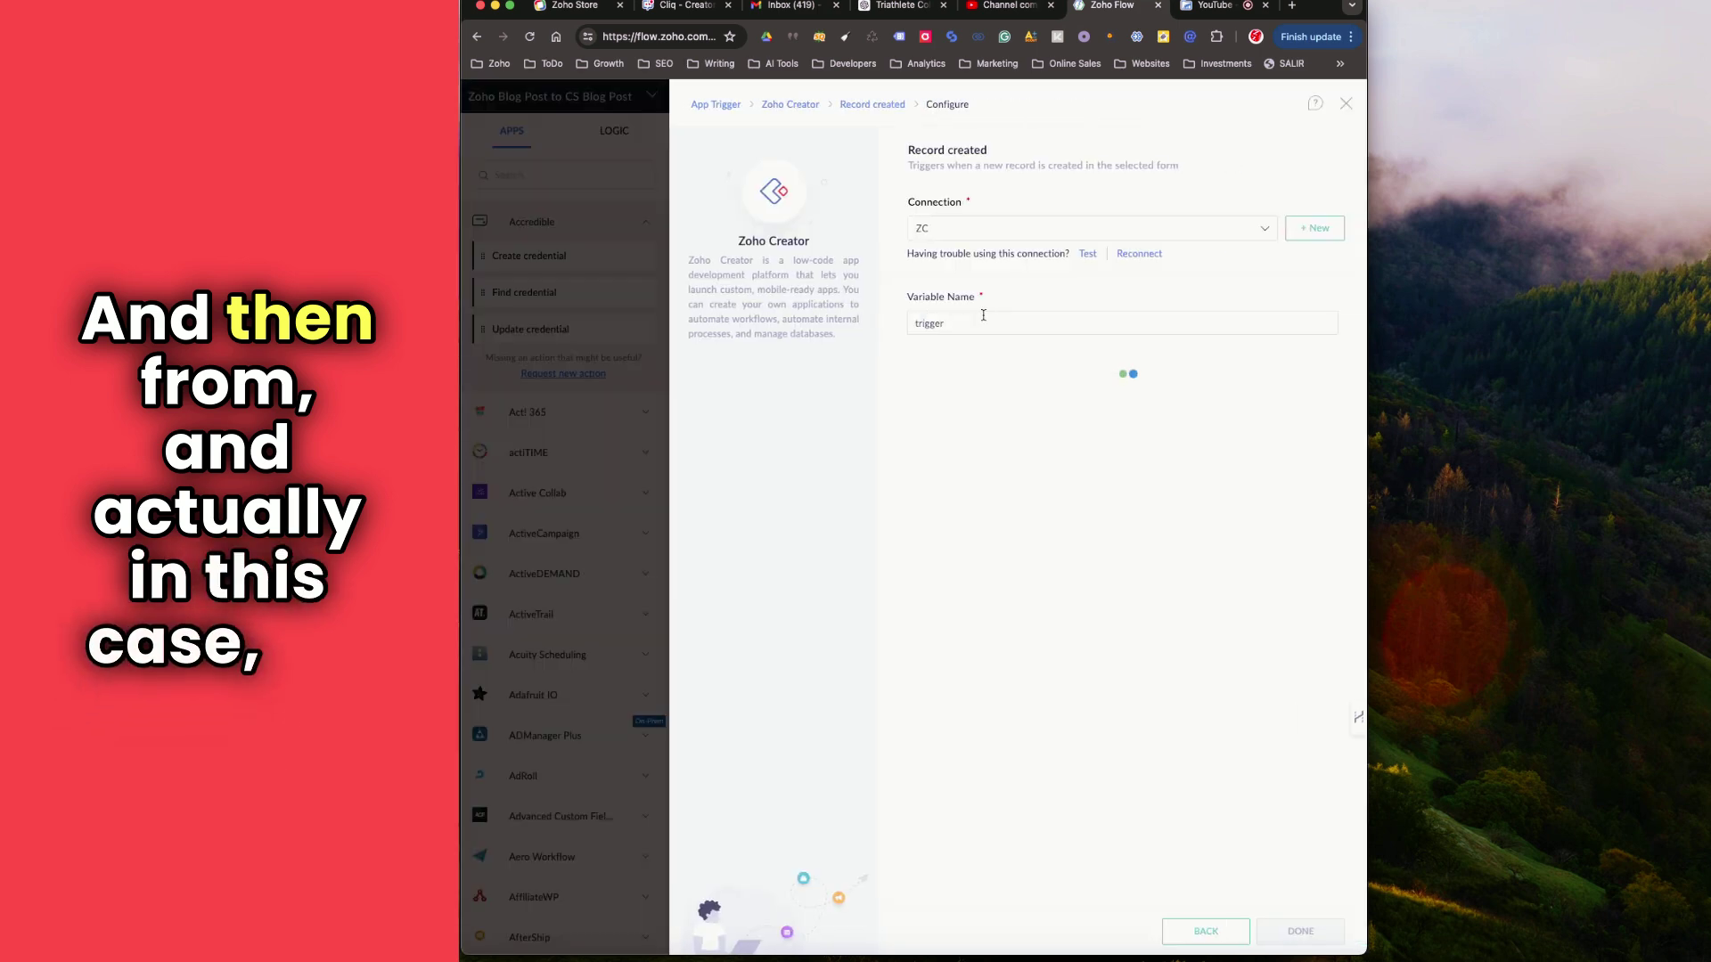
click(1193, 936)
click(1348, 105)
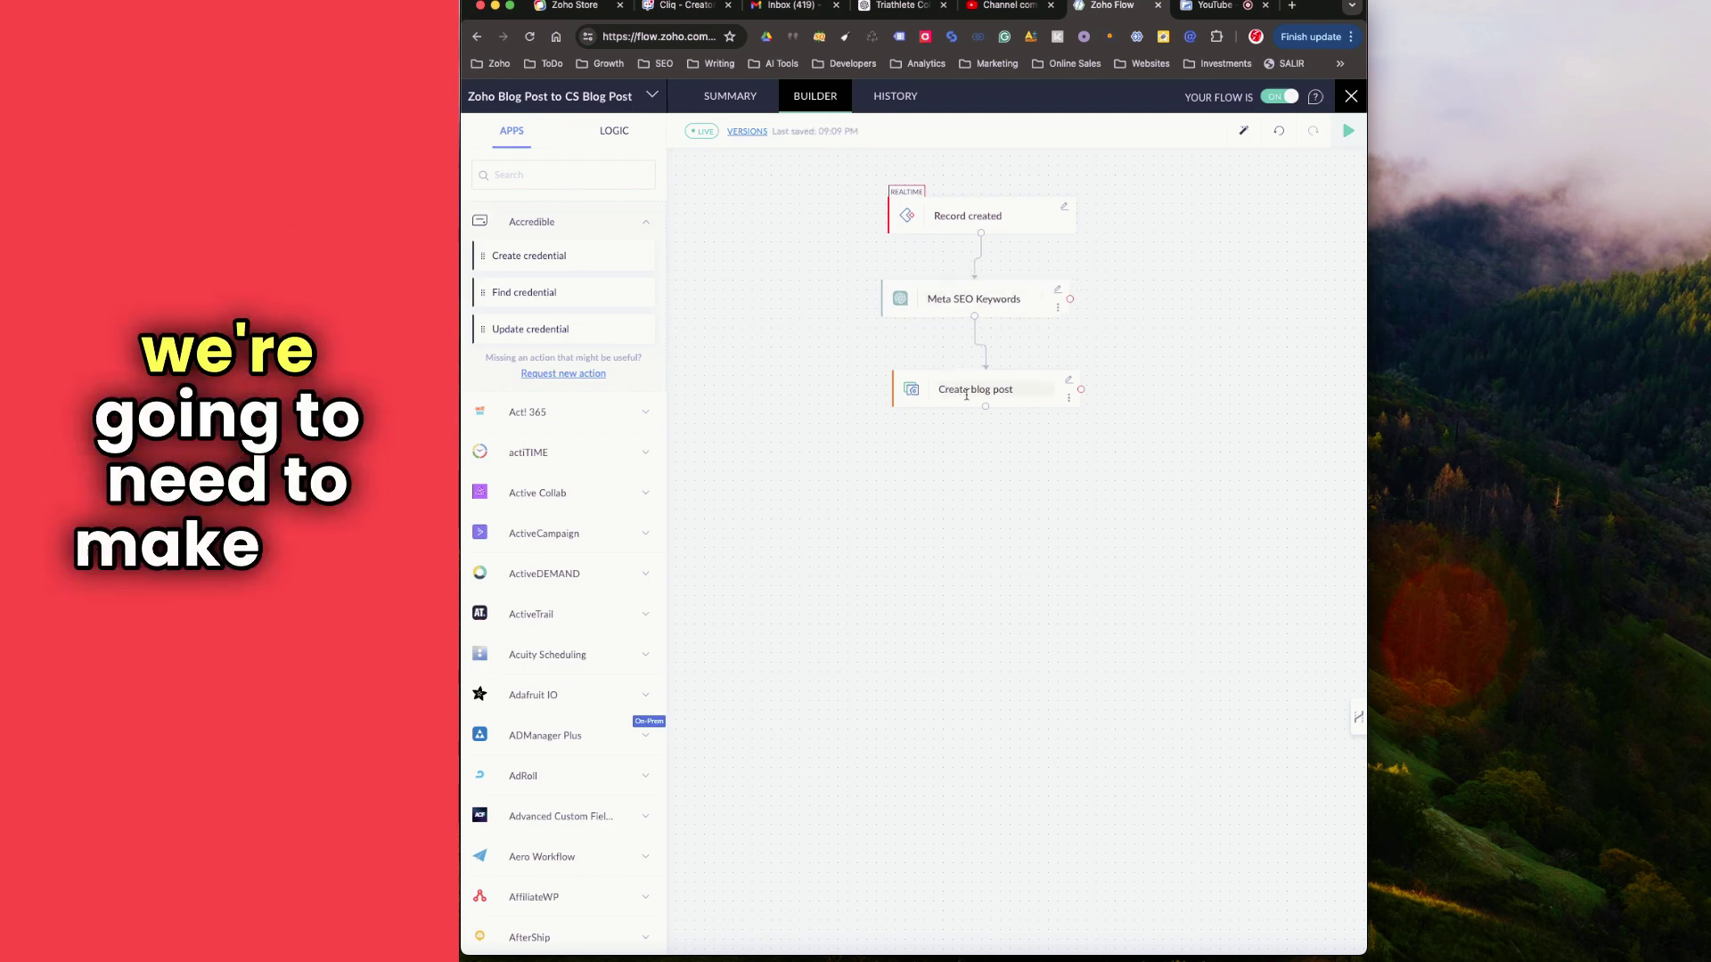
drag(946, 288, 947, 289)
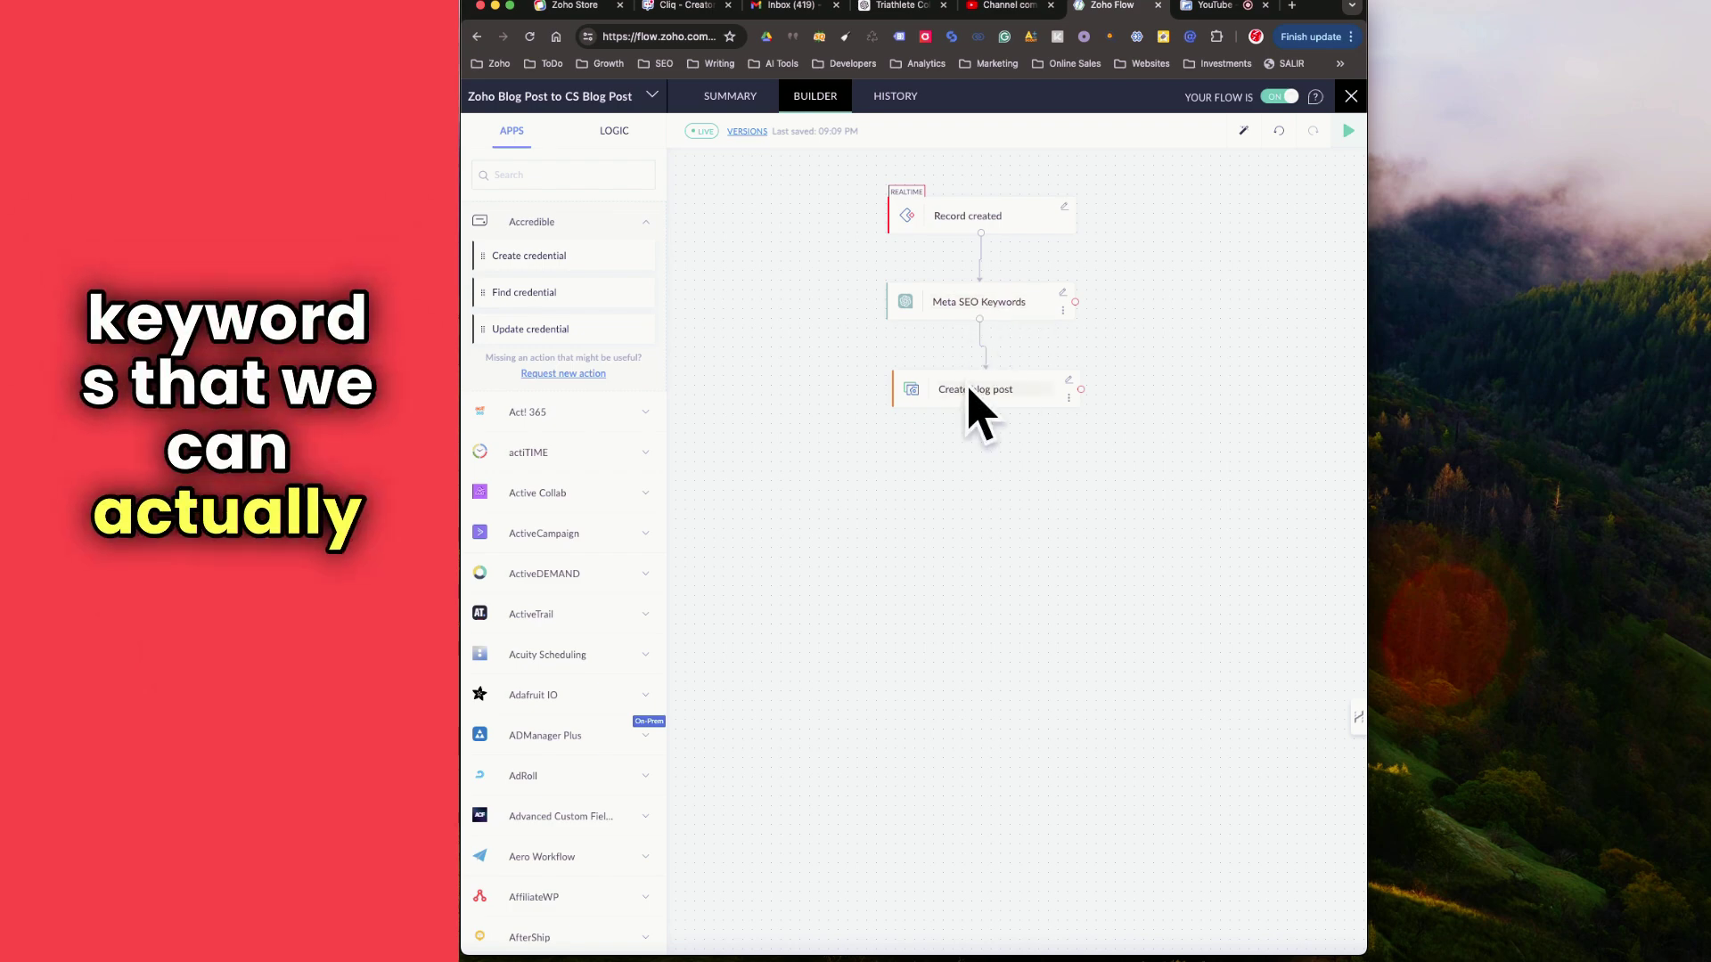
Open the Meta SEO Keywords ChatGPT action and review its prompt and the Record created variables.
click(1062, 296)
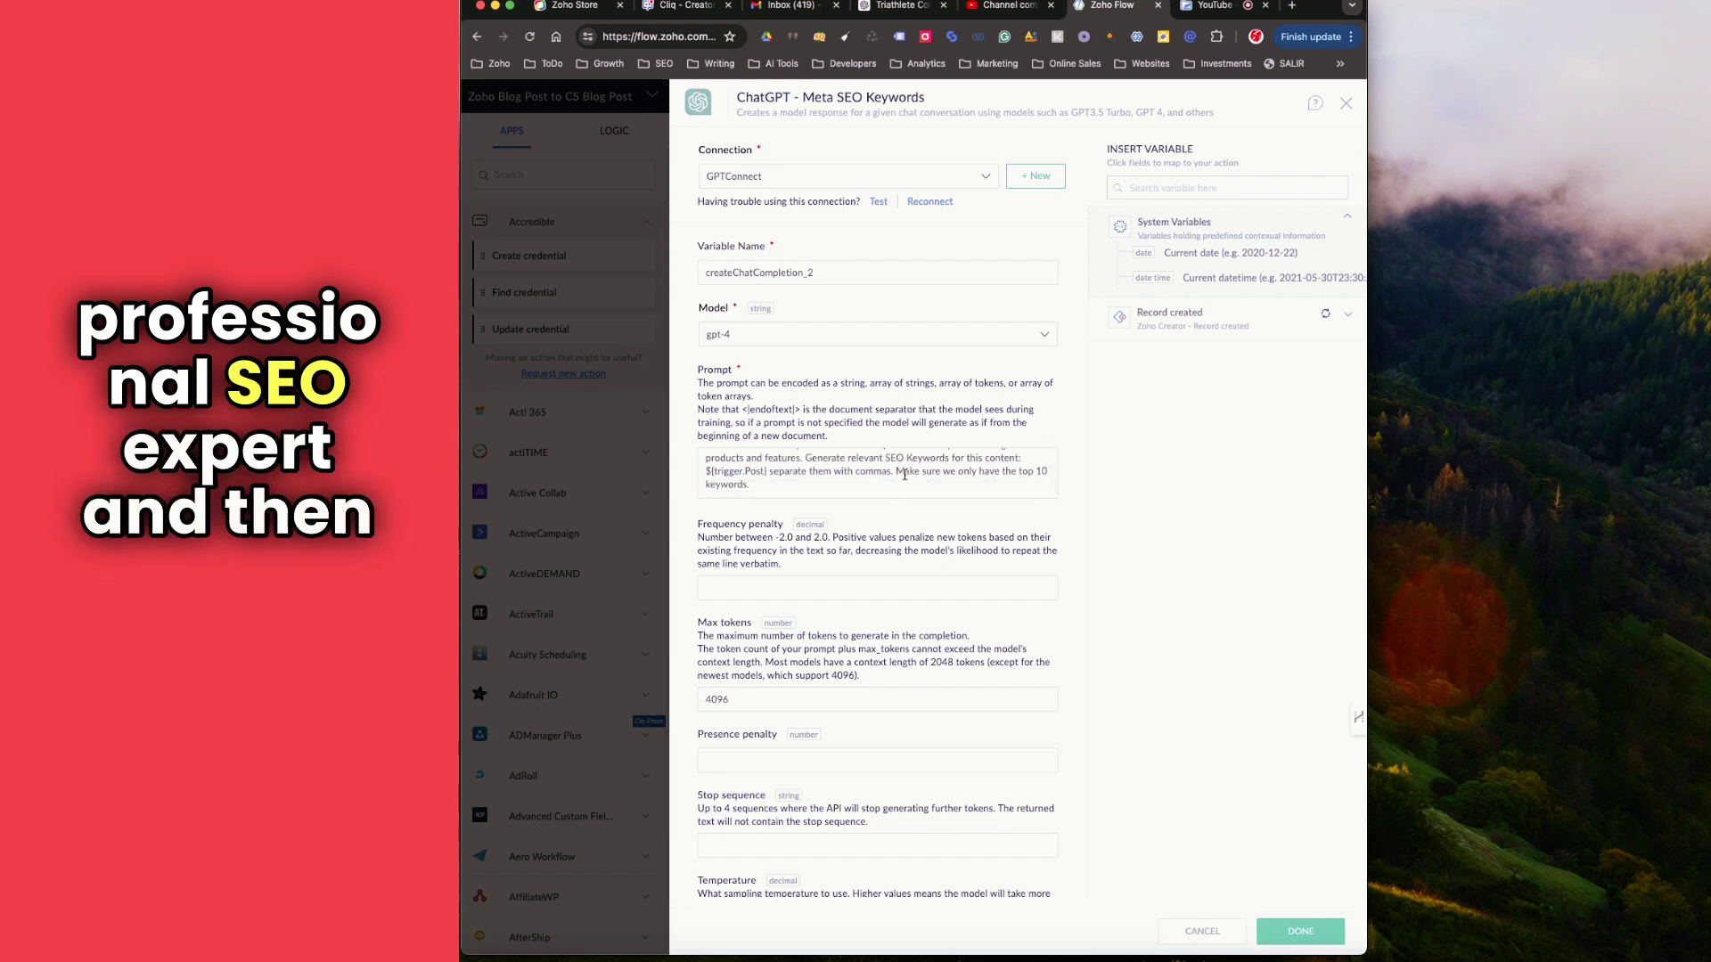
scroll(906, 472, up, 1)
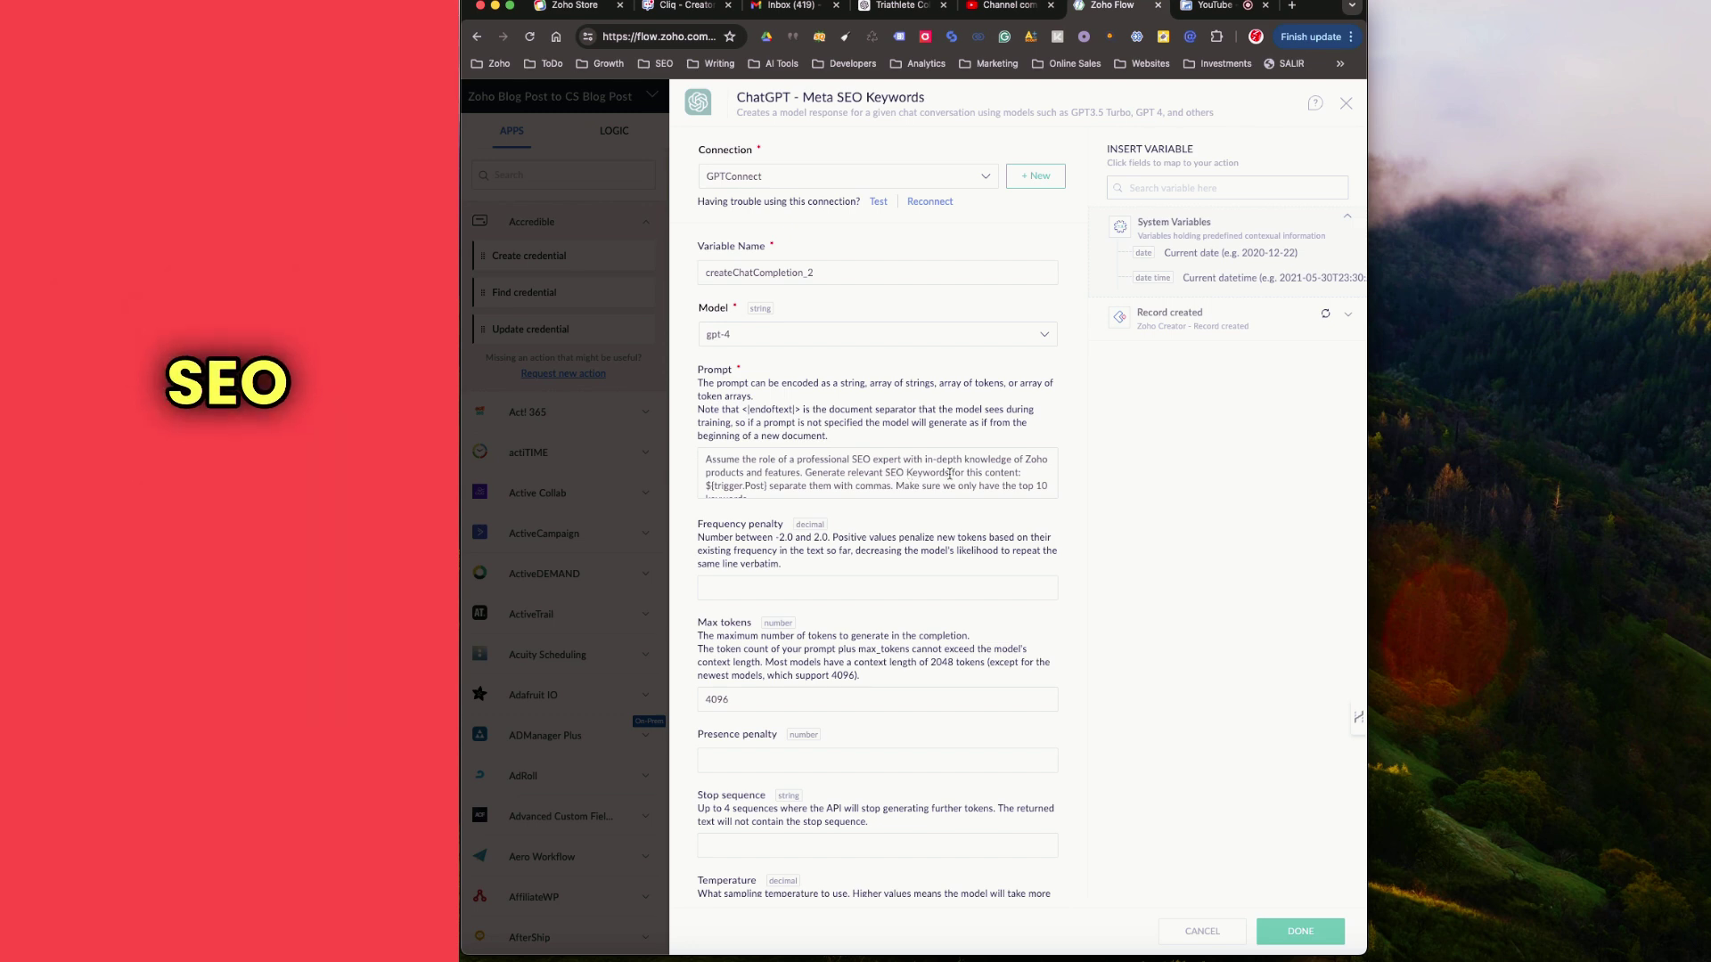
scroll(1036, 474, down, 1)
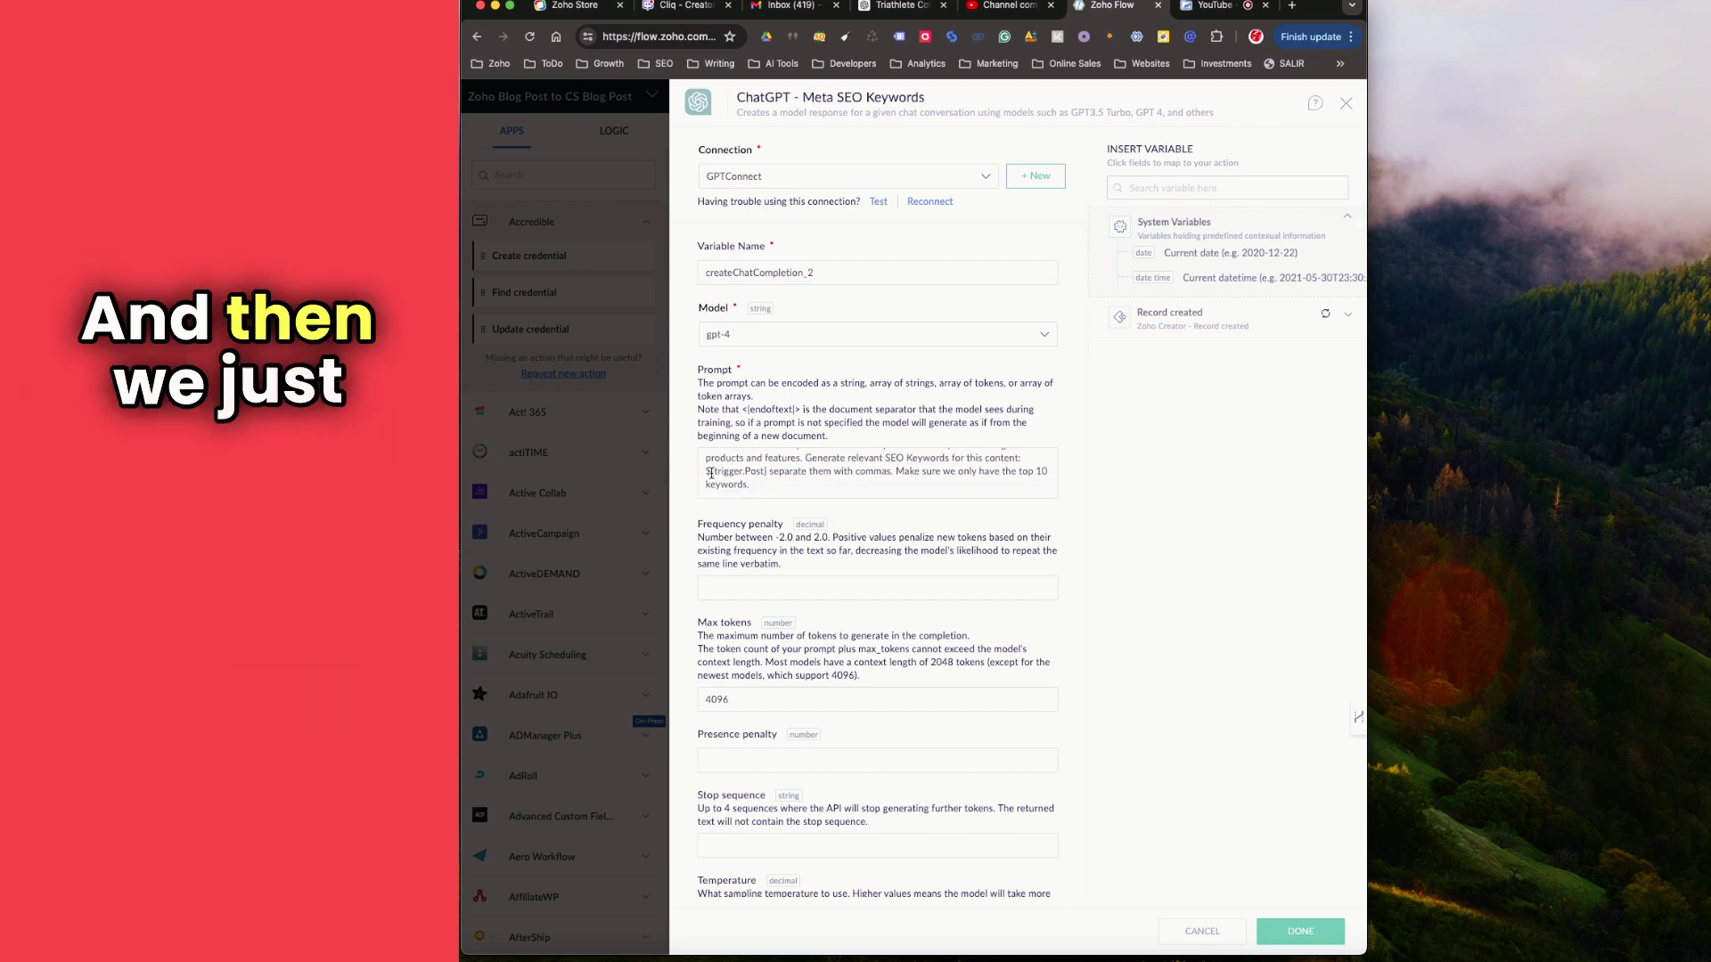
scroll(770, 472, down, 1)
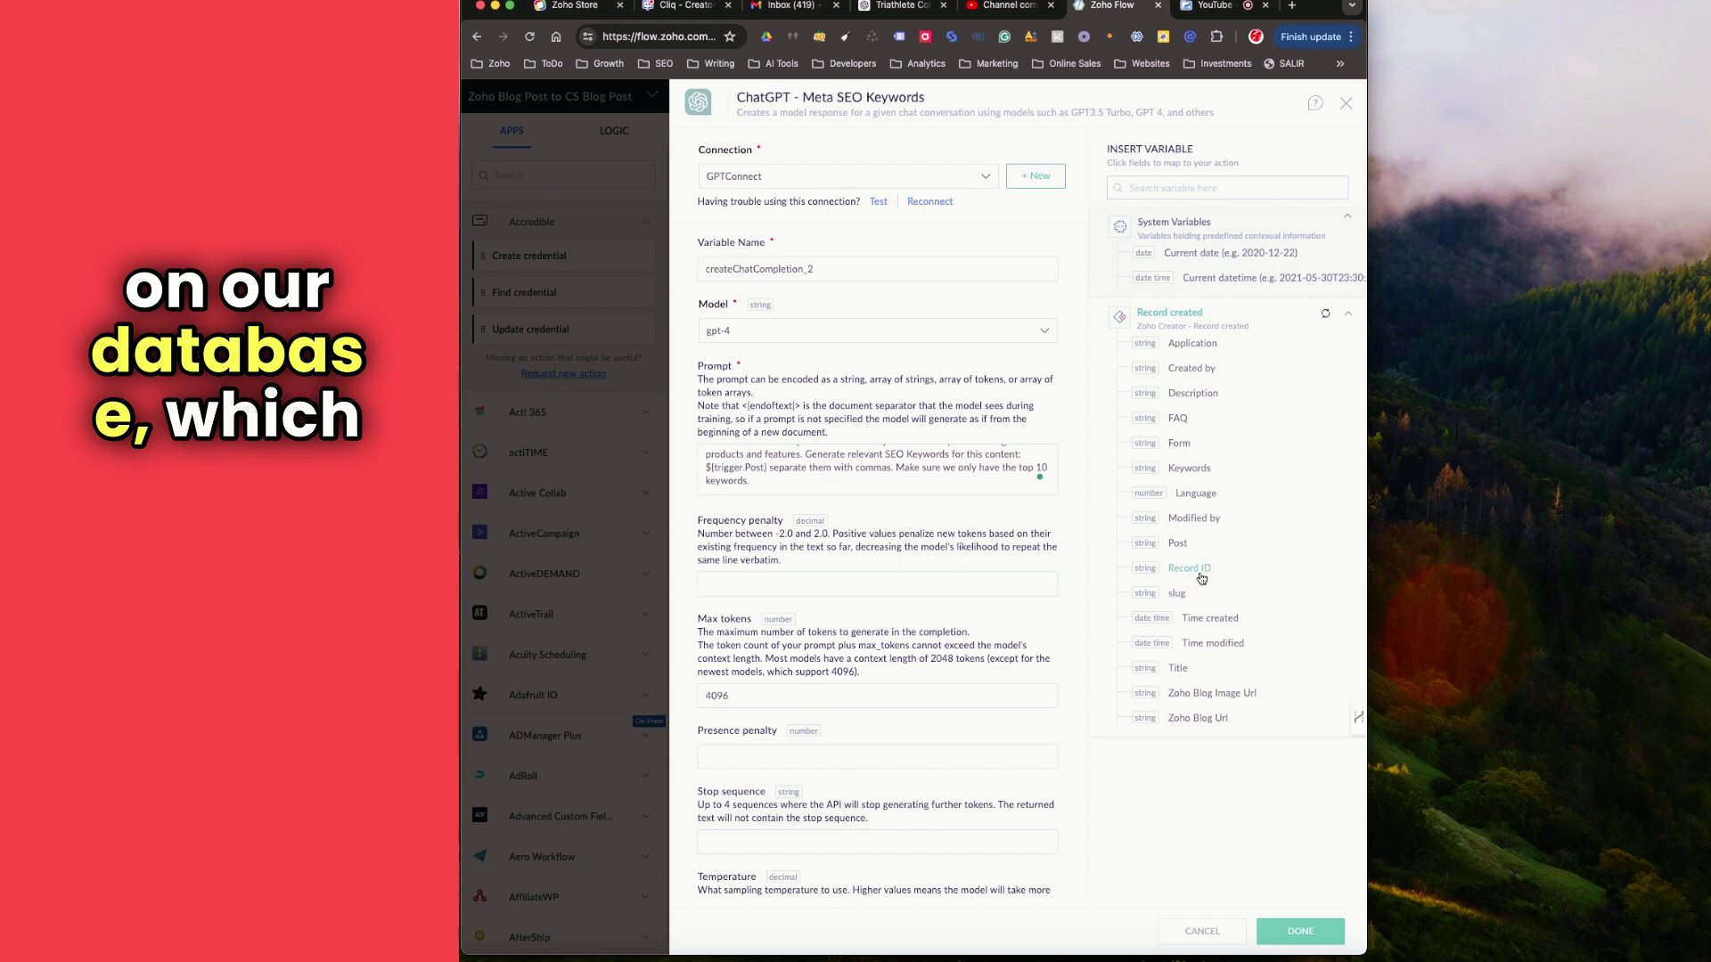
Delete the ${trigger.Post} variable from the keyword prompt and reinsert it from the Record created Post field.
click(766, 468)
key(BackSpace)
key(BackSpace)
key(BackSpace)
key(BackSpace)
key(BackSpace)
key(BackSpace)
key(BackSpace)
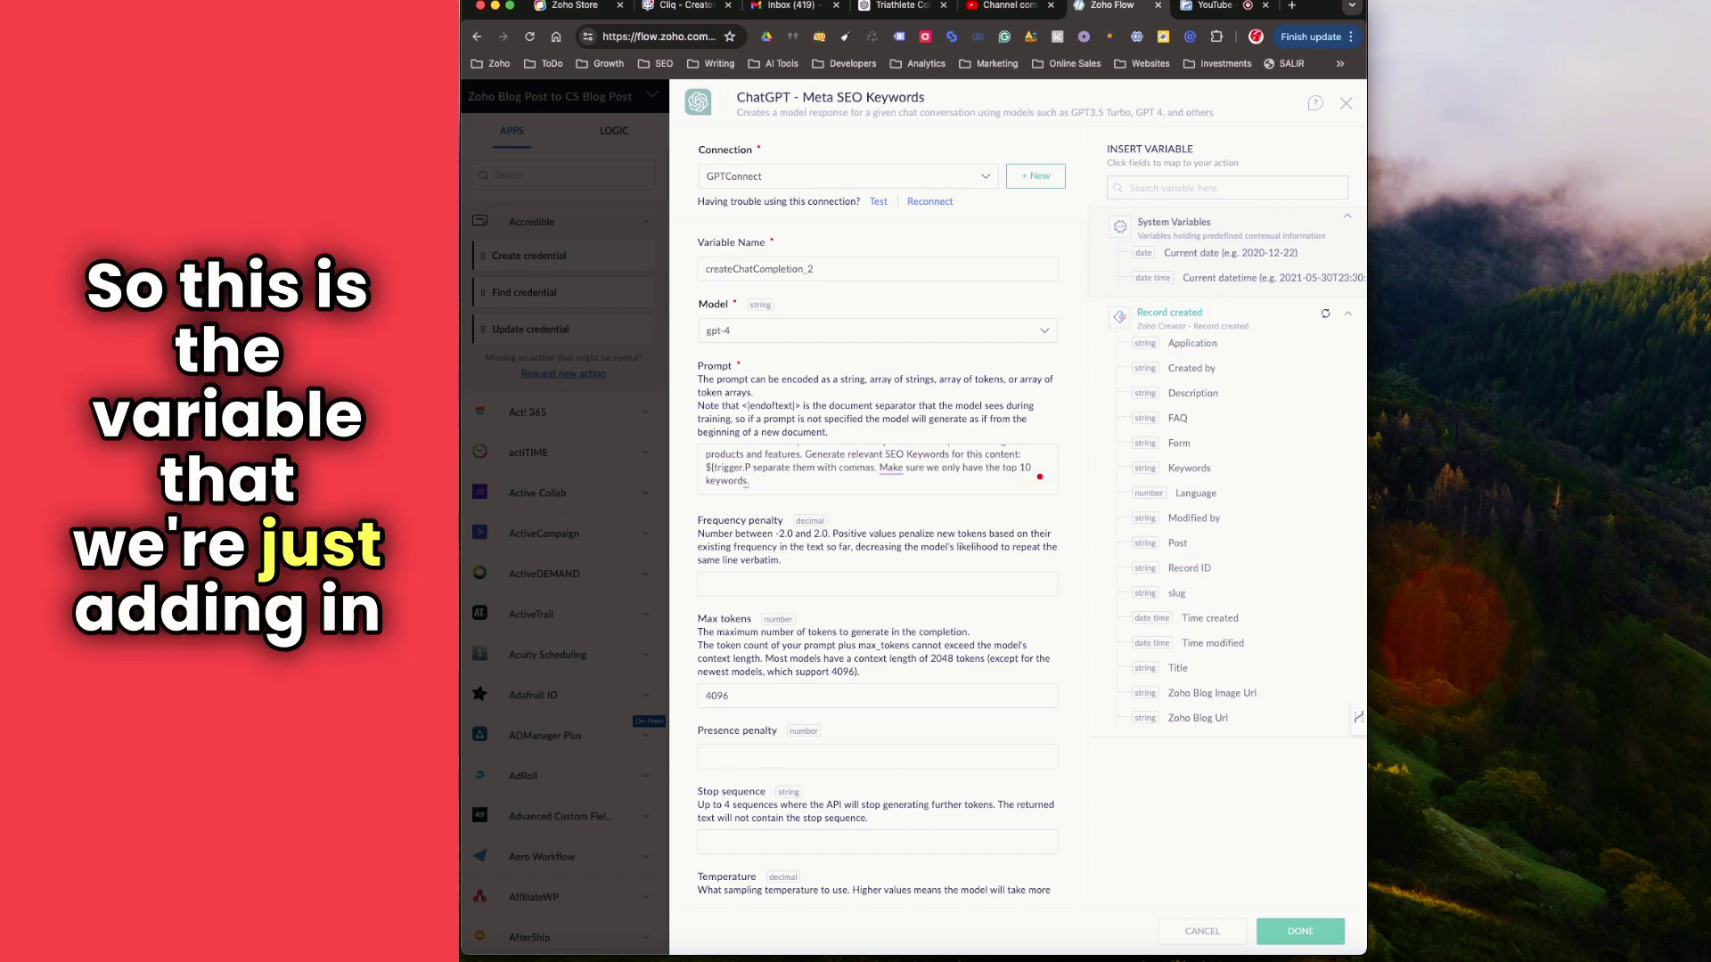
key(BackSpace)
key(BackSpace)
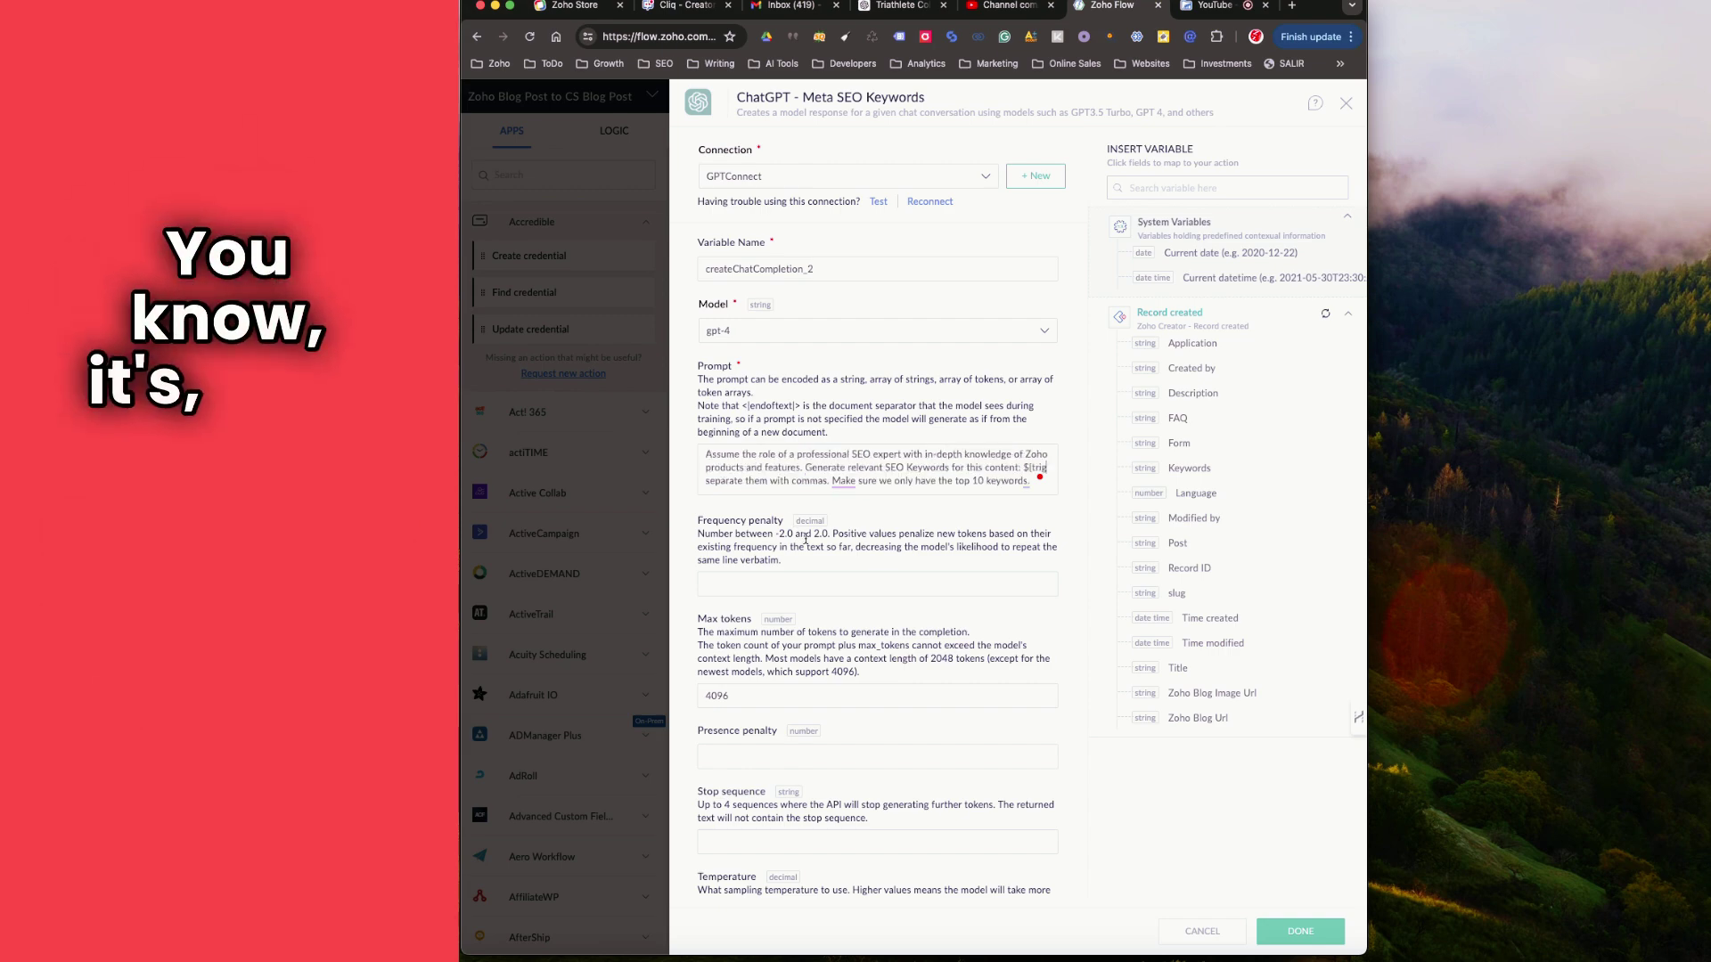
key(BackSpace)
key(BackSpace)
key(BackSpace)
key(BackSpace)
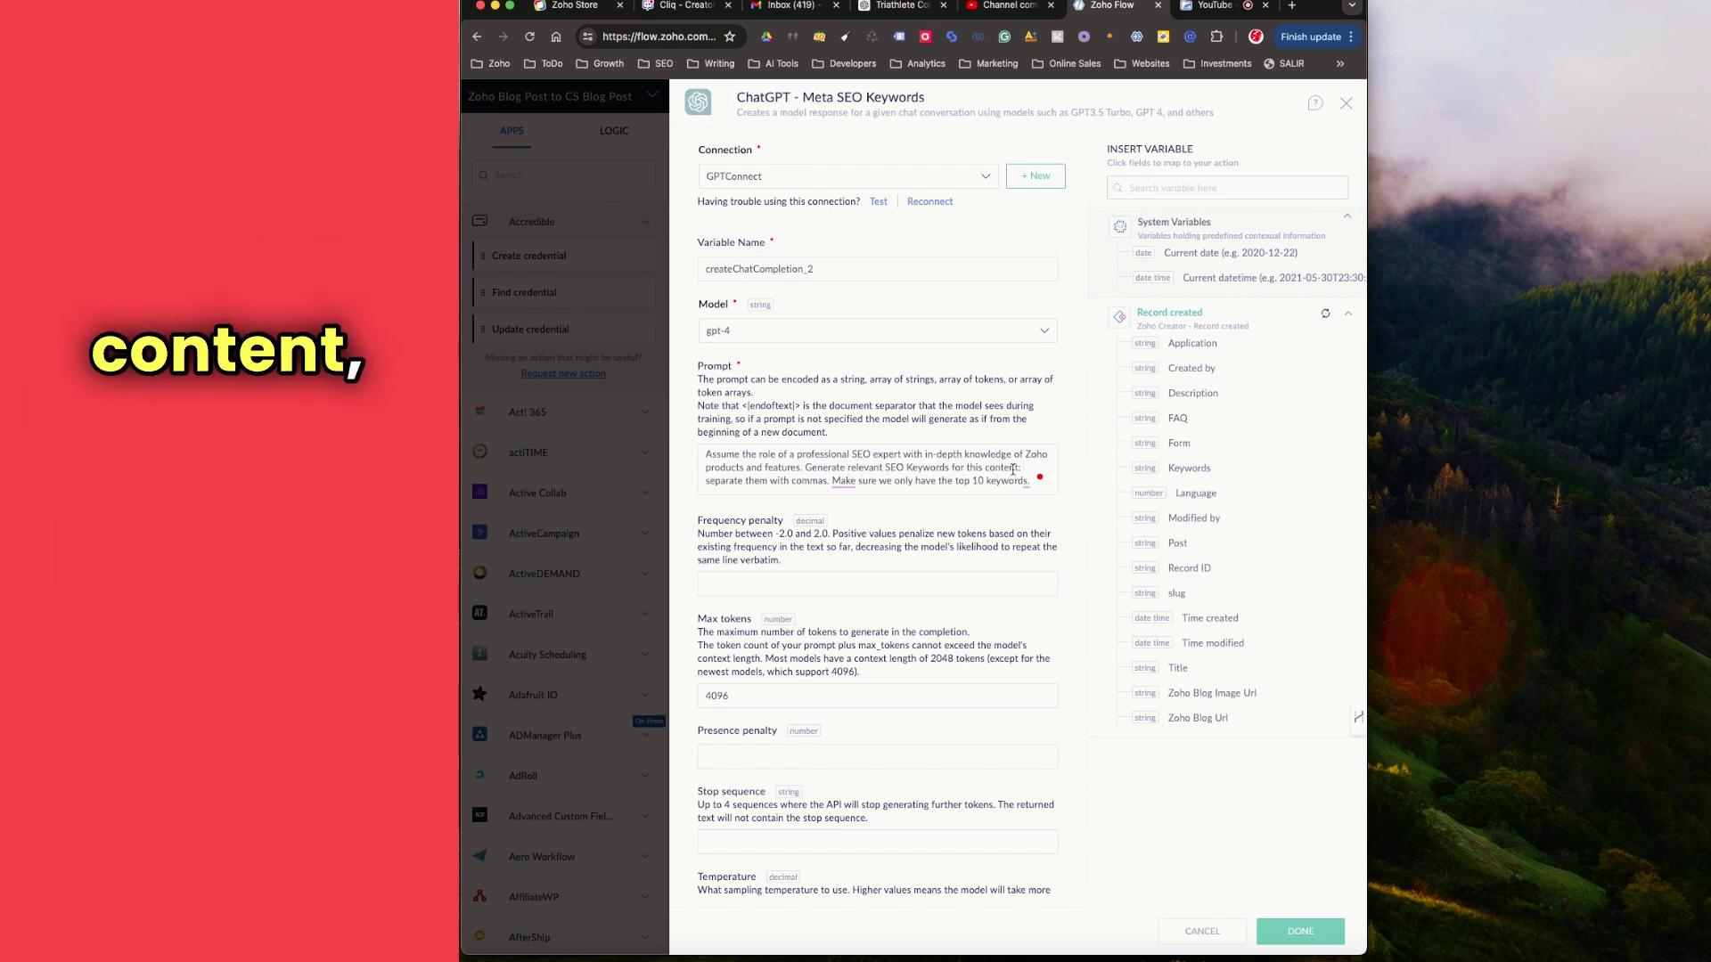
click(1178, 544)
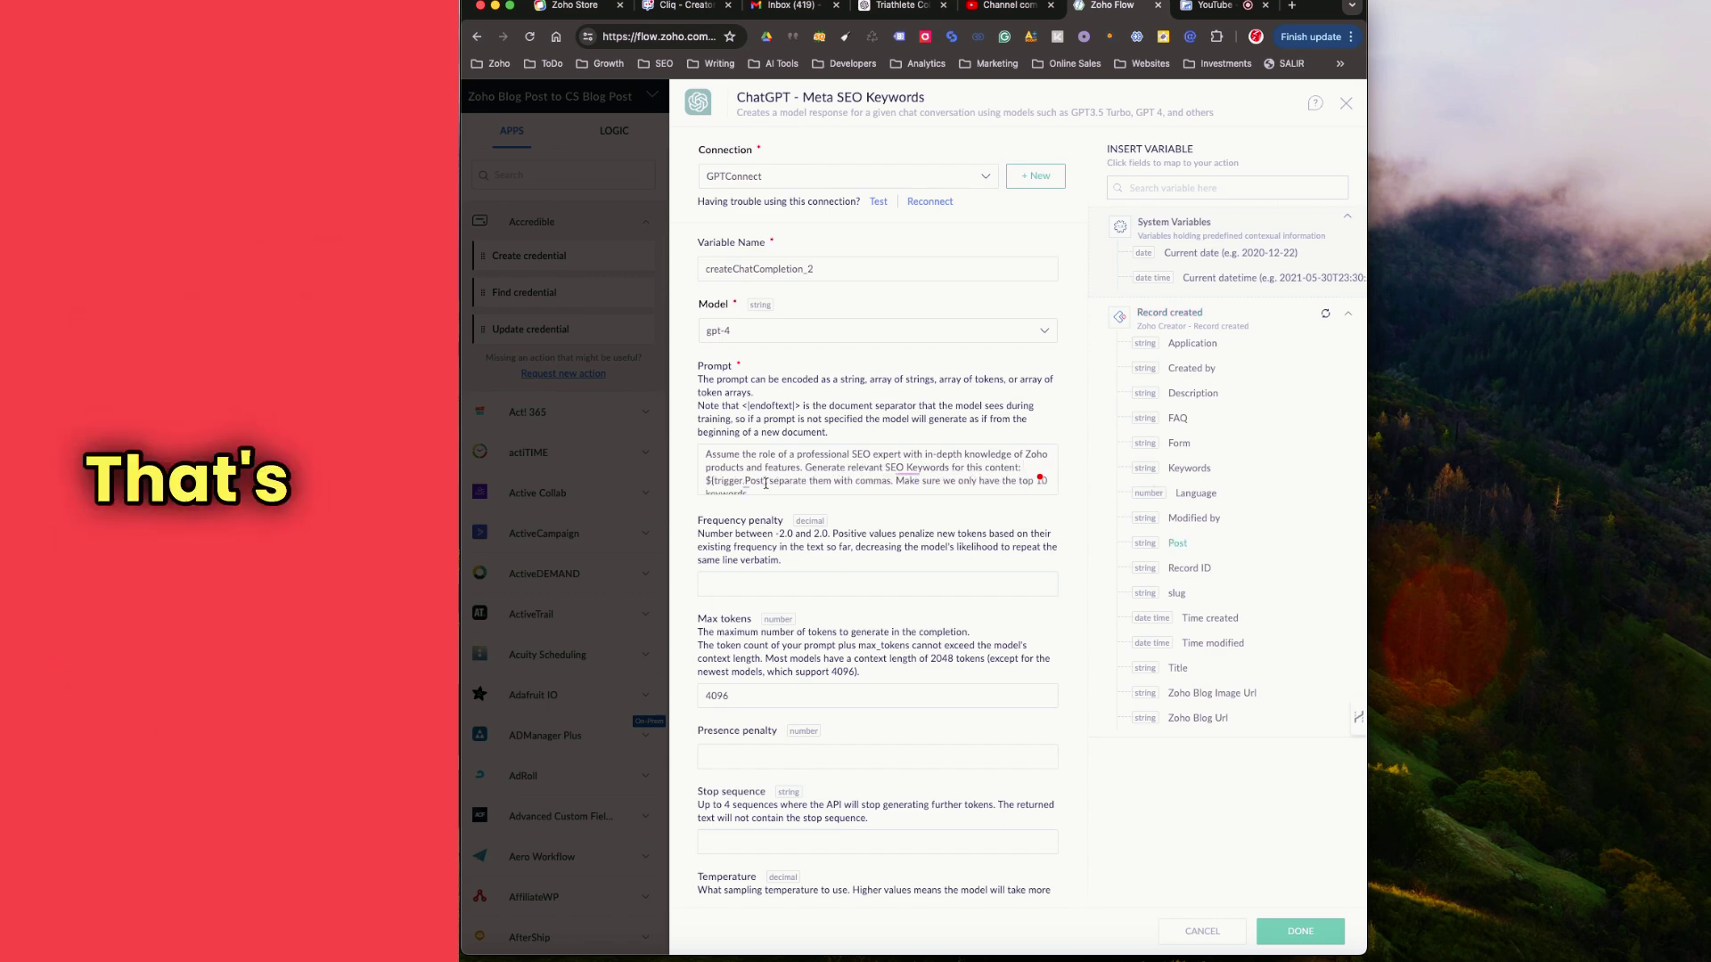
Set the Meta SEO Keywords action's temperature to 0.4 and save the action.
scroll(796, 489, down, 5)
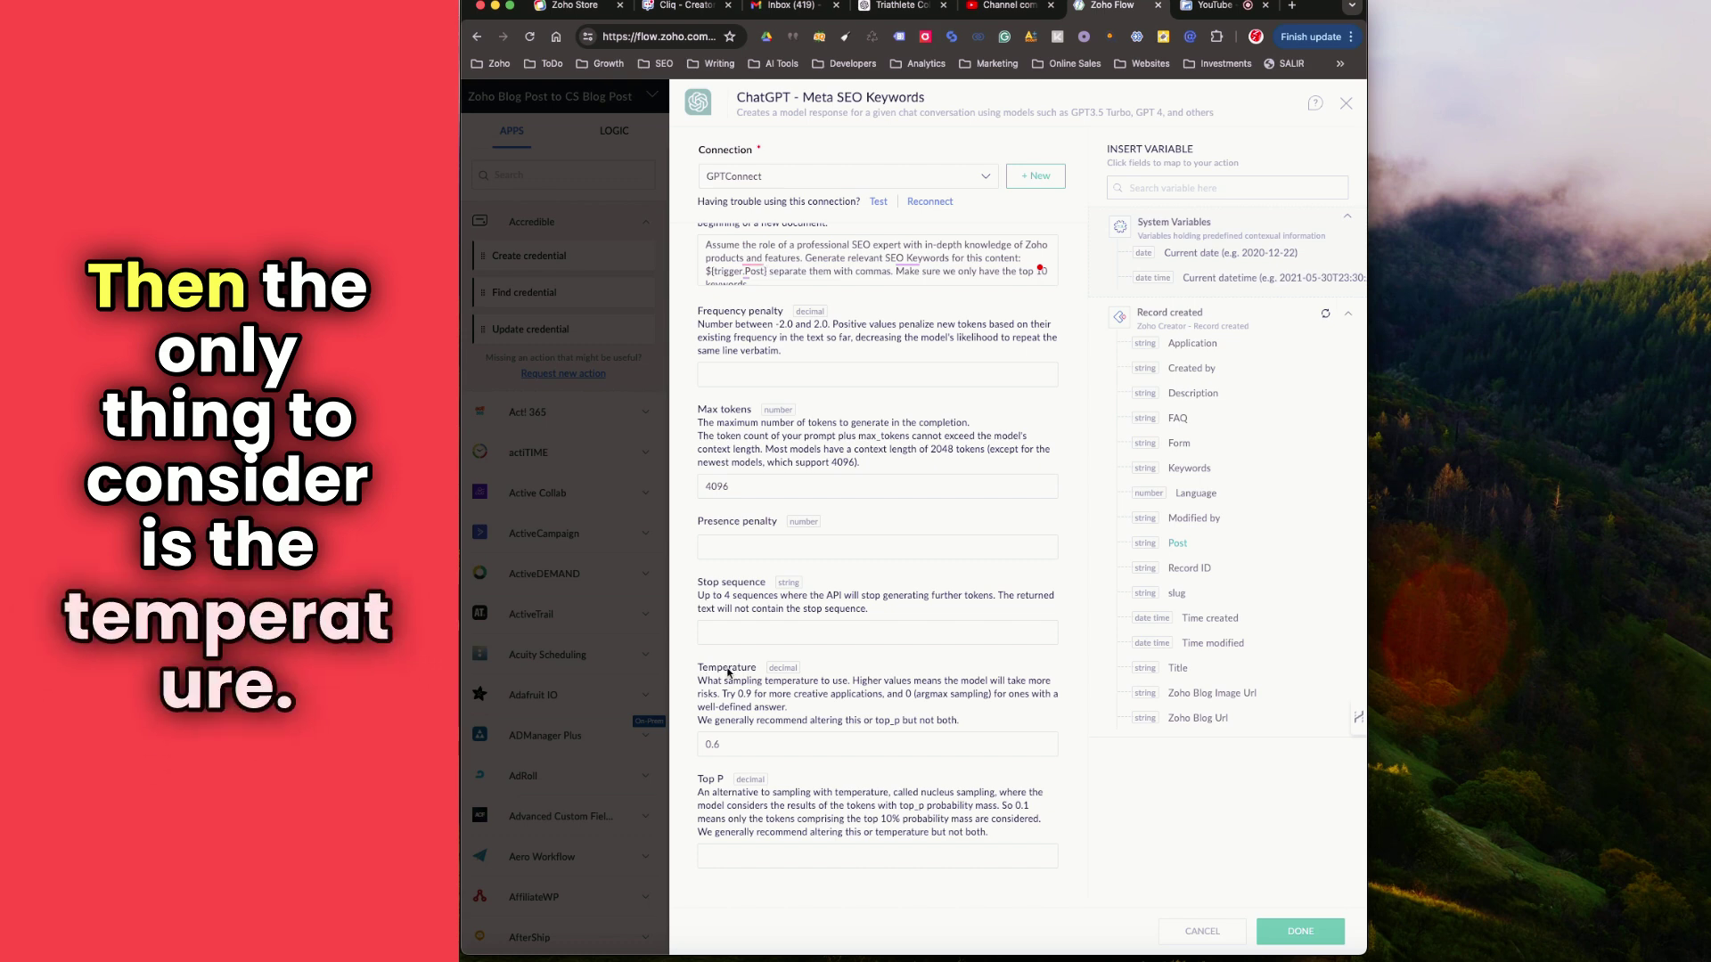
click(729, 745)
key(BackSpace)
text(5)
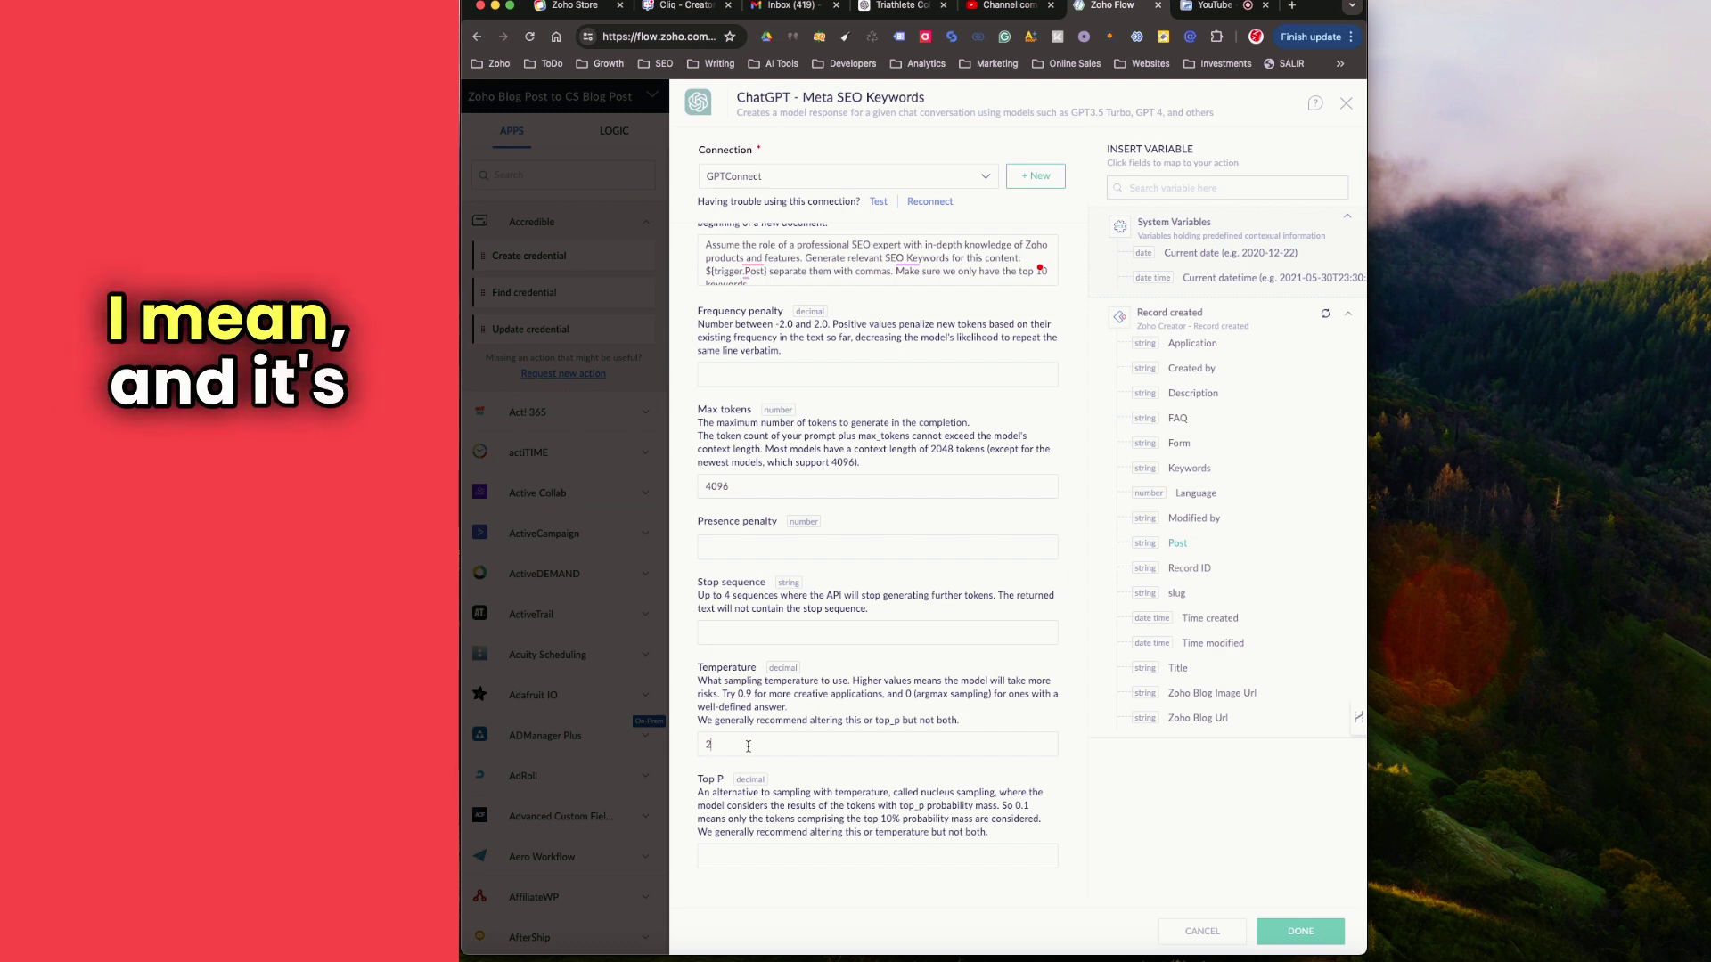
key(BackSpace)
text(0.4)
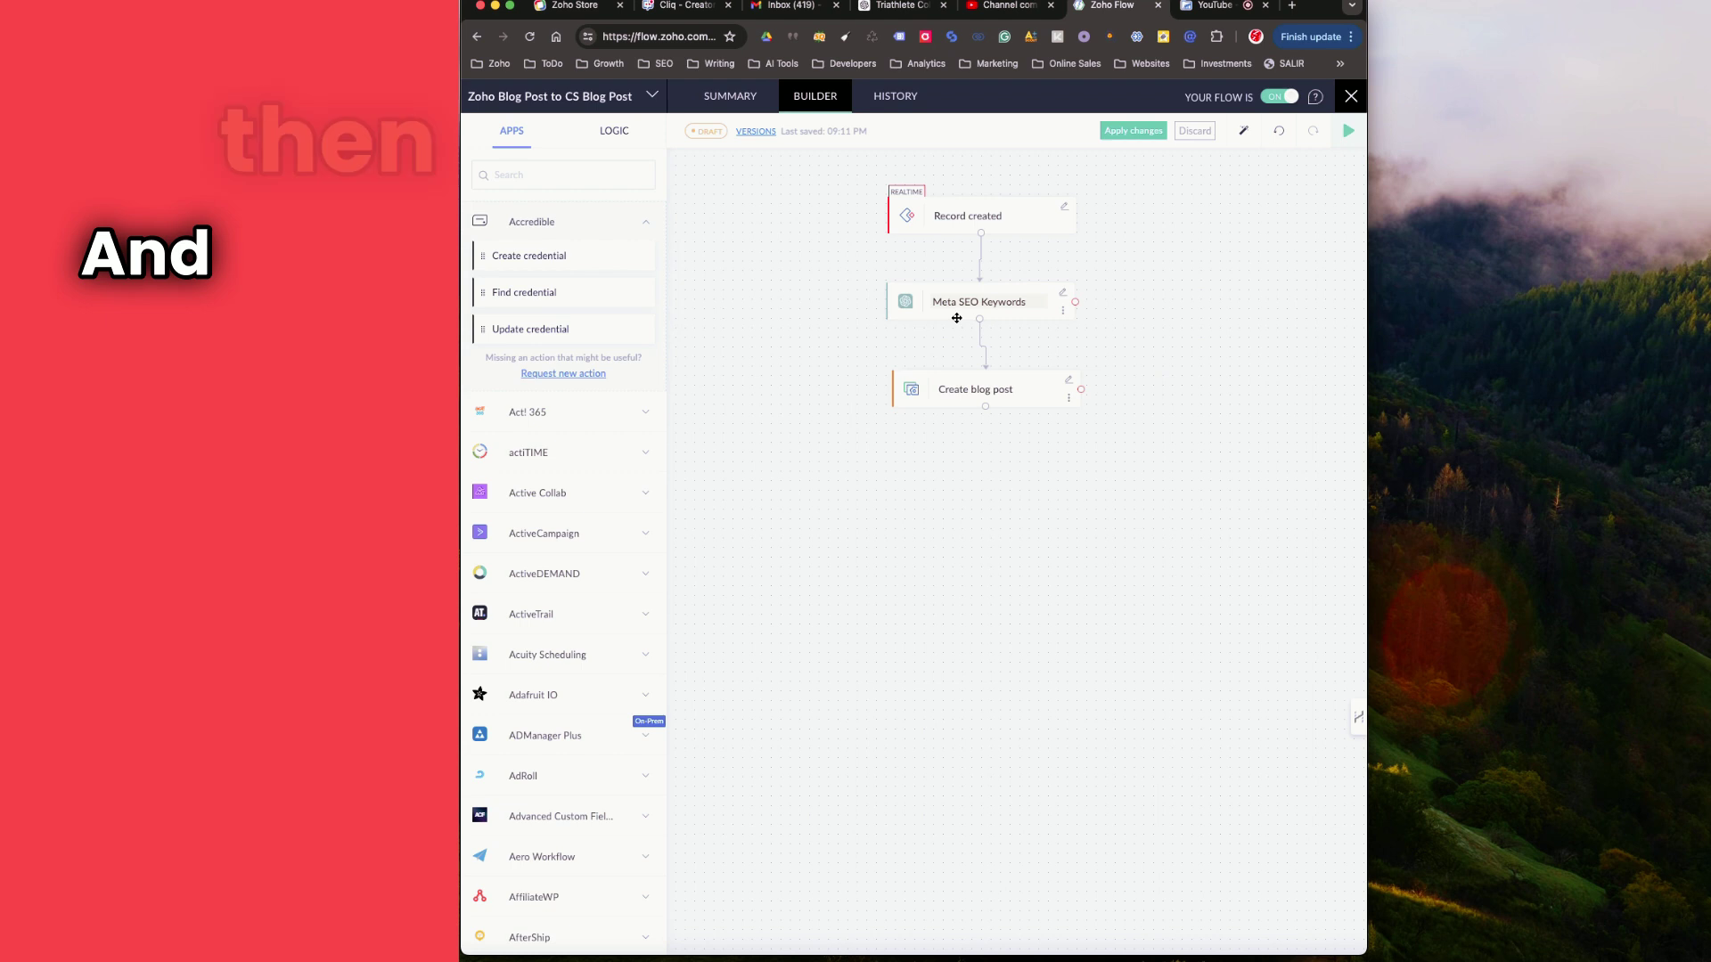
Open the Create blog post action and compare its Post URL and Post title mappings with the Record created variables.
click(1068, 381)
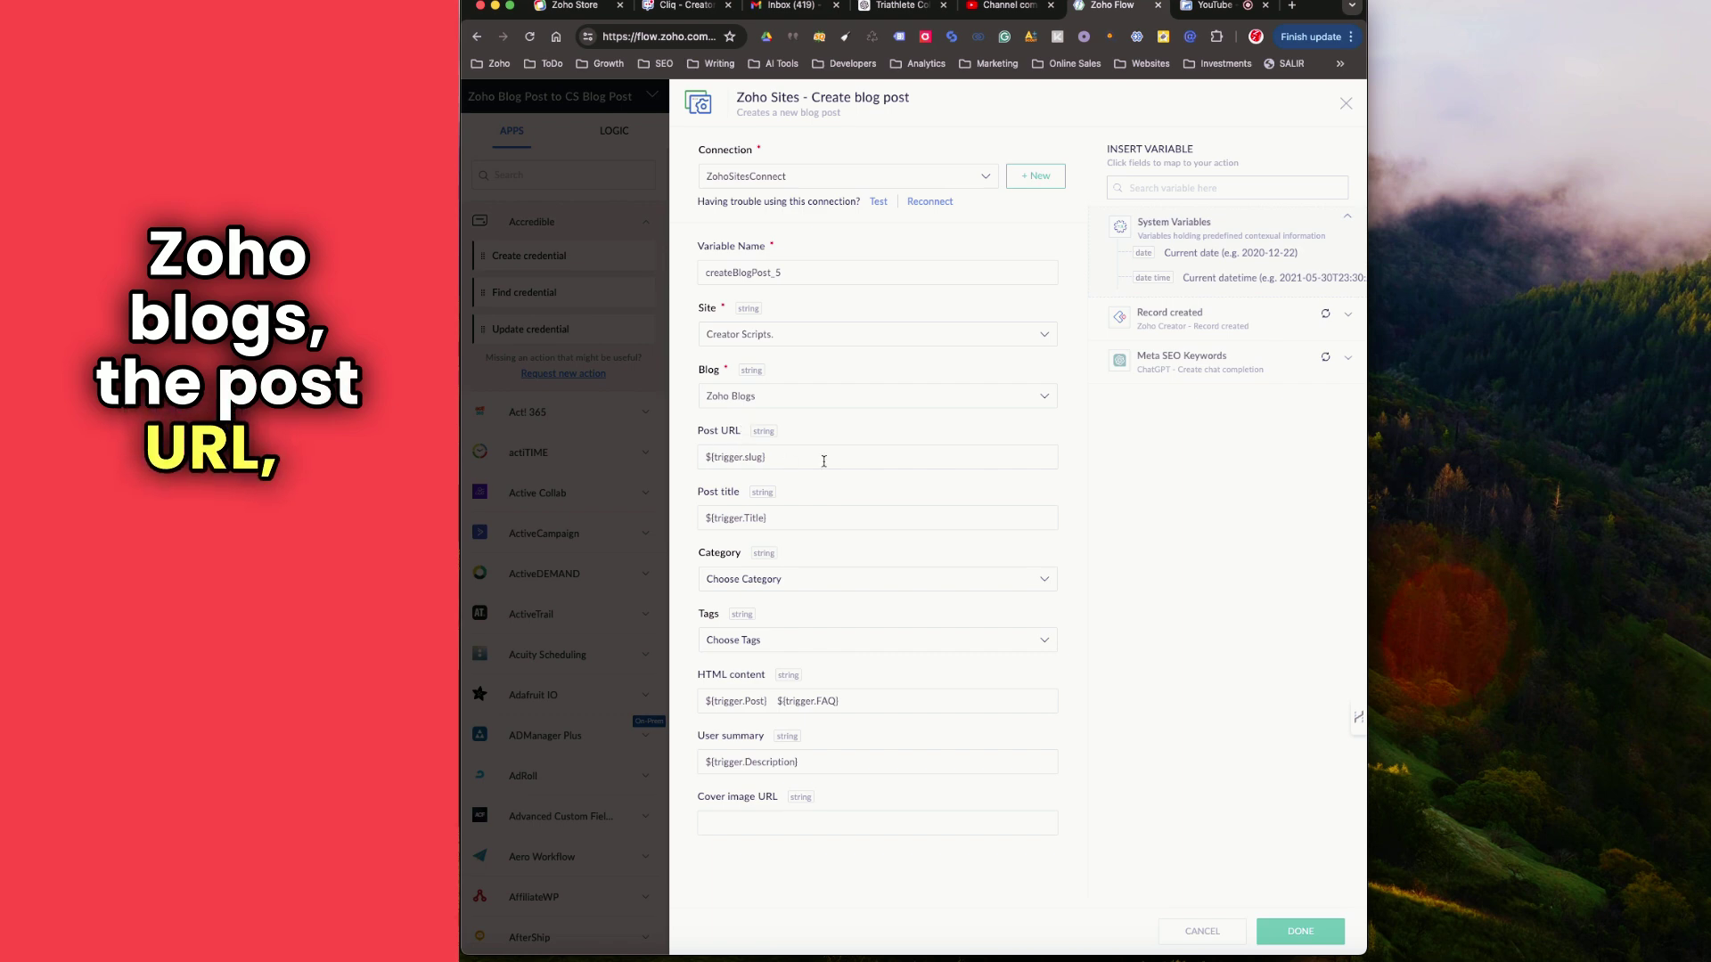
click(1157, 322)
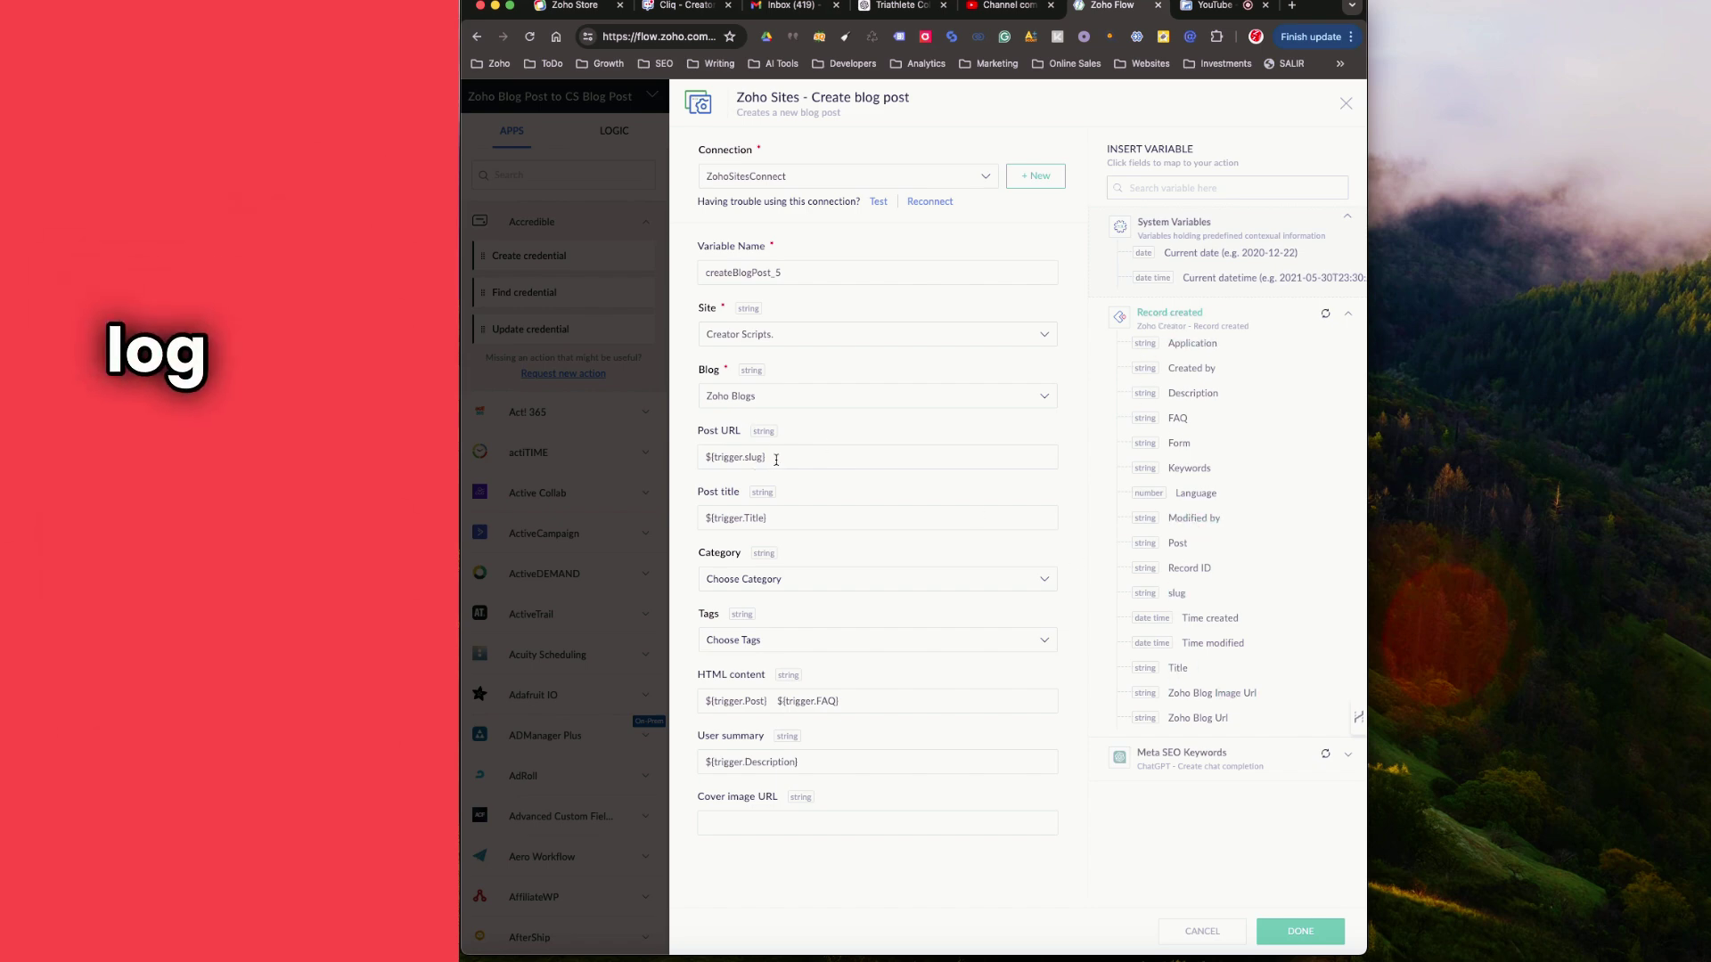
click(792, 519)
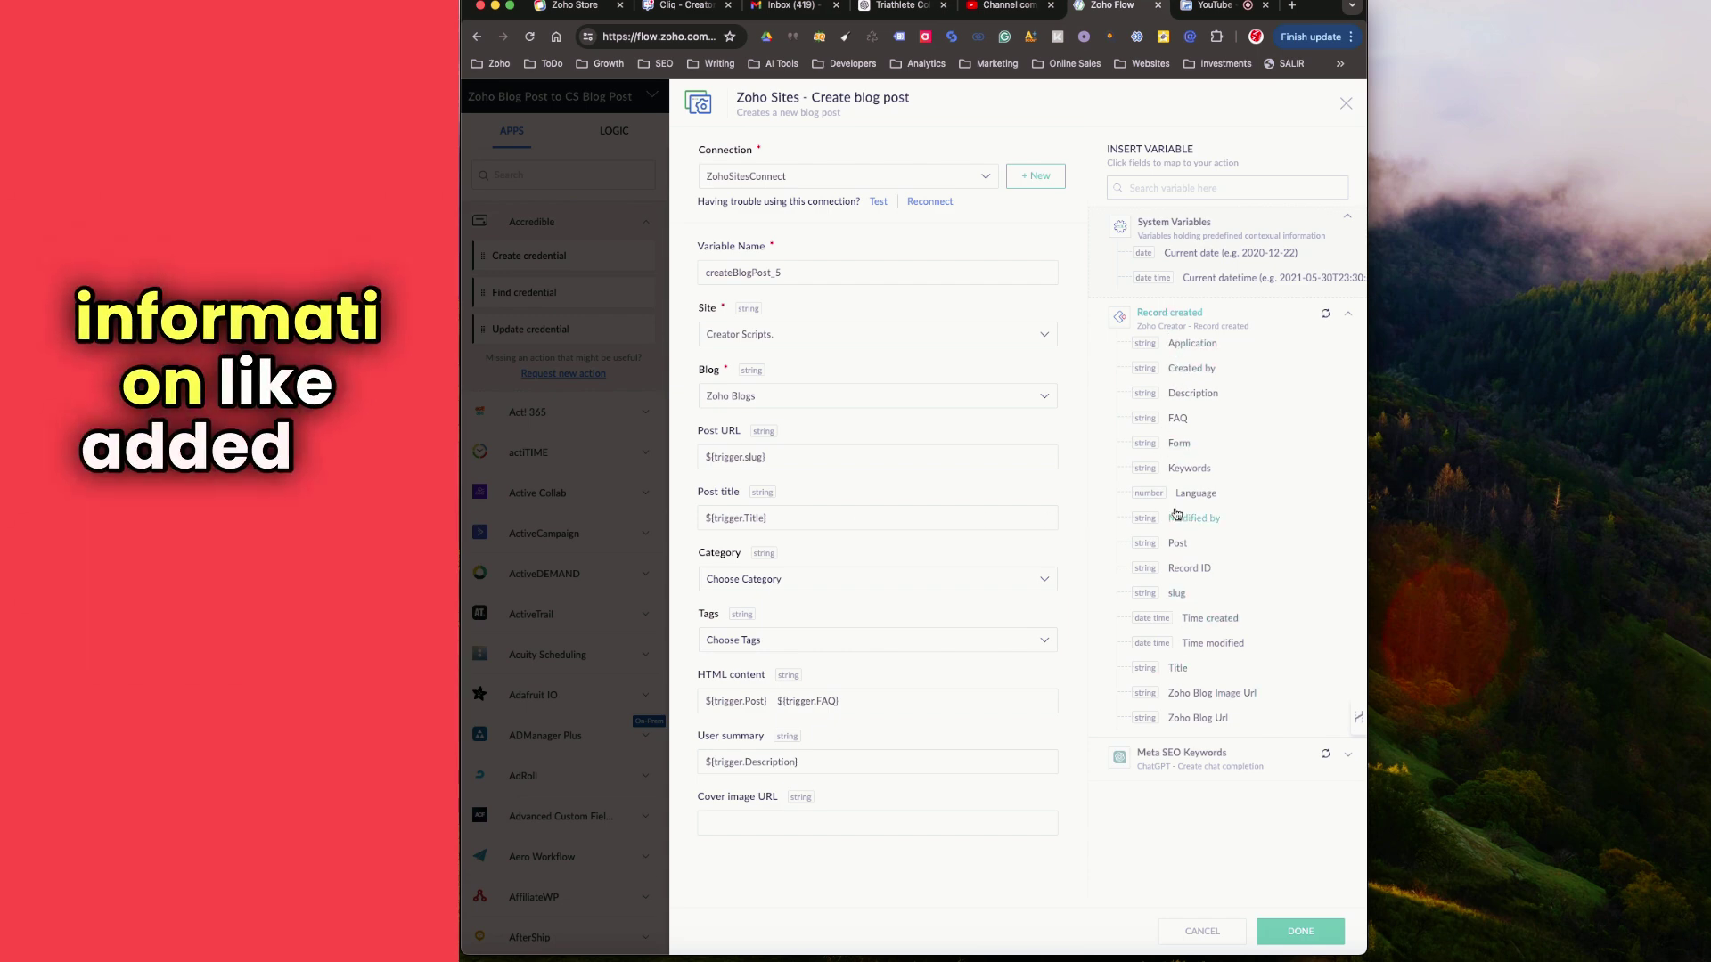
Open the bookmarked Creator Scripts - Apps page of Zoho Creator in a new browser tab.
click(1291, 7)
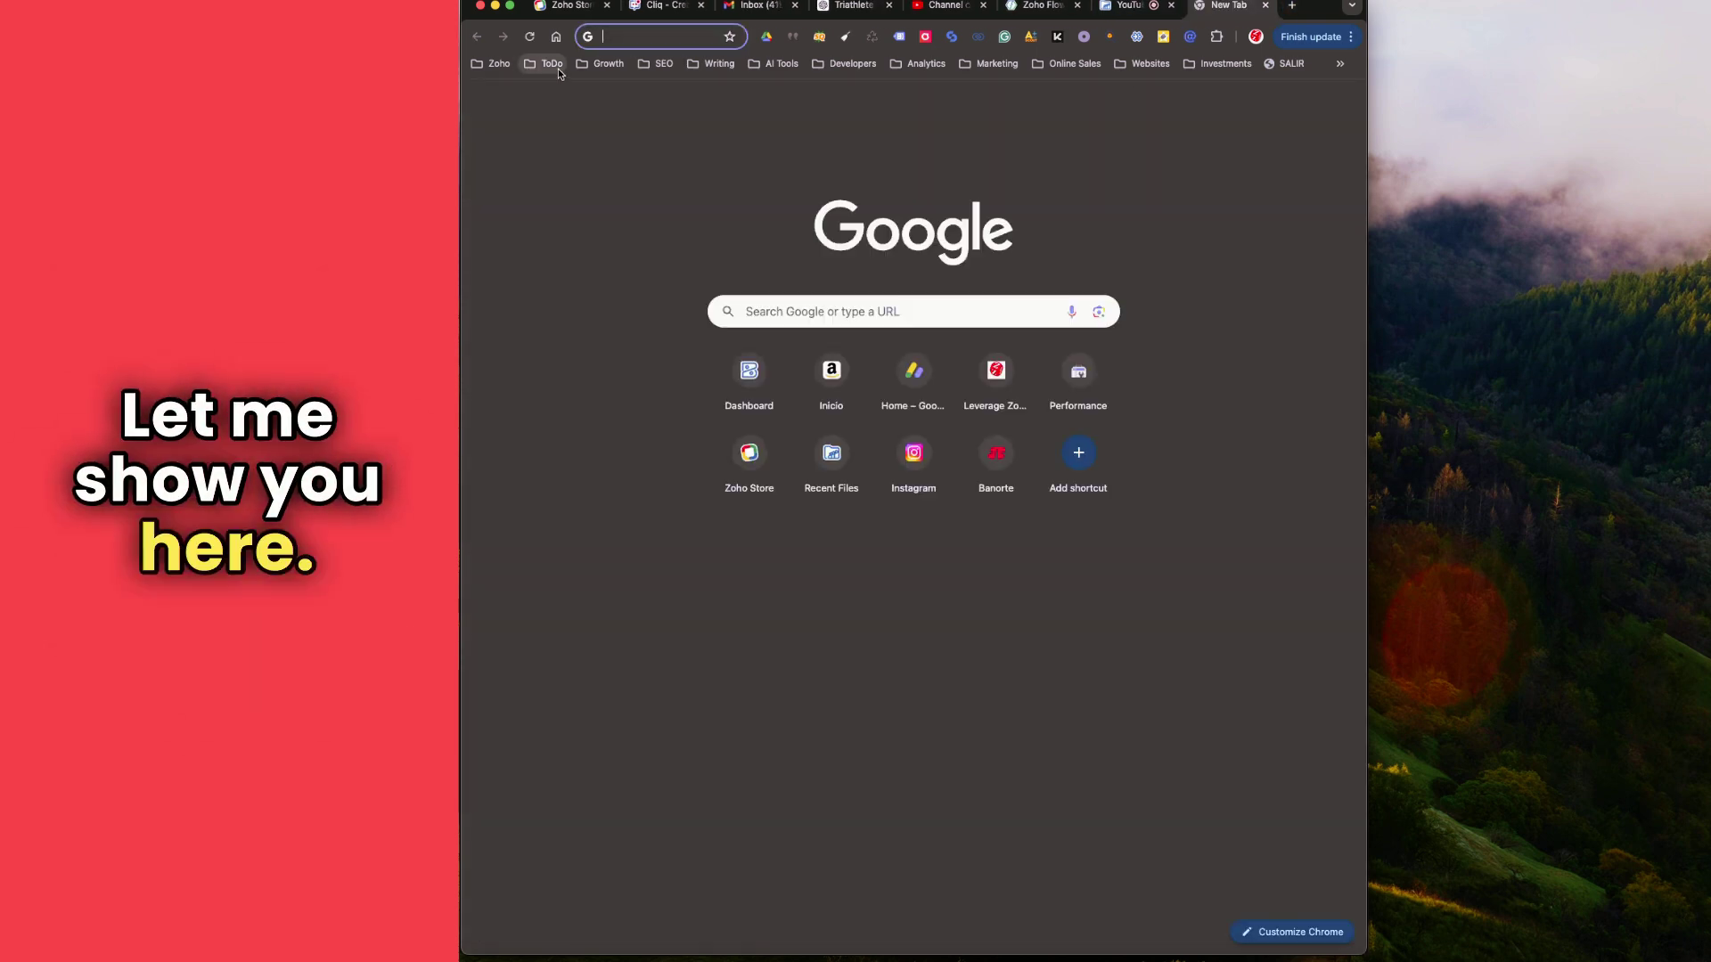
click(496, 63)
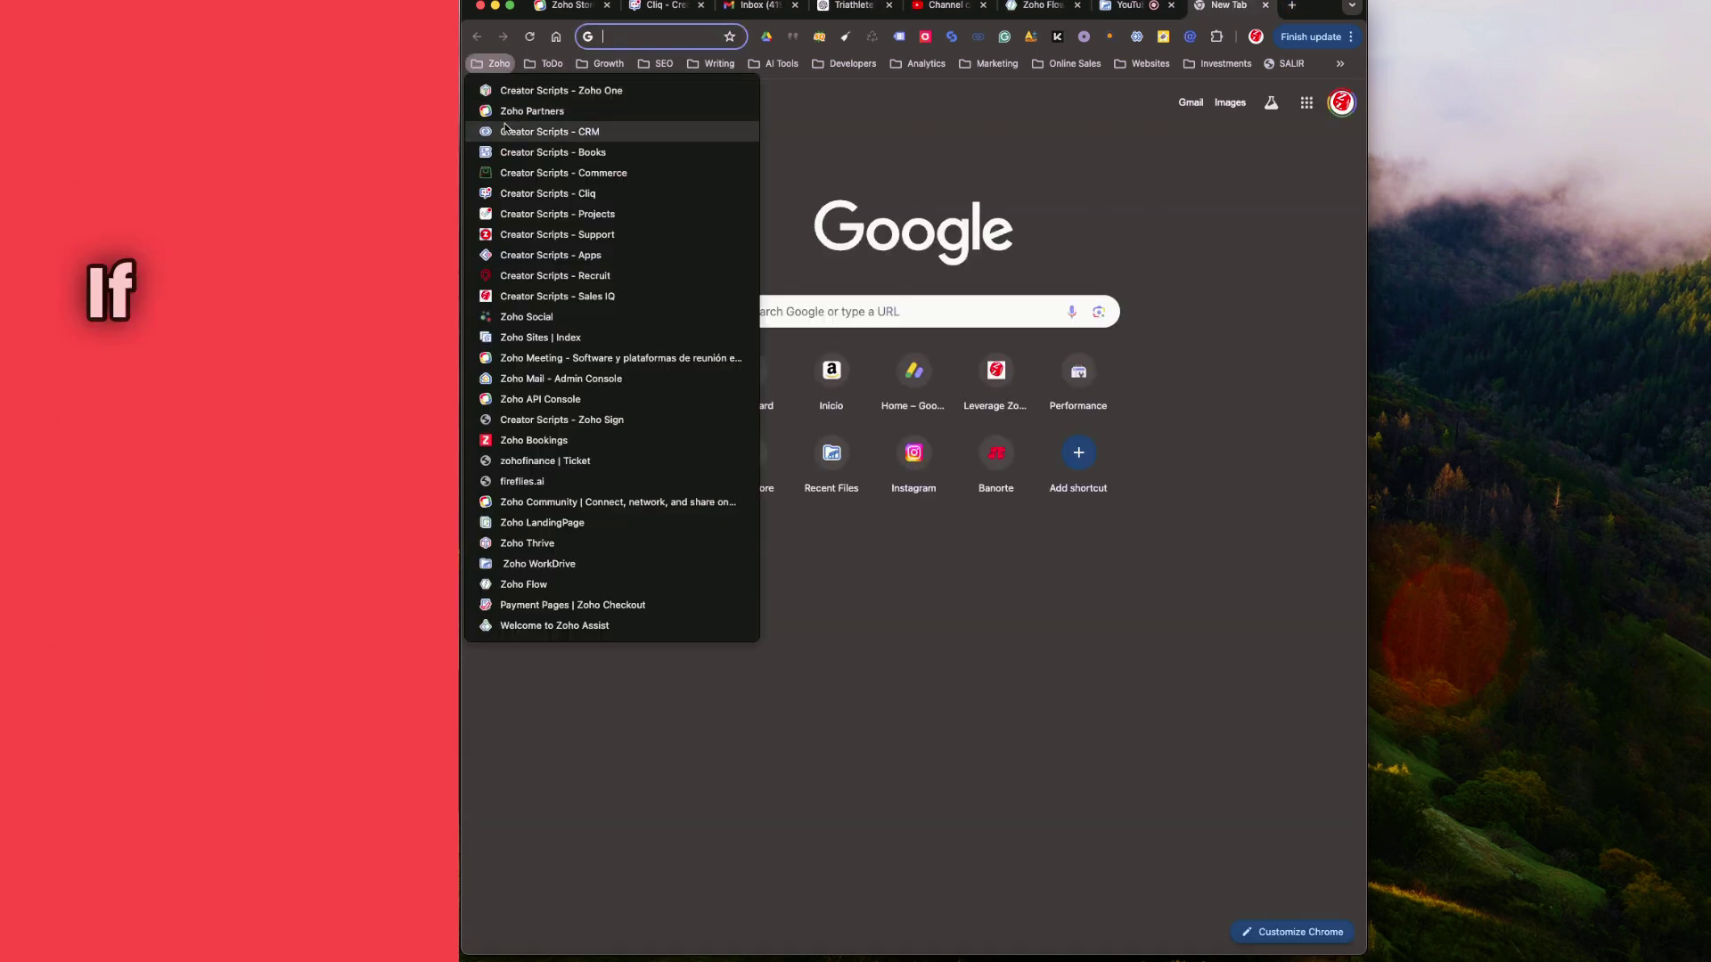
click(552, 256)
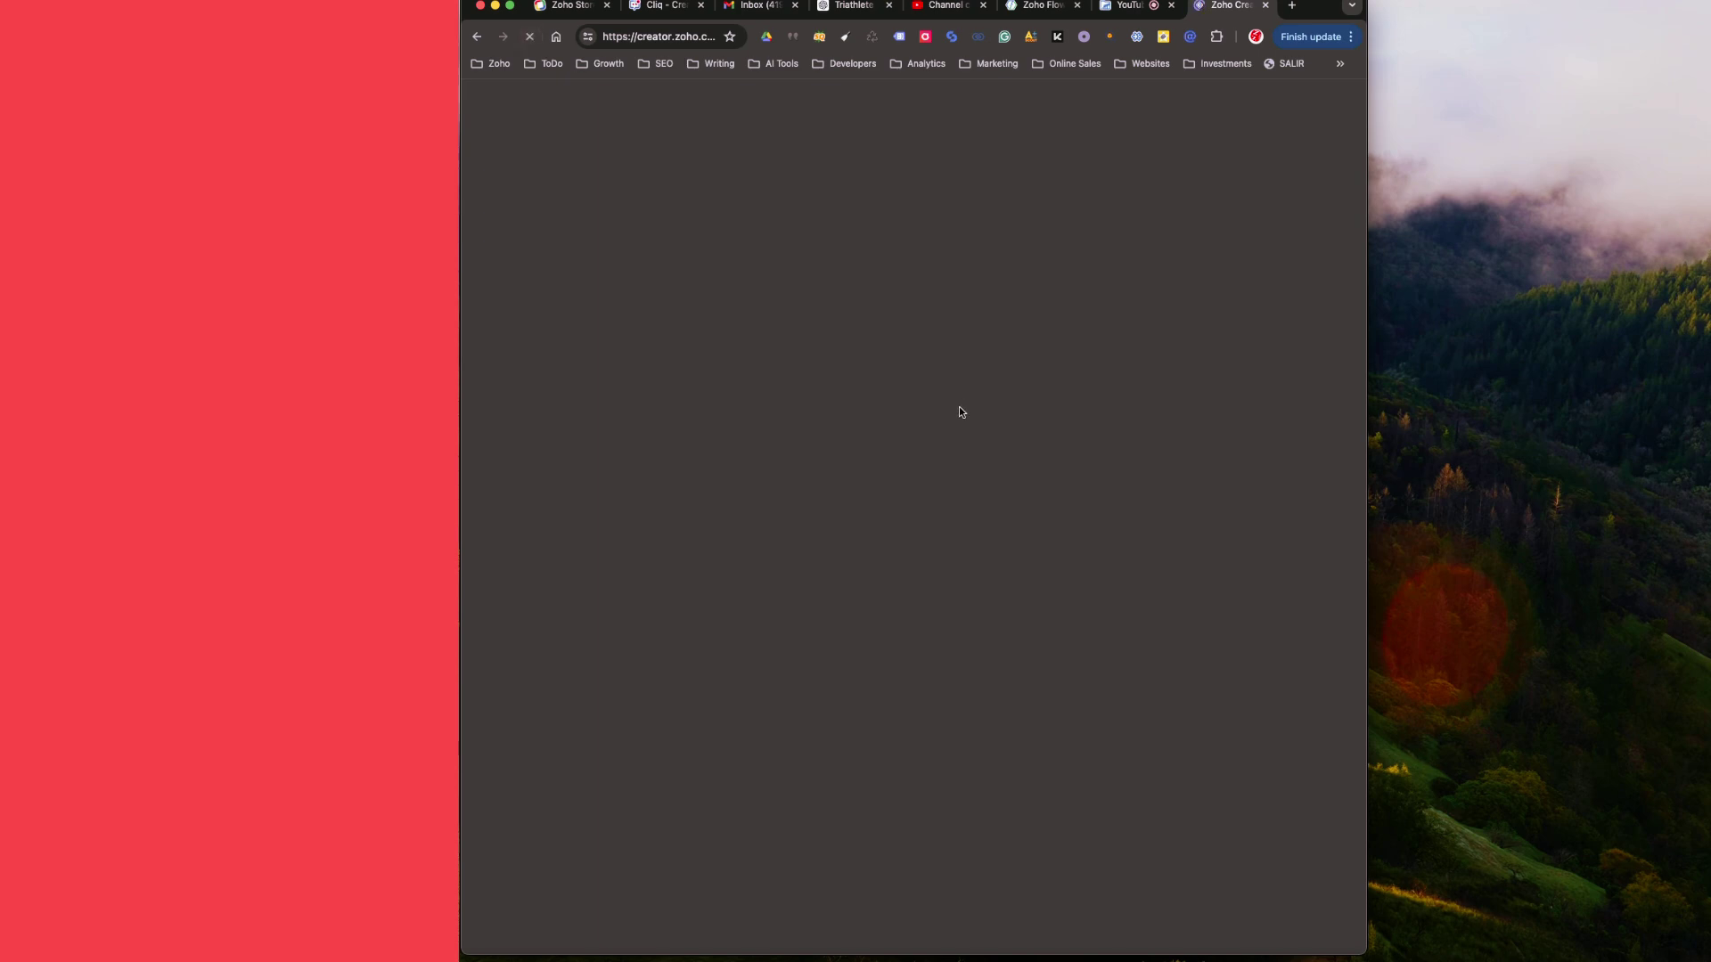
Return to Zoho Flow, review the Create blog post action's HTML content mapping, and close its settings without saving.
click(1034, 6)
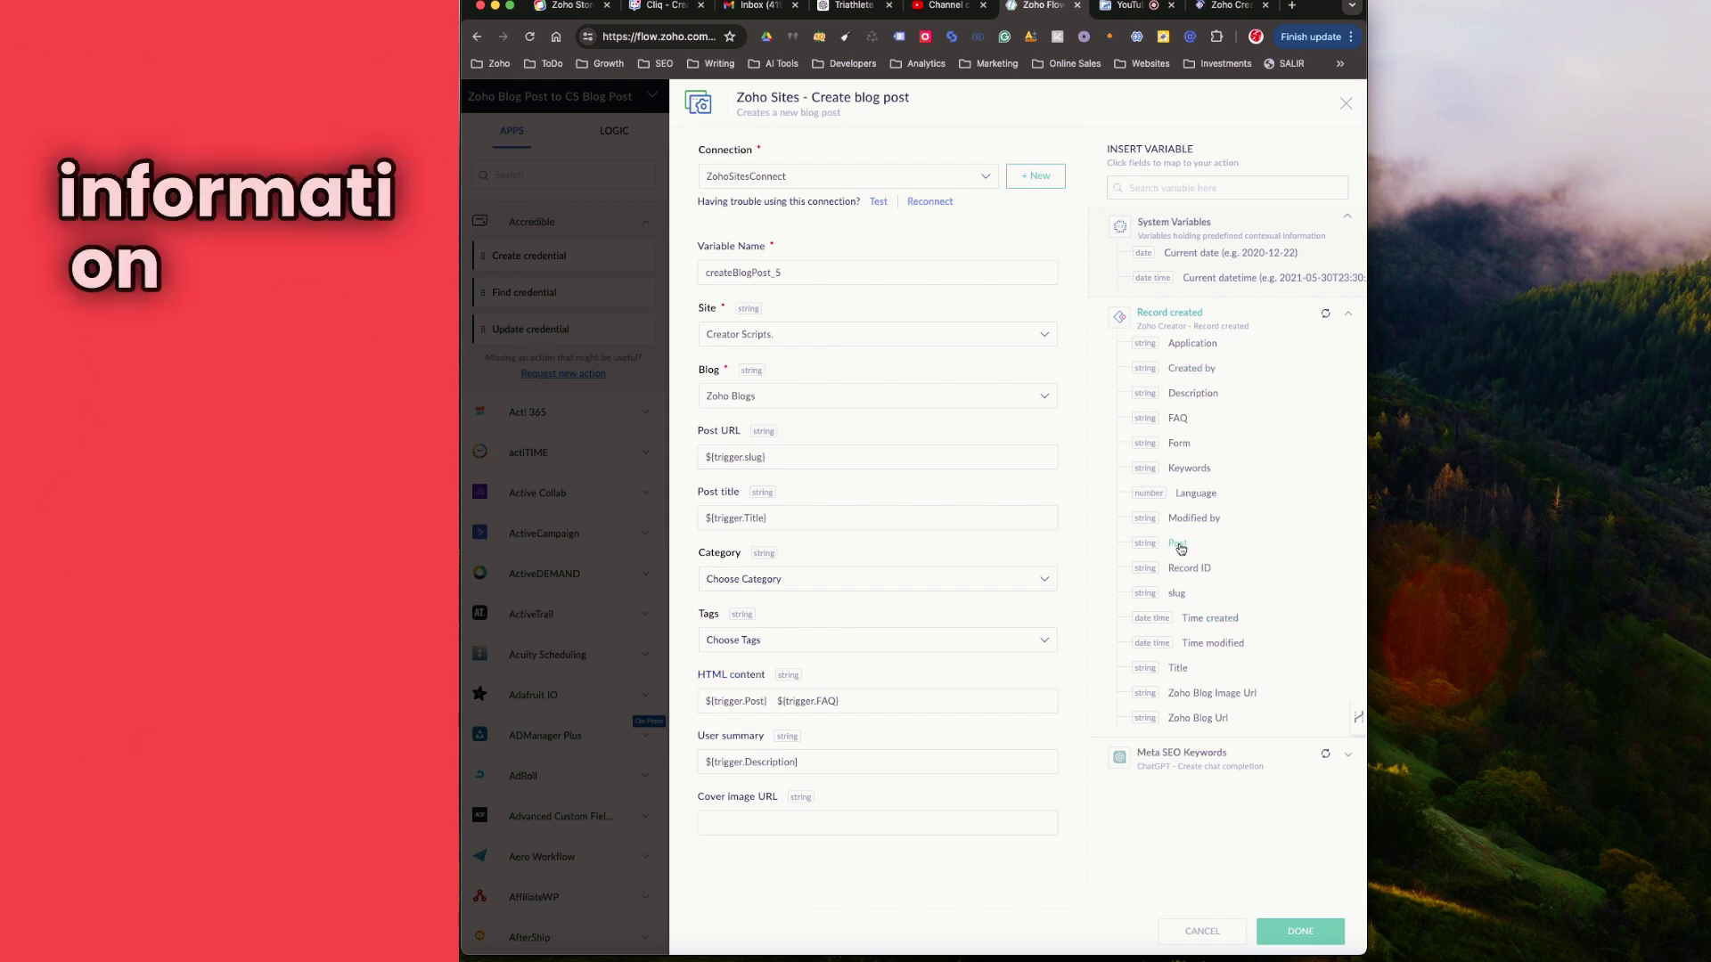
click(841, 703)
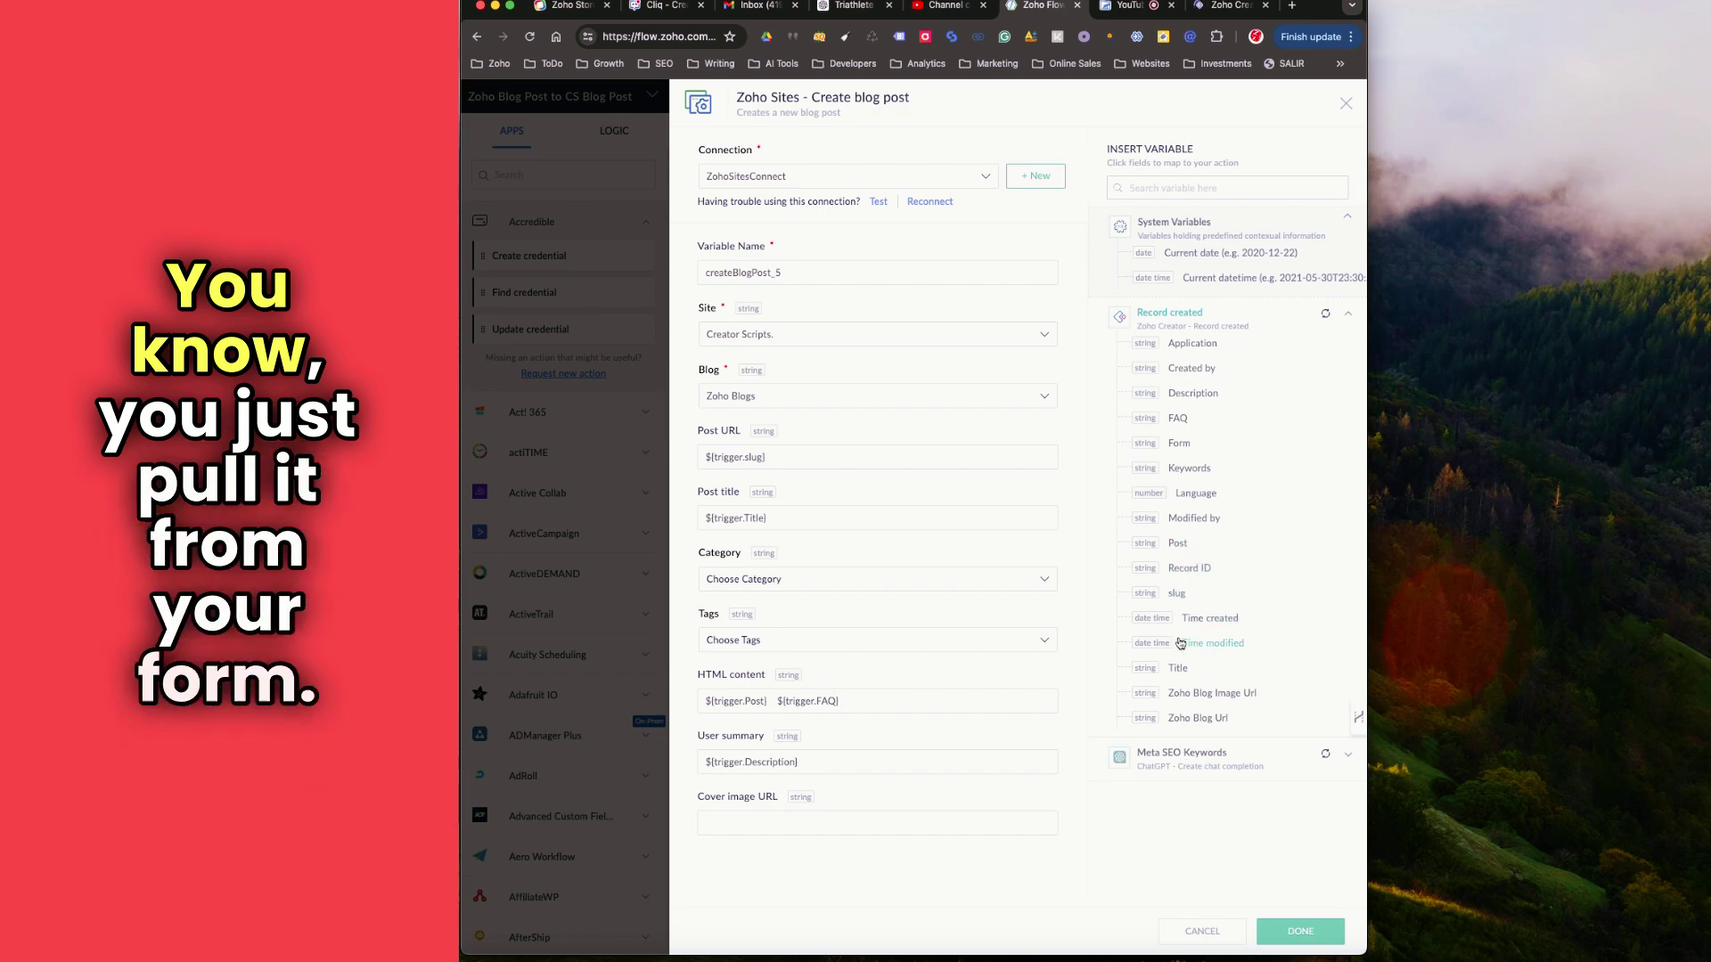
click(1232, 5)
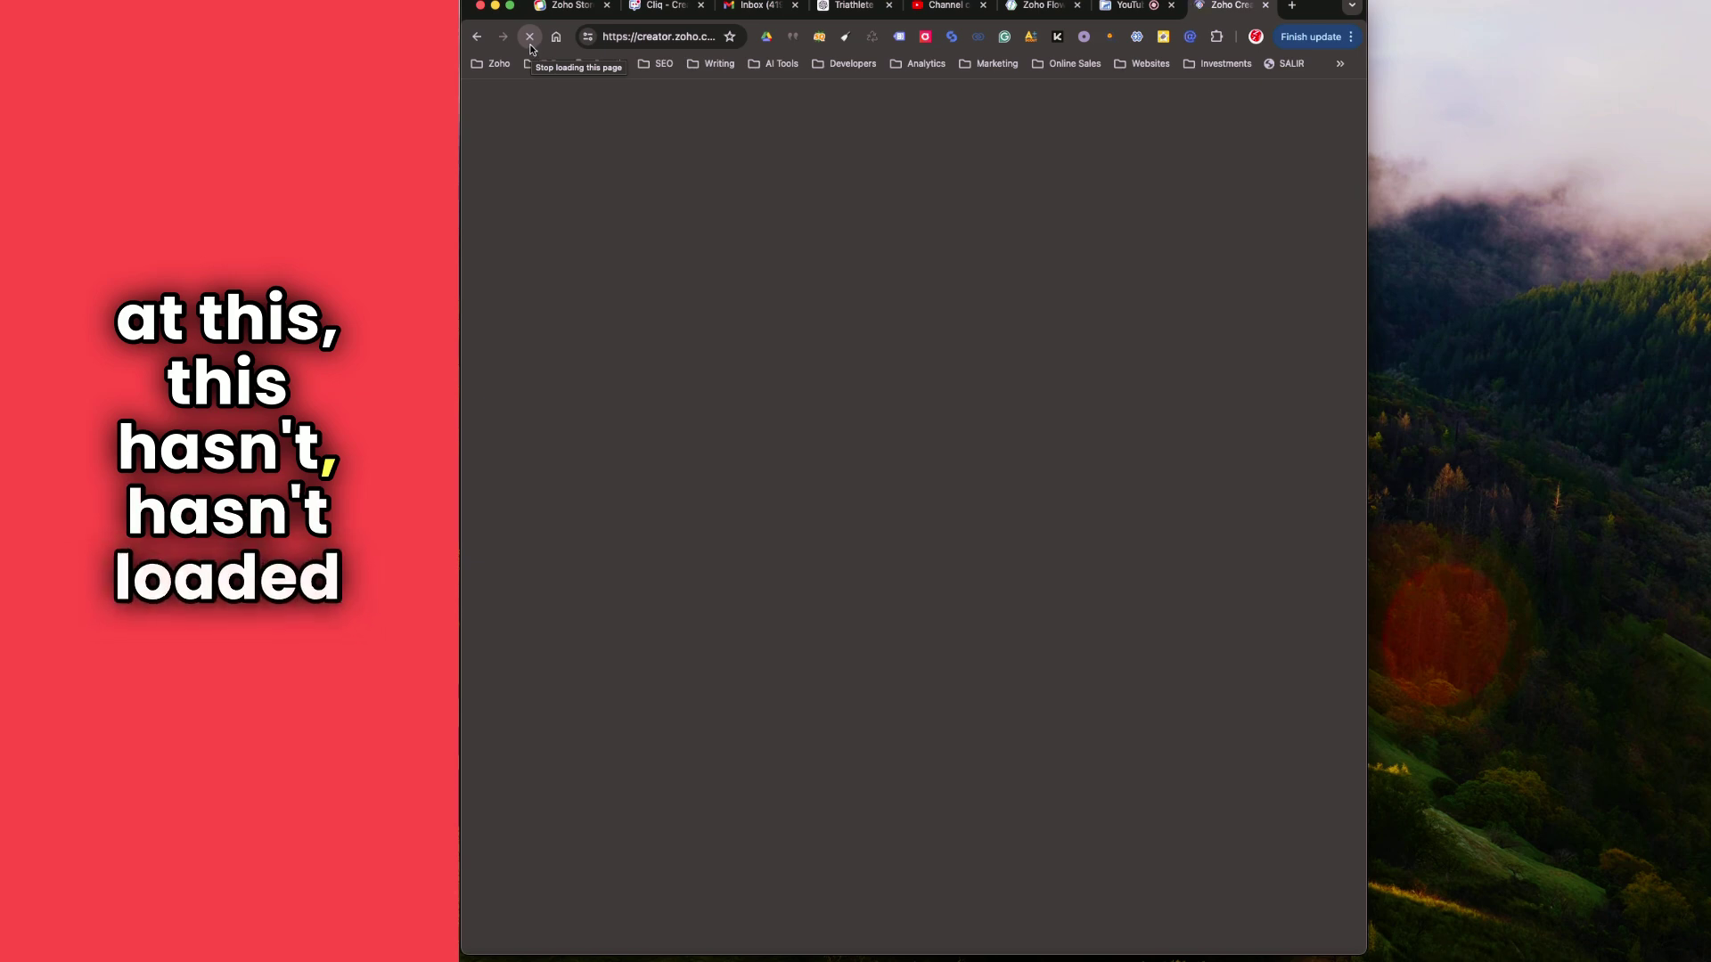
click(1041, 5)
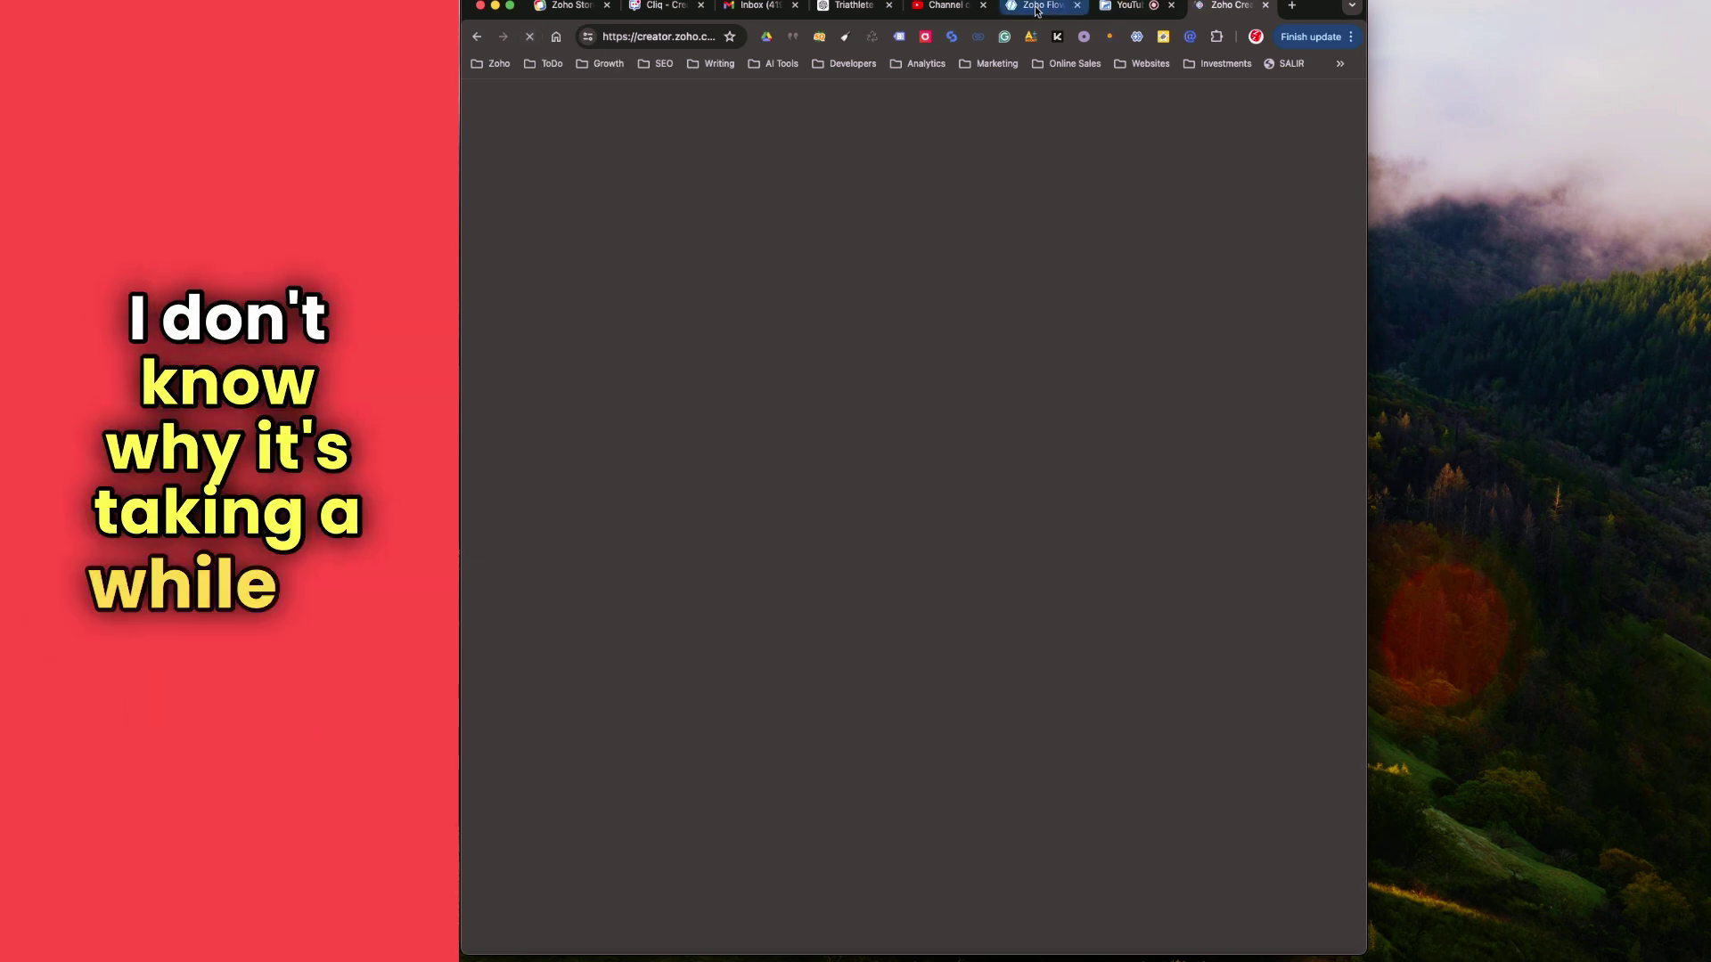
click(1347, 105)
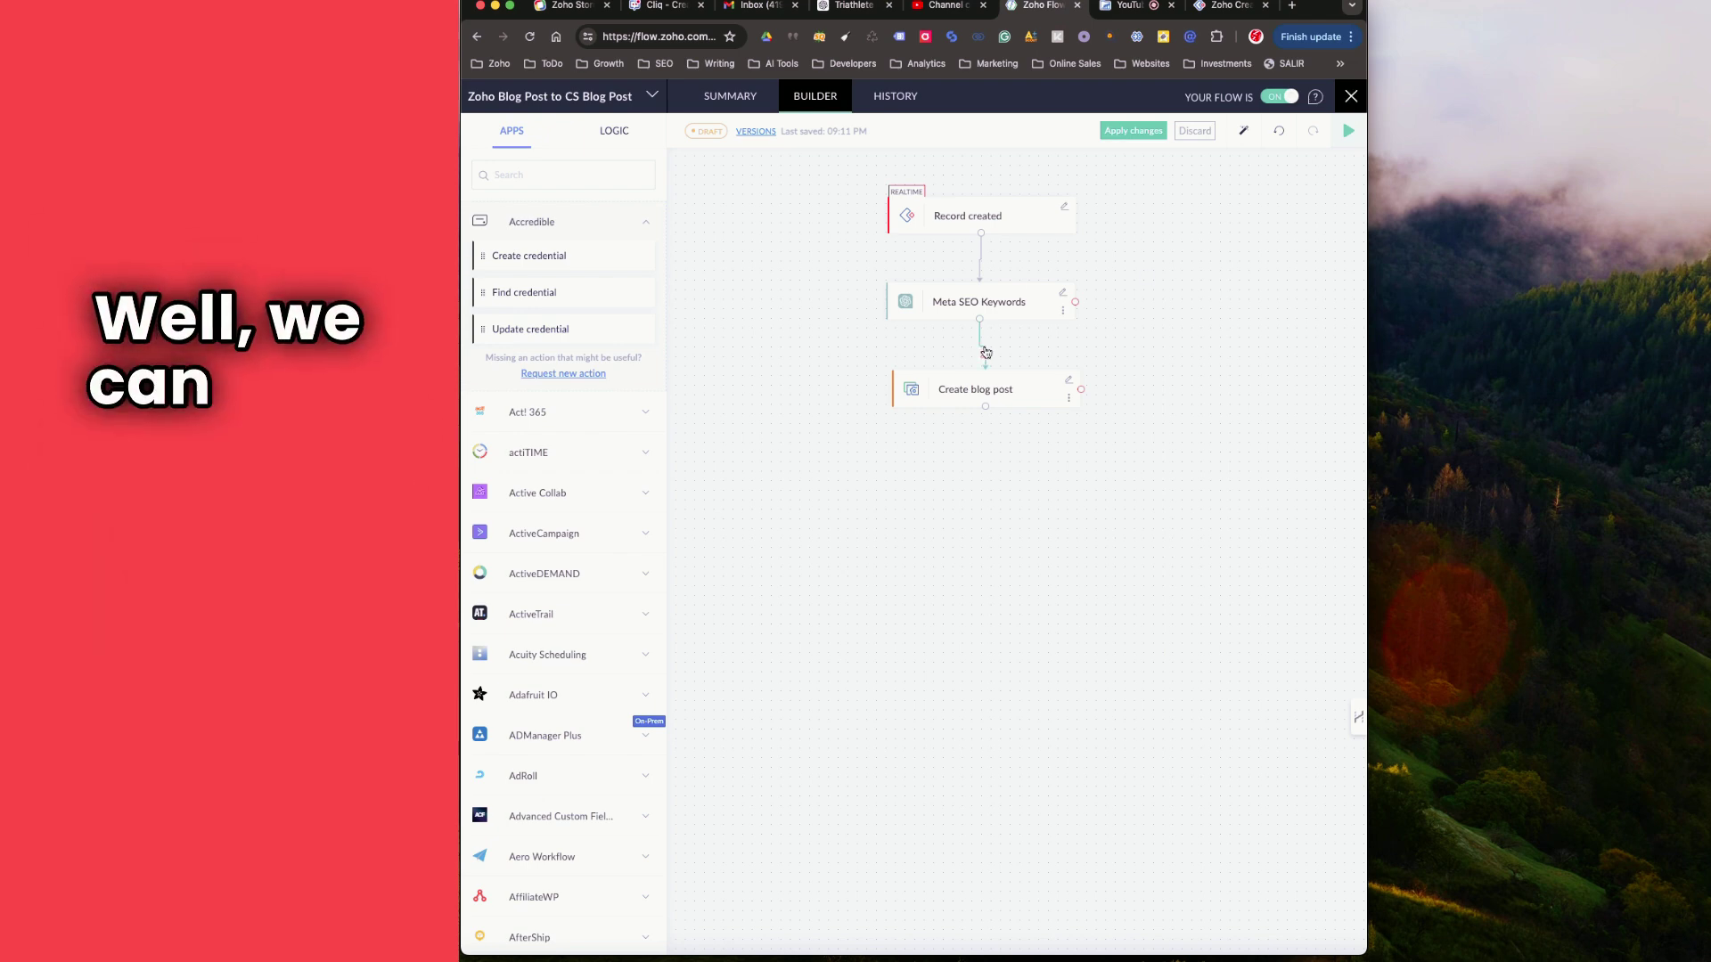
Remove the link between Meta SEO Keywords and Create blog post, and add a ChatGPT Create chat completion action to the flow.
click(985, 352)
click(946, 547)
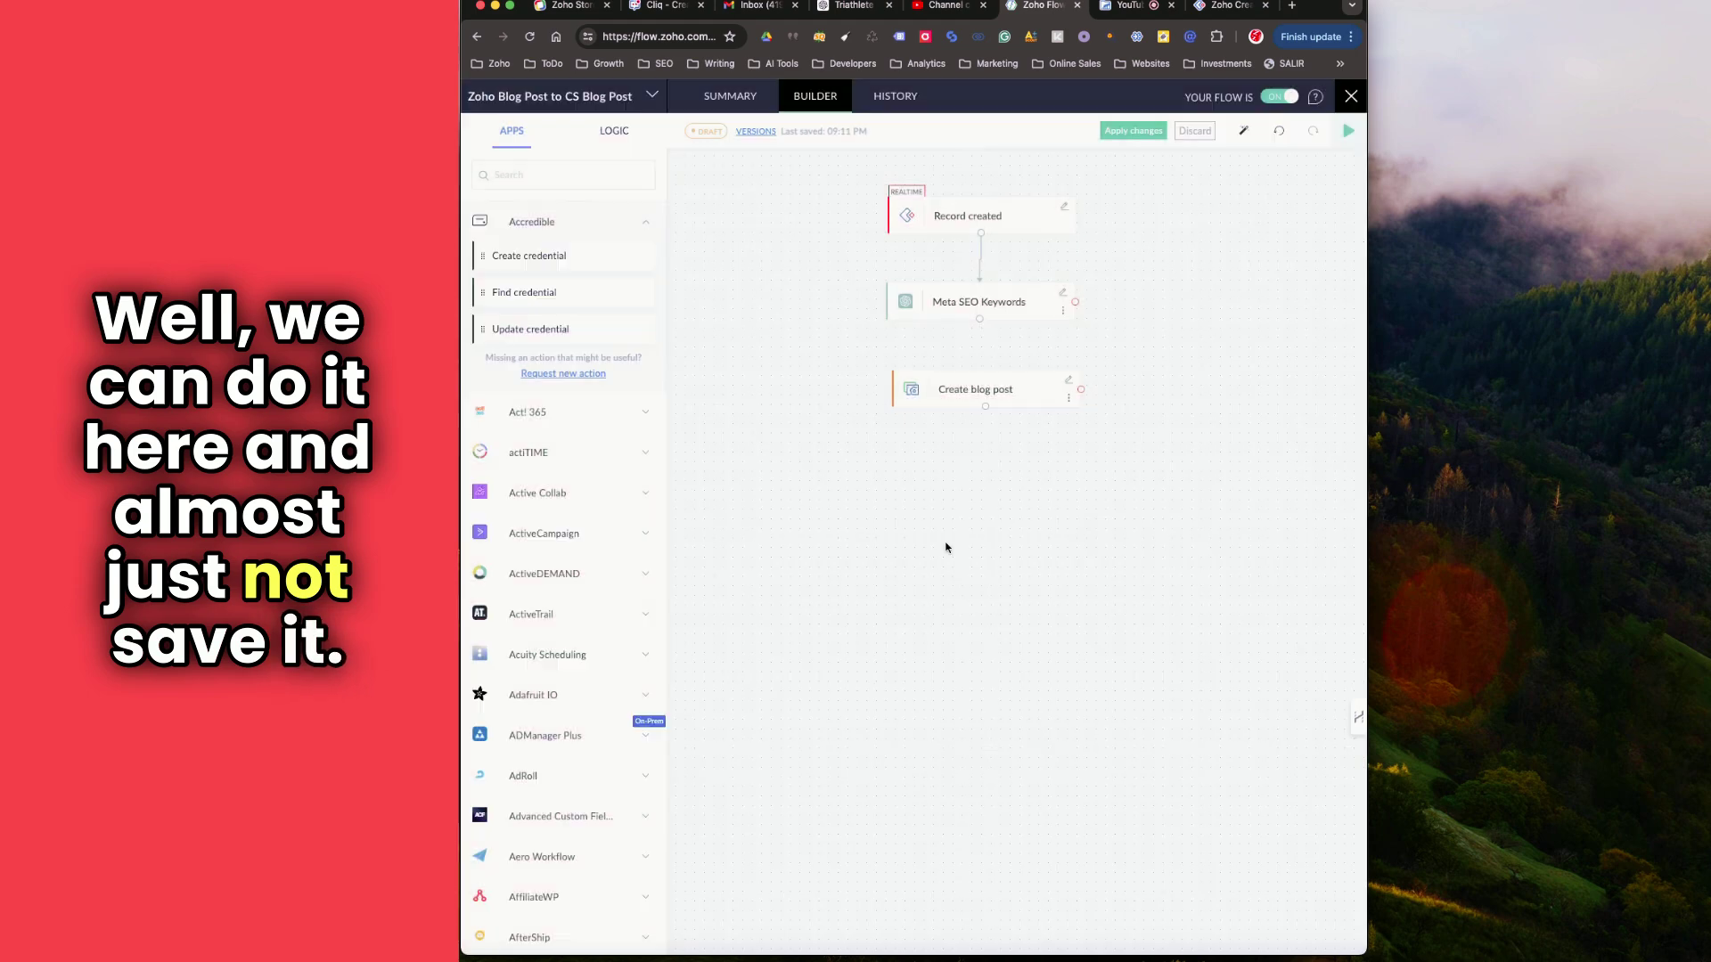
click(508, 179)
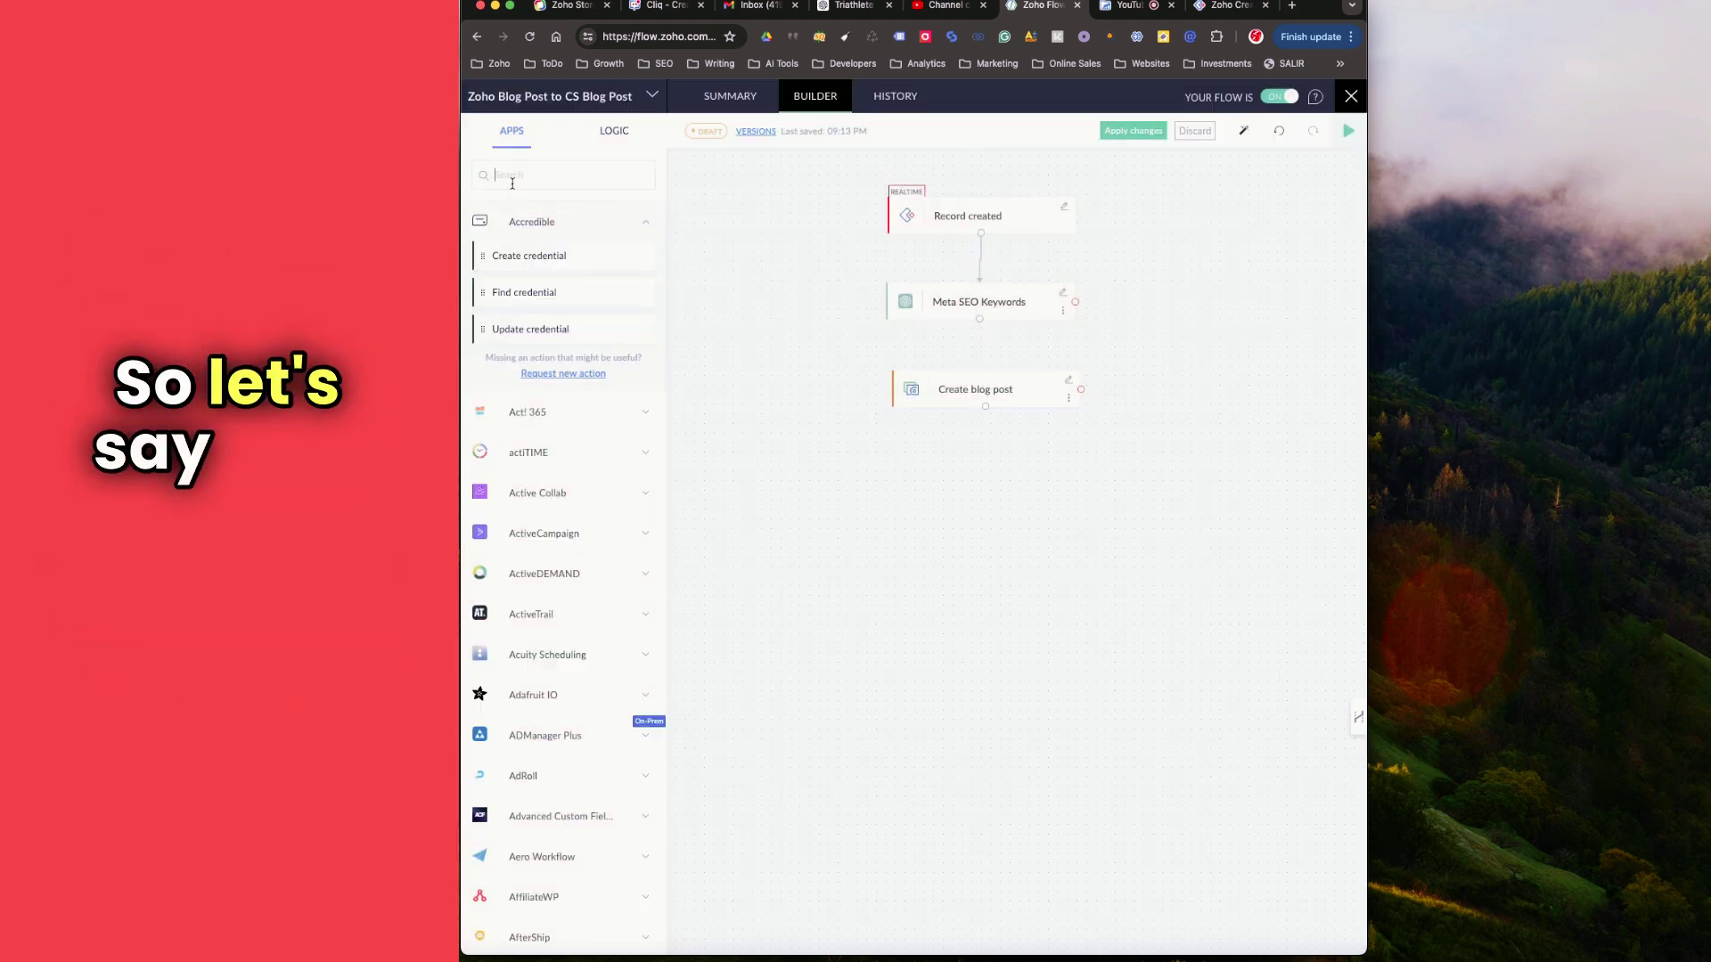
text(chat)
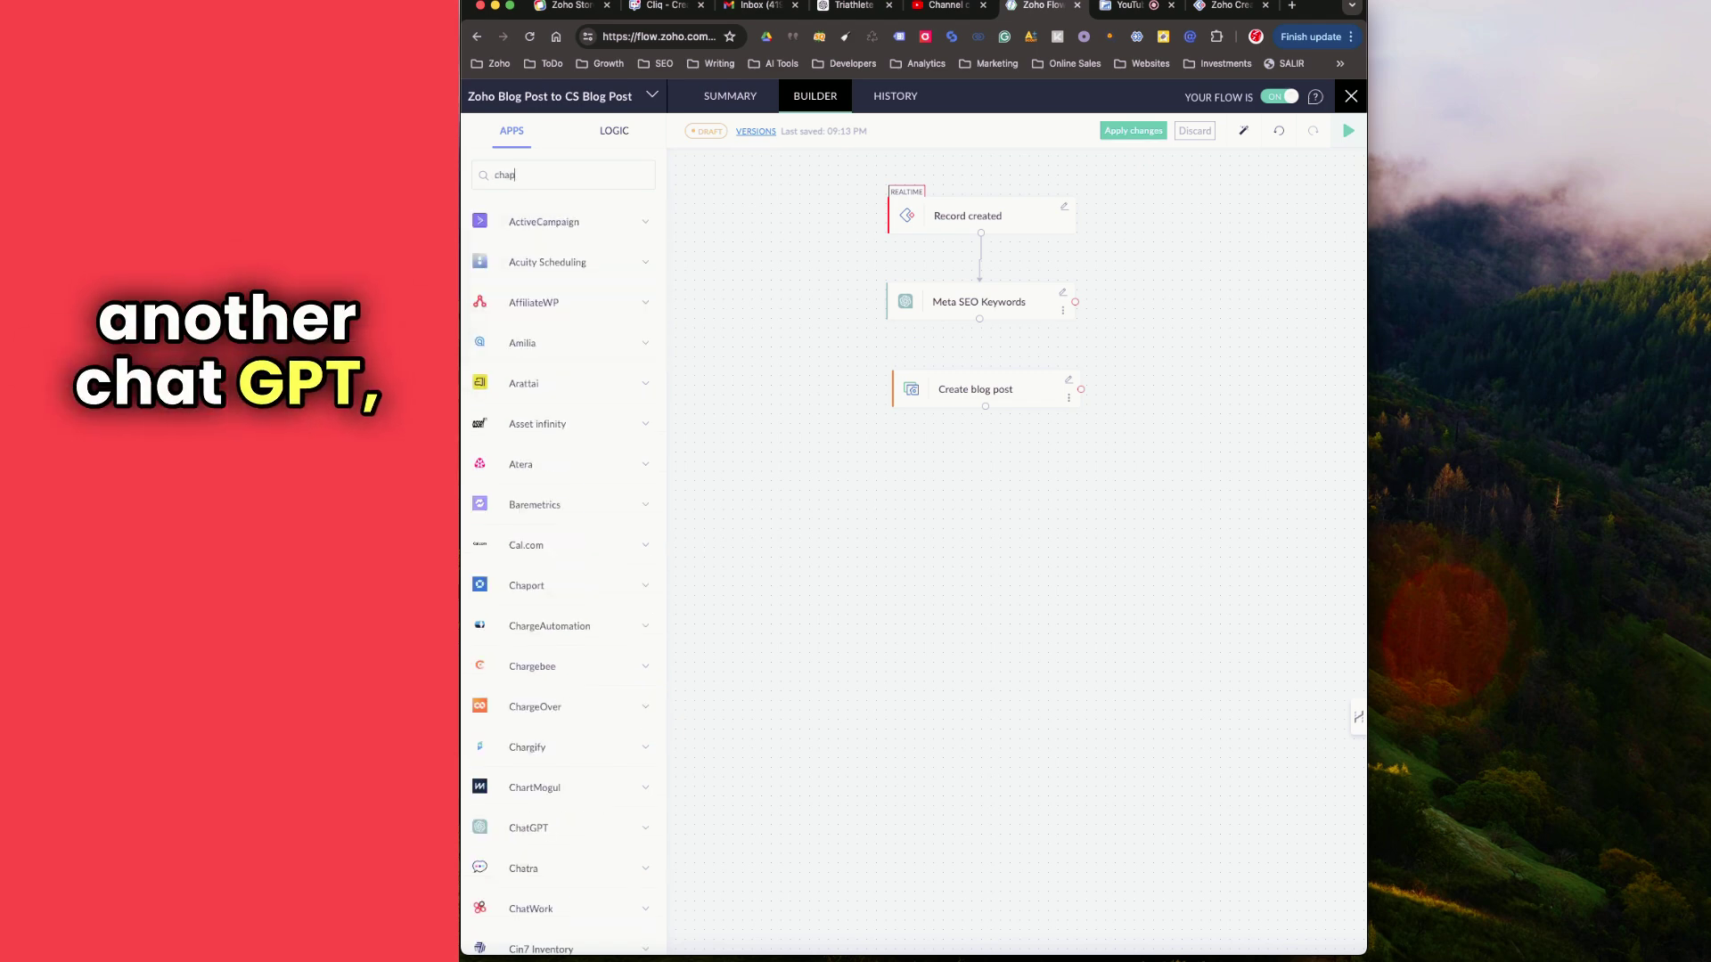
text( GPT)
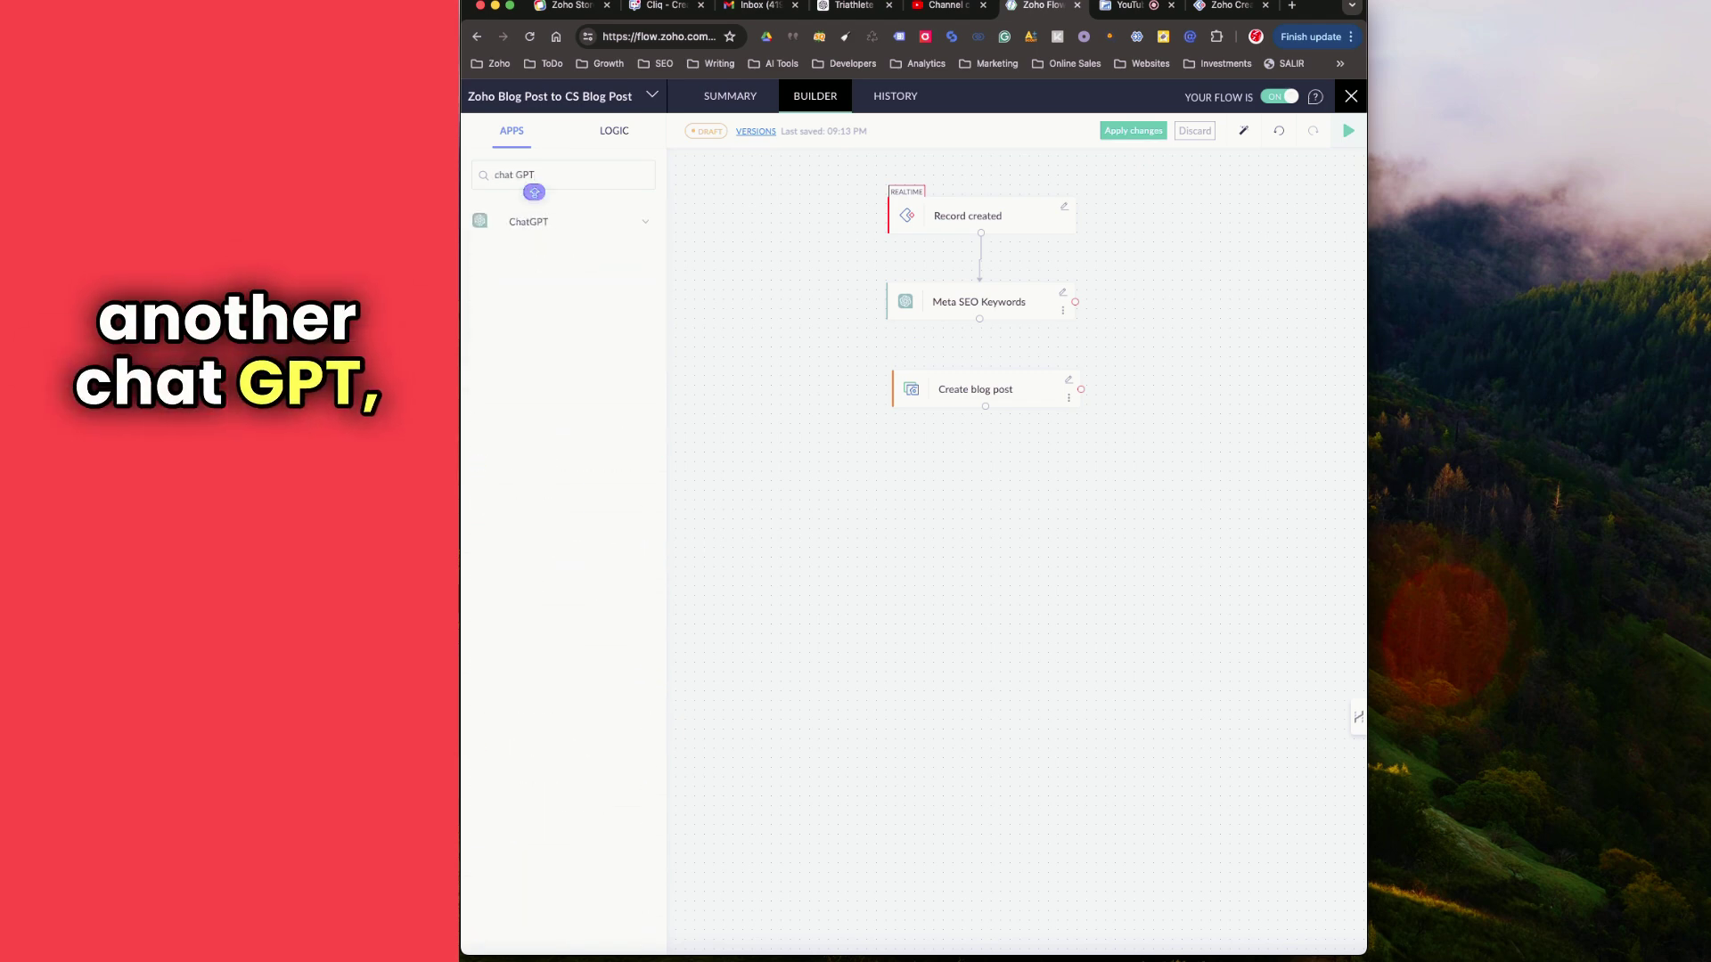
drag(538, 260, 900, 388)
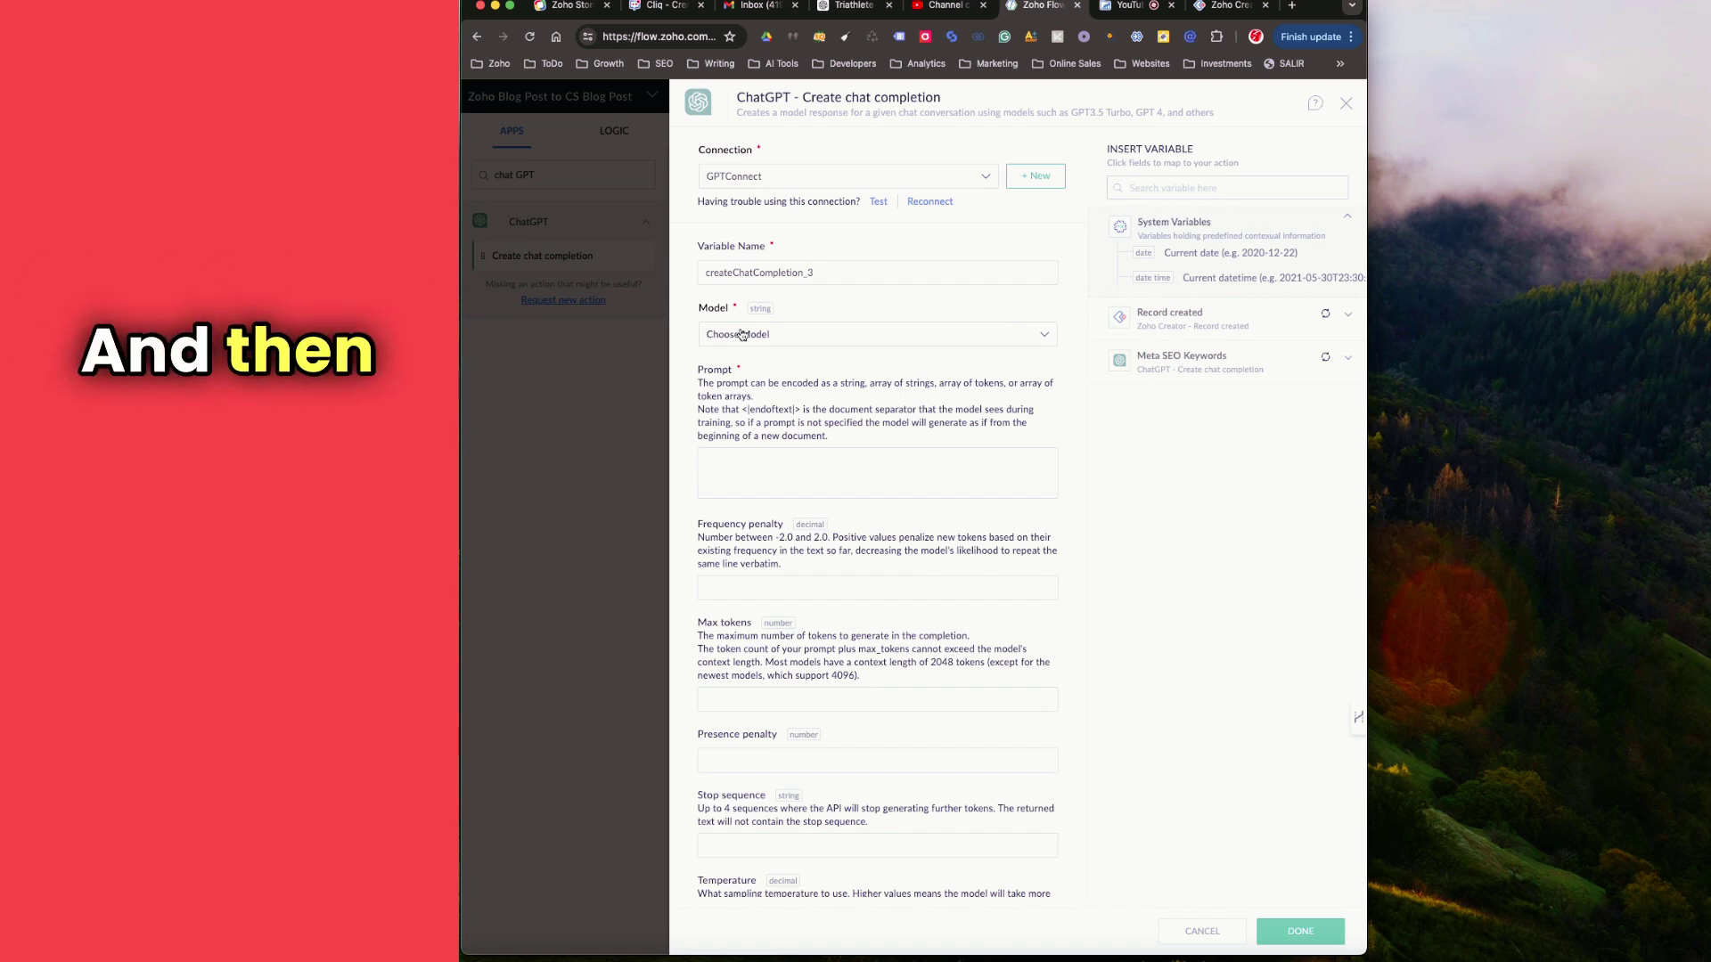
Choose the gpt-4o model for the new chat completion action and place the cursor in its Prompt field.
click(733, 334)
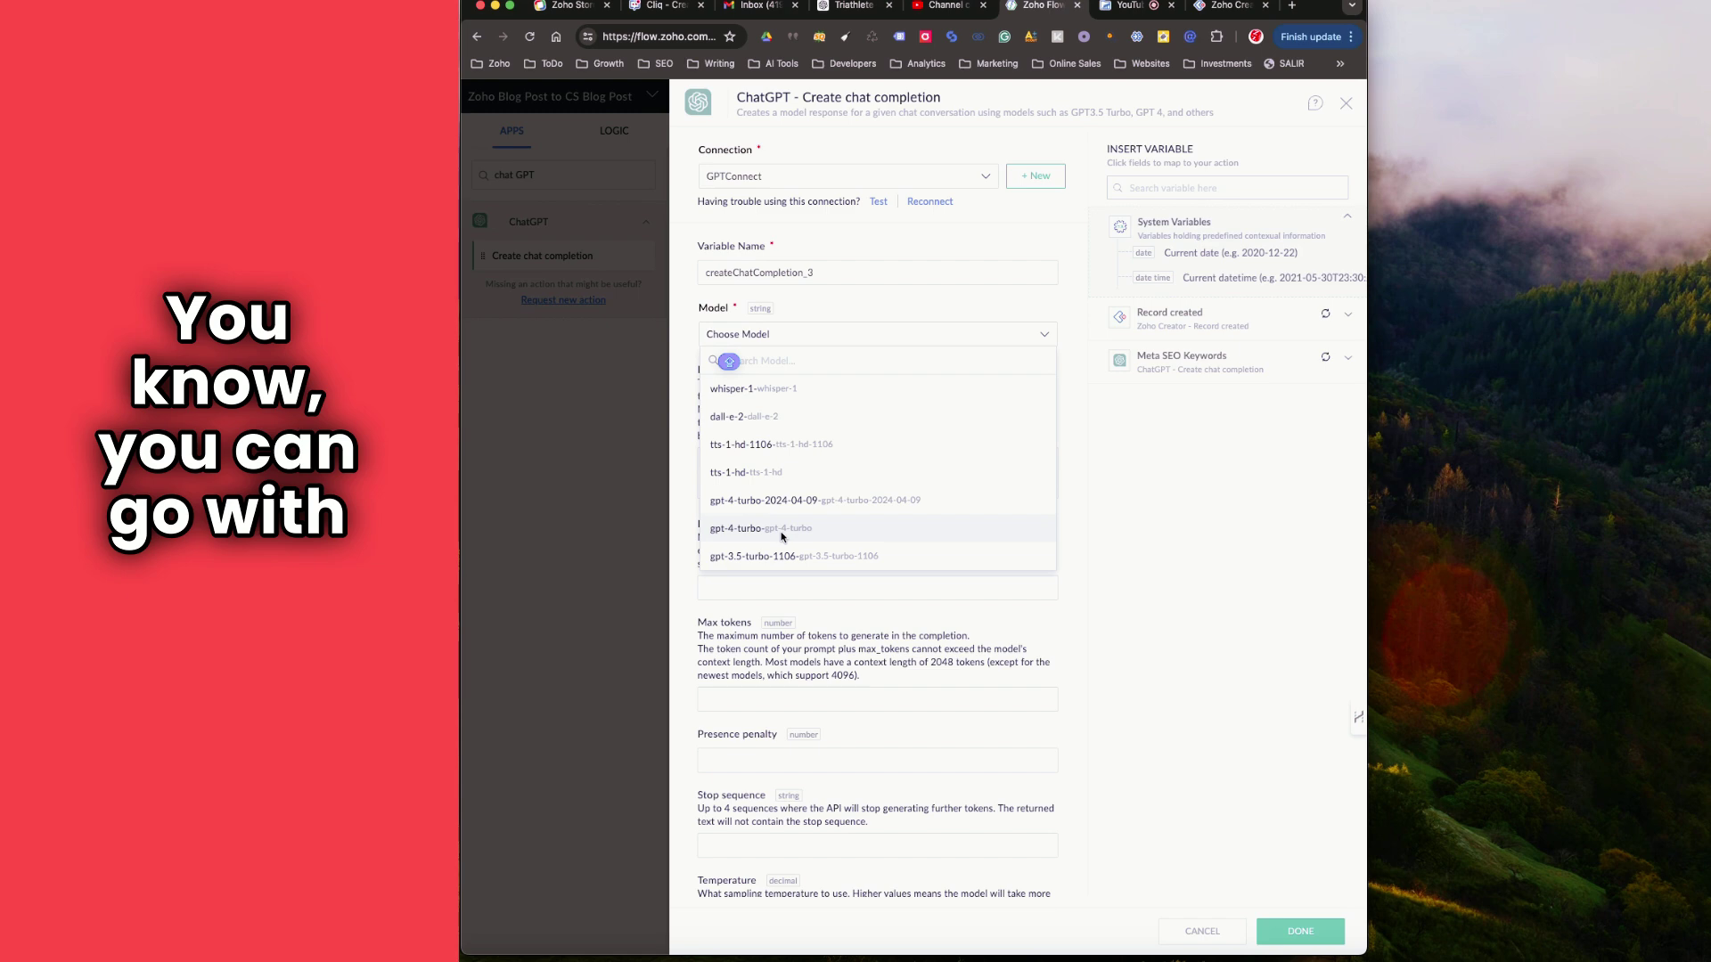
scroll(815, 499, down, 3)
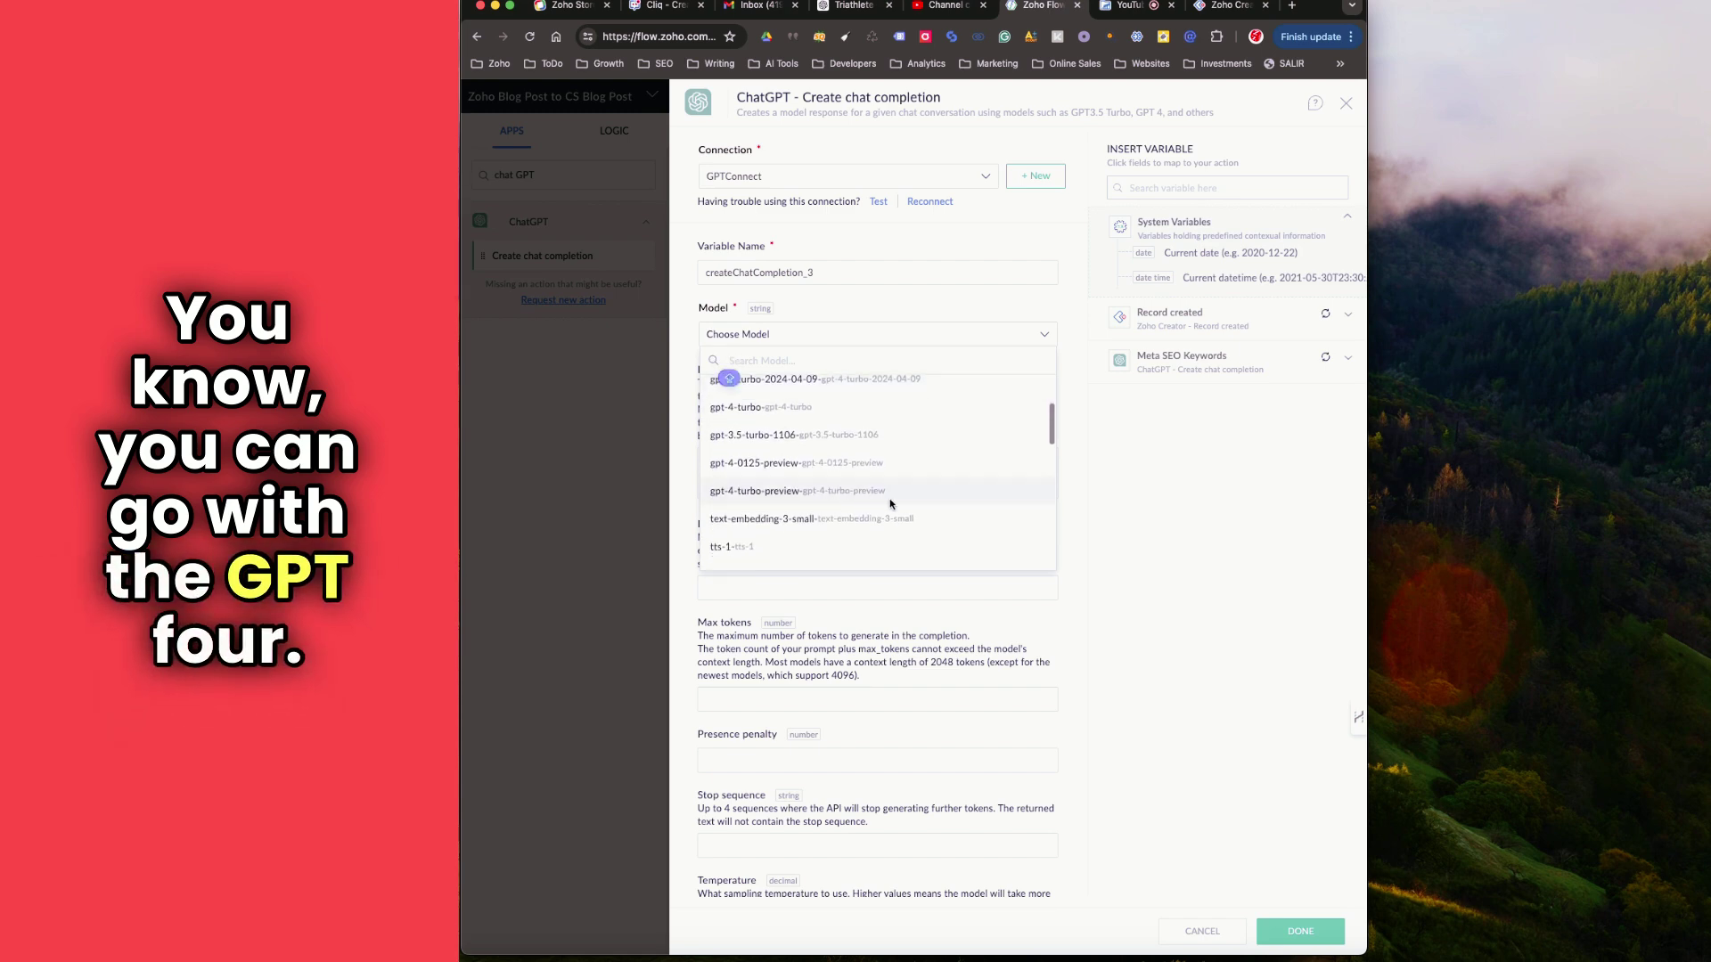
scroll(887, 503, up, 4)
scroll(883, 503, down, 5)
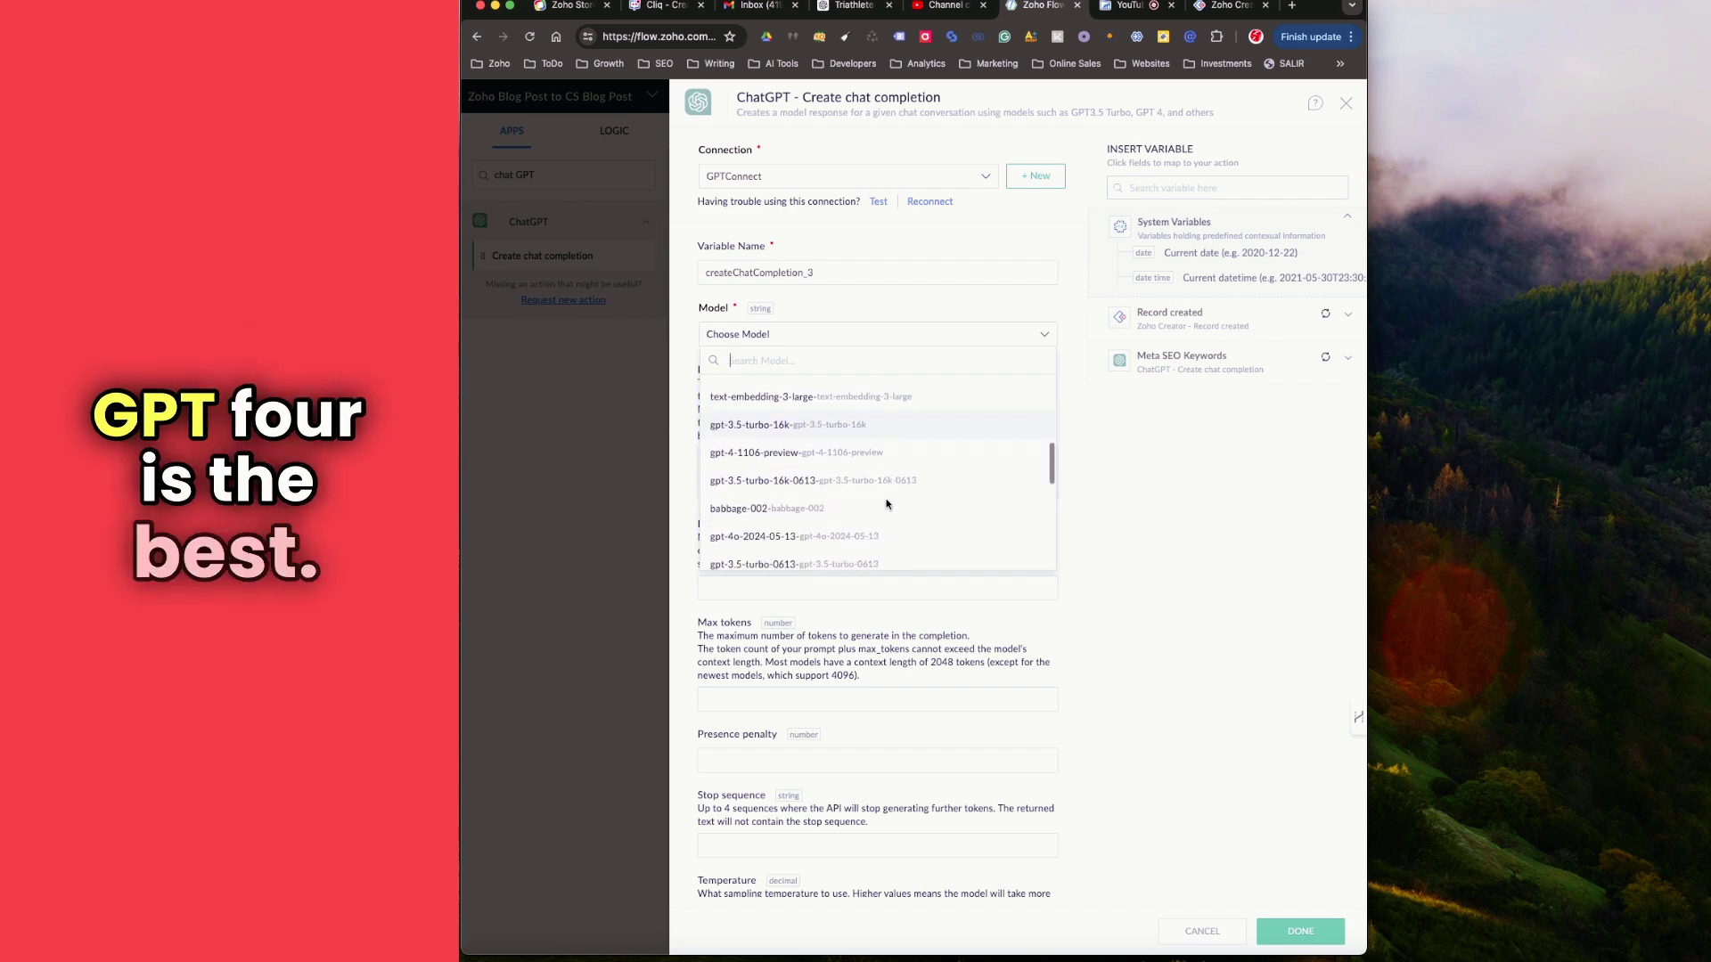
scroll(887, 503, down, 4)
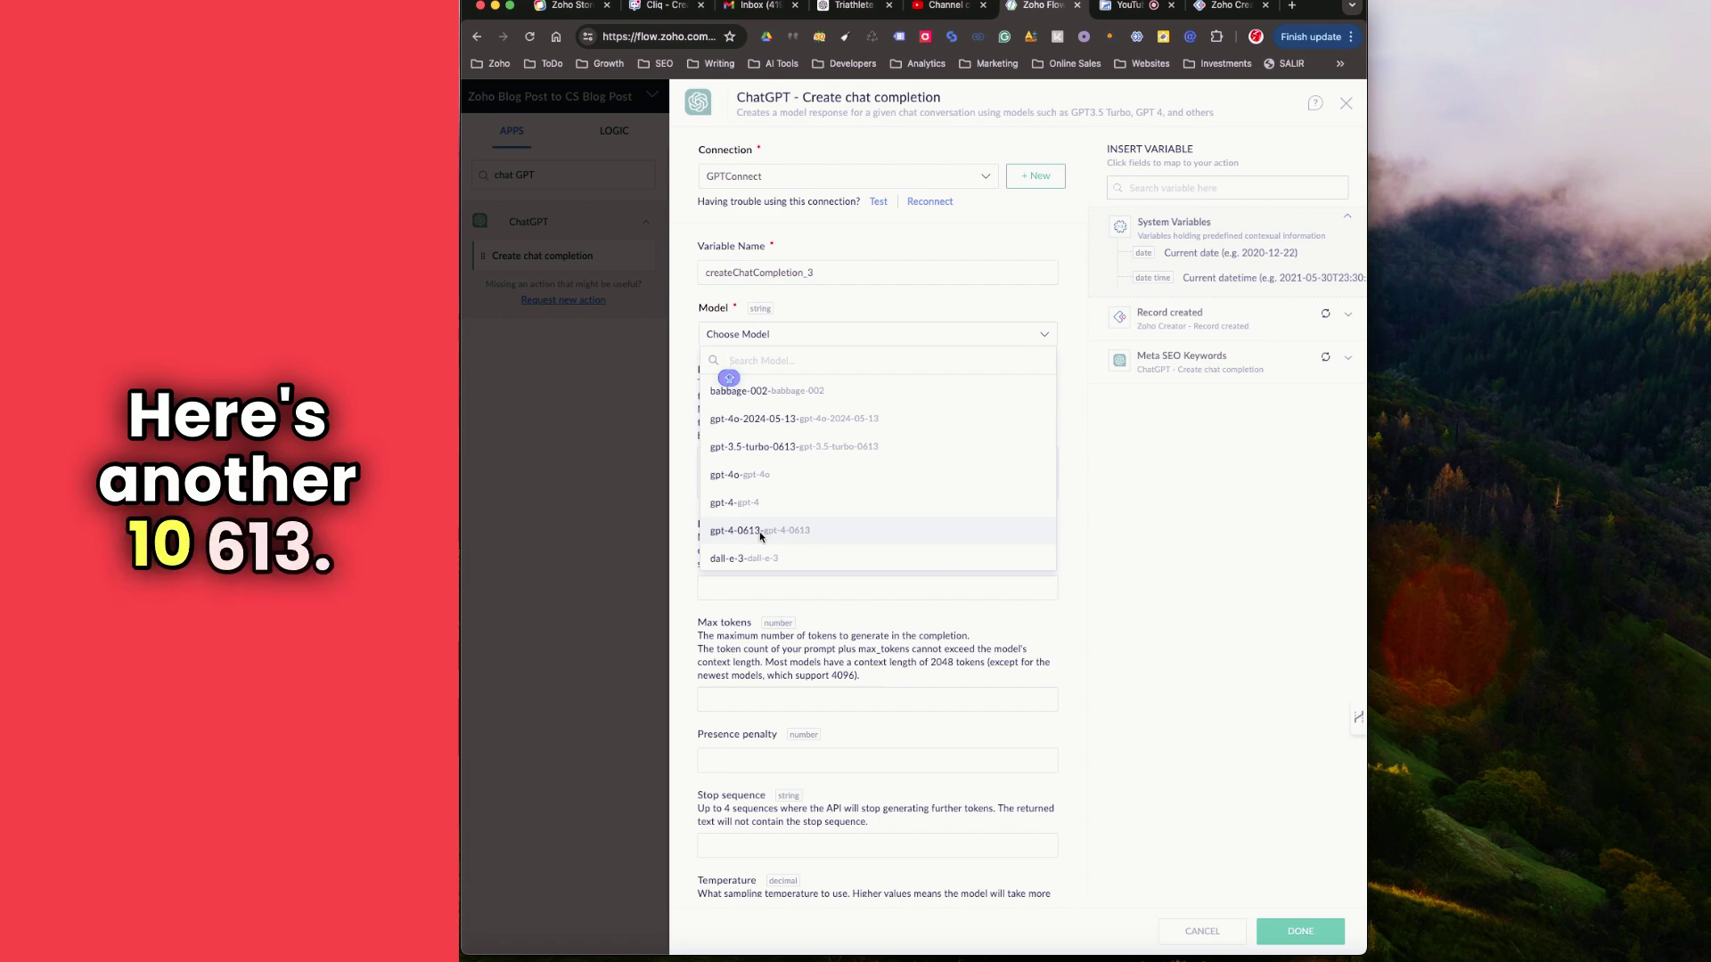
click(750, 477)
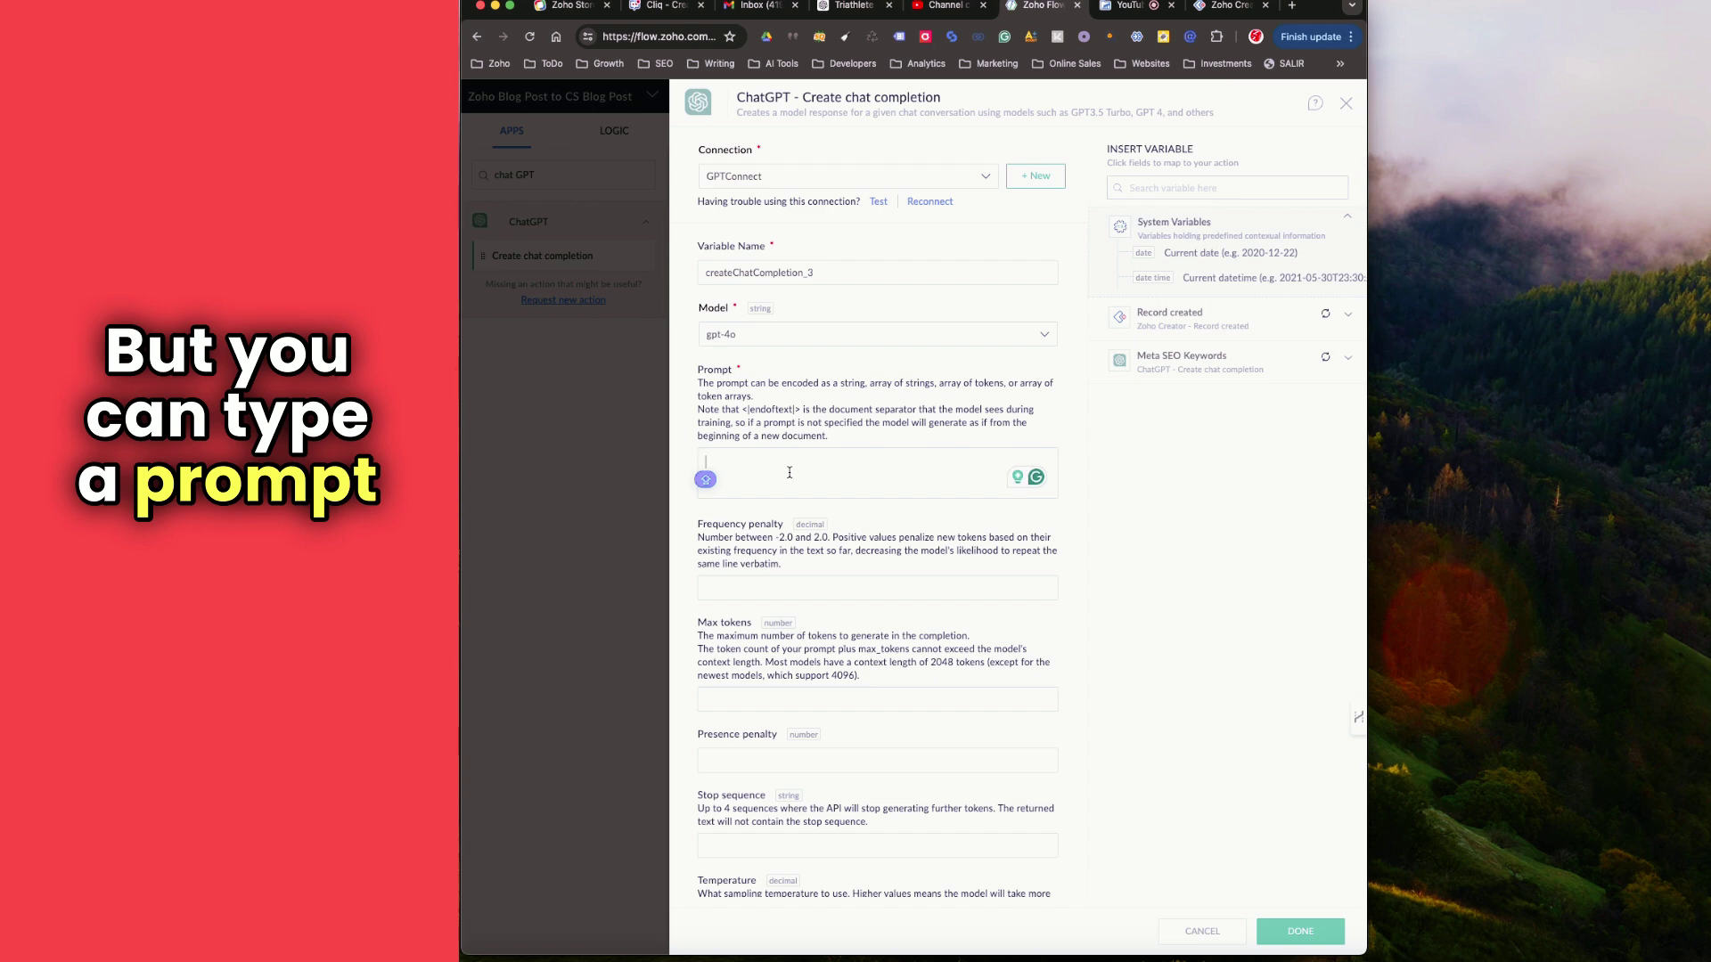
click(758, 484)
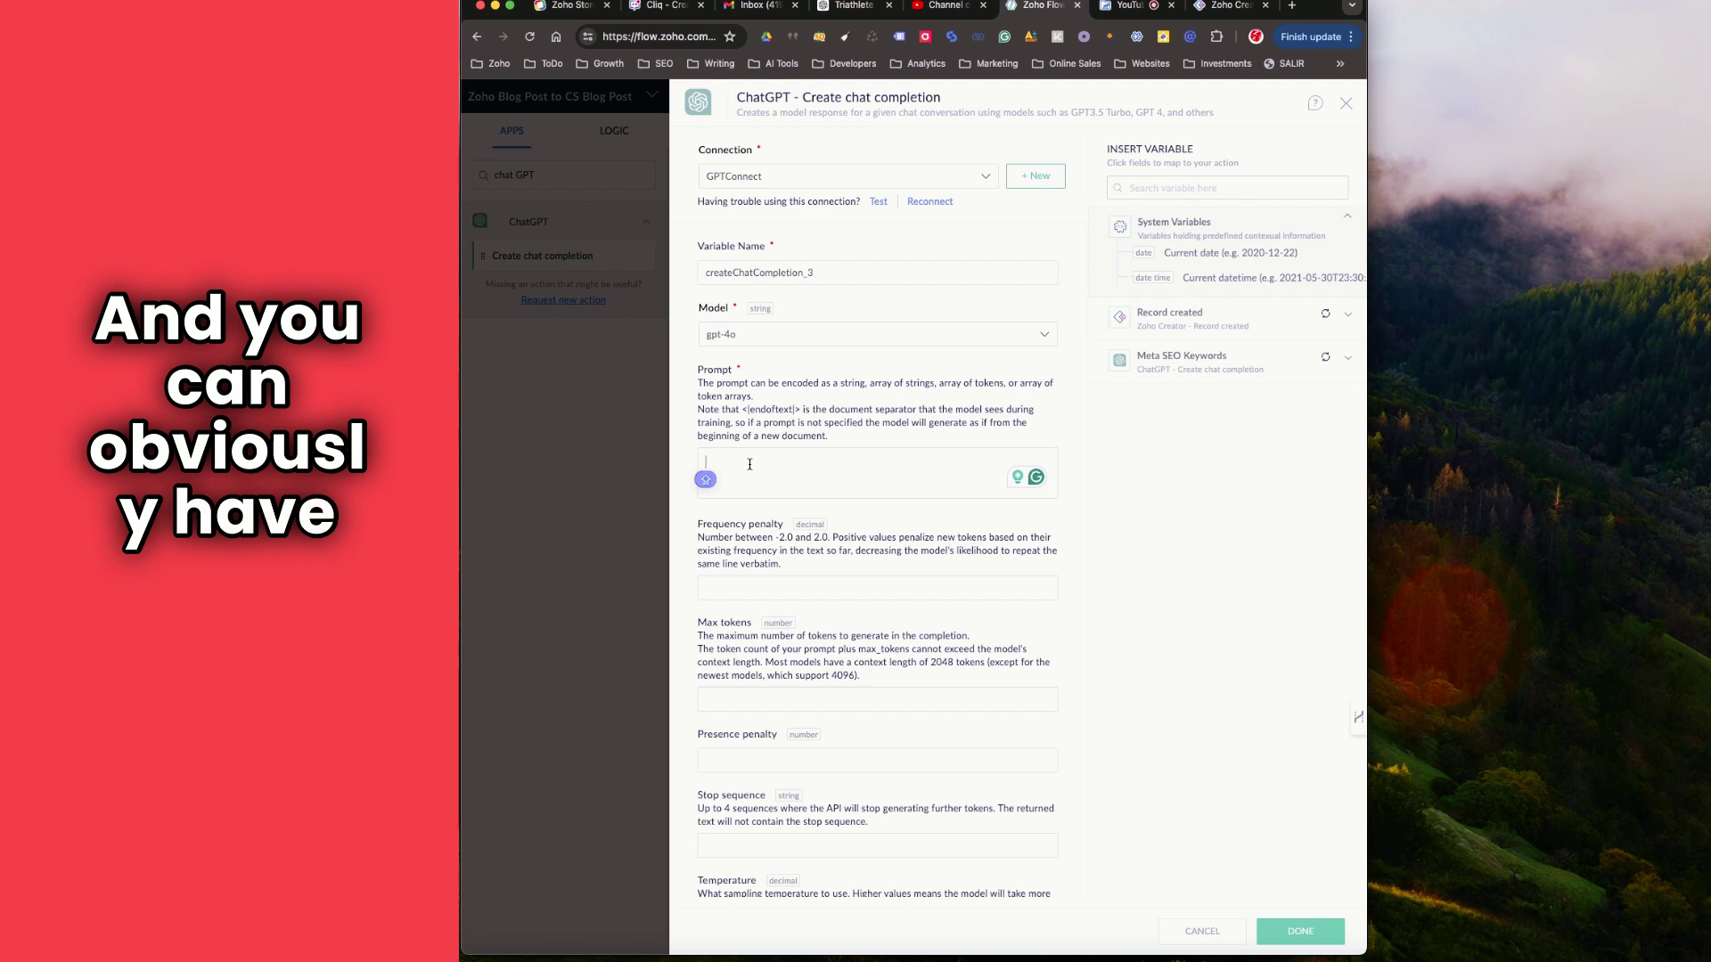
Switch to ChatGPT and, in a new chat, request a prompt to write a "100 blog post", readable by any AI and following great SEO writing features.
click(853, 8)
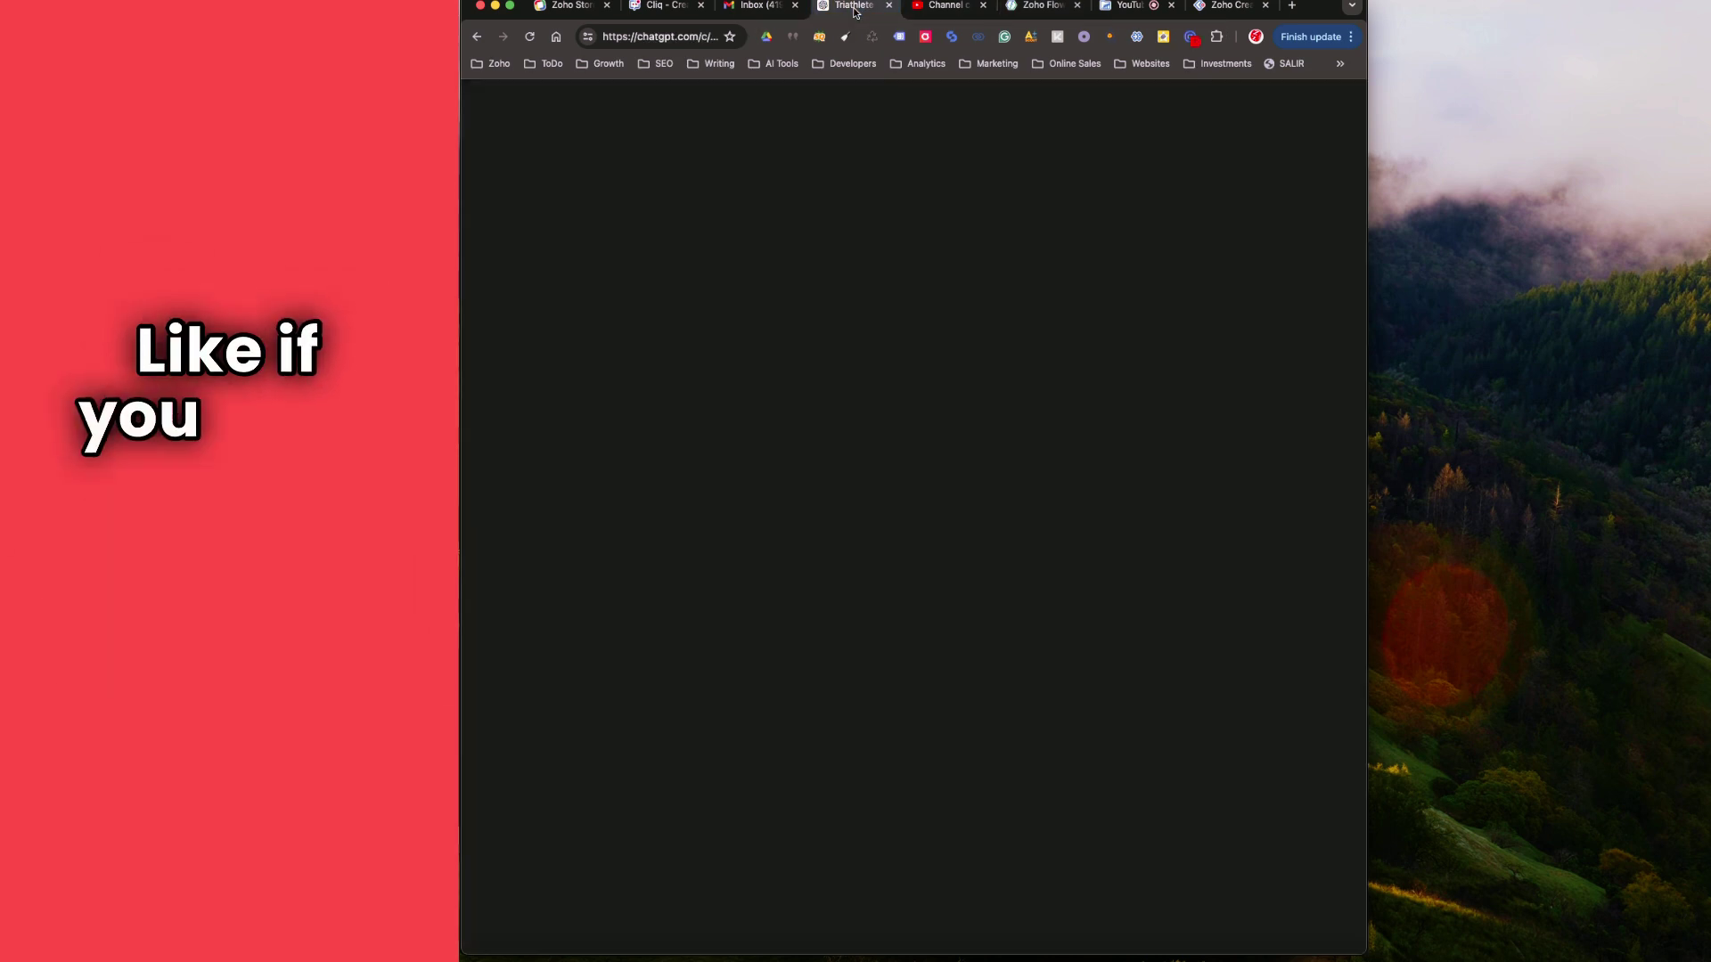
click(498, 136)
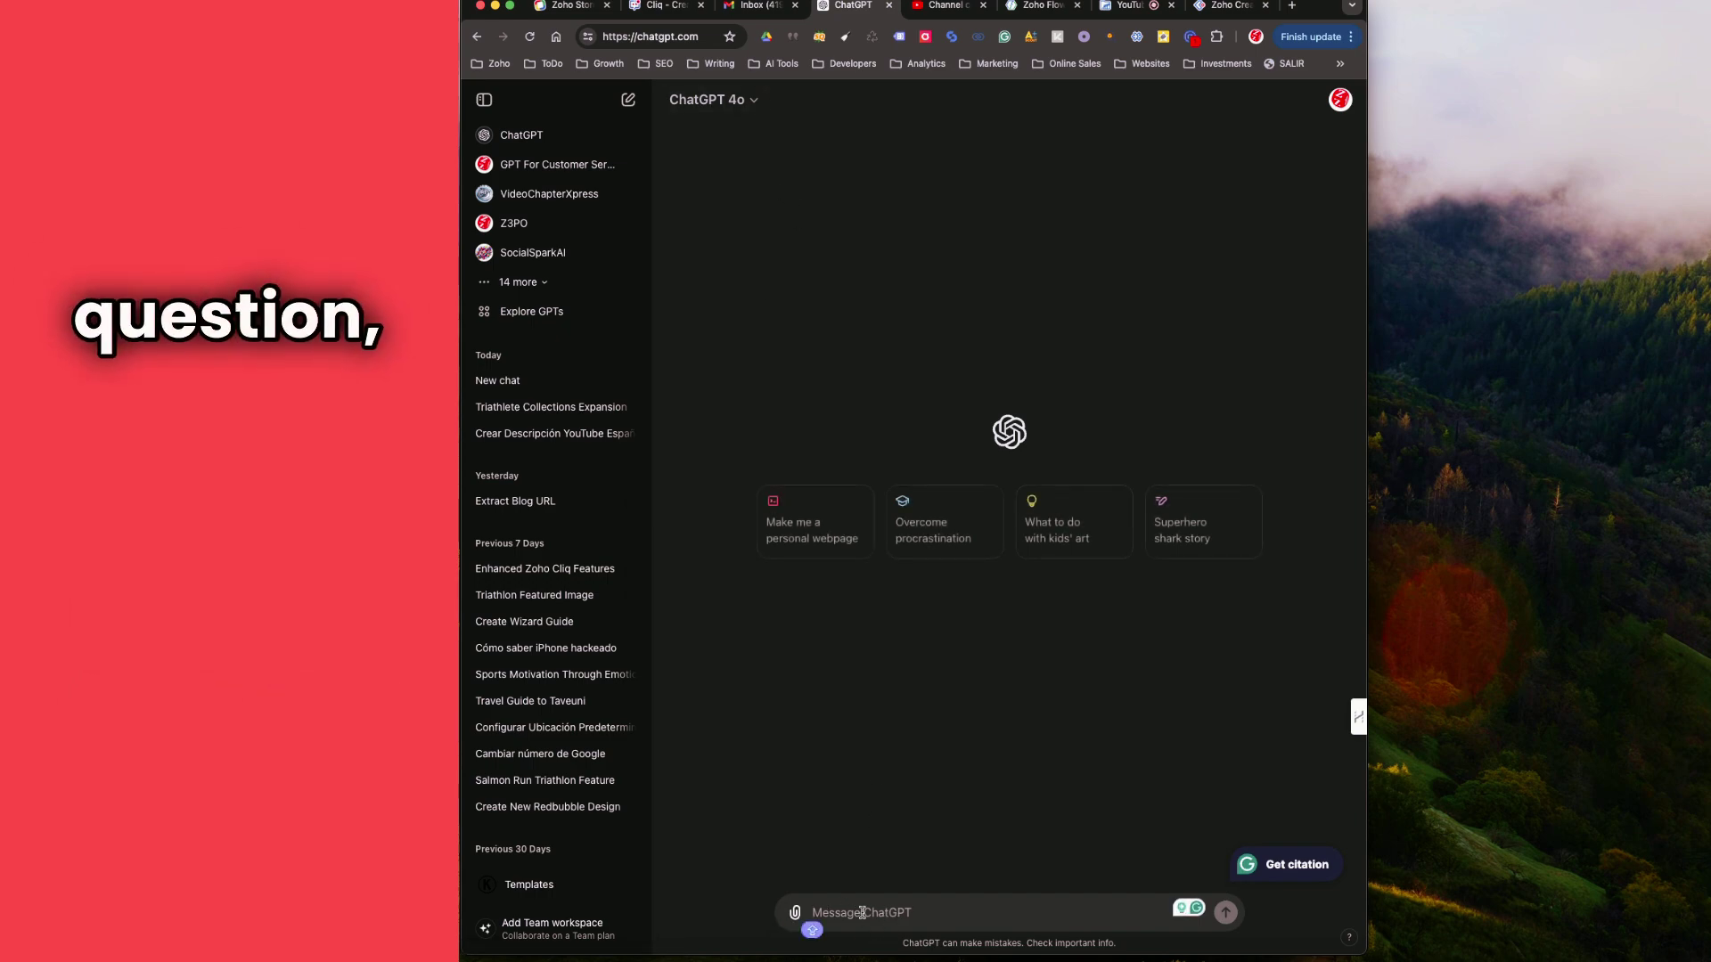
text(i NEED A PRO)
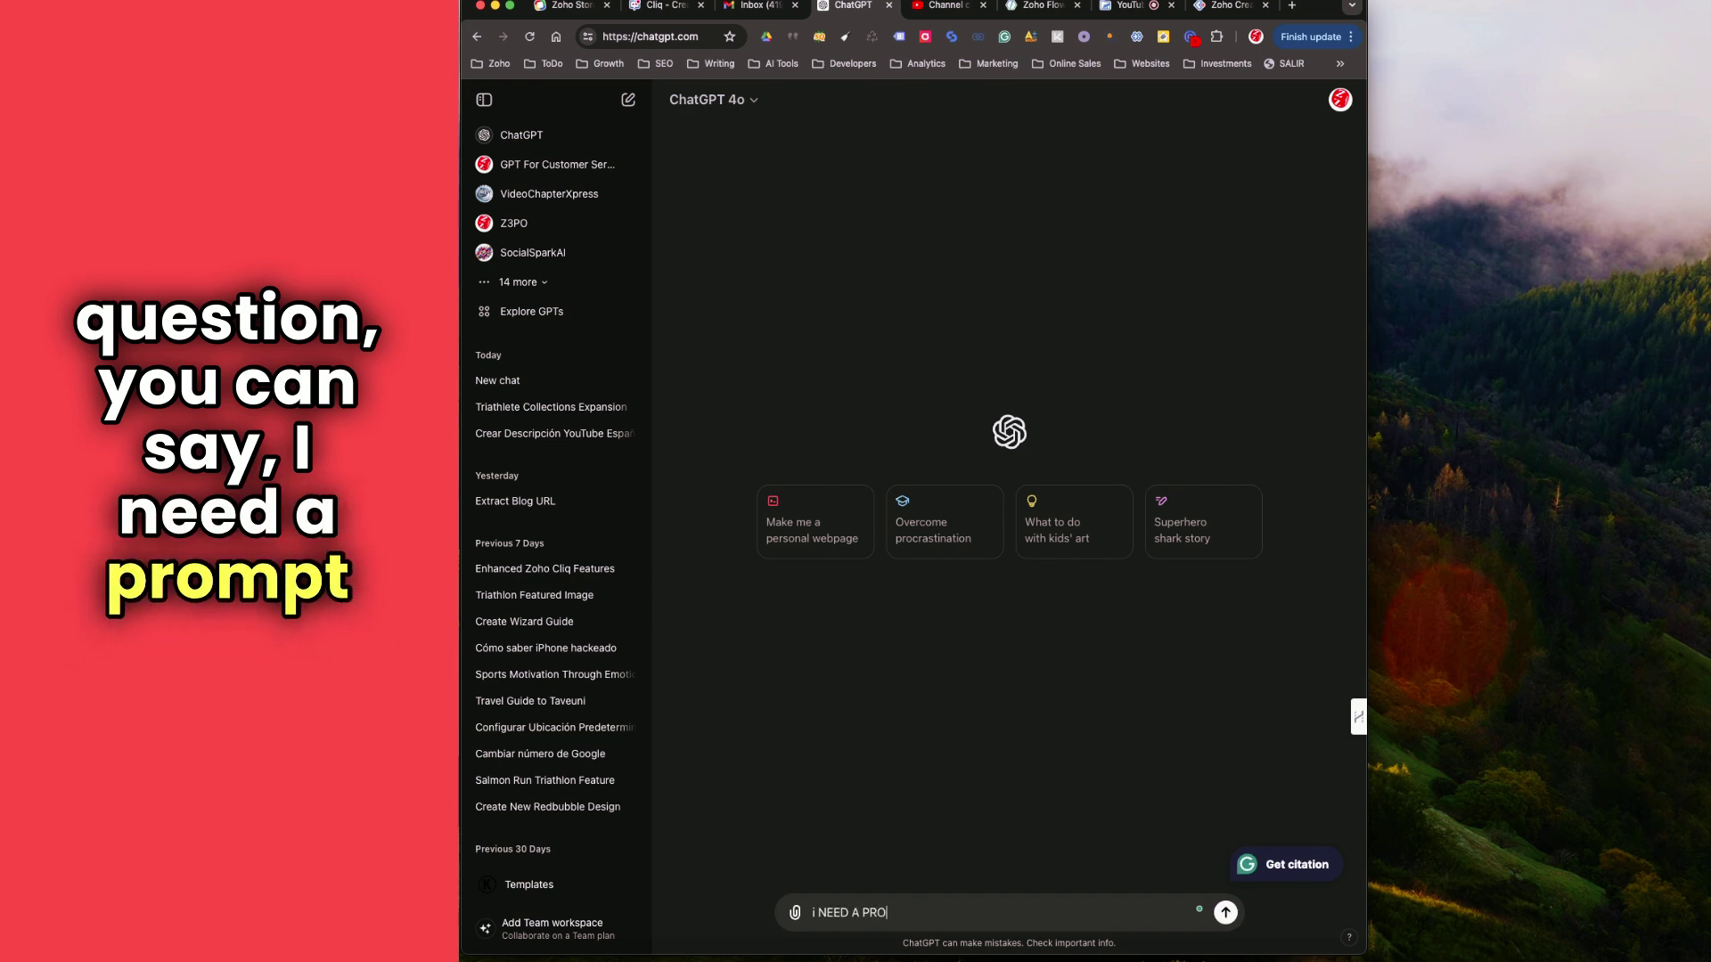
text(MPT TO WRITE A 100 BLOG POST)
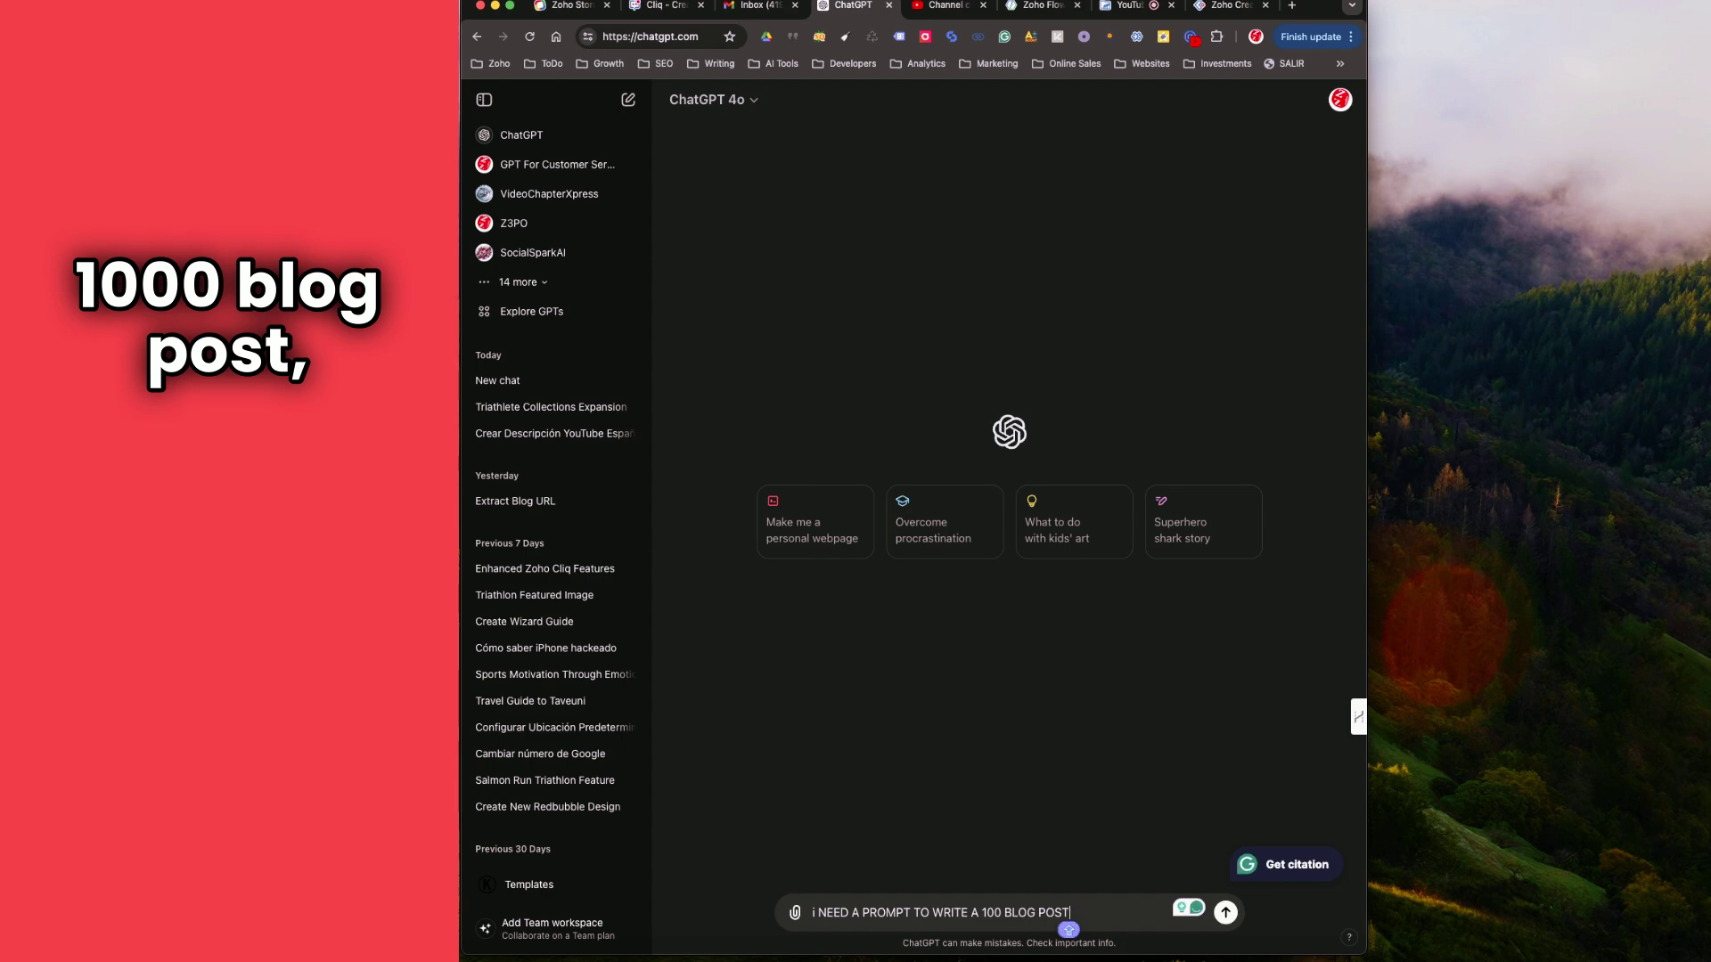
text(. MAKE THE P)
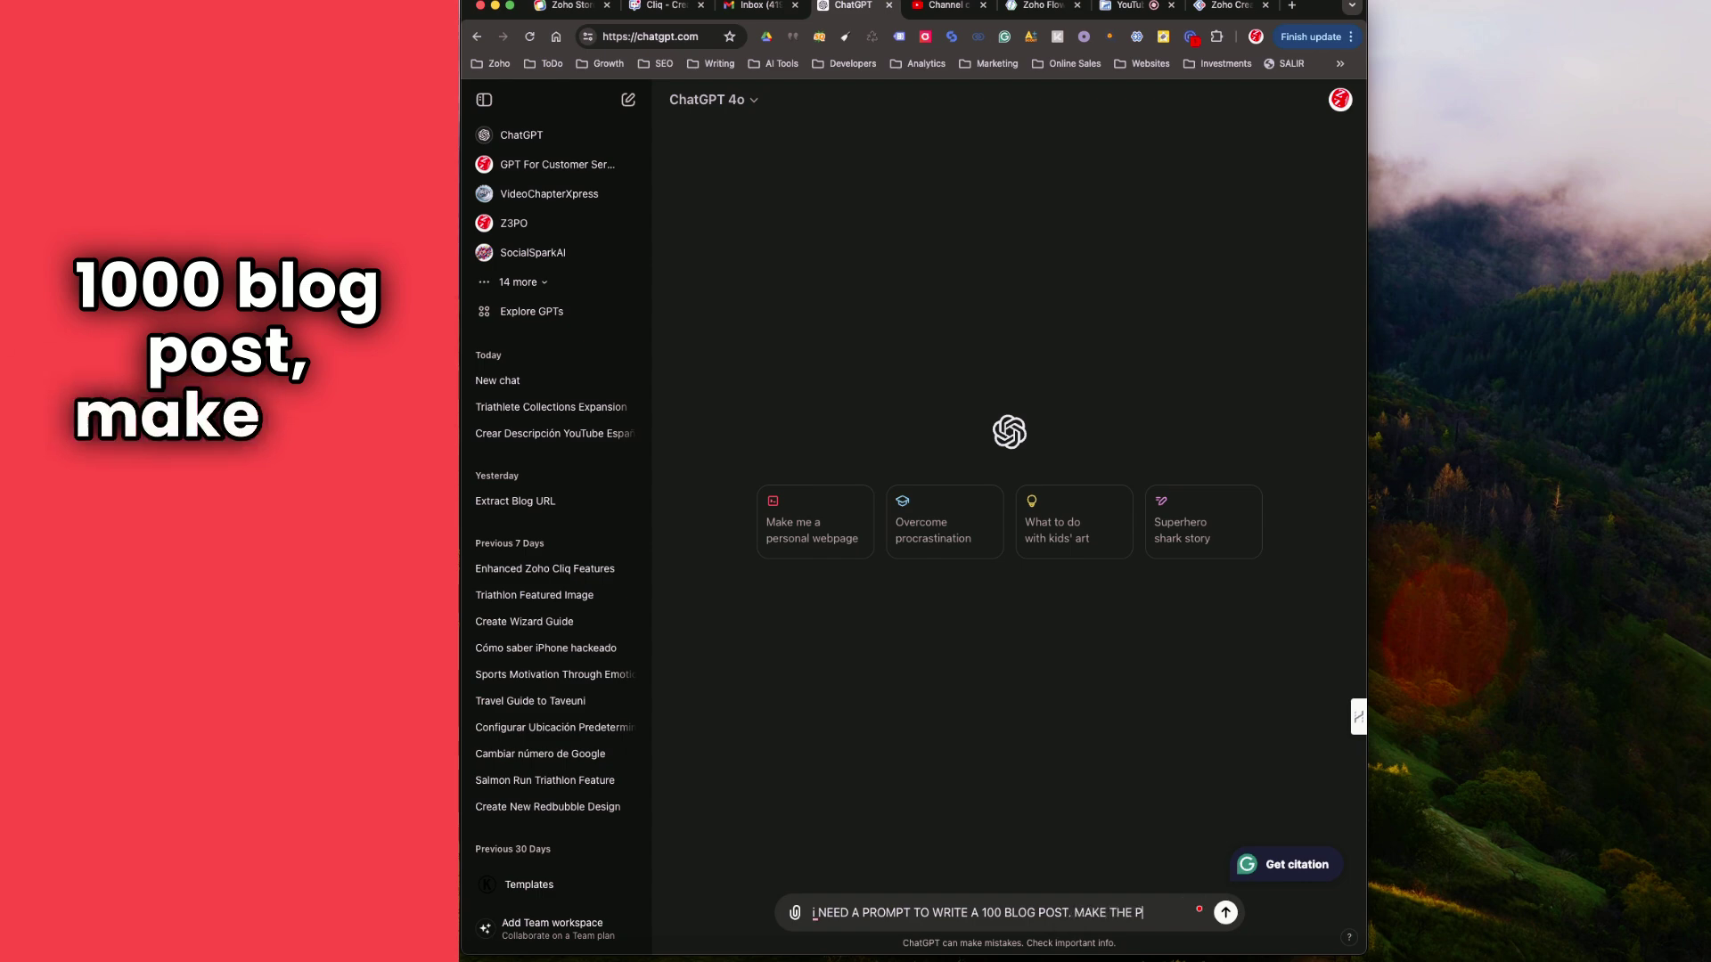
text(ROMPT REABAL)
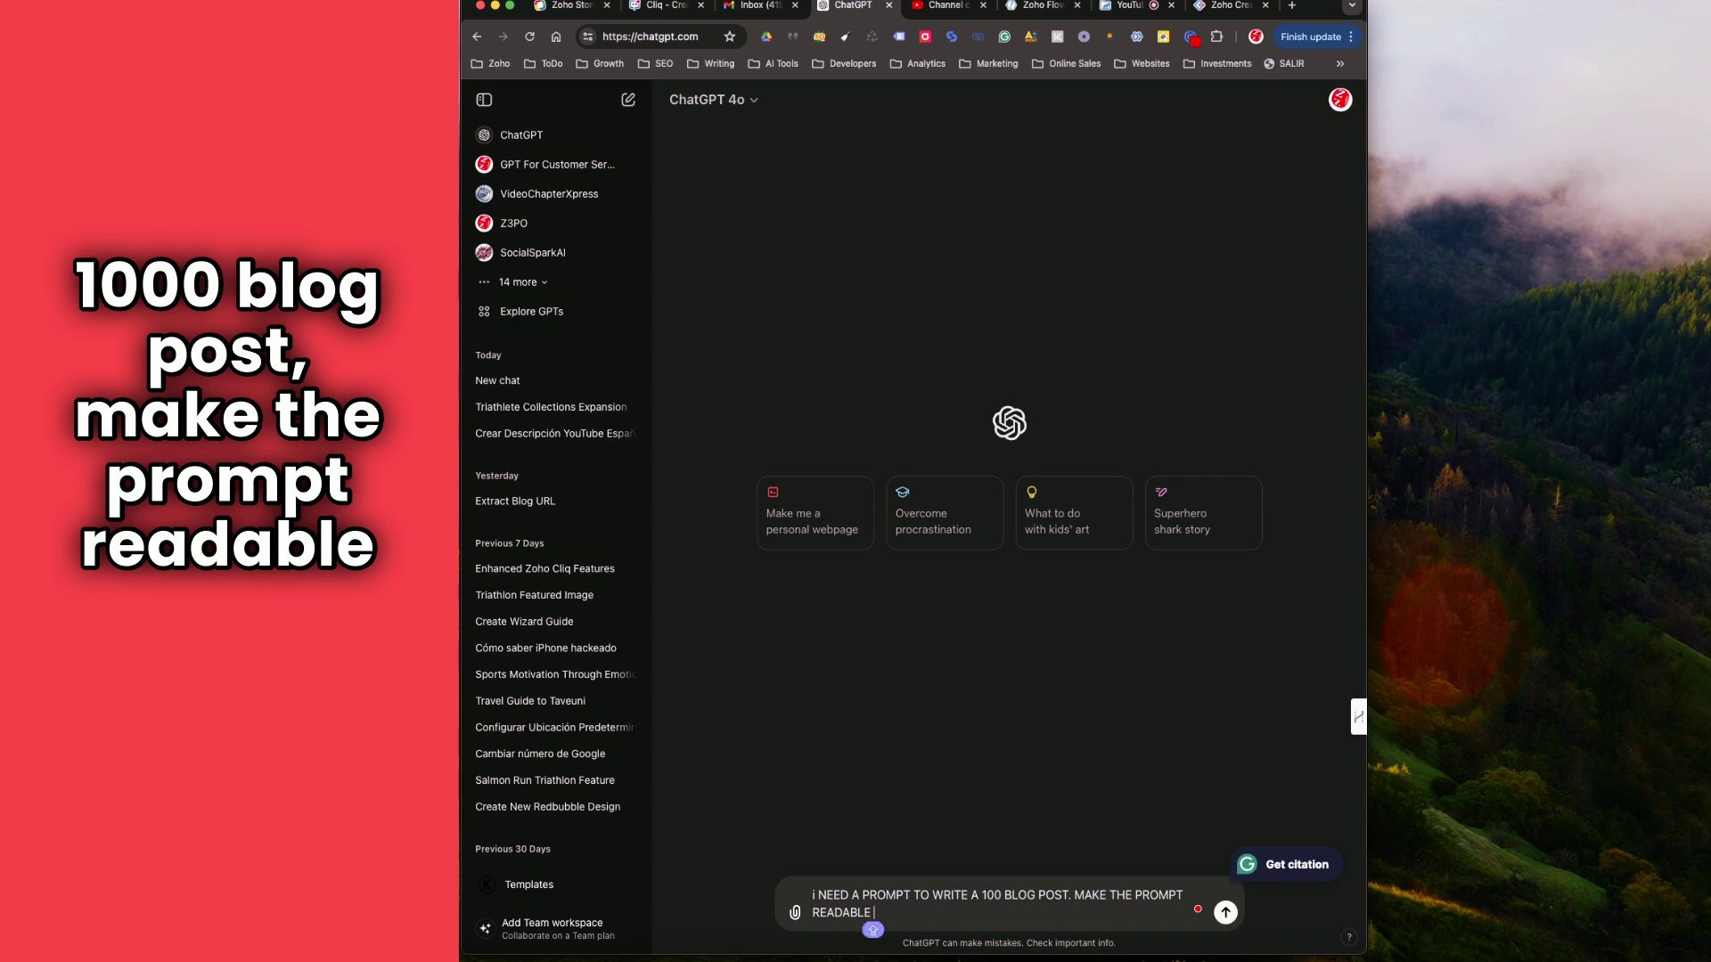
text( BY ANY AI )
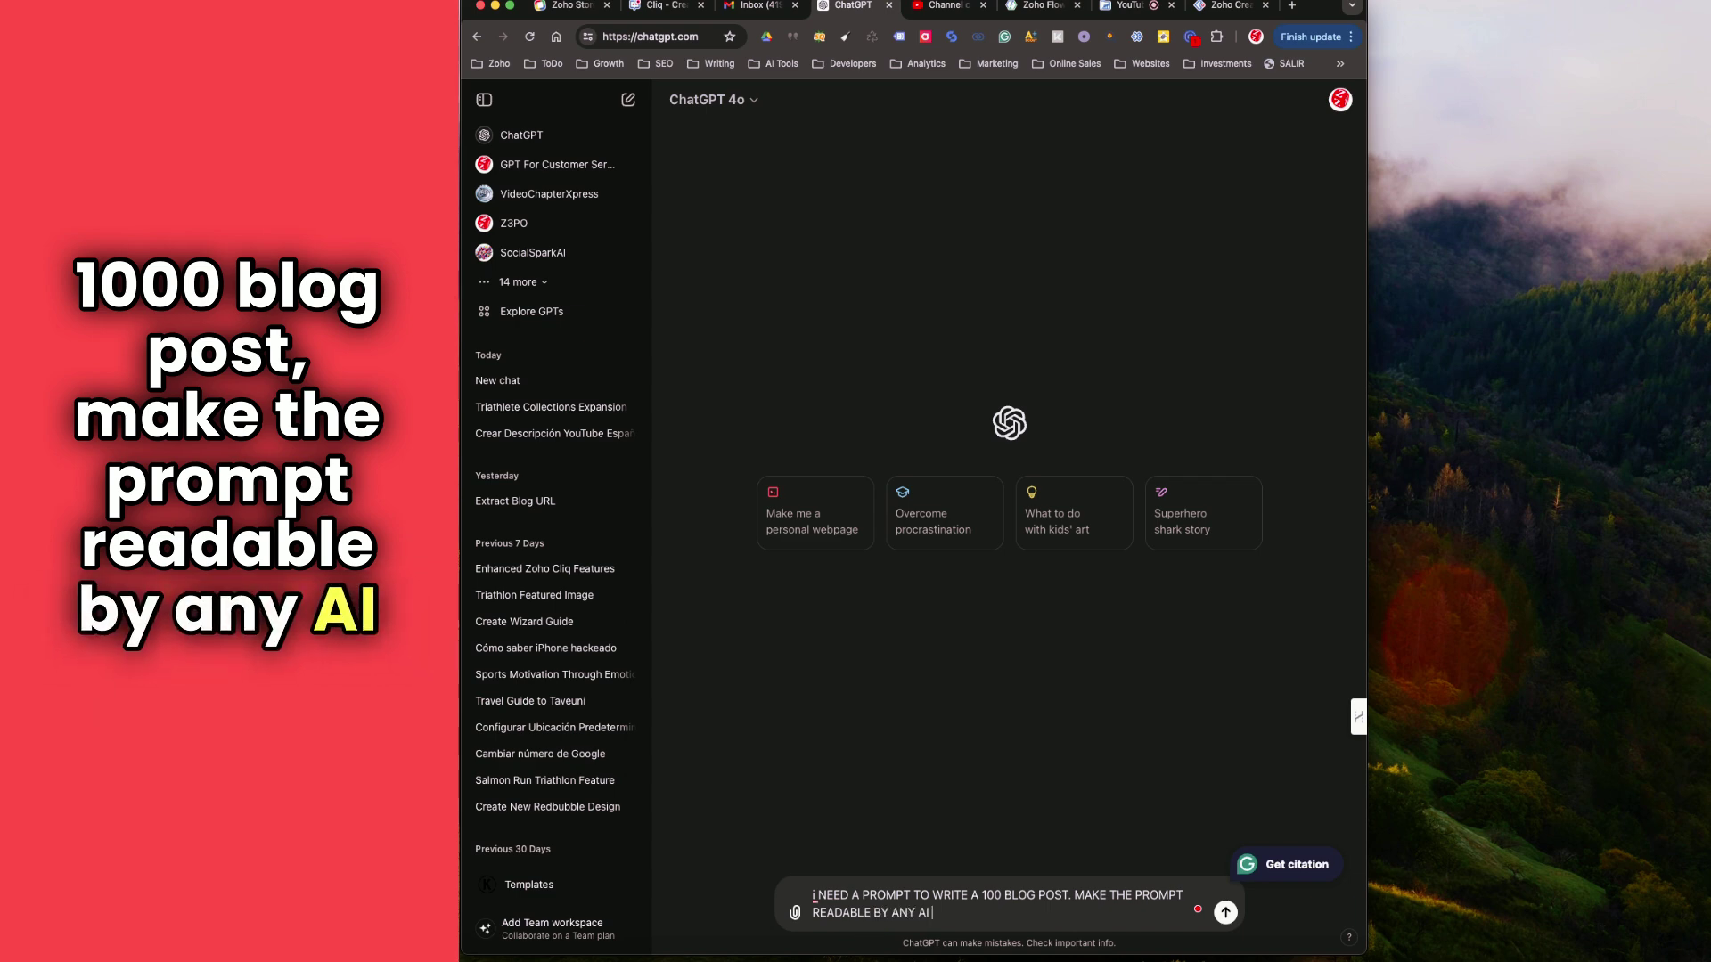
text(AND STICK TO WRITTING)
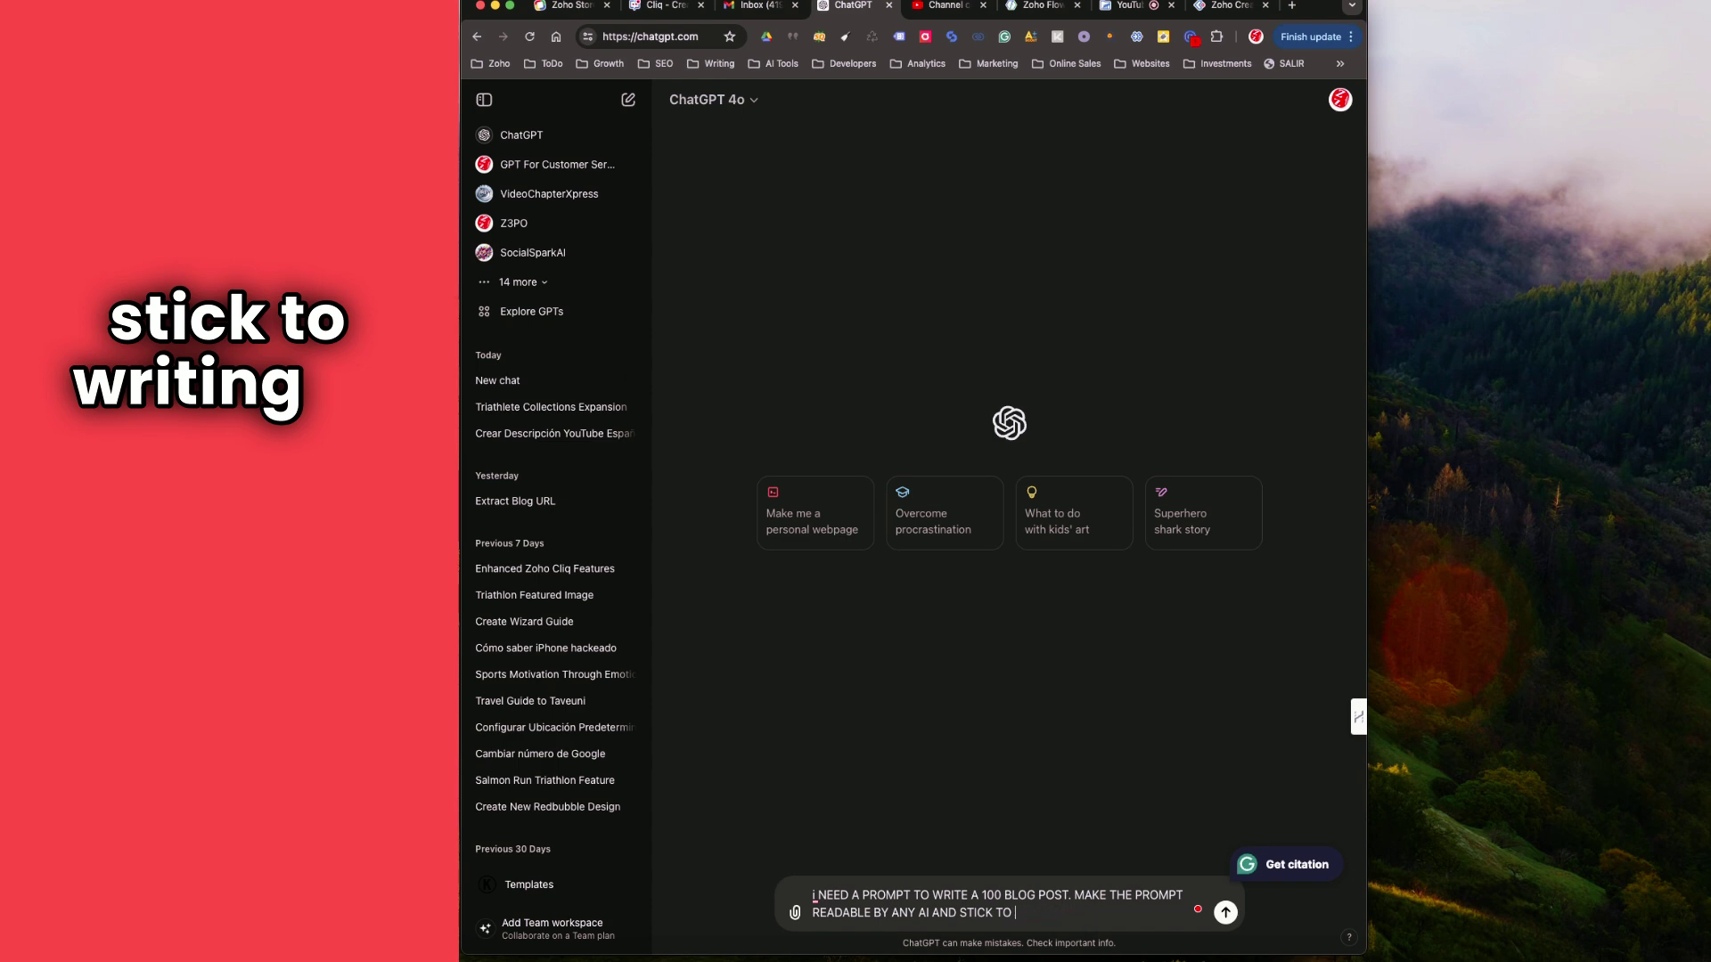
text(GREAT SEO )
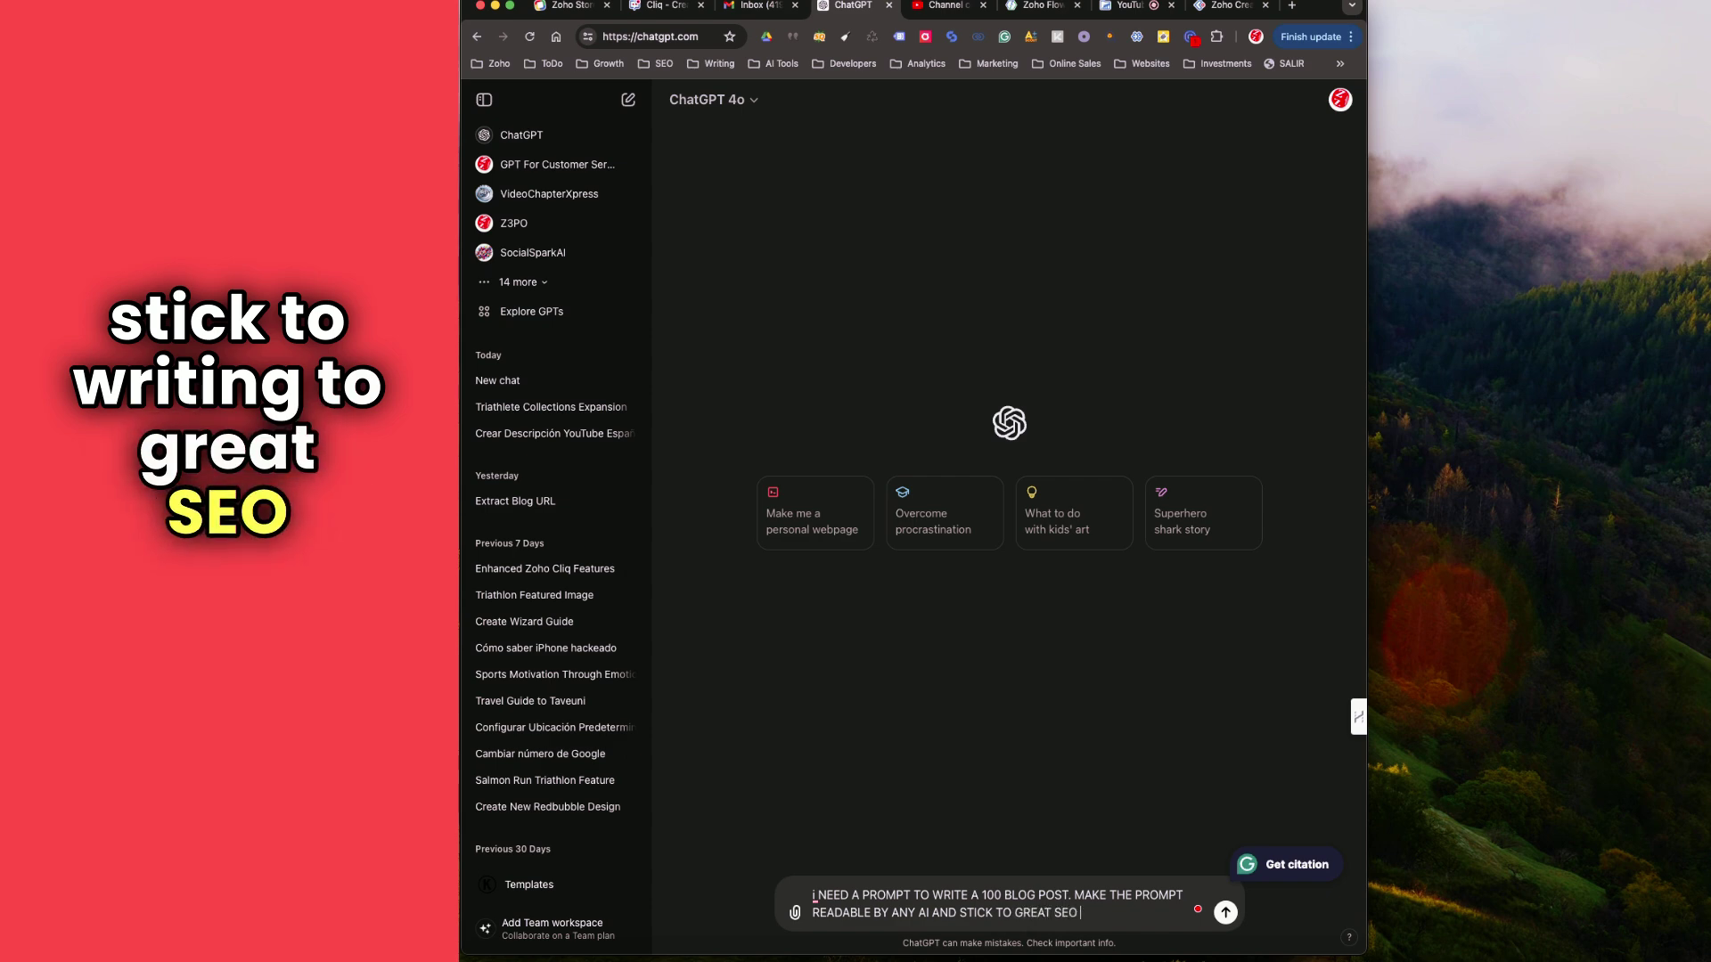
text(WRITTING )
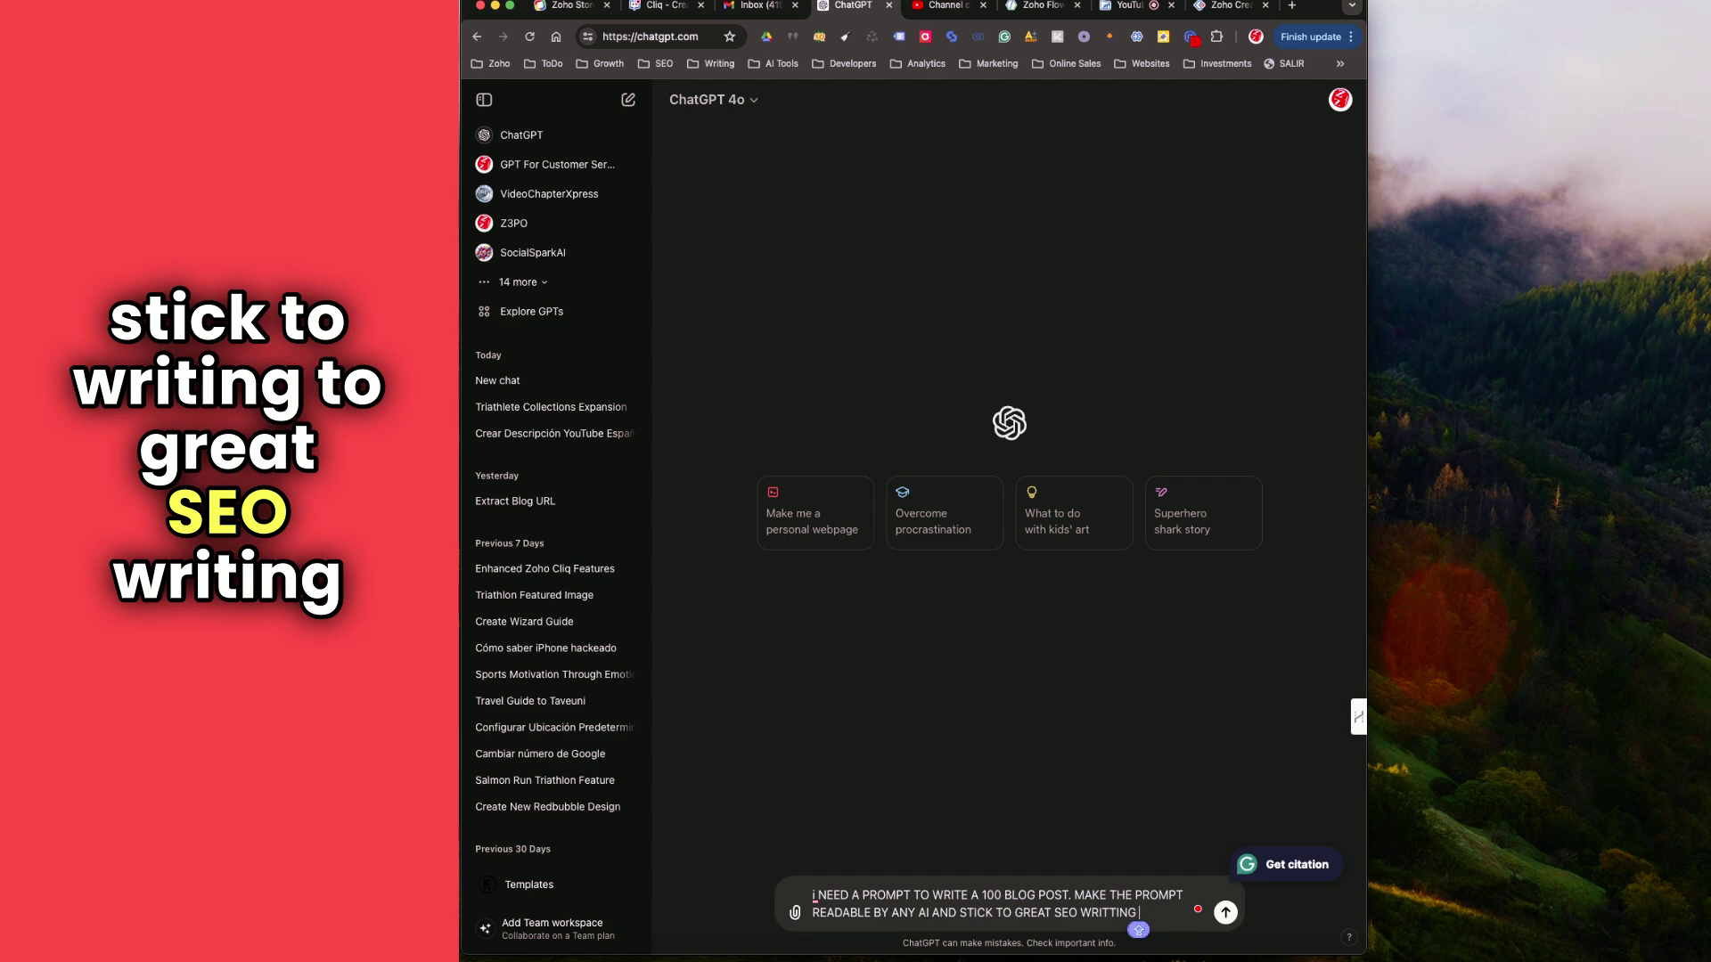
text(FEATURES.)
key(Return)
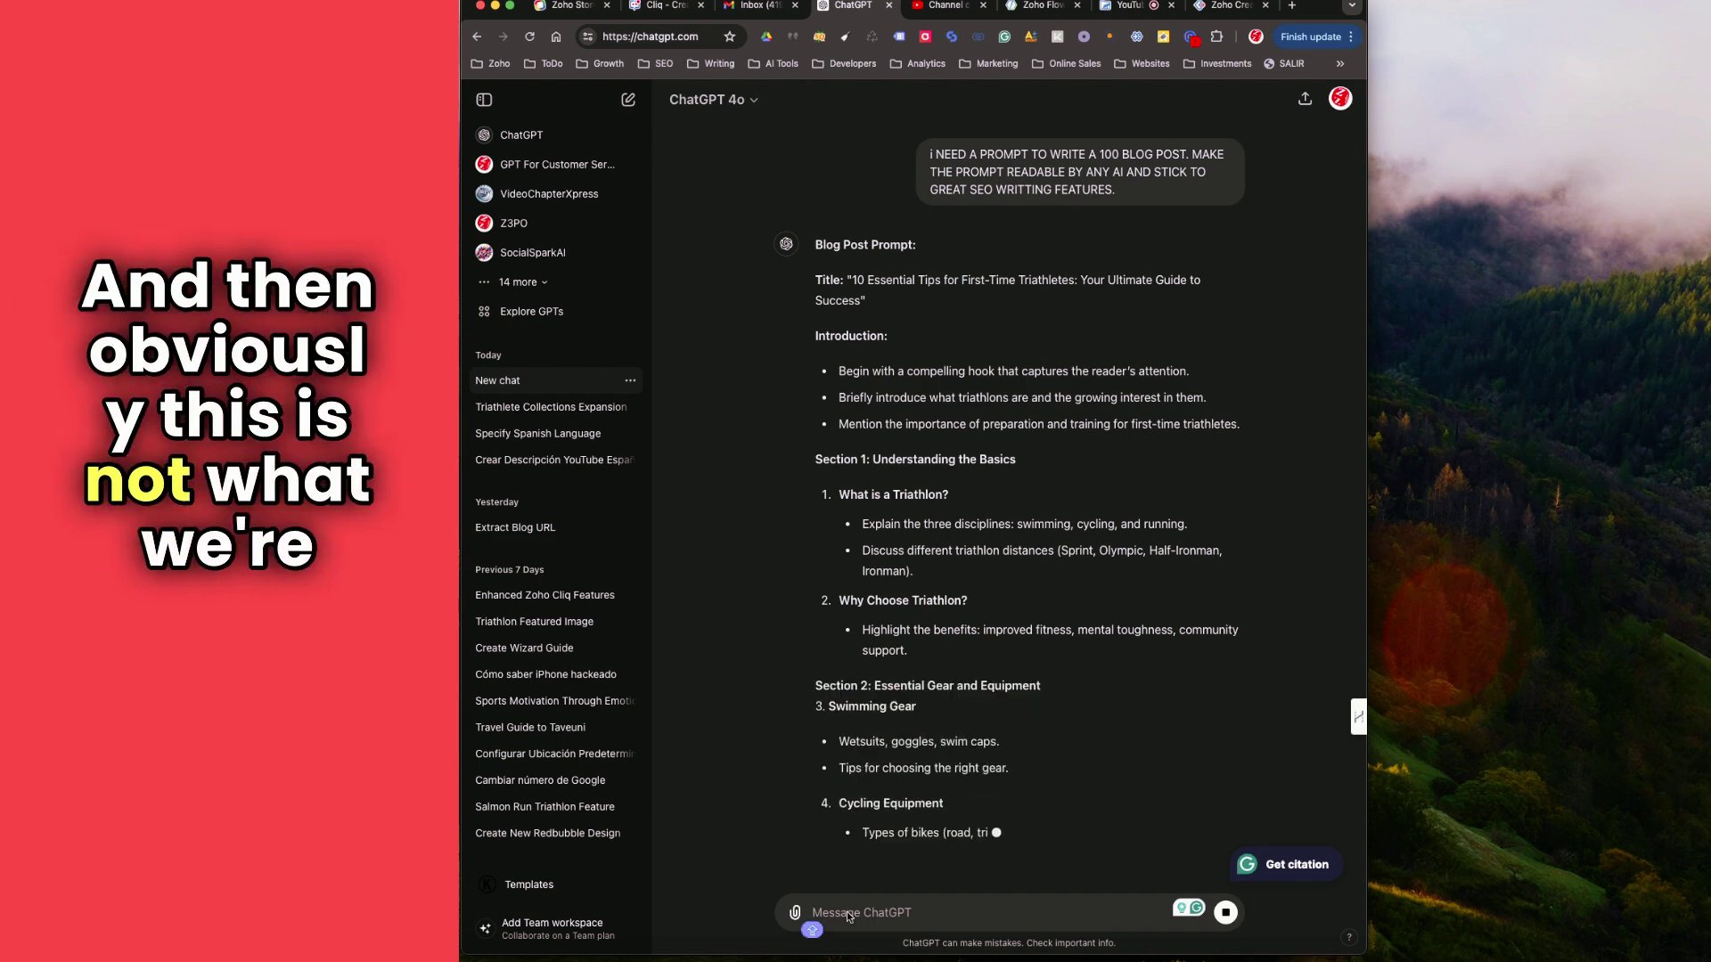
Stop the reply and send the message "i need a prompt to generate a blog to feed into a chat gpt".
click(1226, 913)
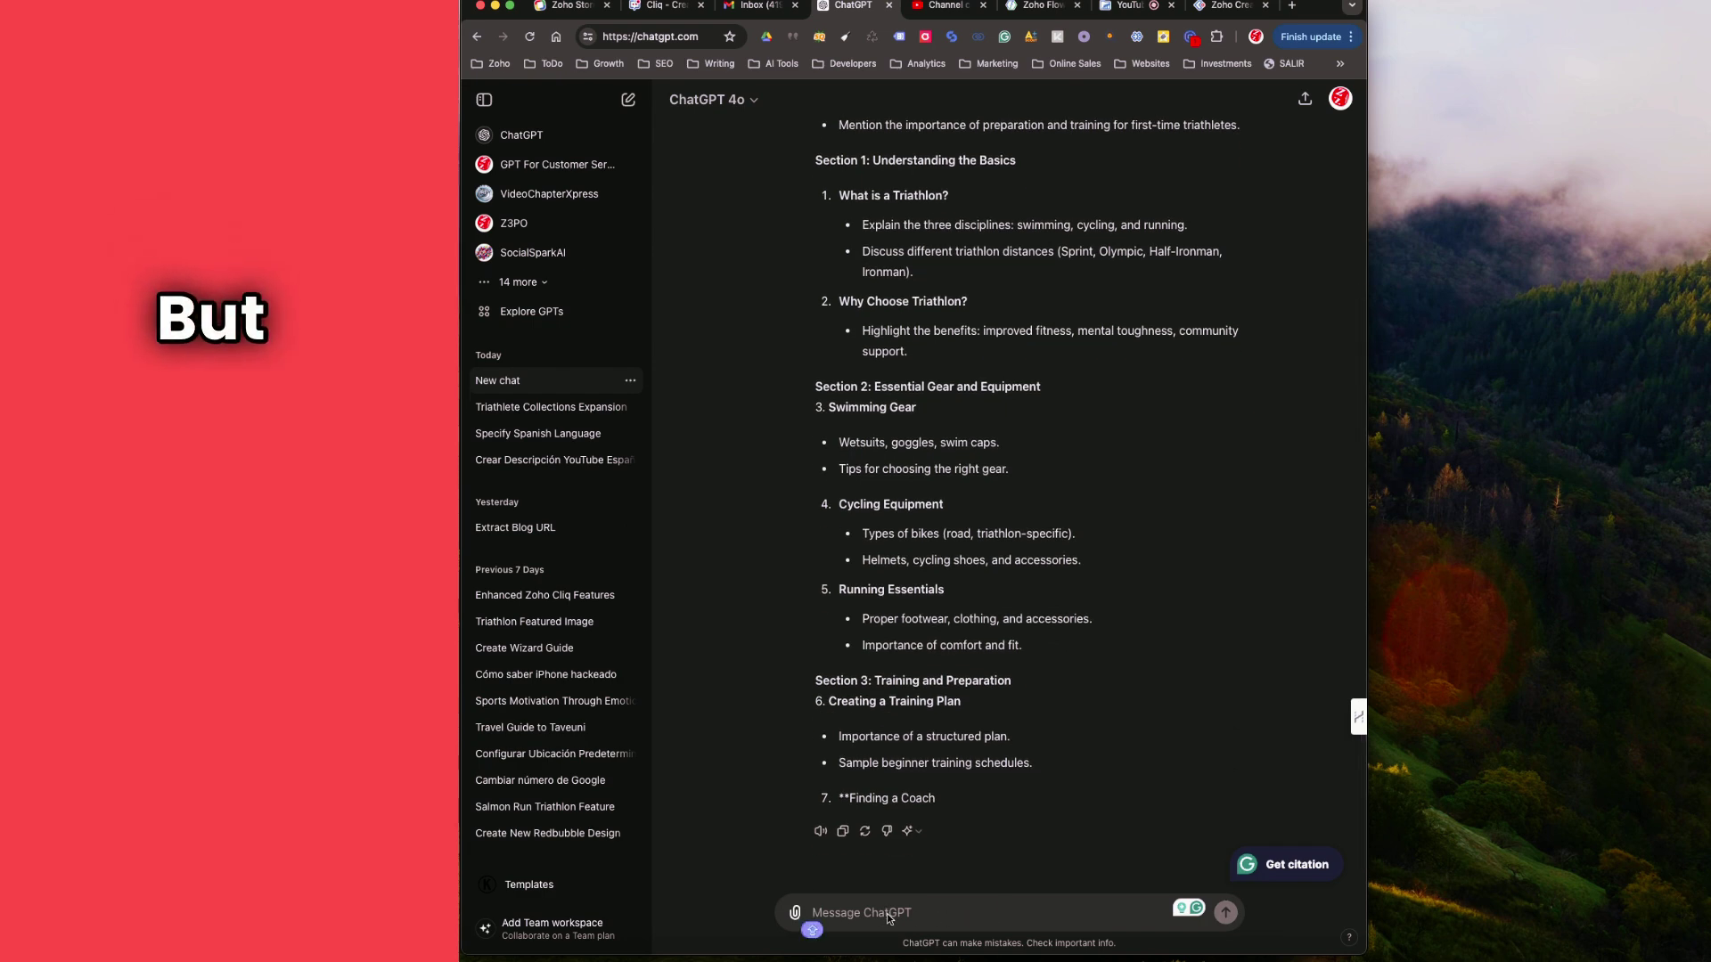
text(i need a p)
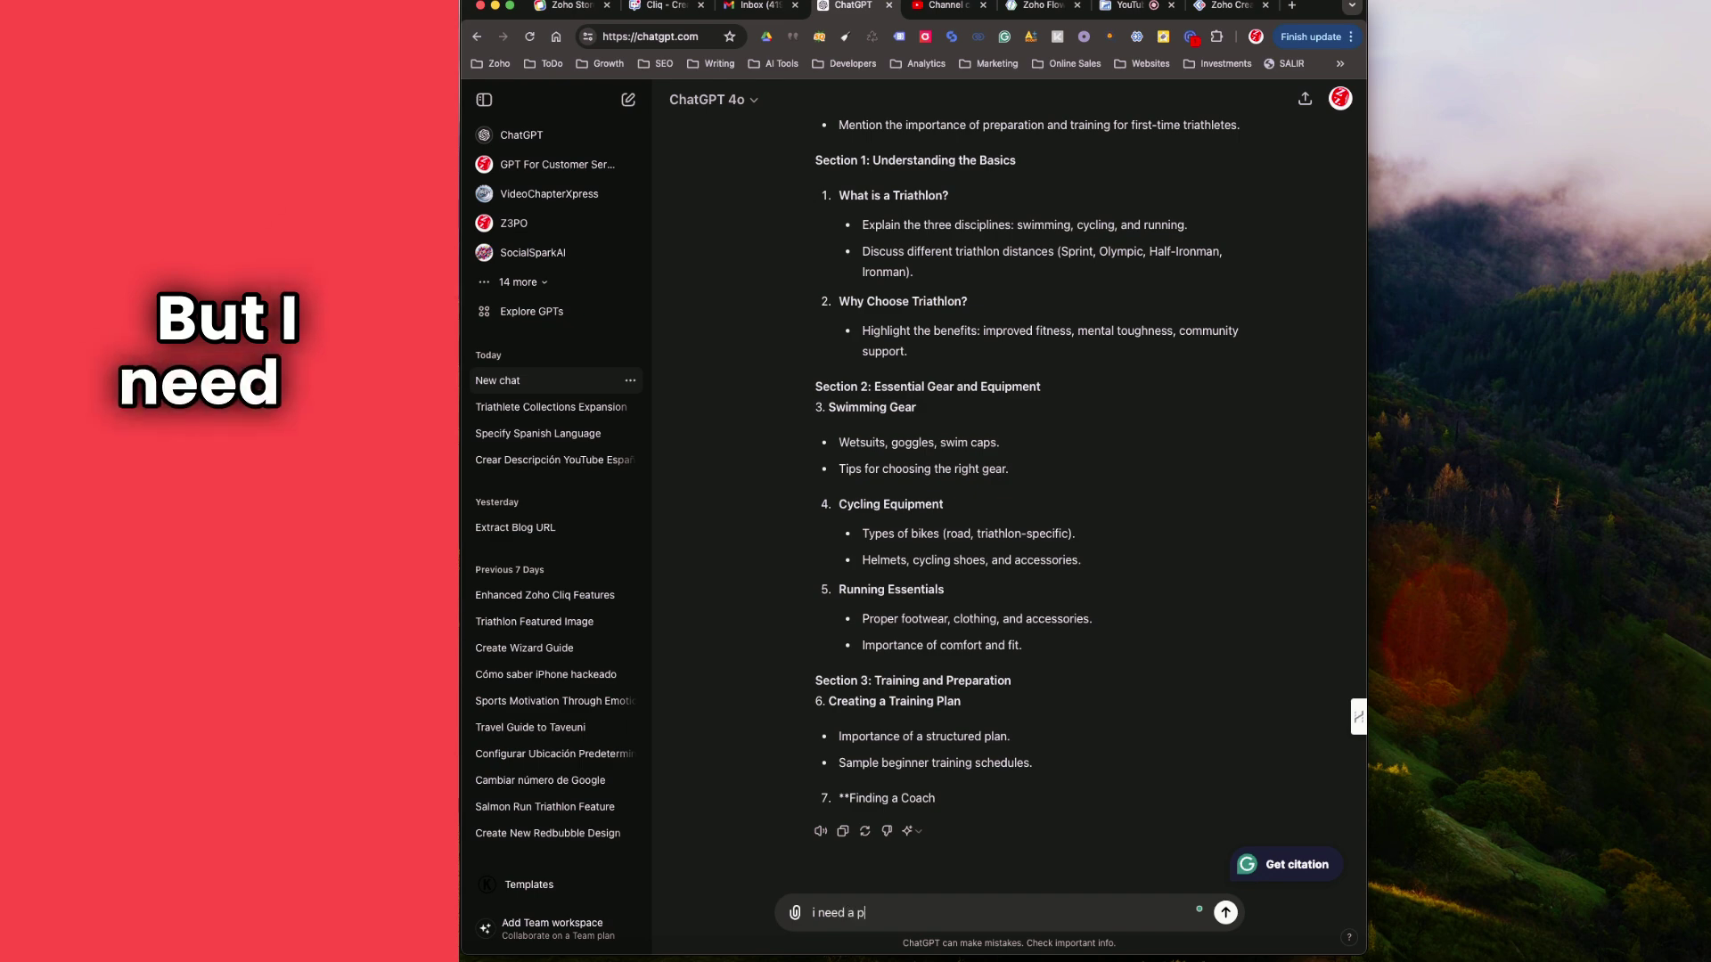
text(rompt to genera)
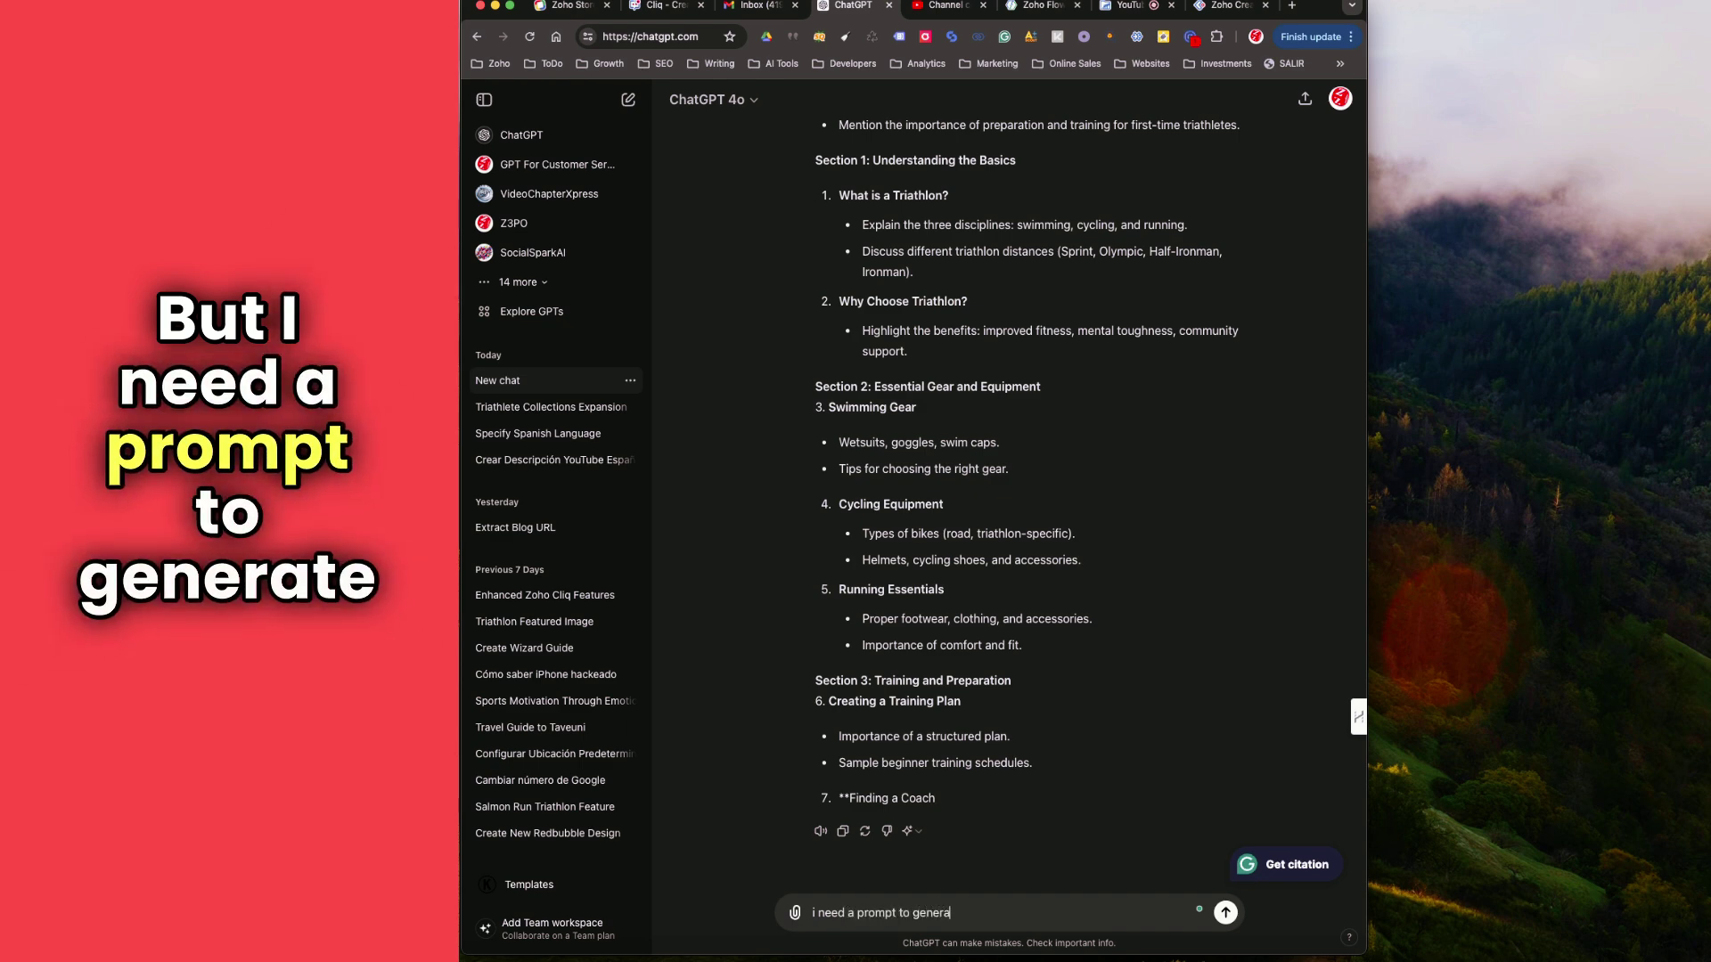
text(te a blog to)
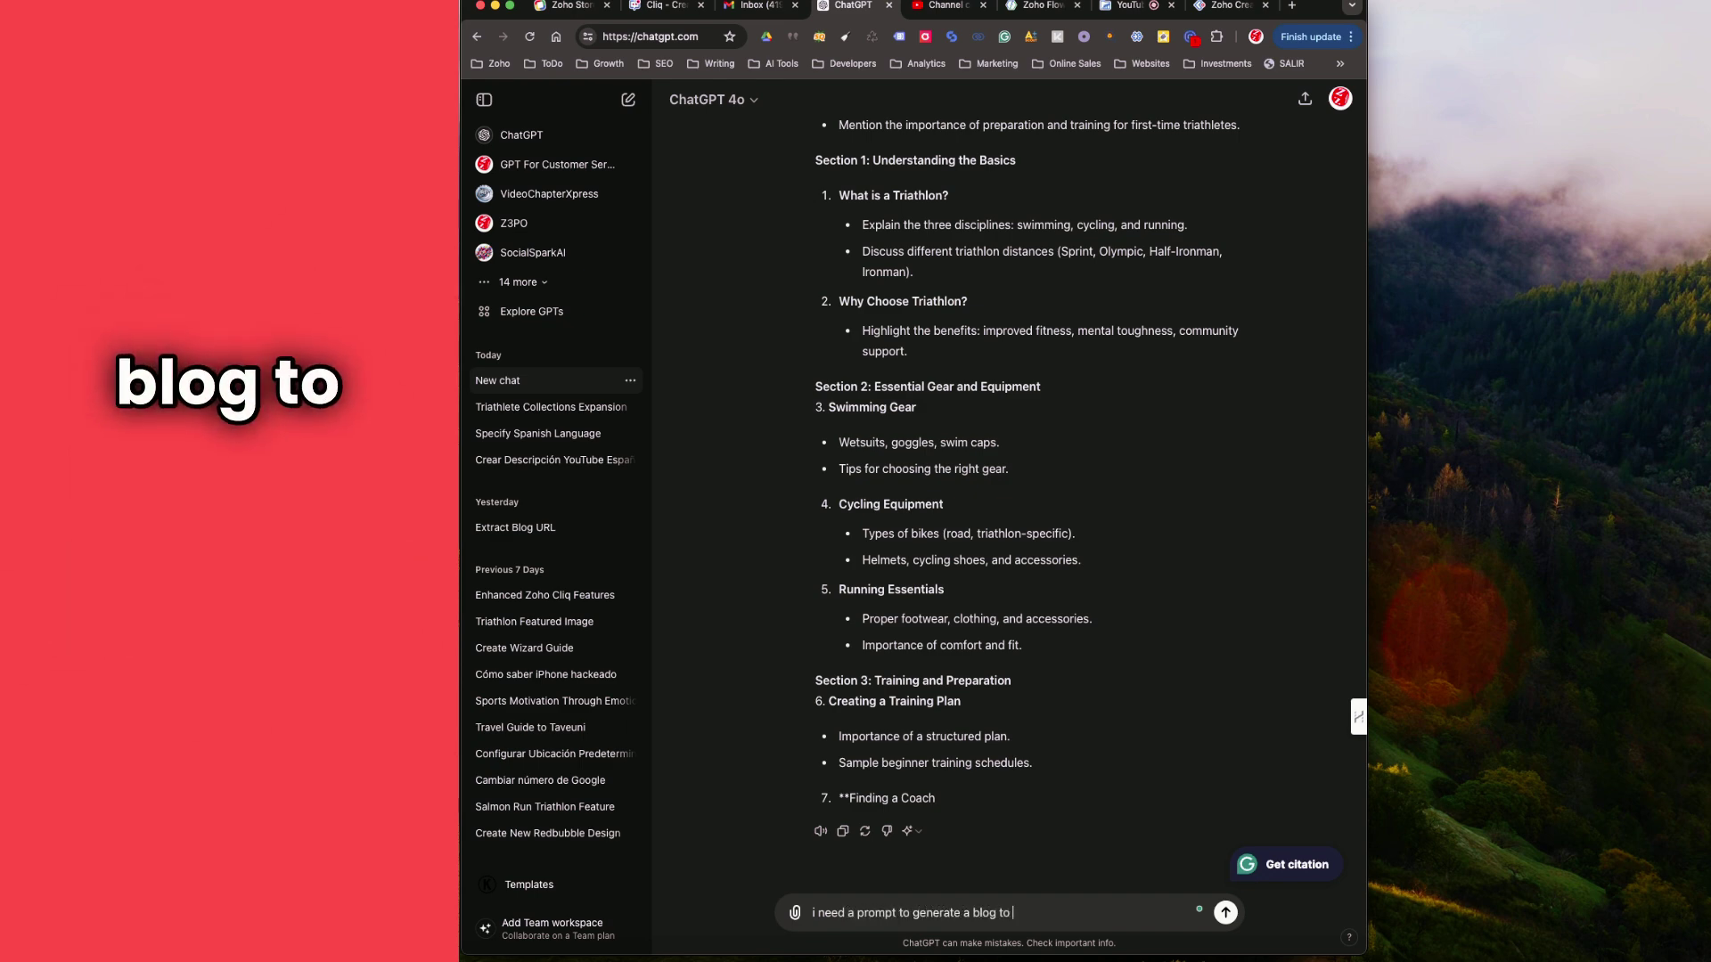
text( feed into a caht gpt)
key(Return)
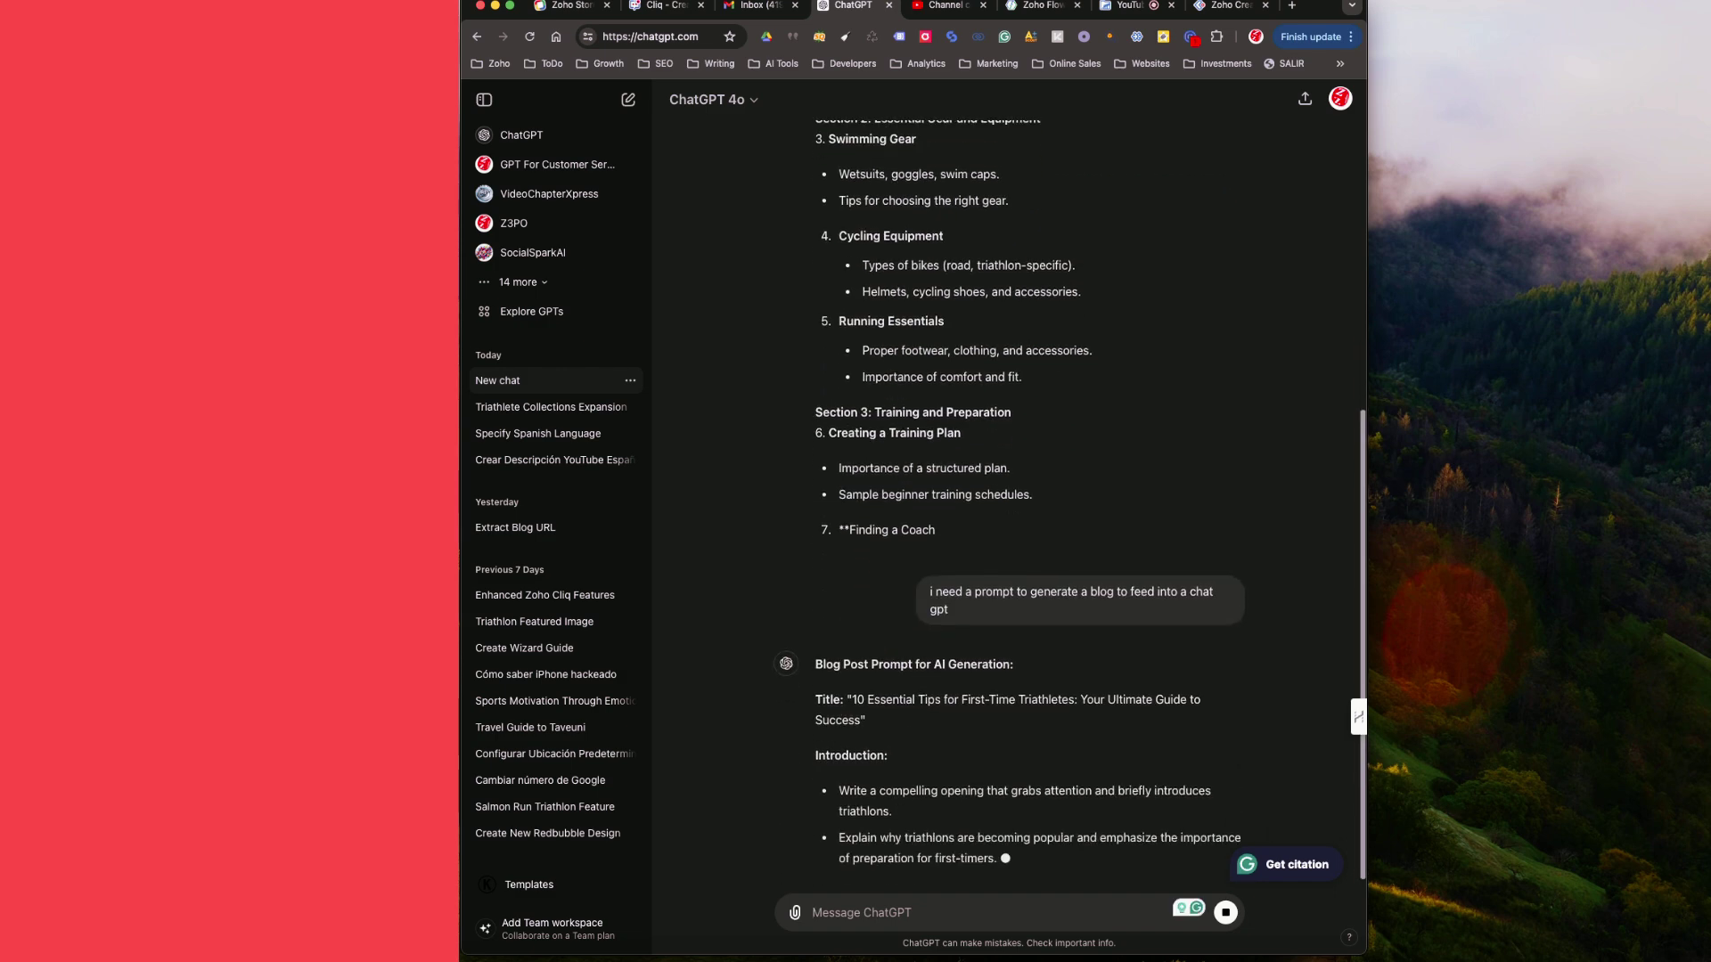
Stop the reply and resend the request, adding "do not write the blog. just generate the prompt I can use with an AI agent".
click(1230, 920)
mouse_move(931, 314)
mouse_down()
mouse_move(1025, 314)
mouse_move(950, 332)
mouse_up()
key(super+c)
click(865, 914)
key(super+v)
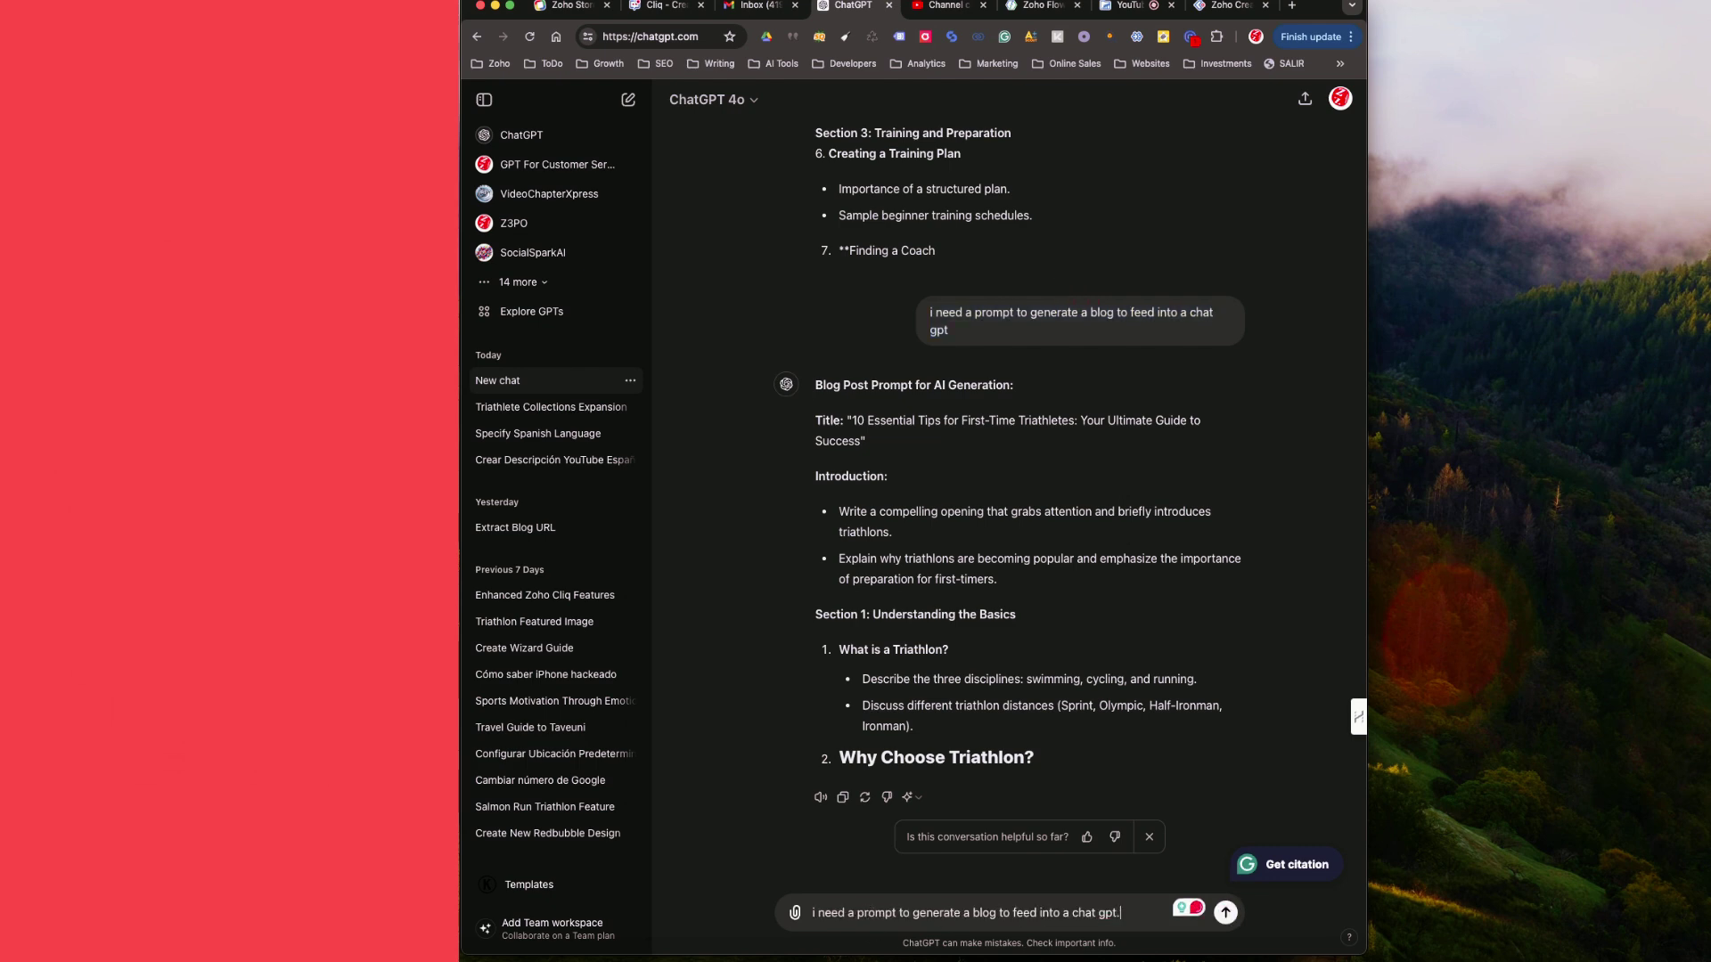
text(write the)
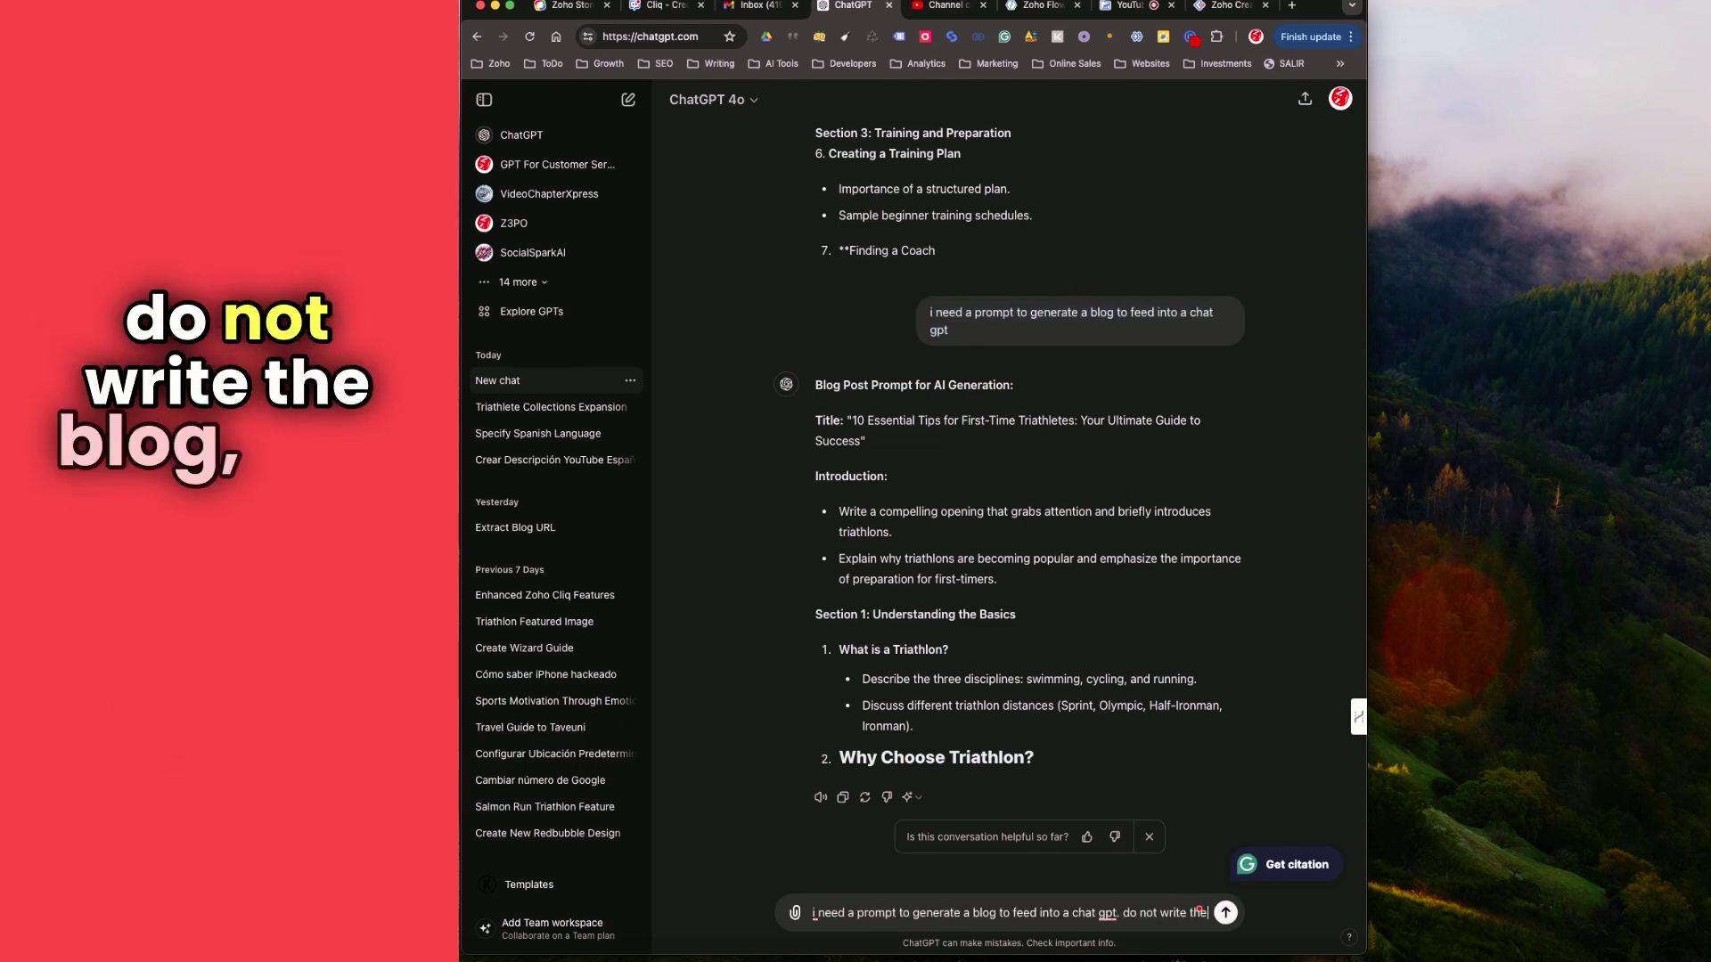
text( blog. just generate the prompt i)
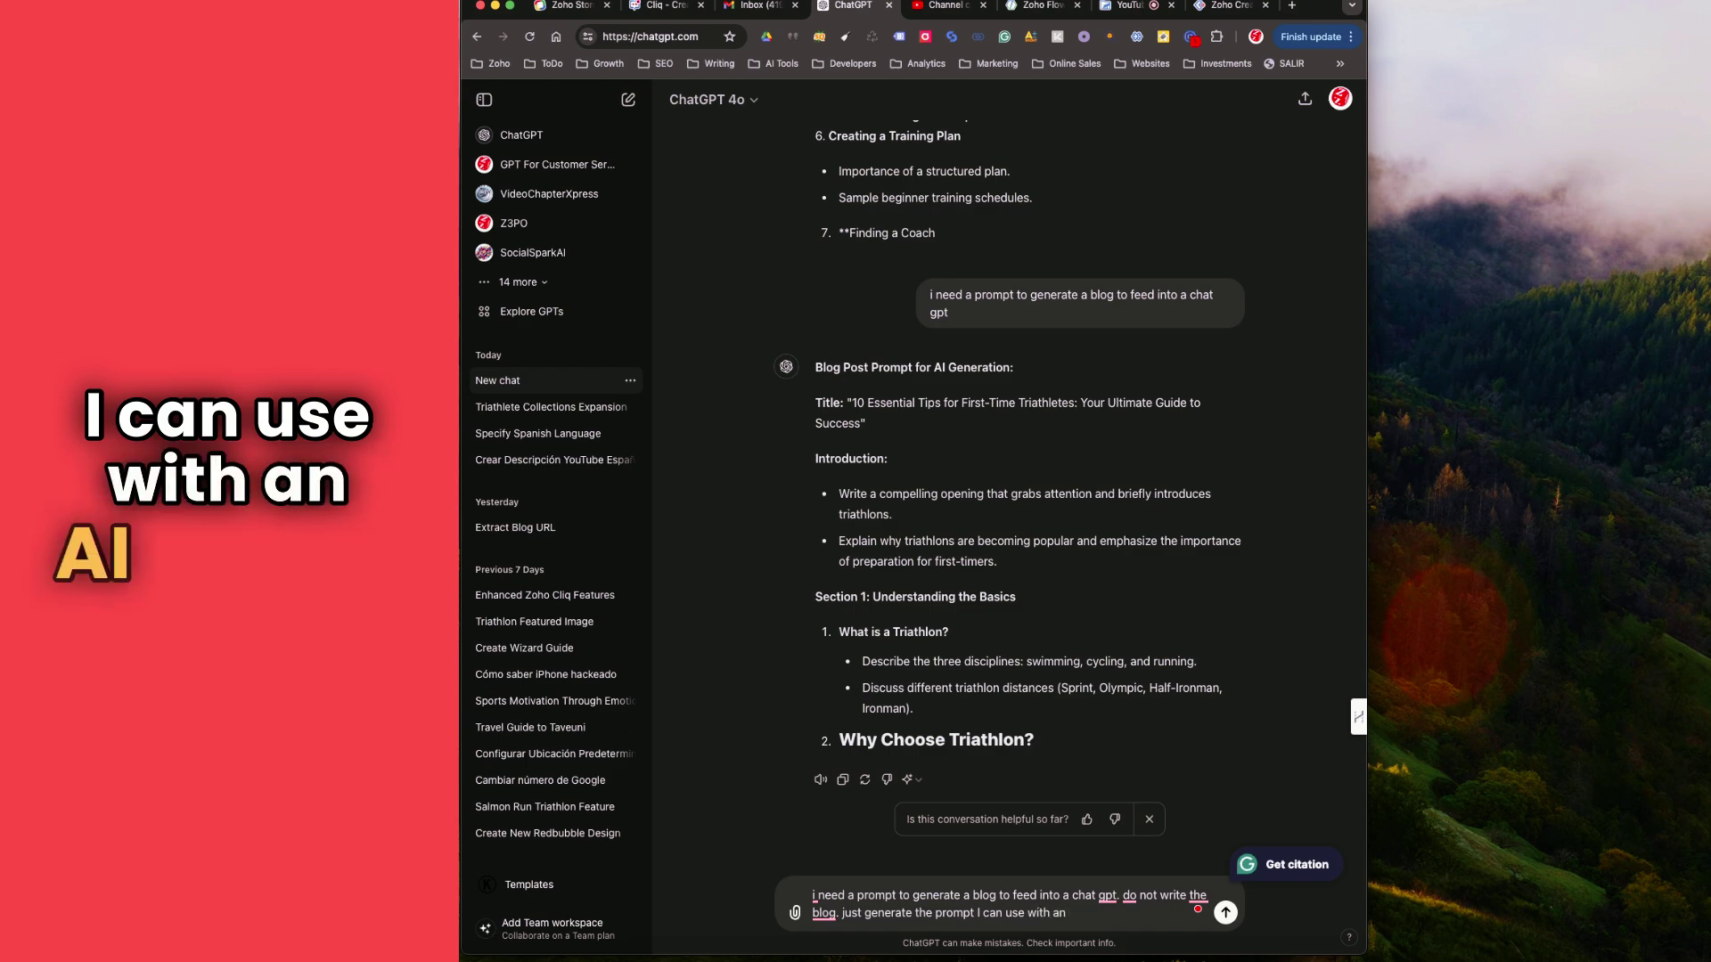
text(gent)
key(Return)
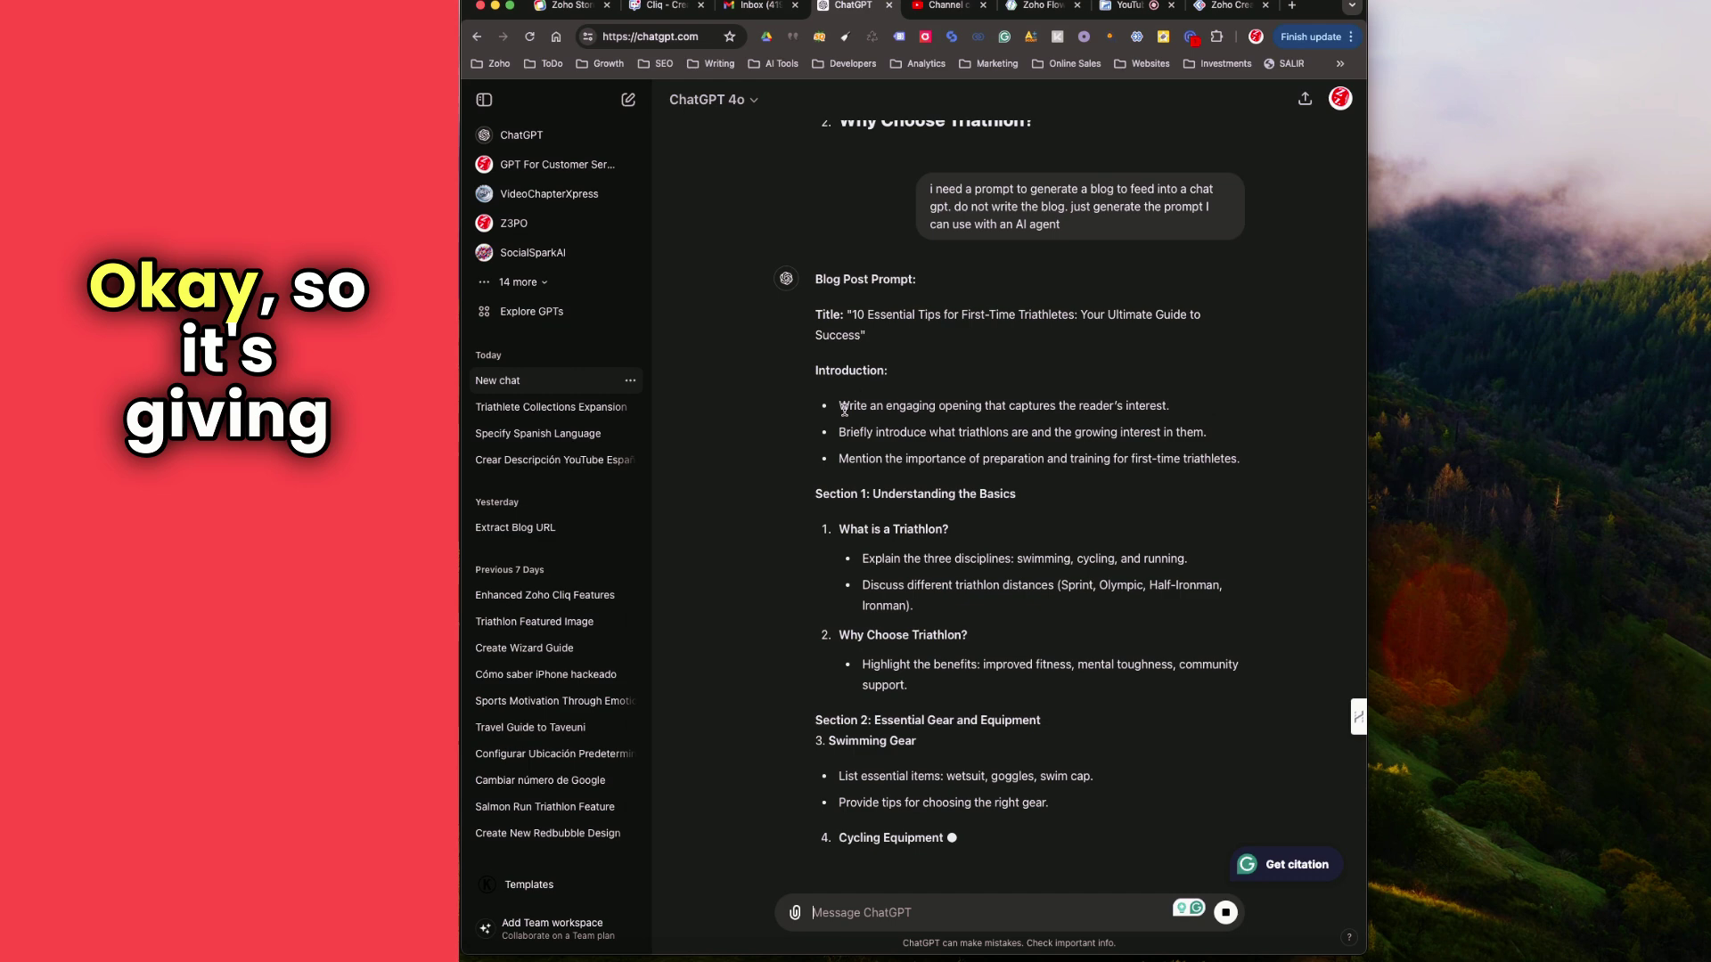
Review the newly generated blog post prompt and compare it with the earlier replies in the chat.
drag(839, 406, 1247, 460)
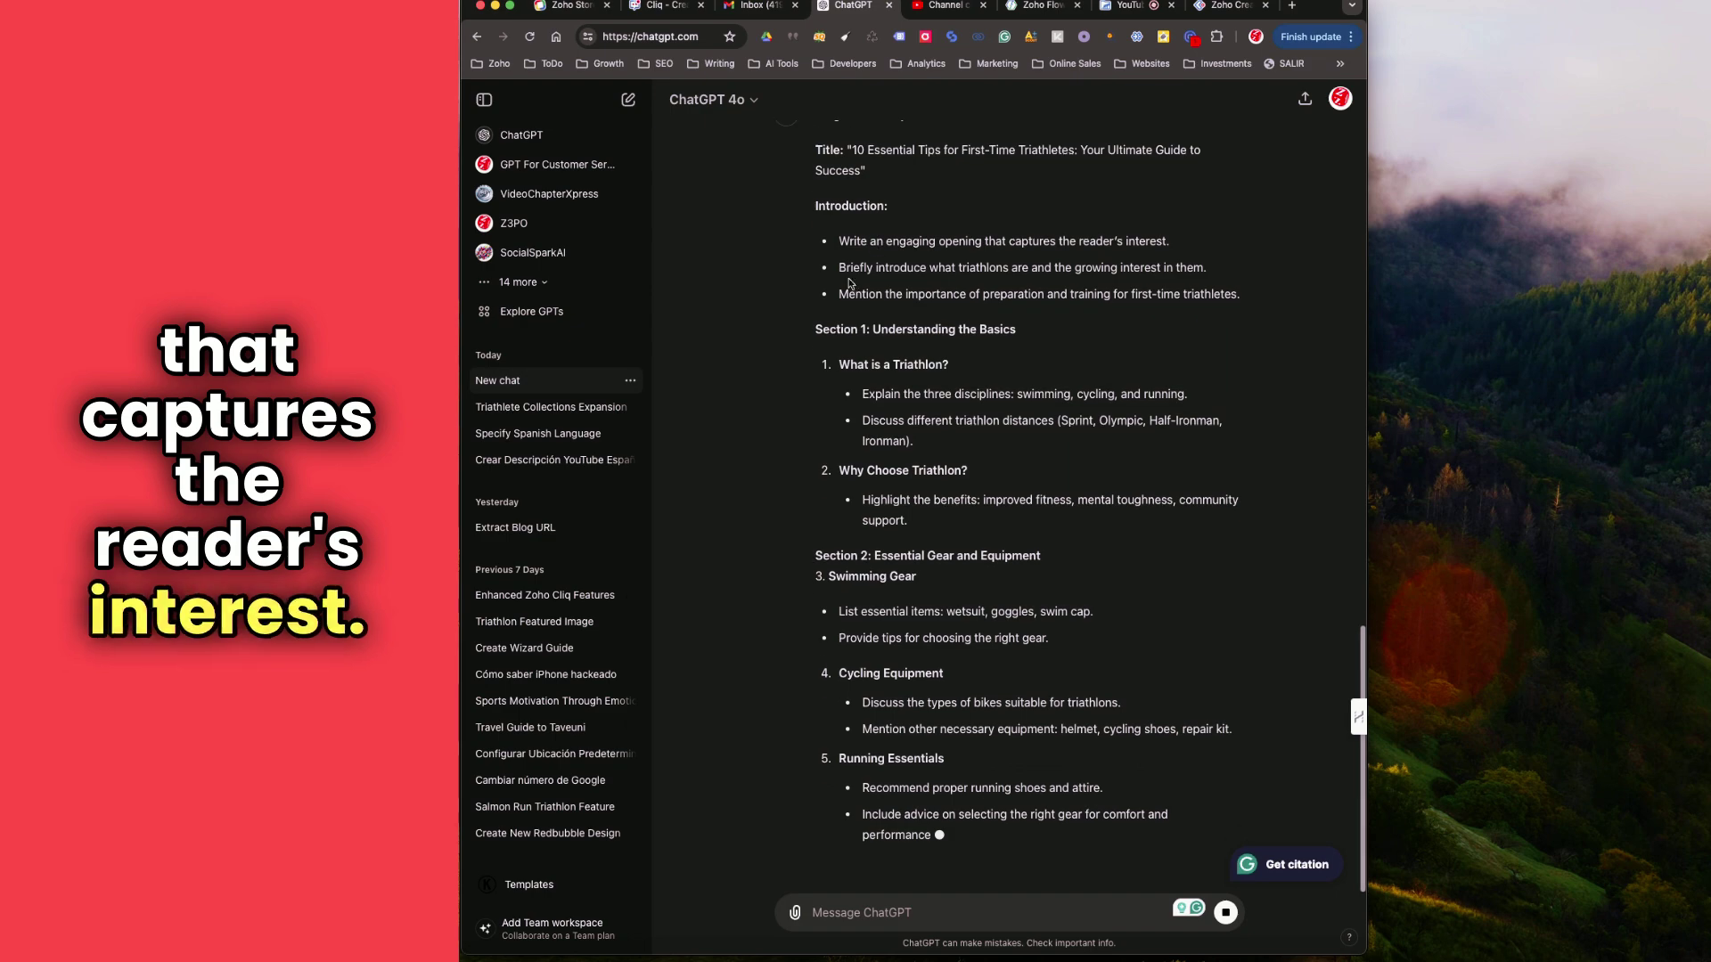
scroll(873, 321, up, 15)
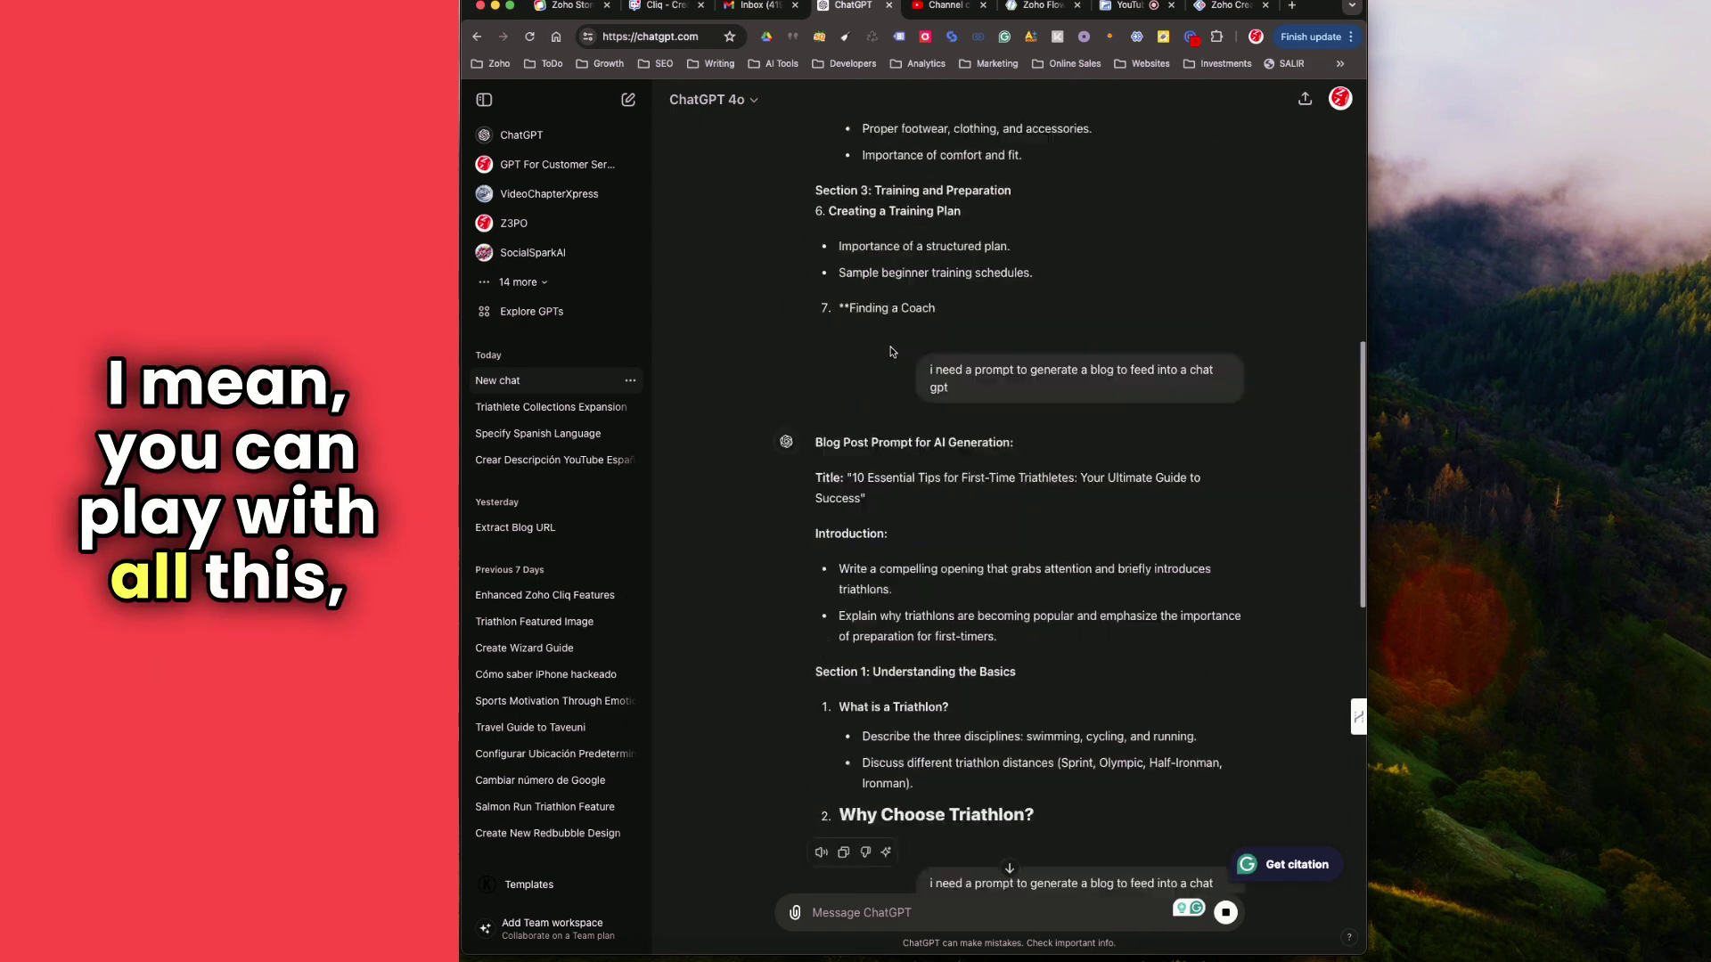
scroll(889, 369, down, 20)
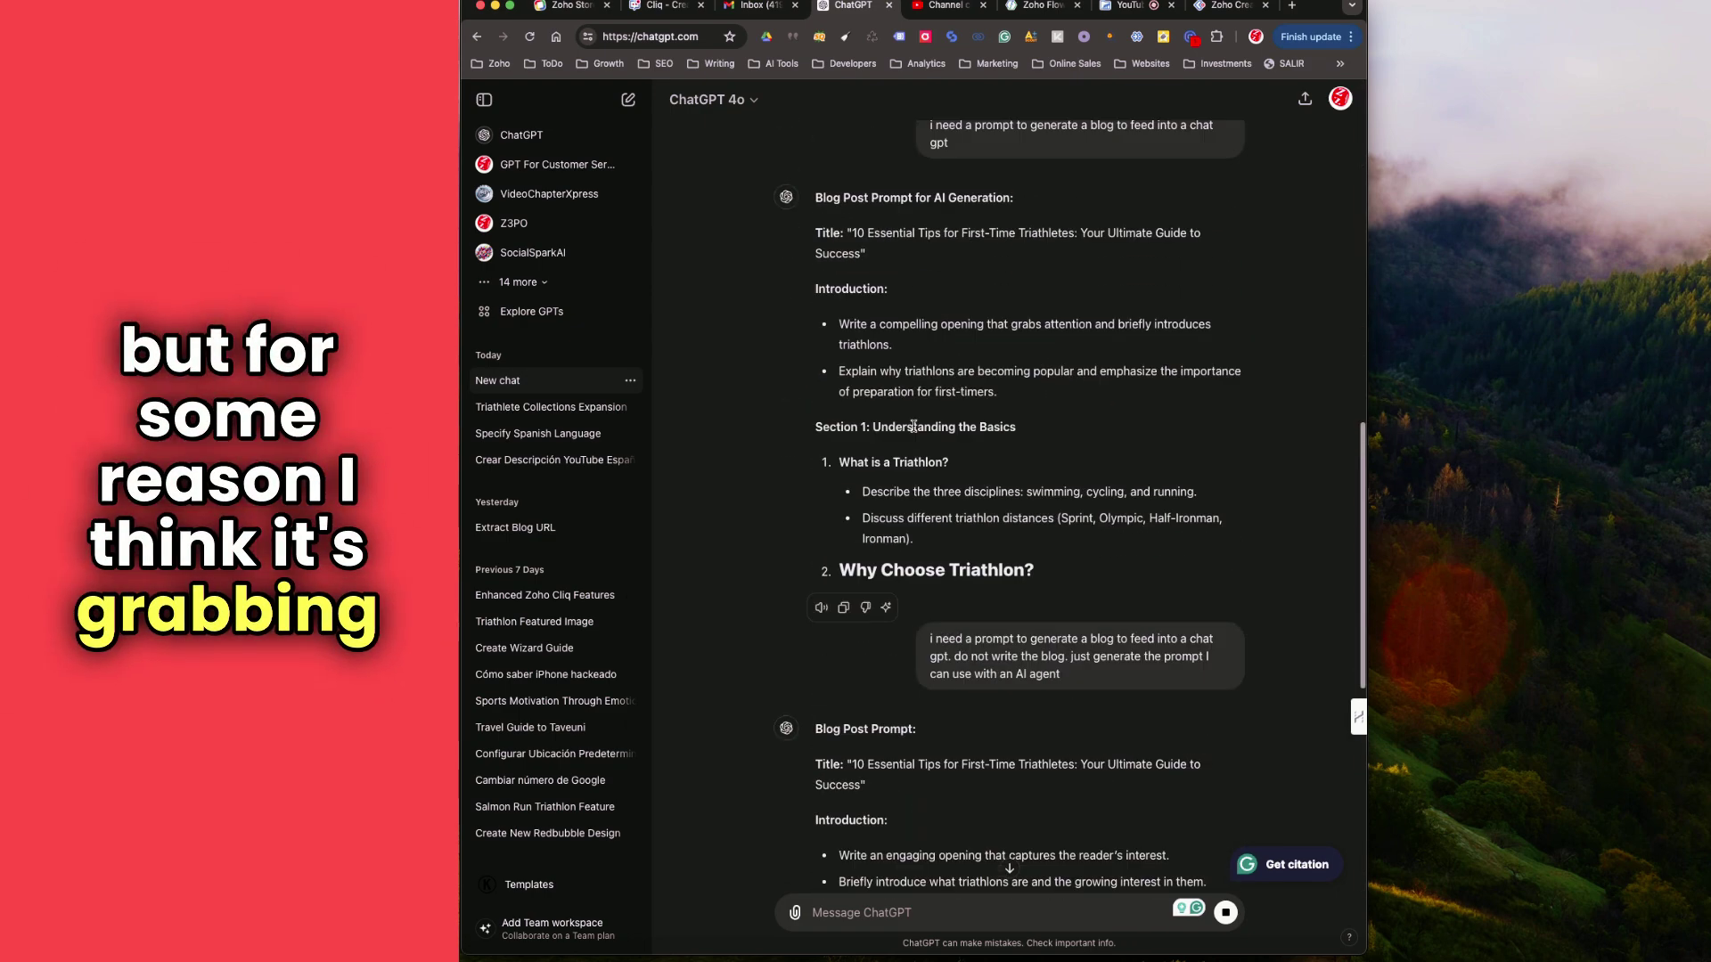
scroll(927, 446, up, 5)
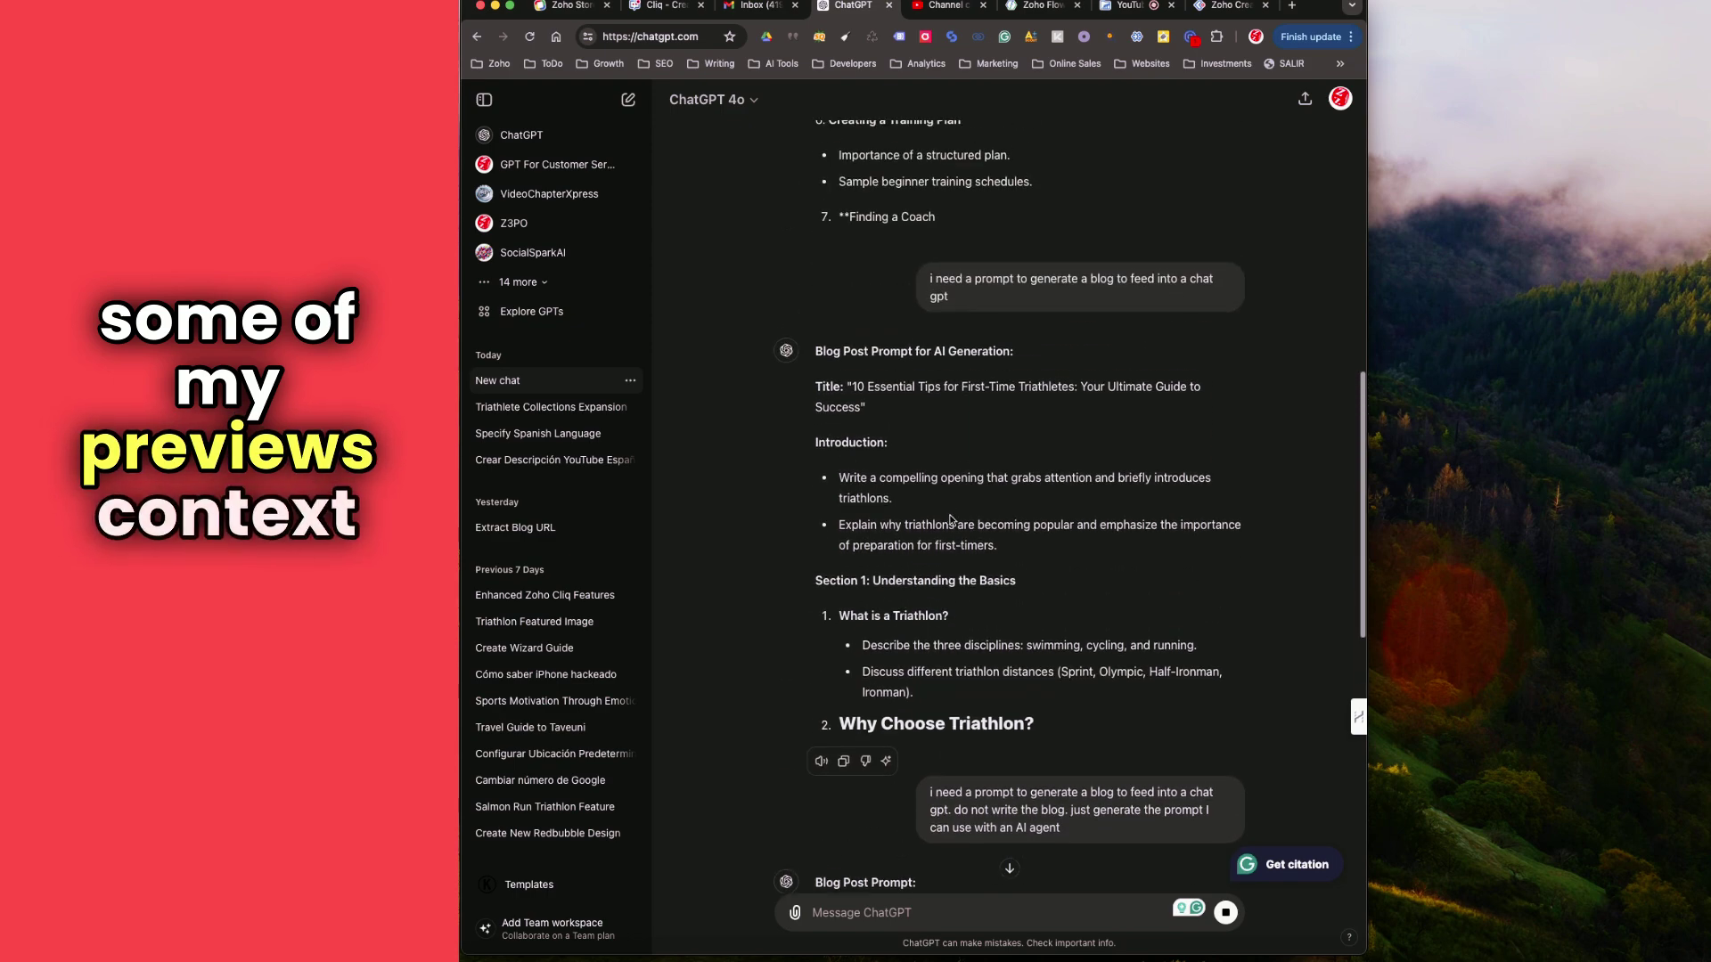
Copy "Write an engaging opening that captures the reader's interest." from the ChatGPT reply into the prompt of Zoho Flow's chat completion action.
scroll(941, 520, down, 8)
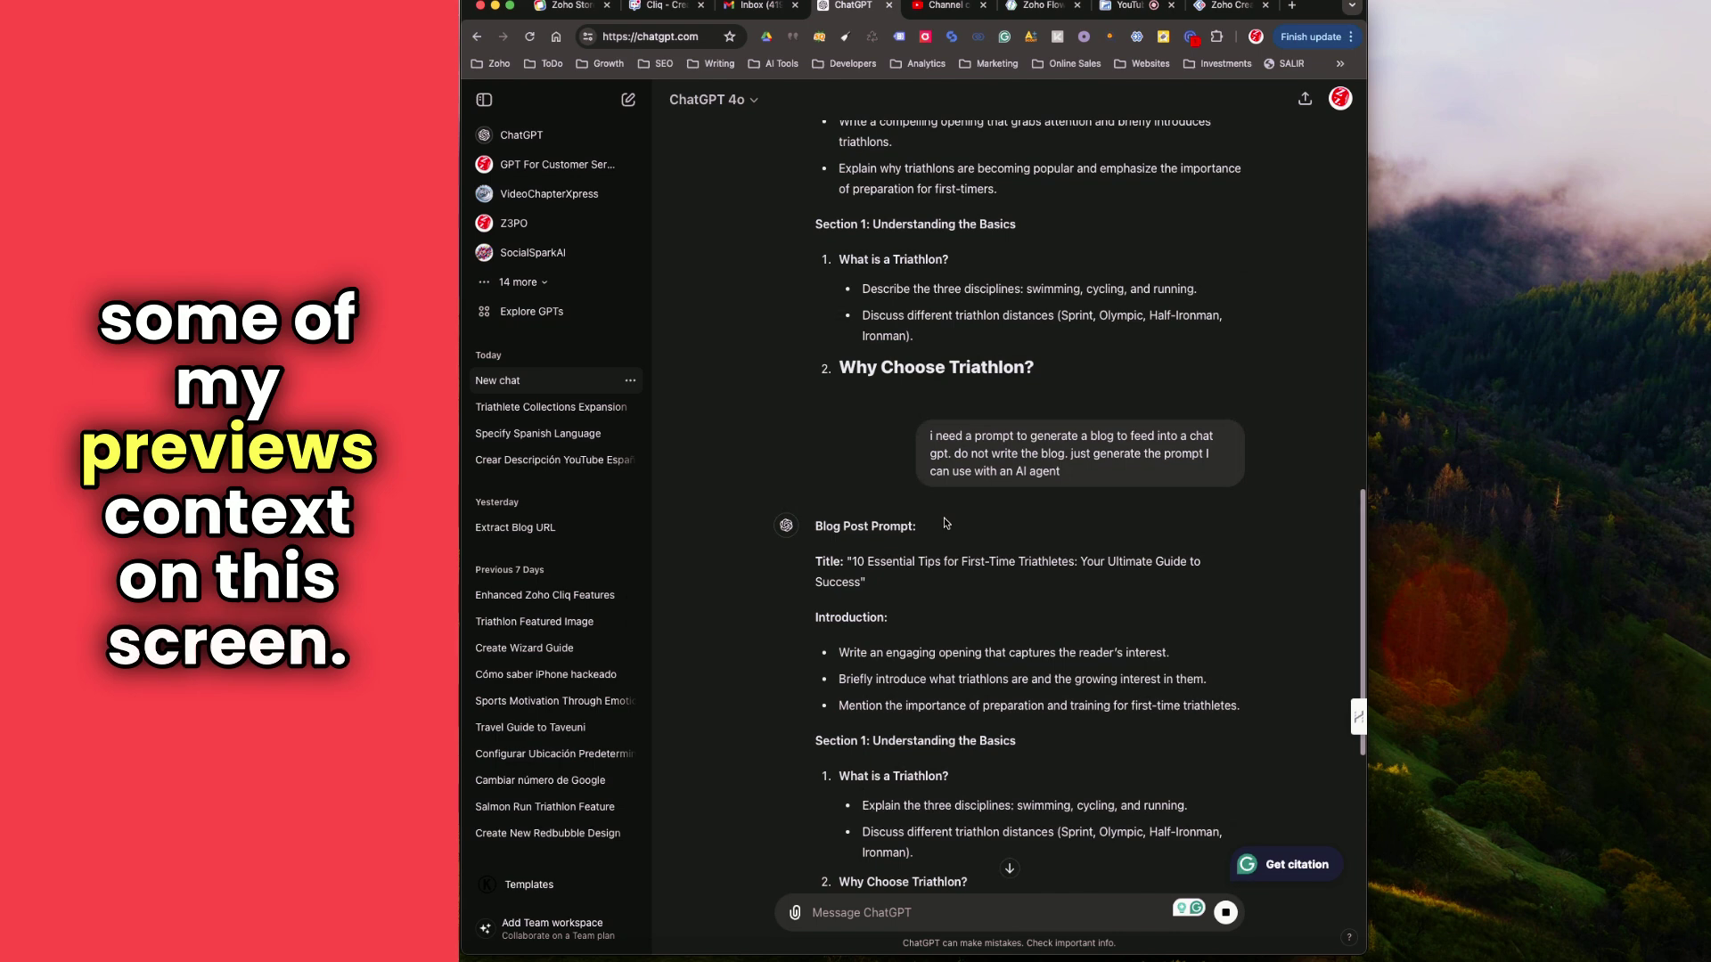
drag(844, 575, 1148, 579)
key(ctrl+c)
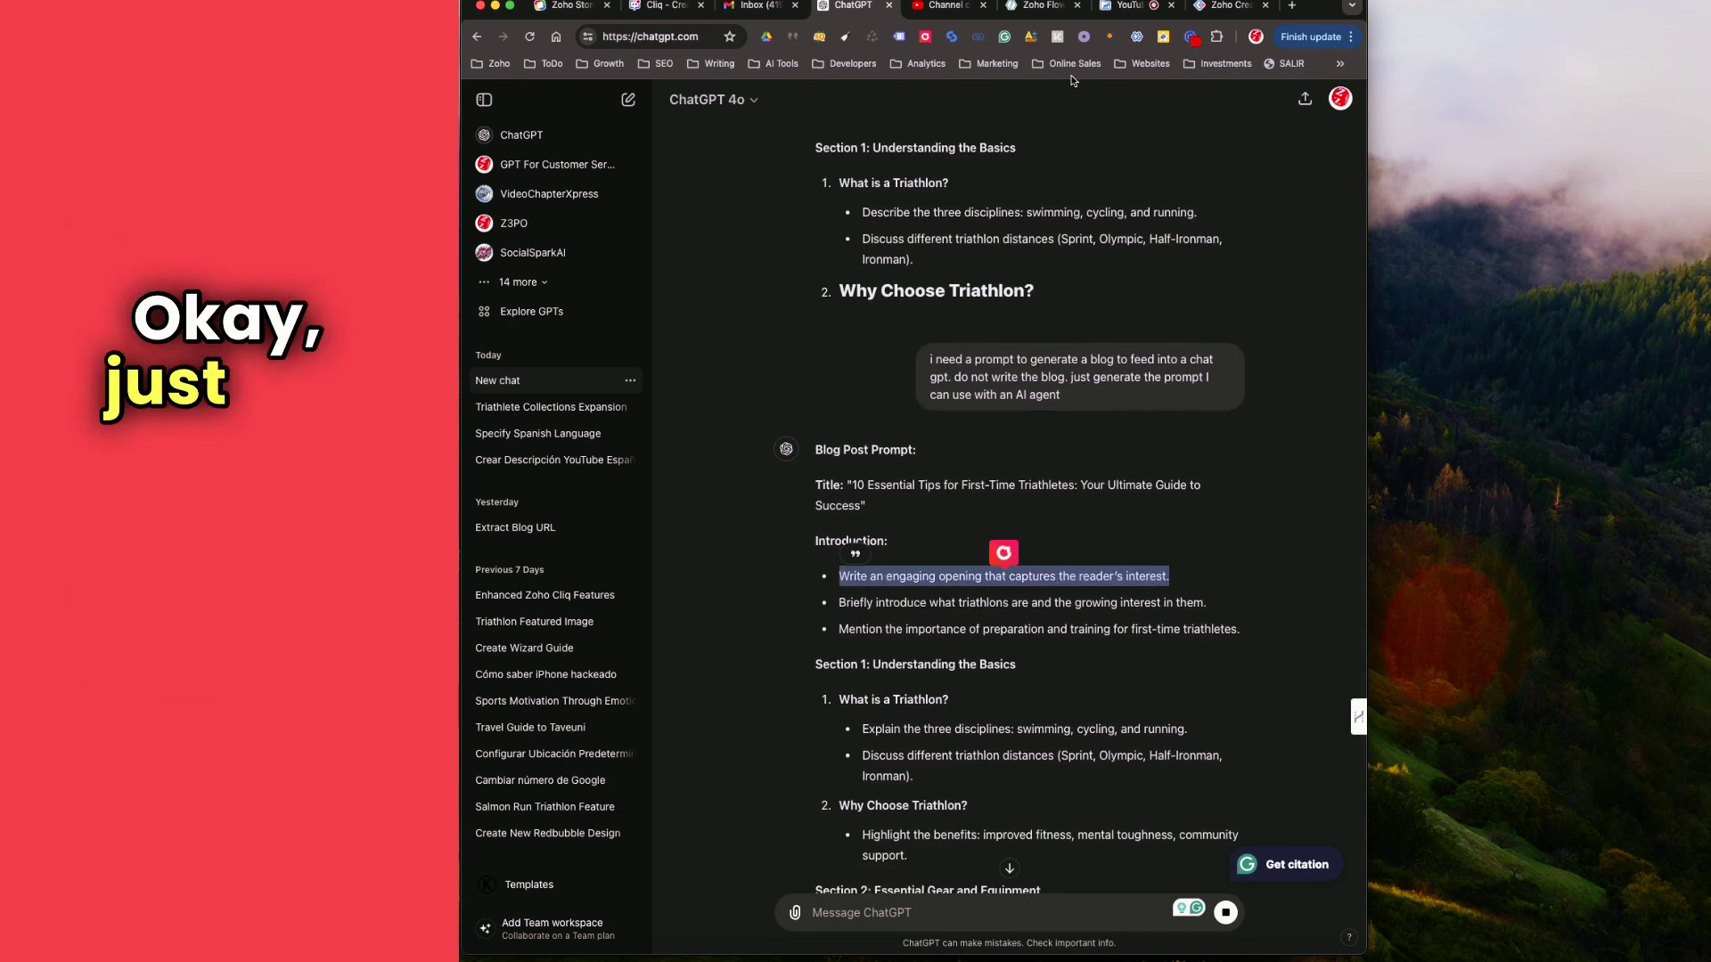
click(1038, 5)
click(762, 464)
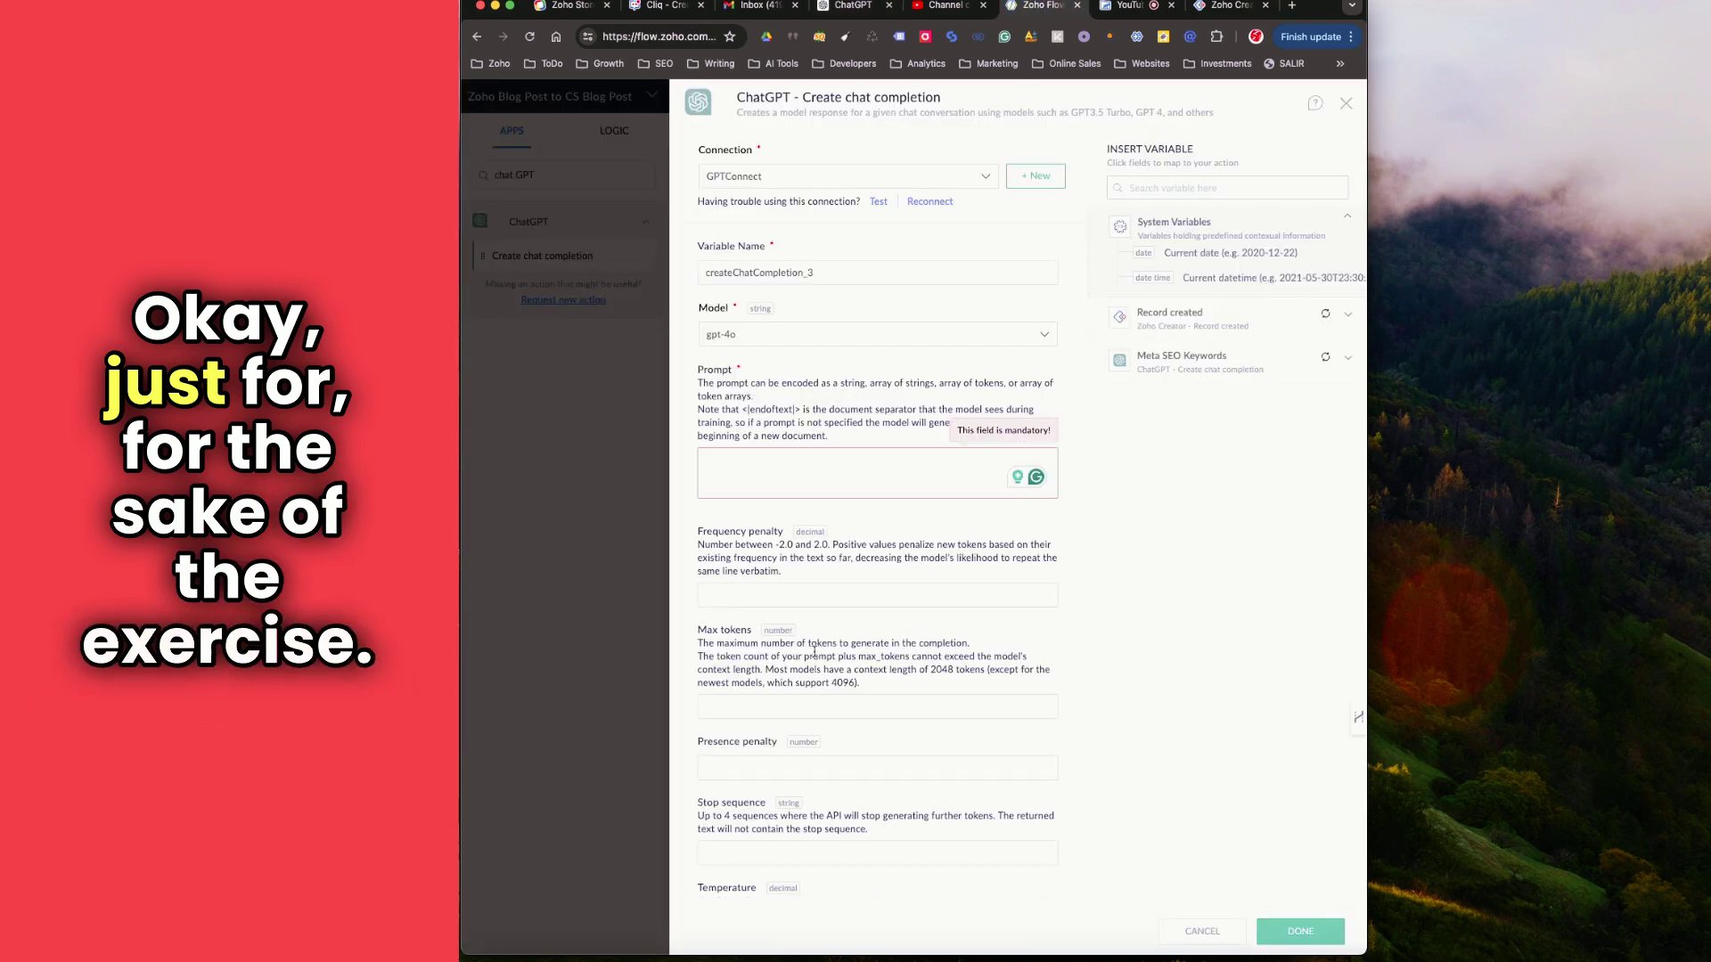
key(ctrl+v)
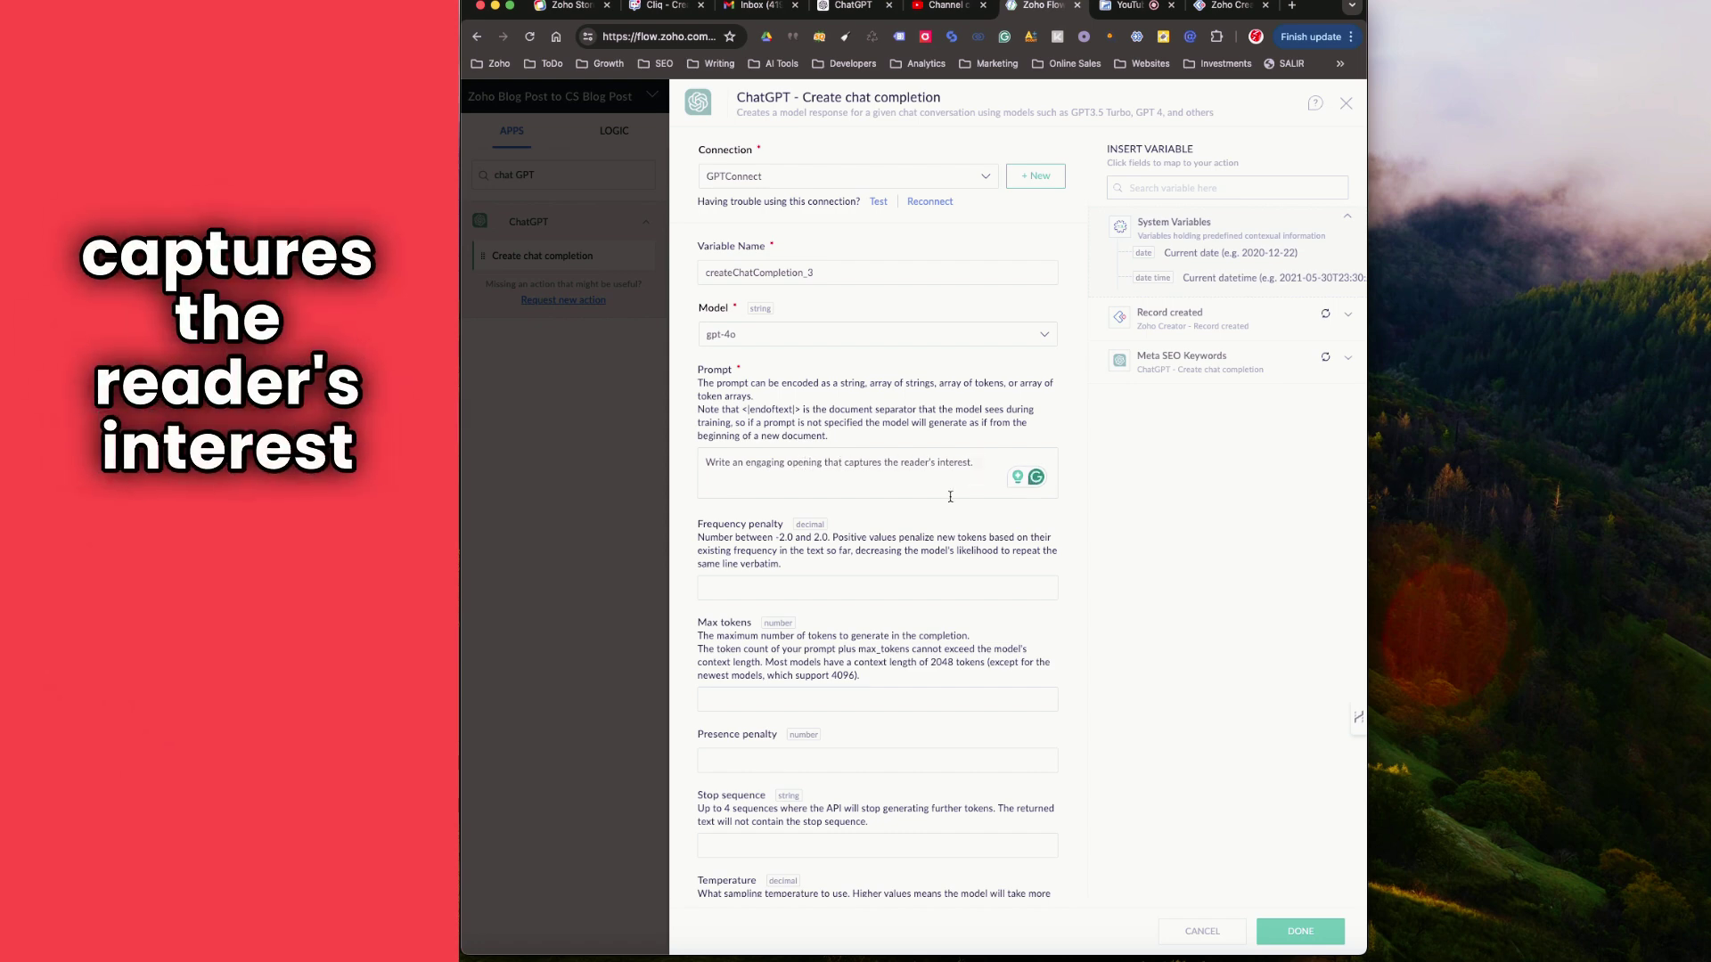
Extend the prompt with "based on the following keyword:" and insert the Keywords variable from the Record created trigger.
text(based on t)
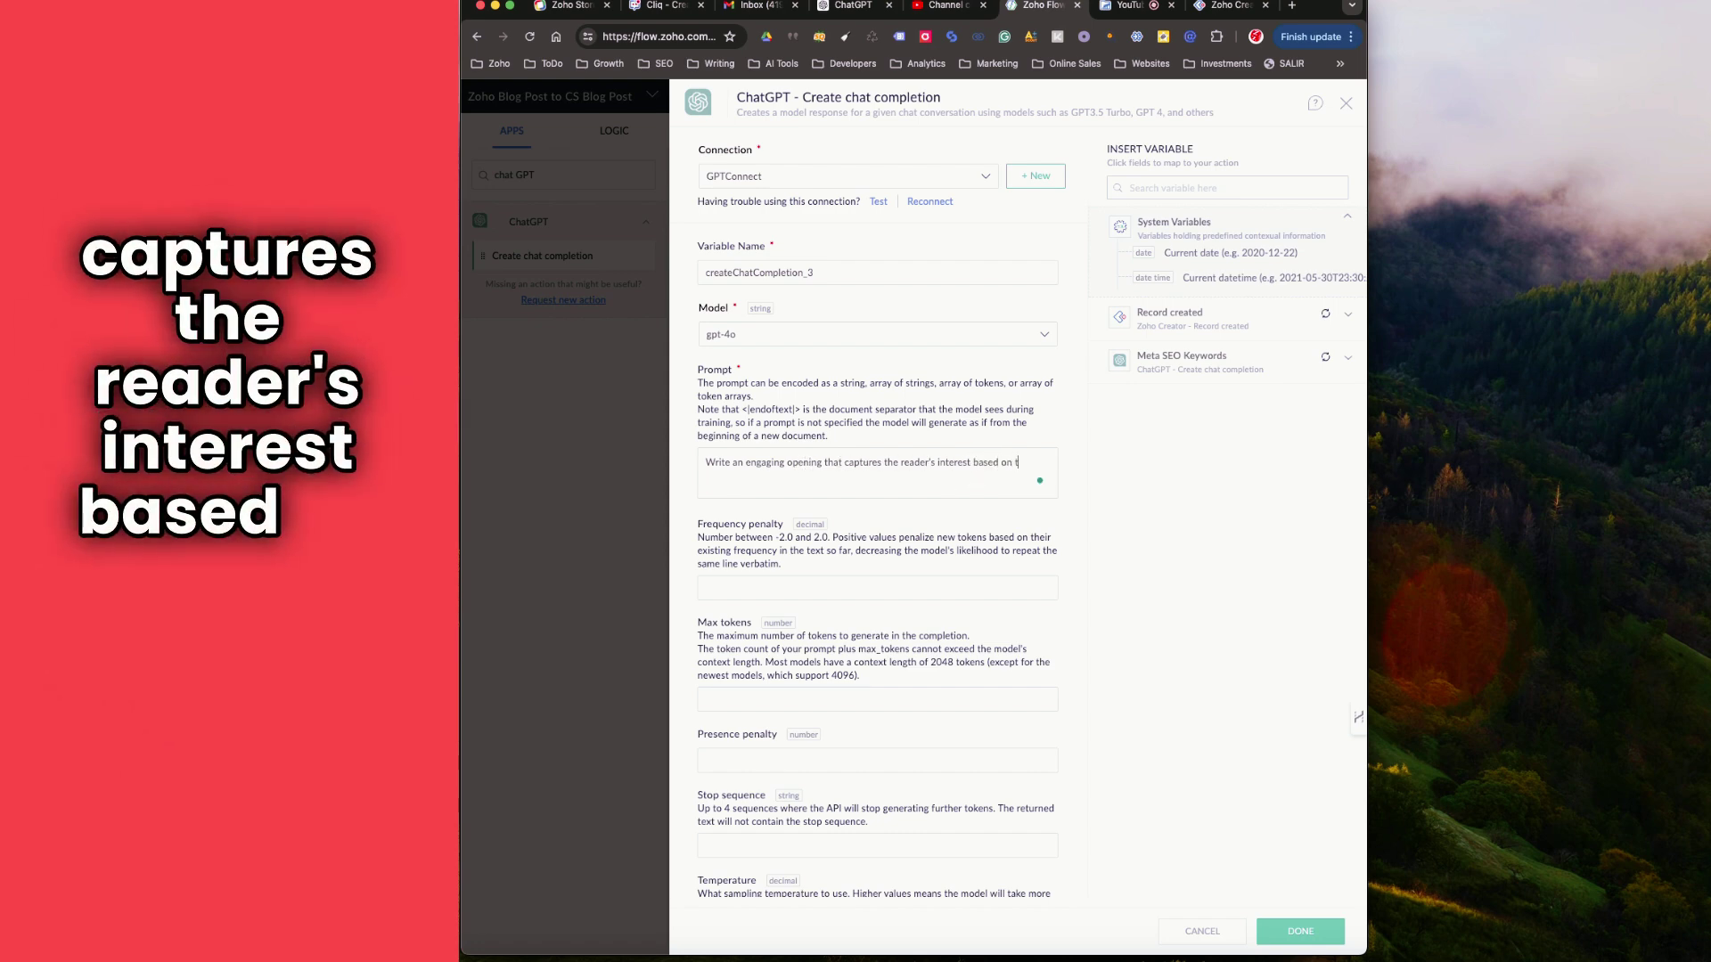
text(he following)
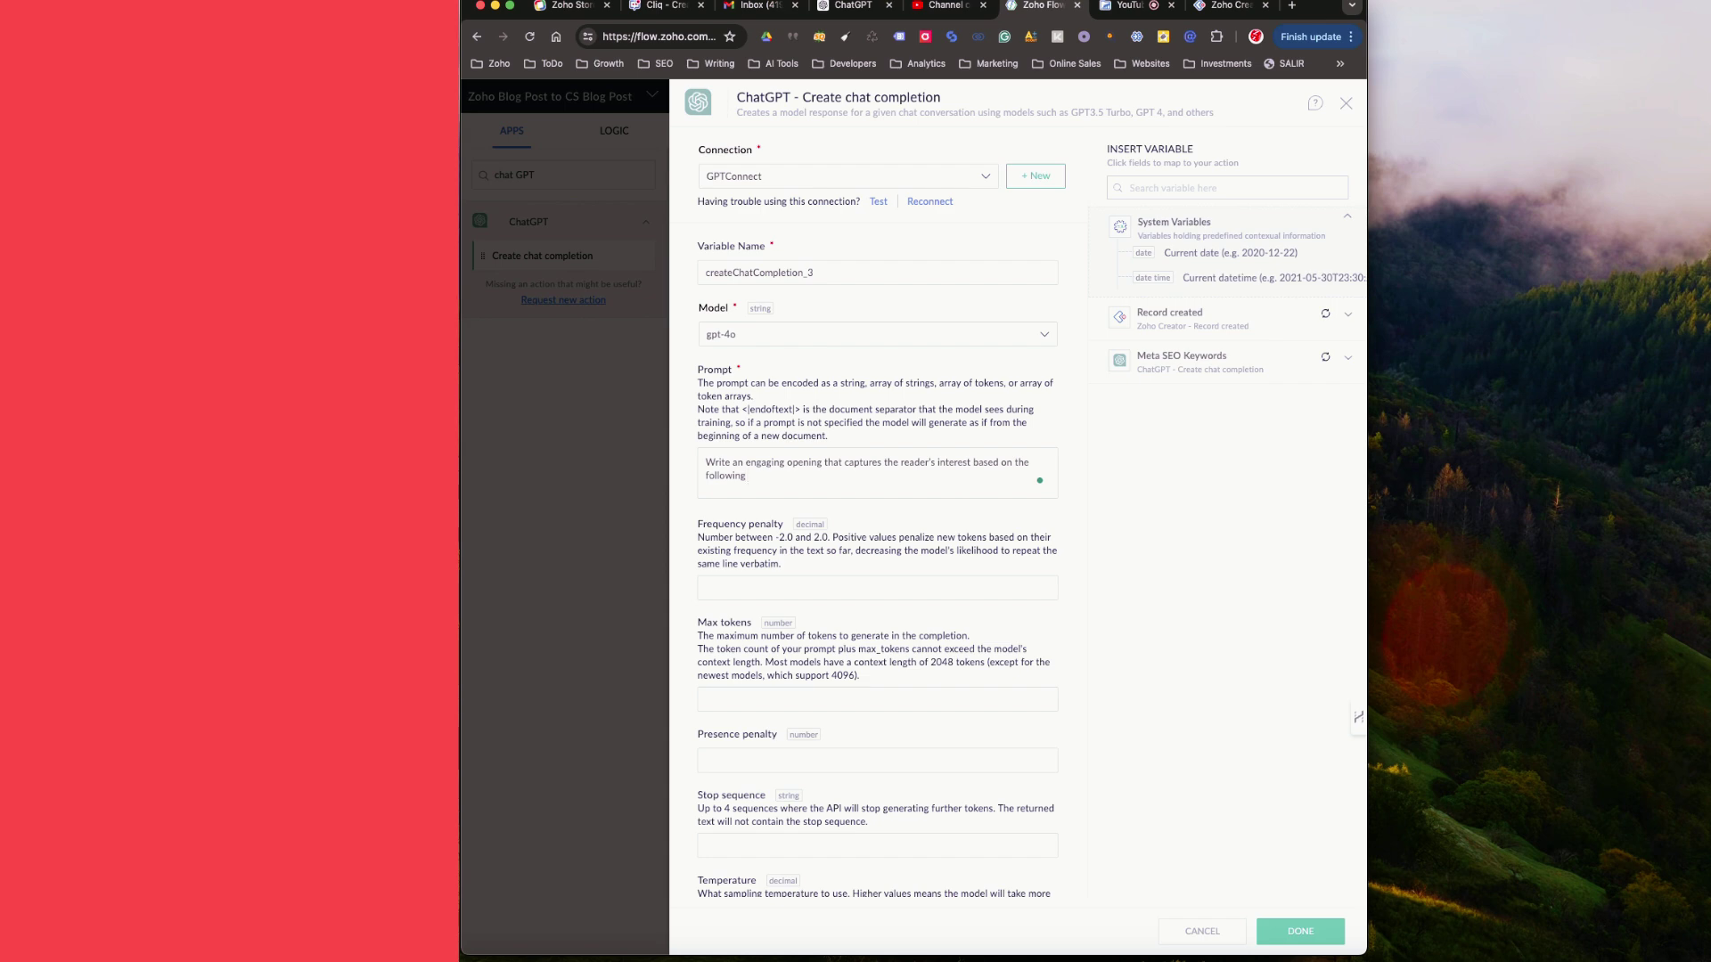
text( k)
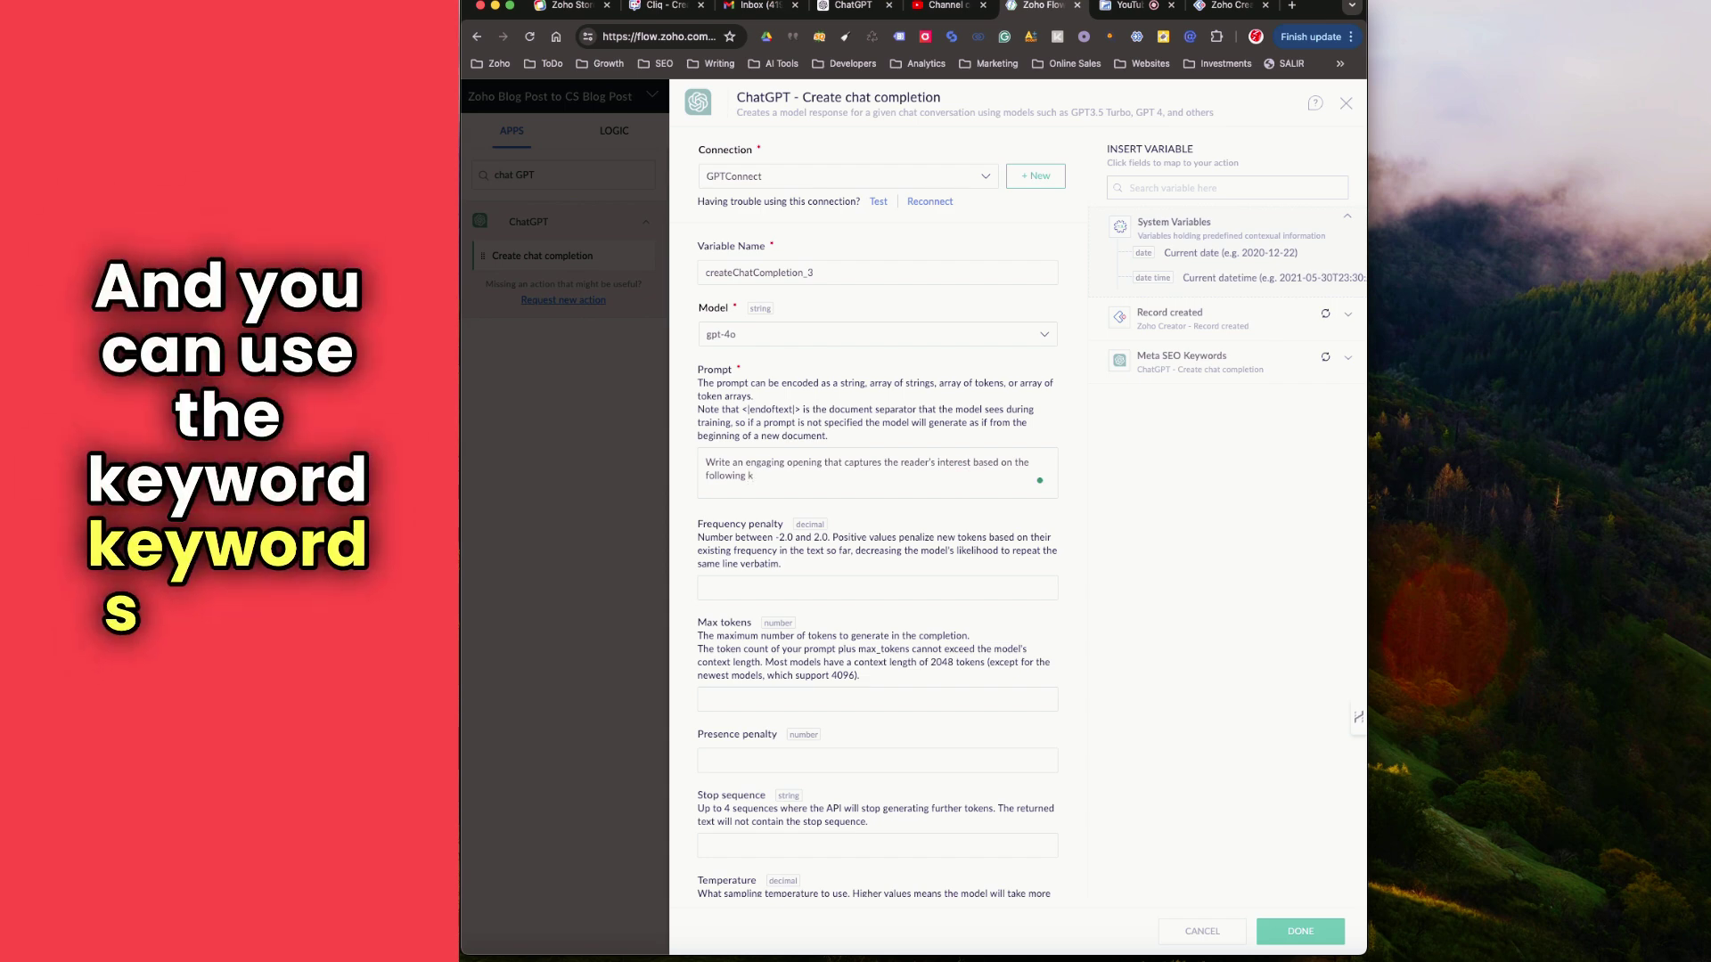
text(eyword:)
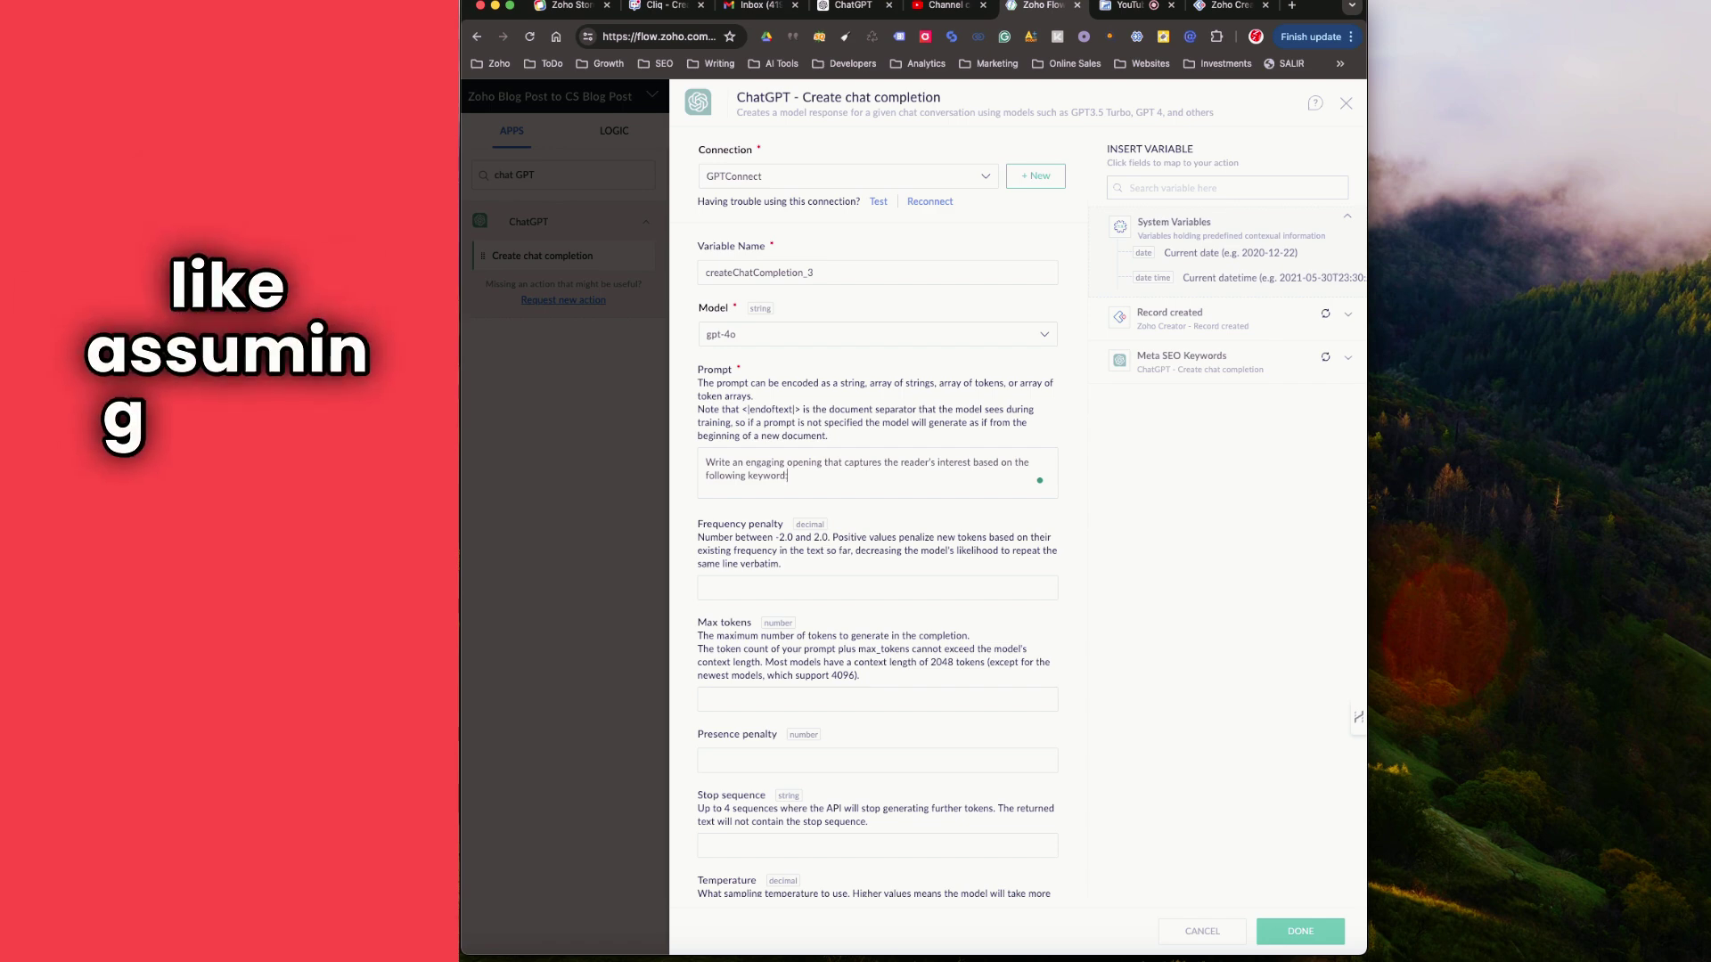
click(1161, 317)
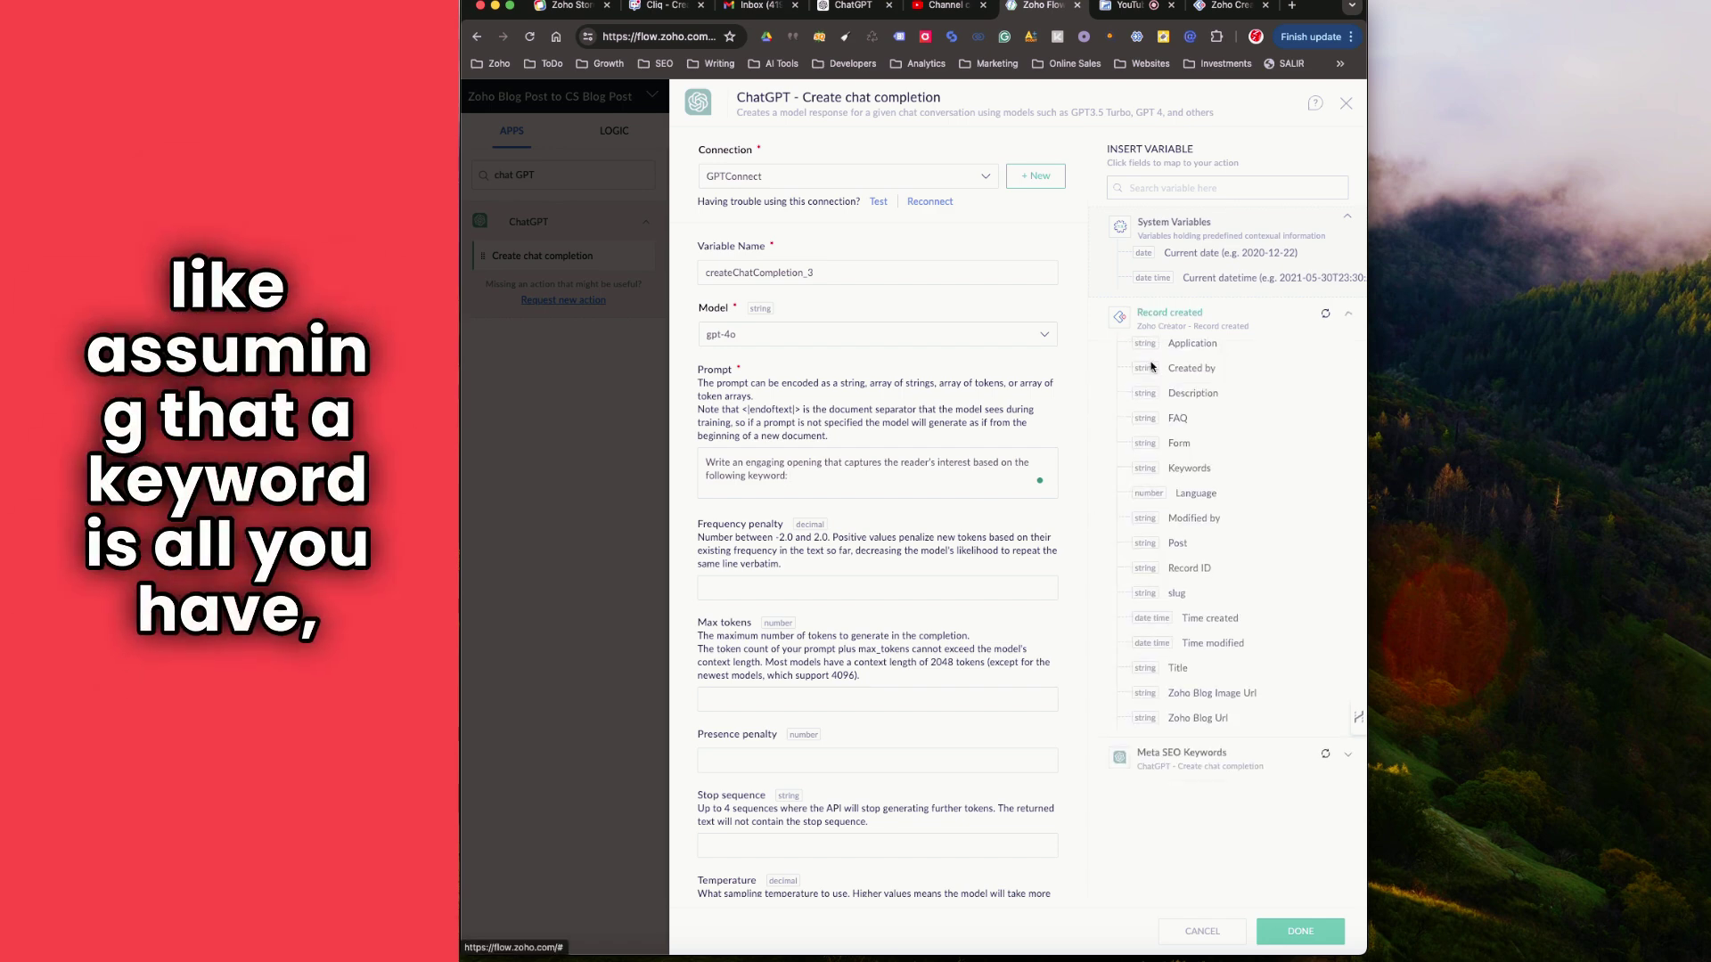
click(1183, 469)
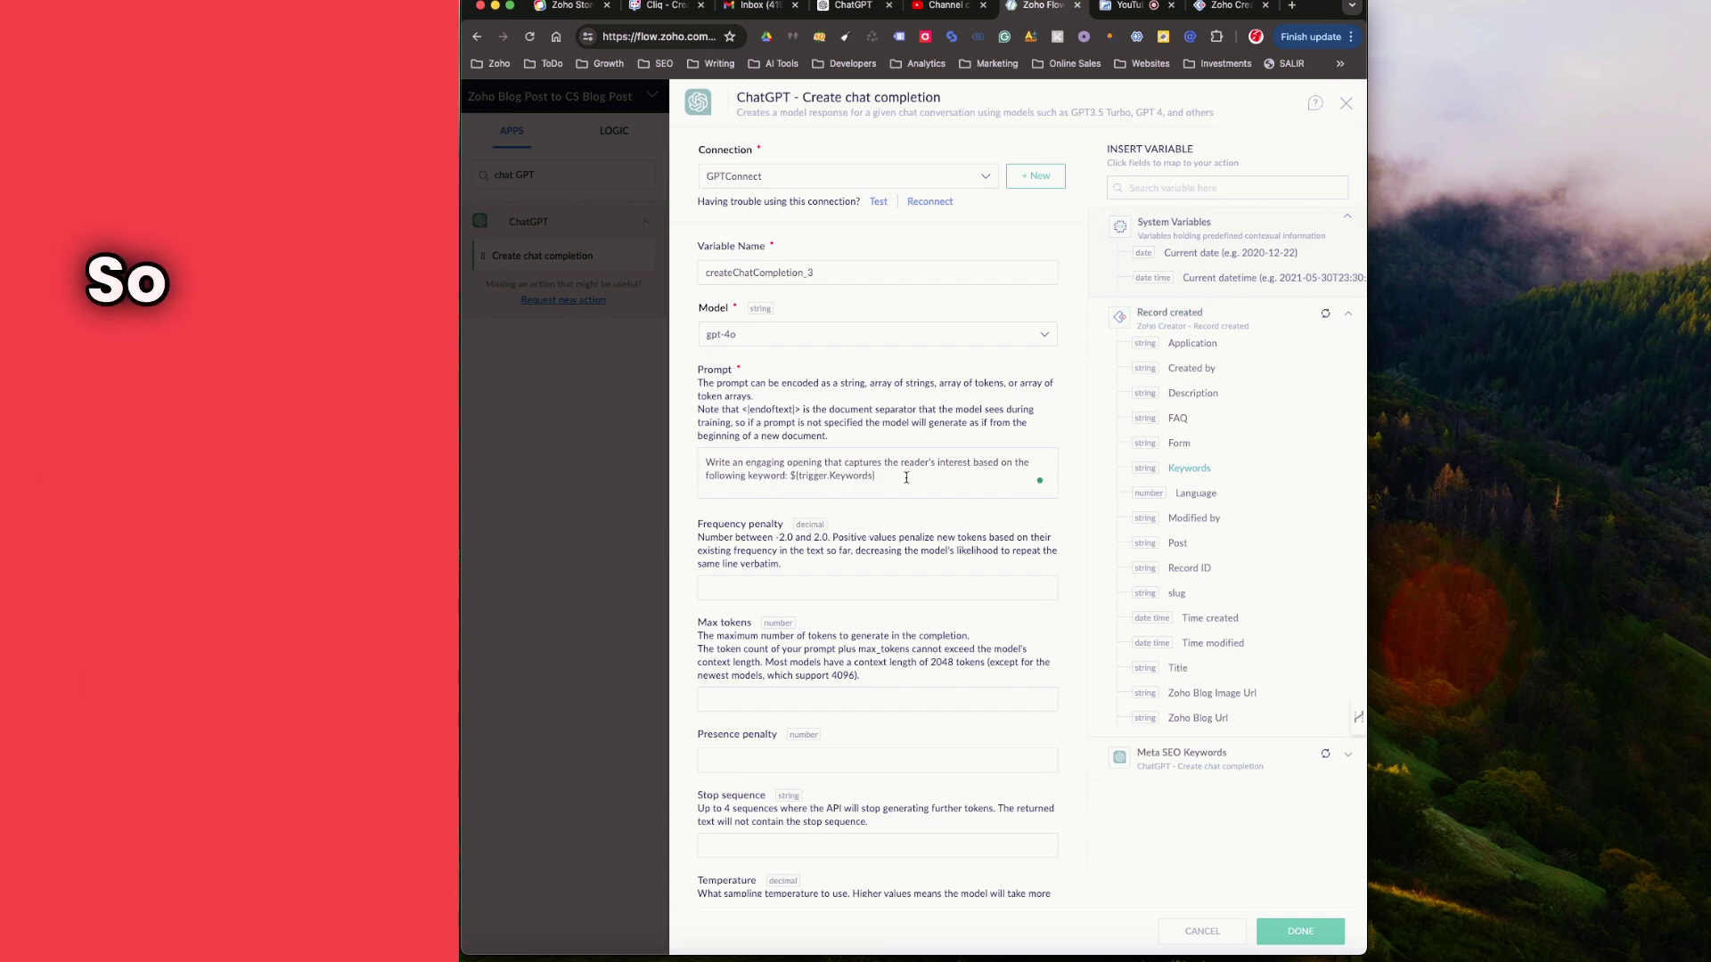
Reword the prompt to "title and keyword" and insert the trigger's Title variable before Keywords, separated by a comma.
click(748, 475)
text(title an)
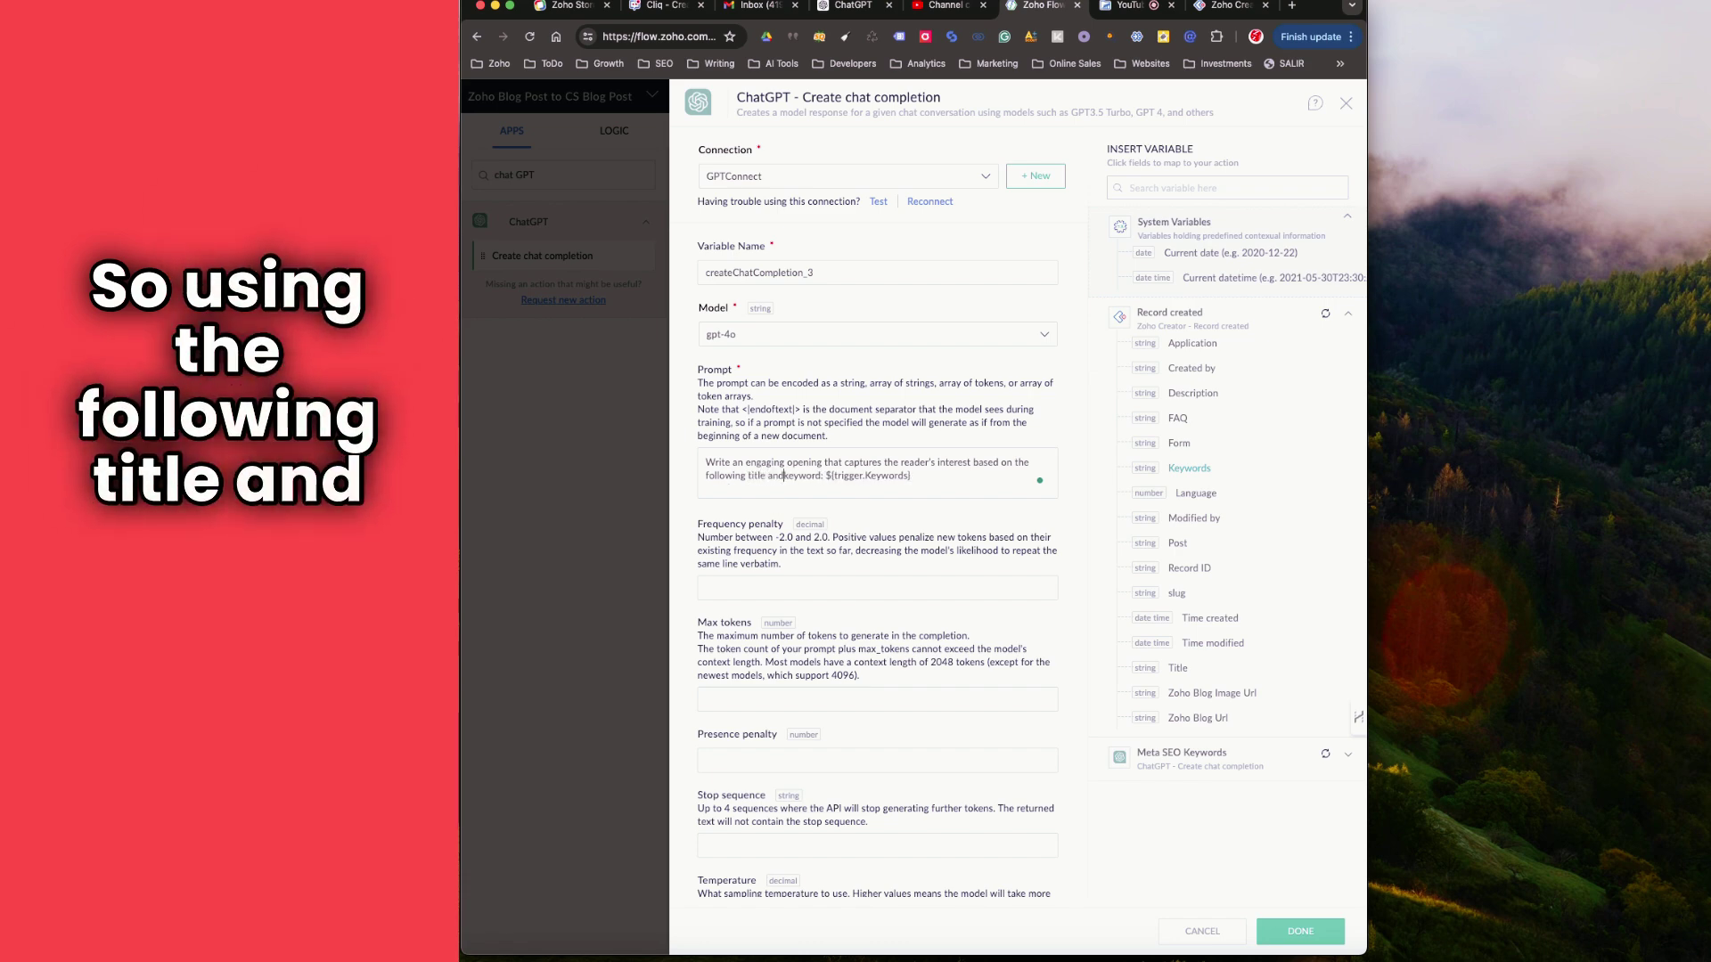
text(d)
click(835, 476)
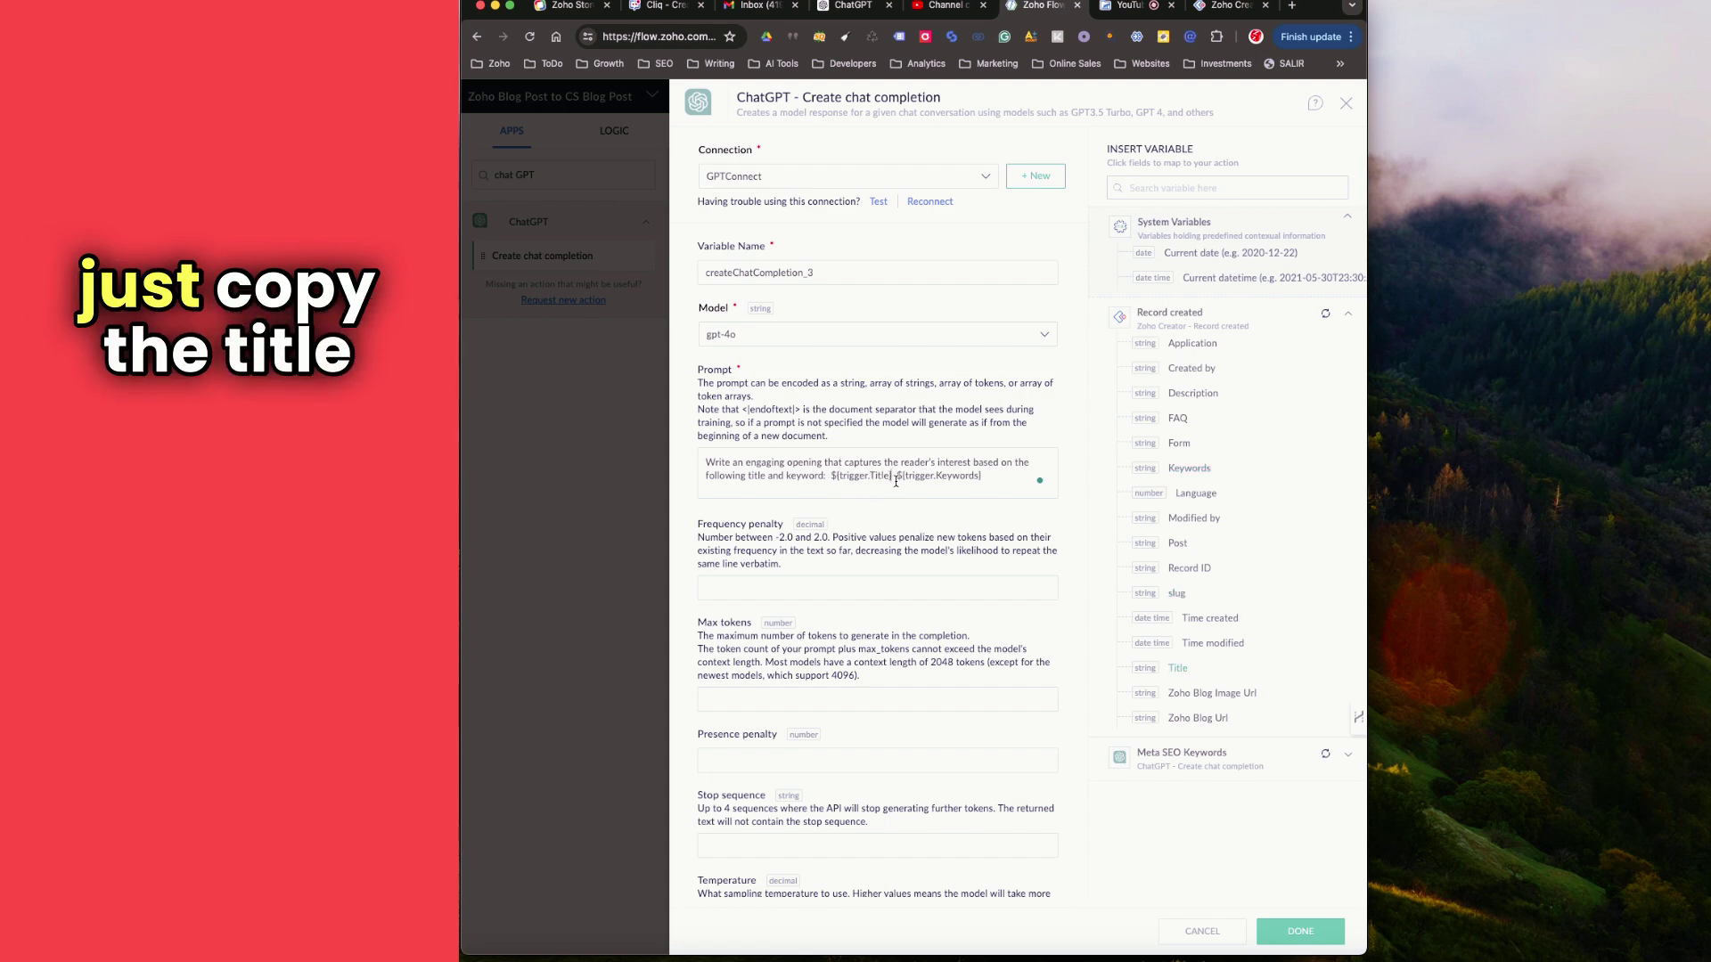
text(,)
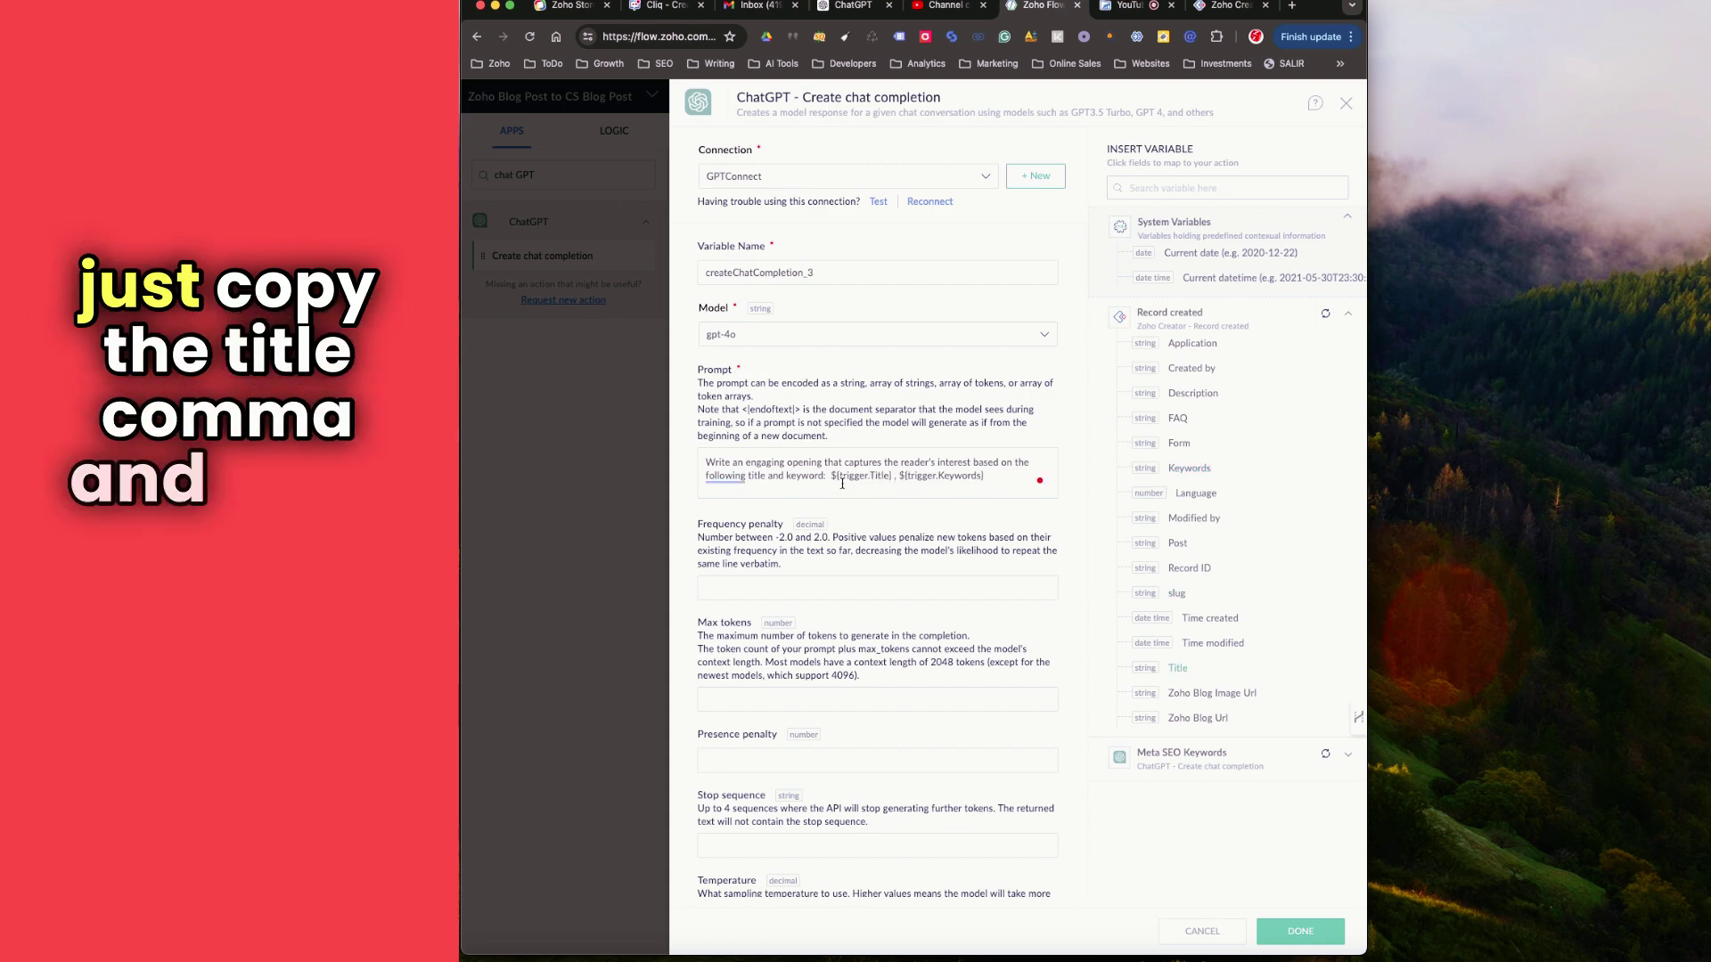
Set the chat completion's temperature to 0.5 and save the action.
scroll(765, 667, down, 3)
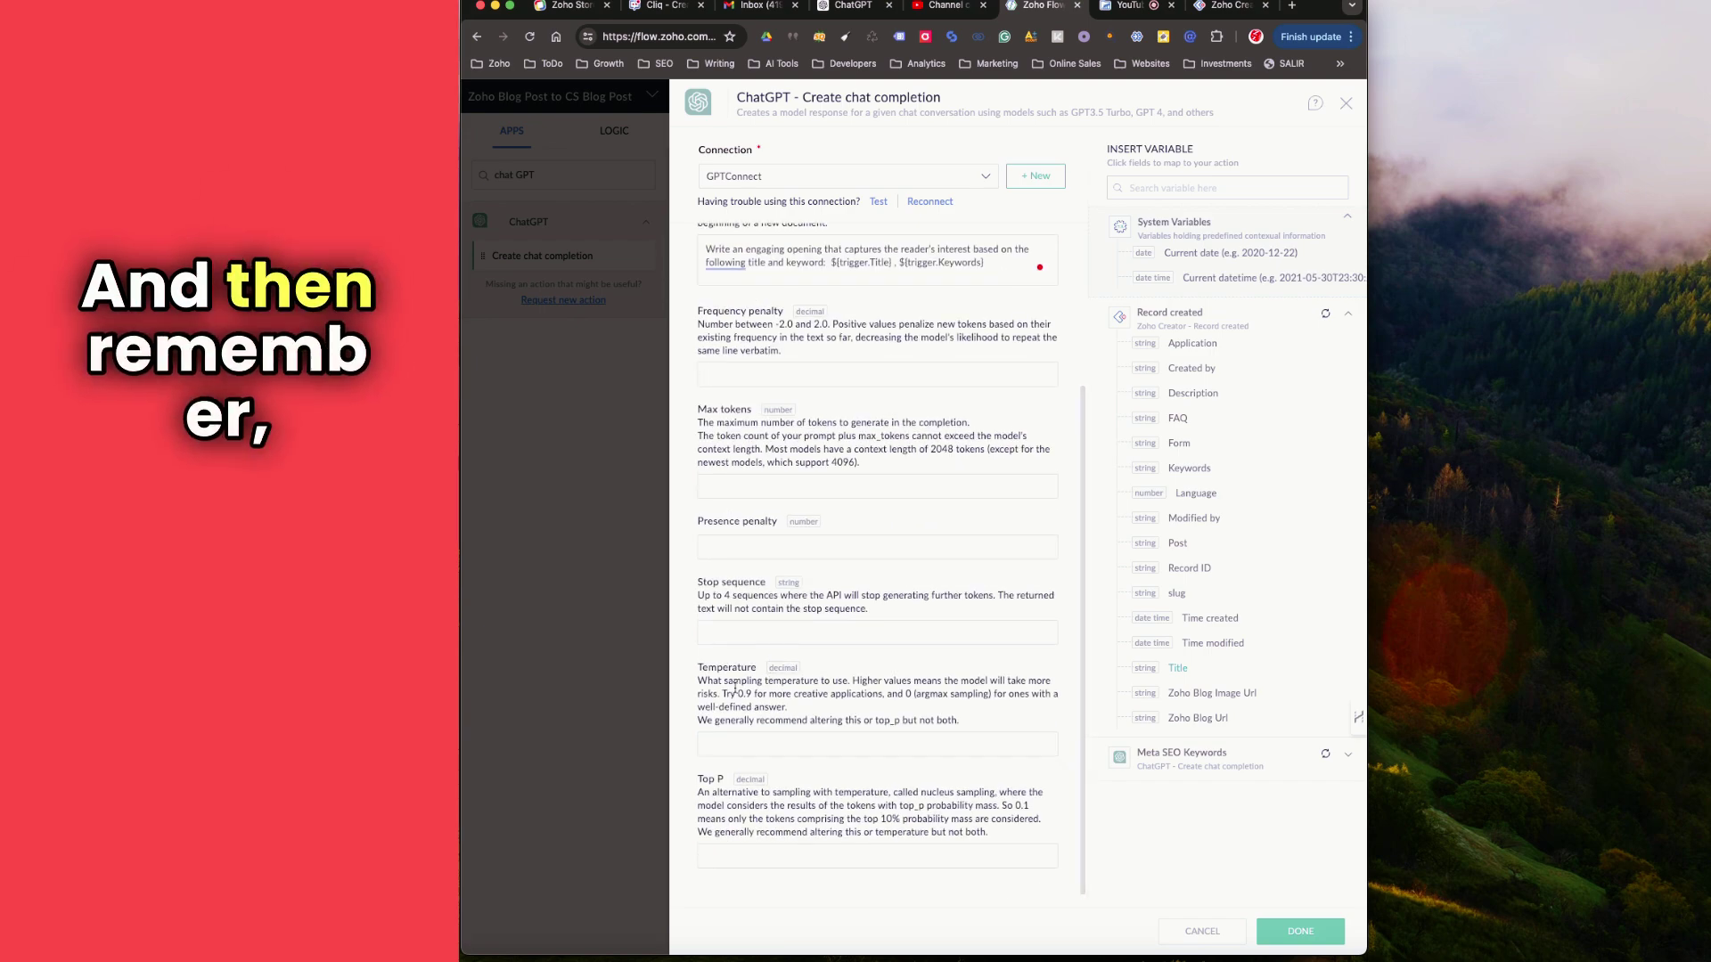
click(709, 748)
text(0.5)
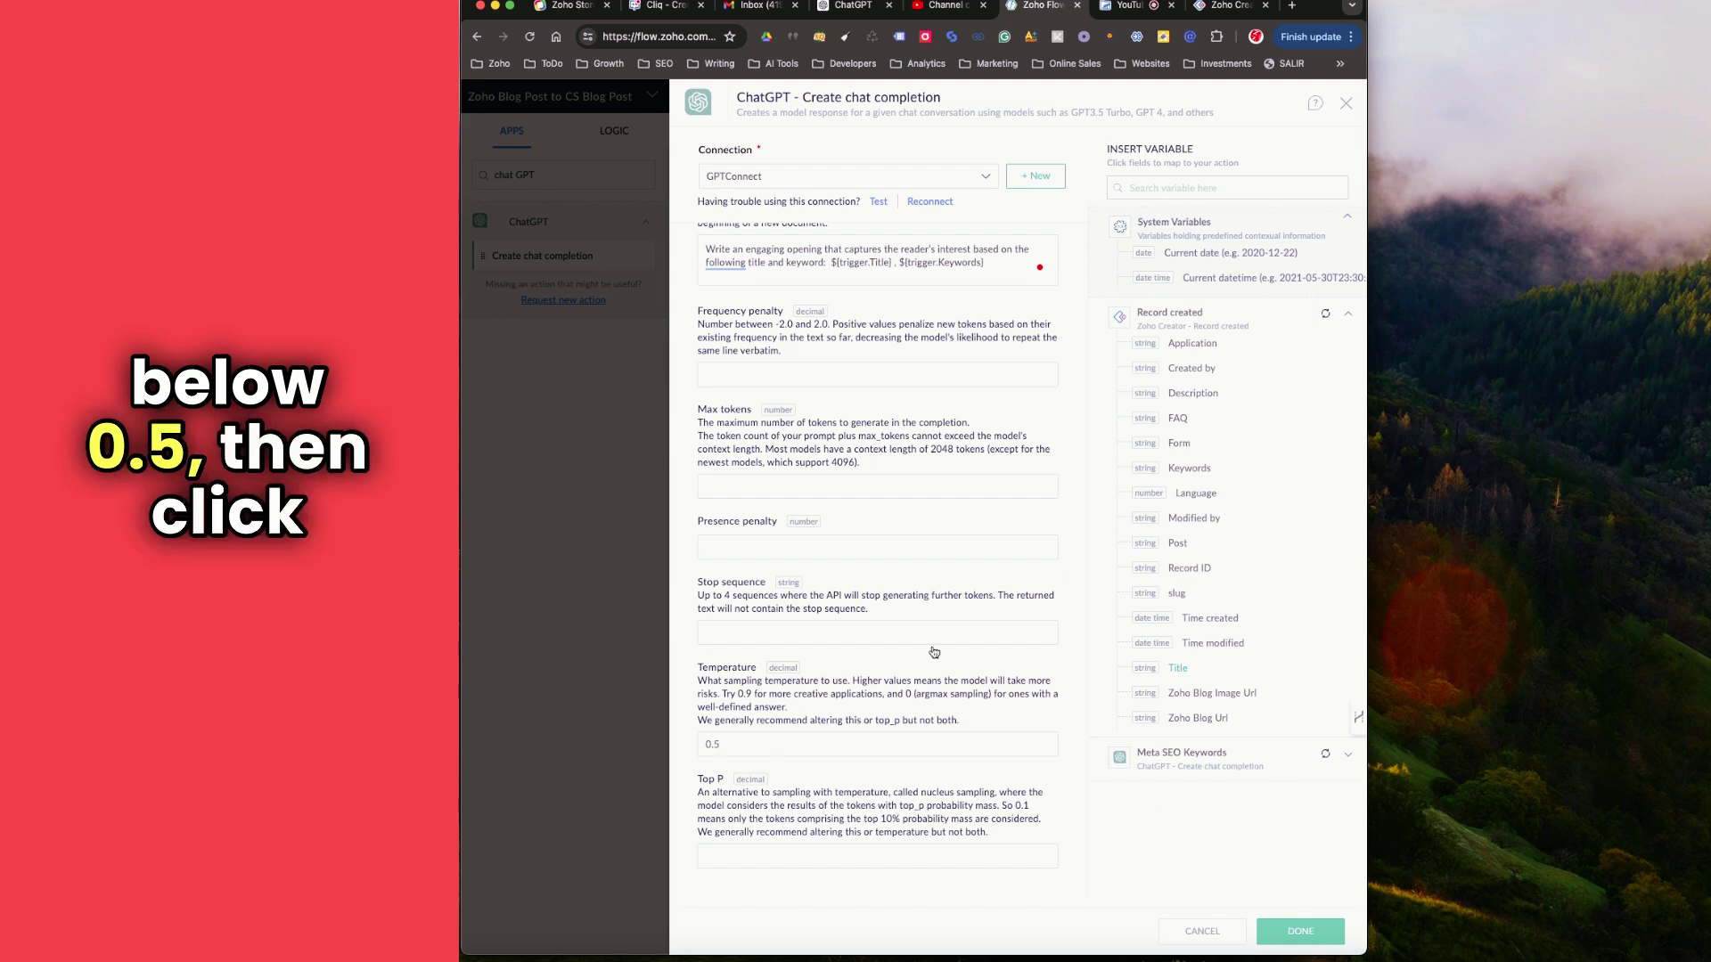
click(1317, 936)
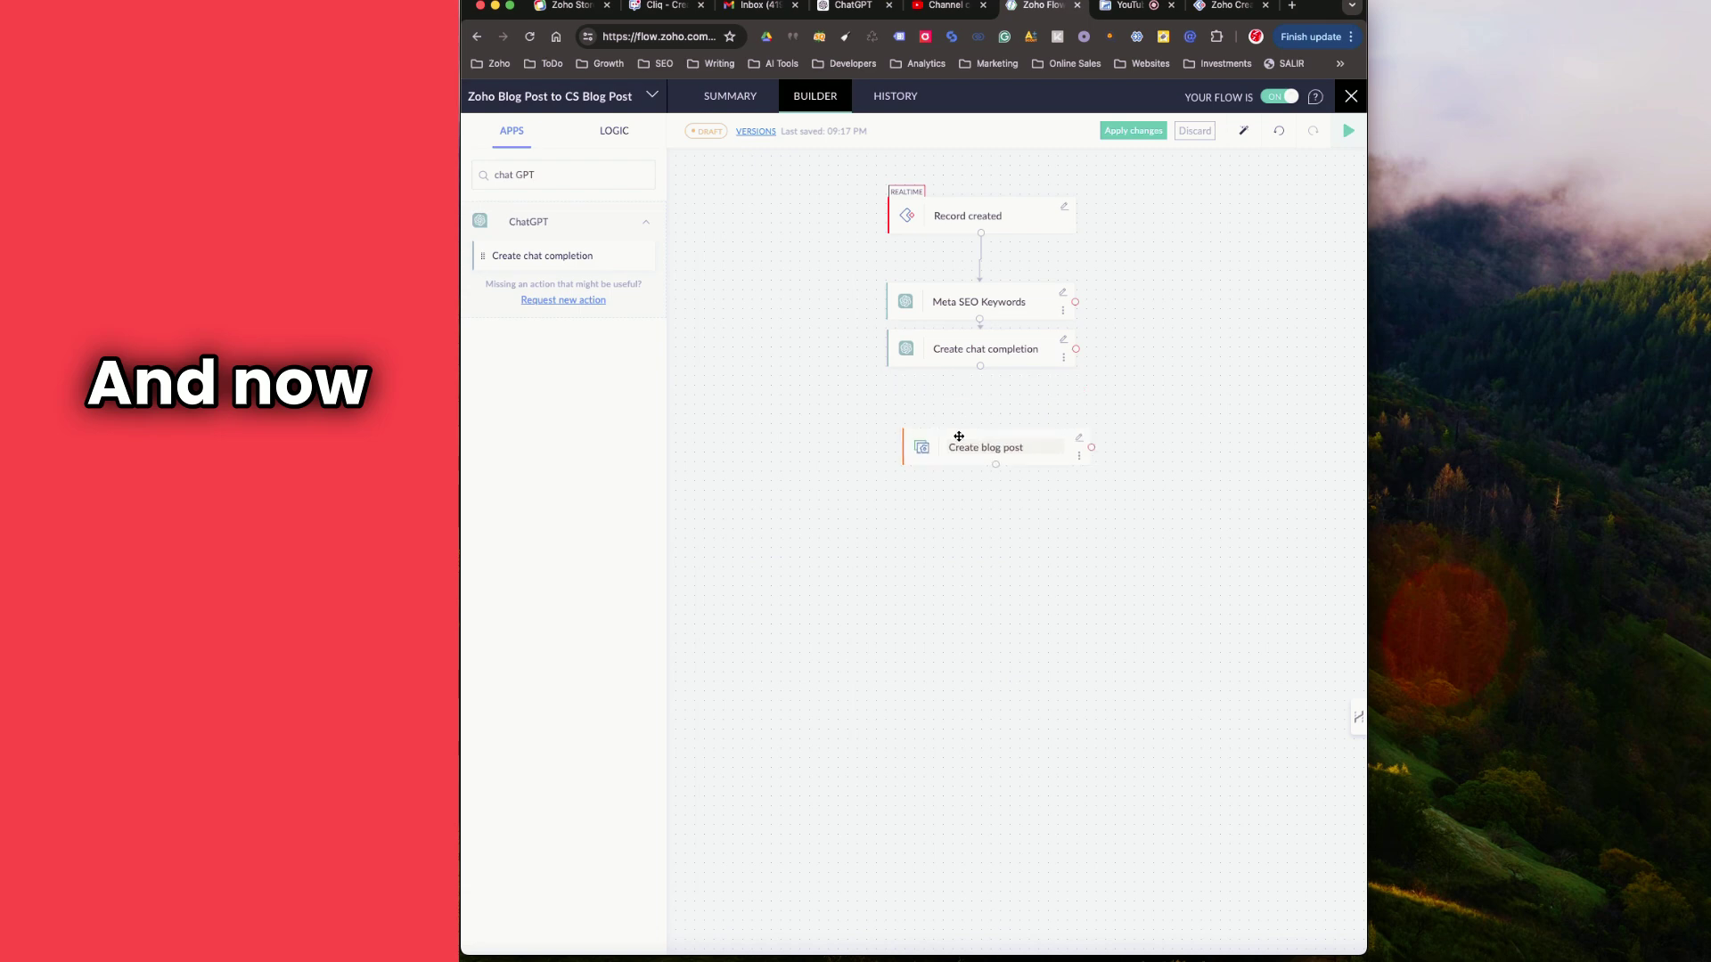
Rename the new chat completion action "Writing the Blog Post" and connect it to the Create blog post action.
drag(962, 338, 963, 367)
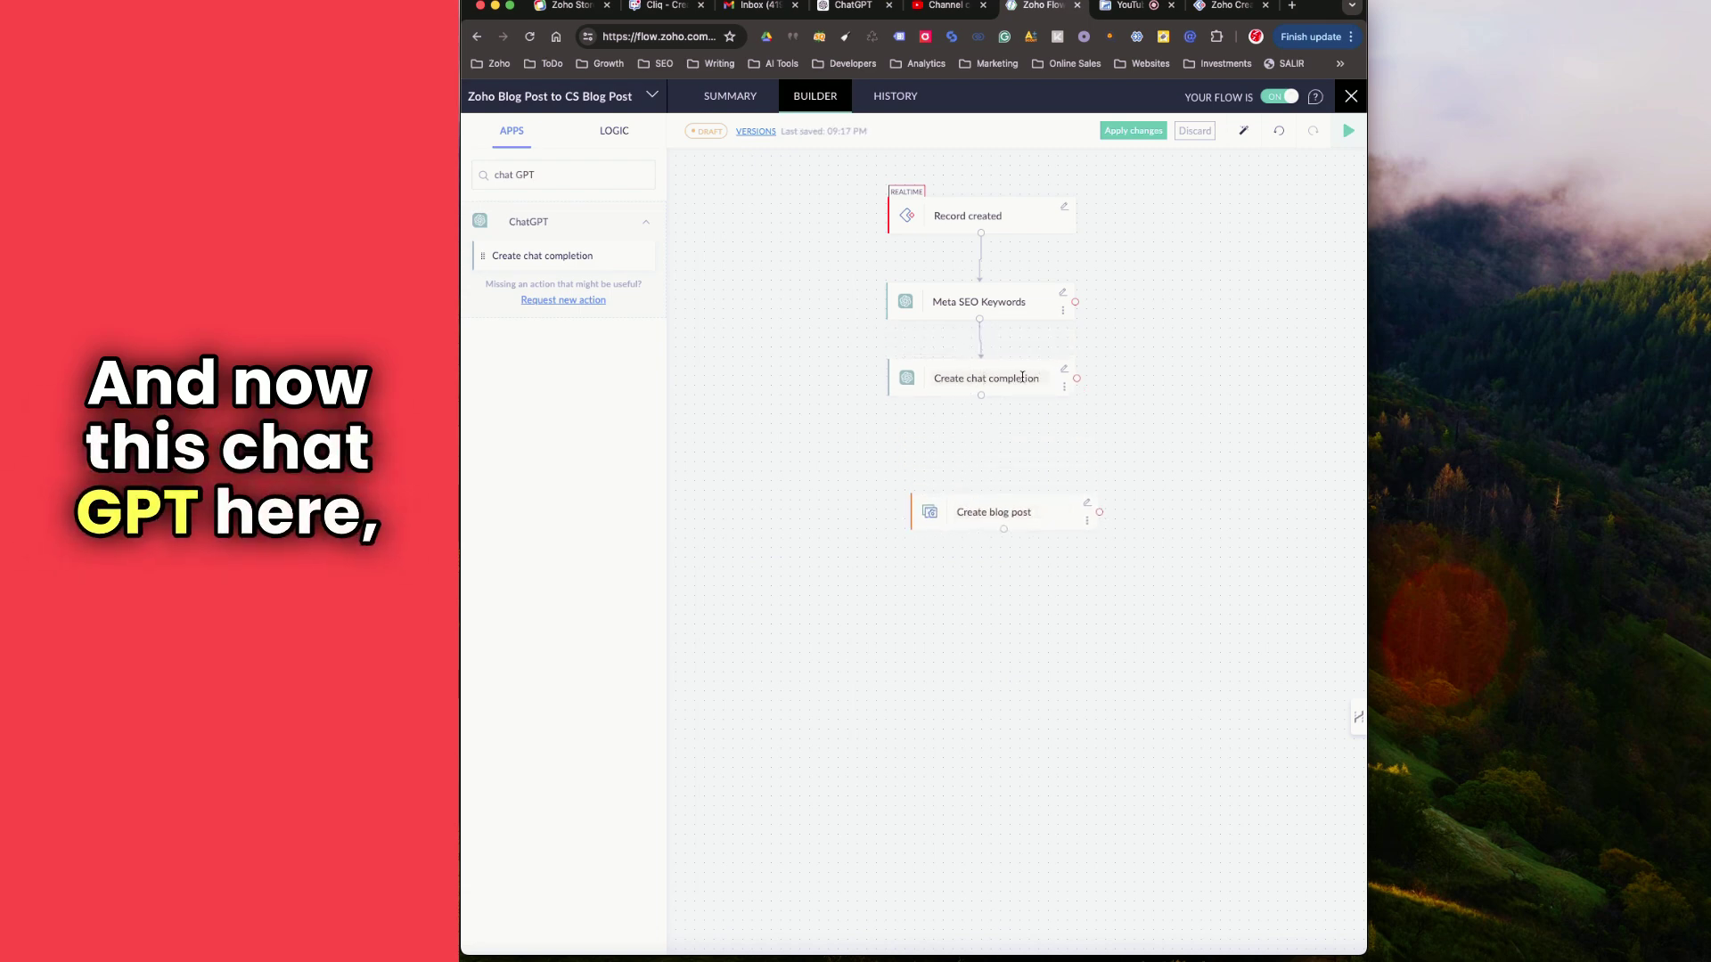
click(1011, 378)
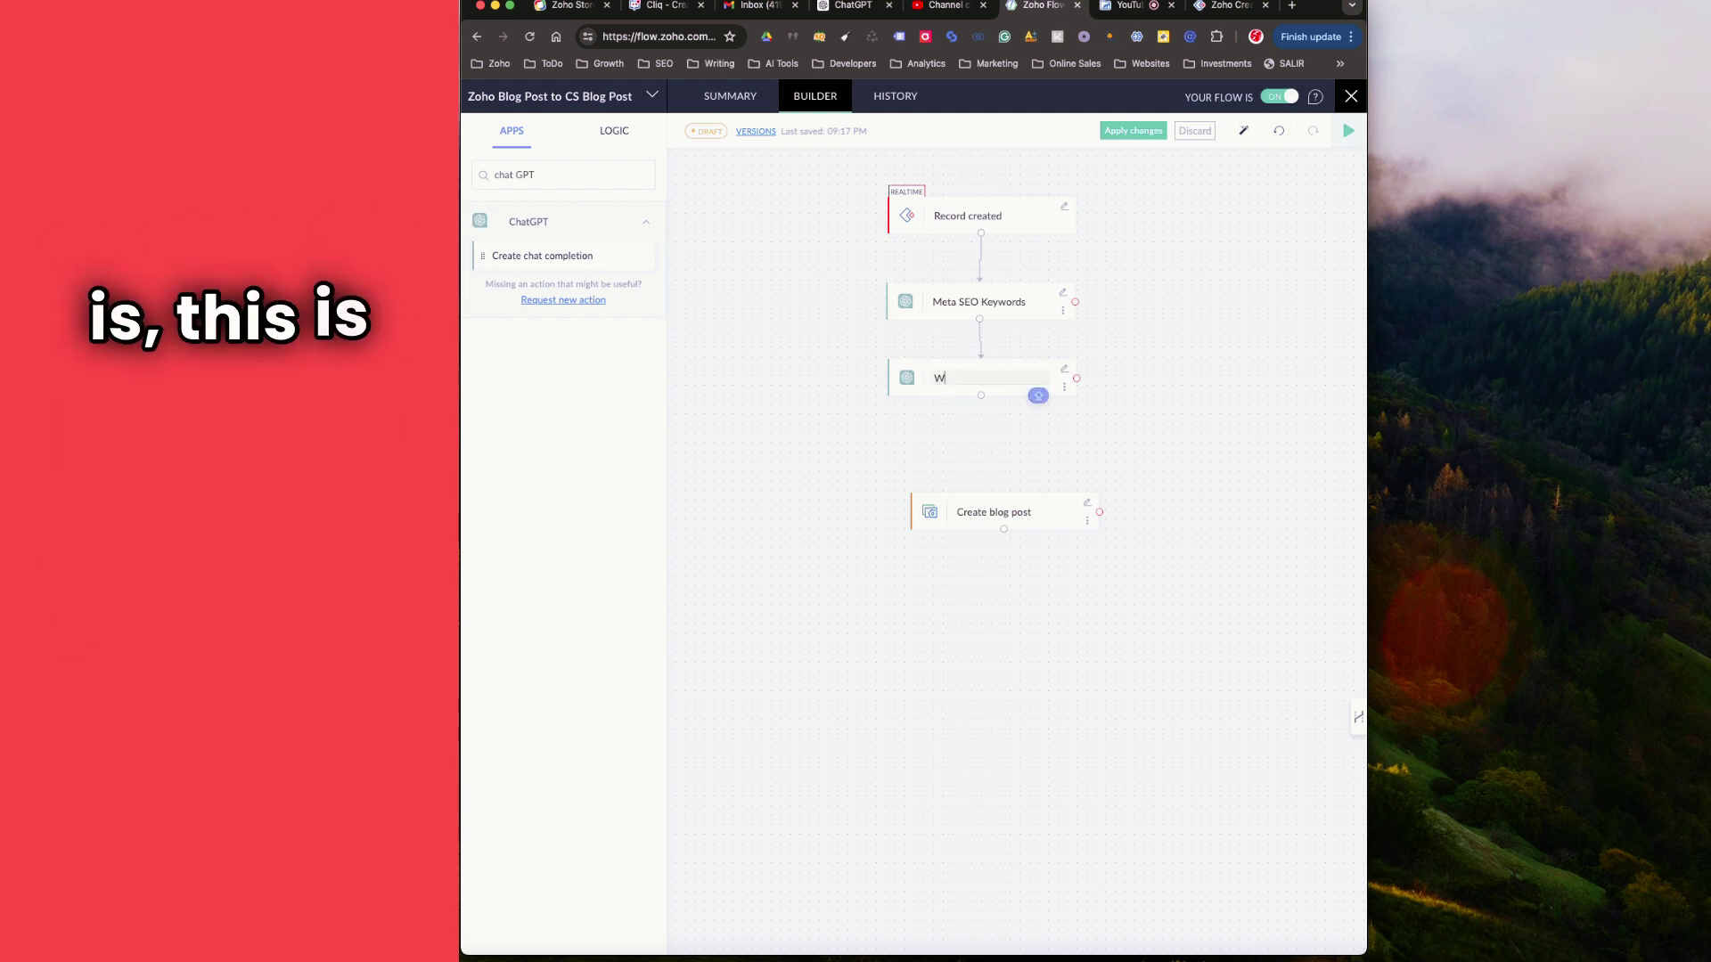
text(Writing th)
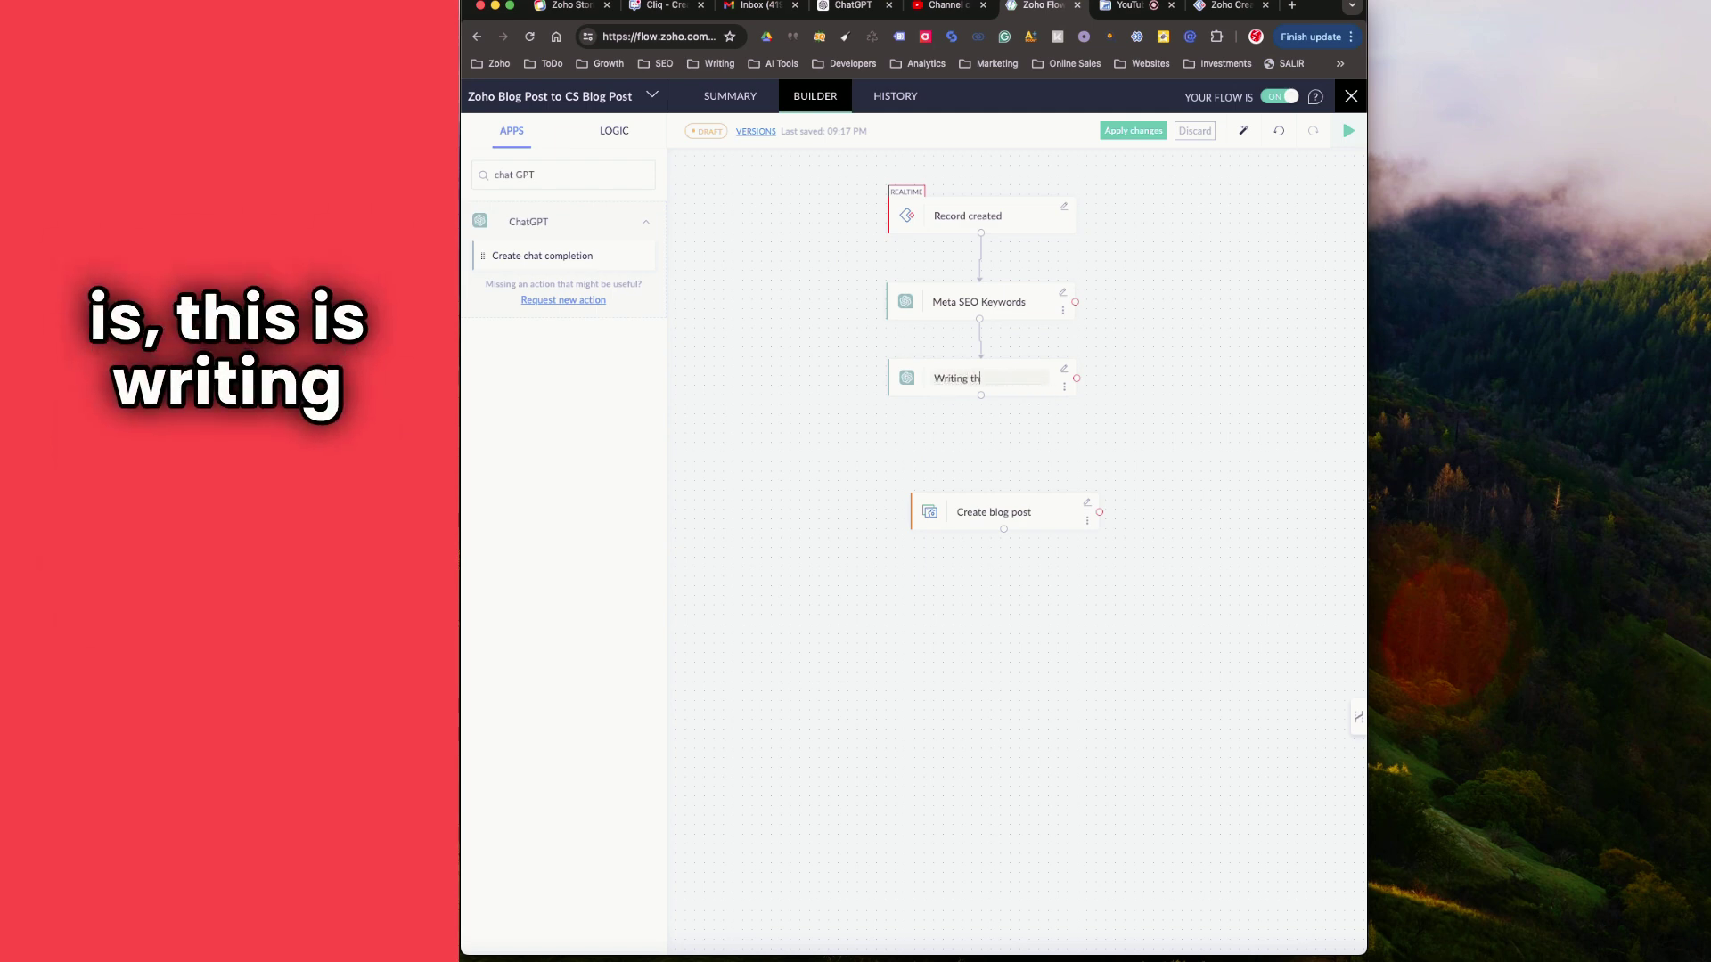
text(e Blog pOst)
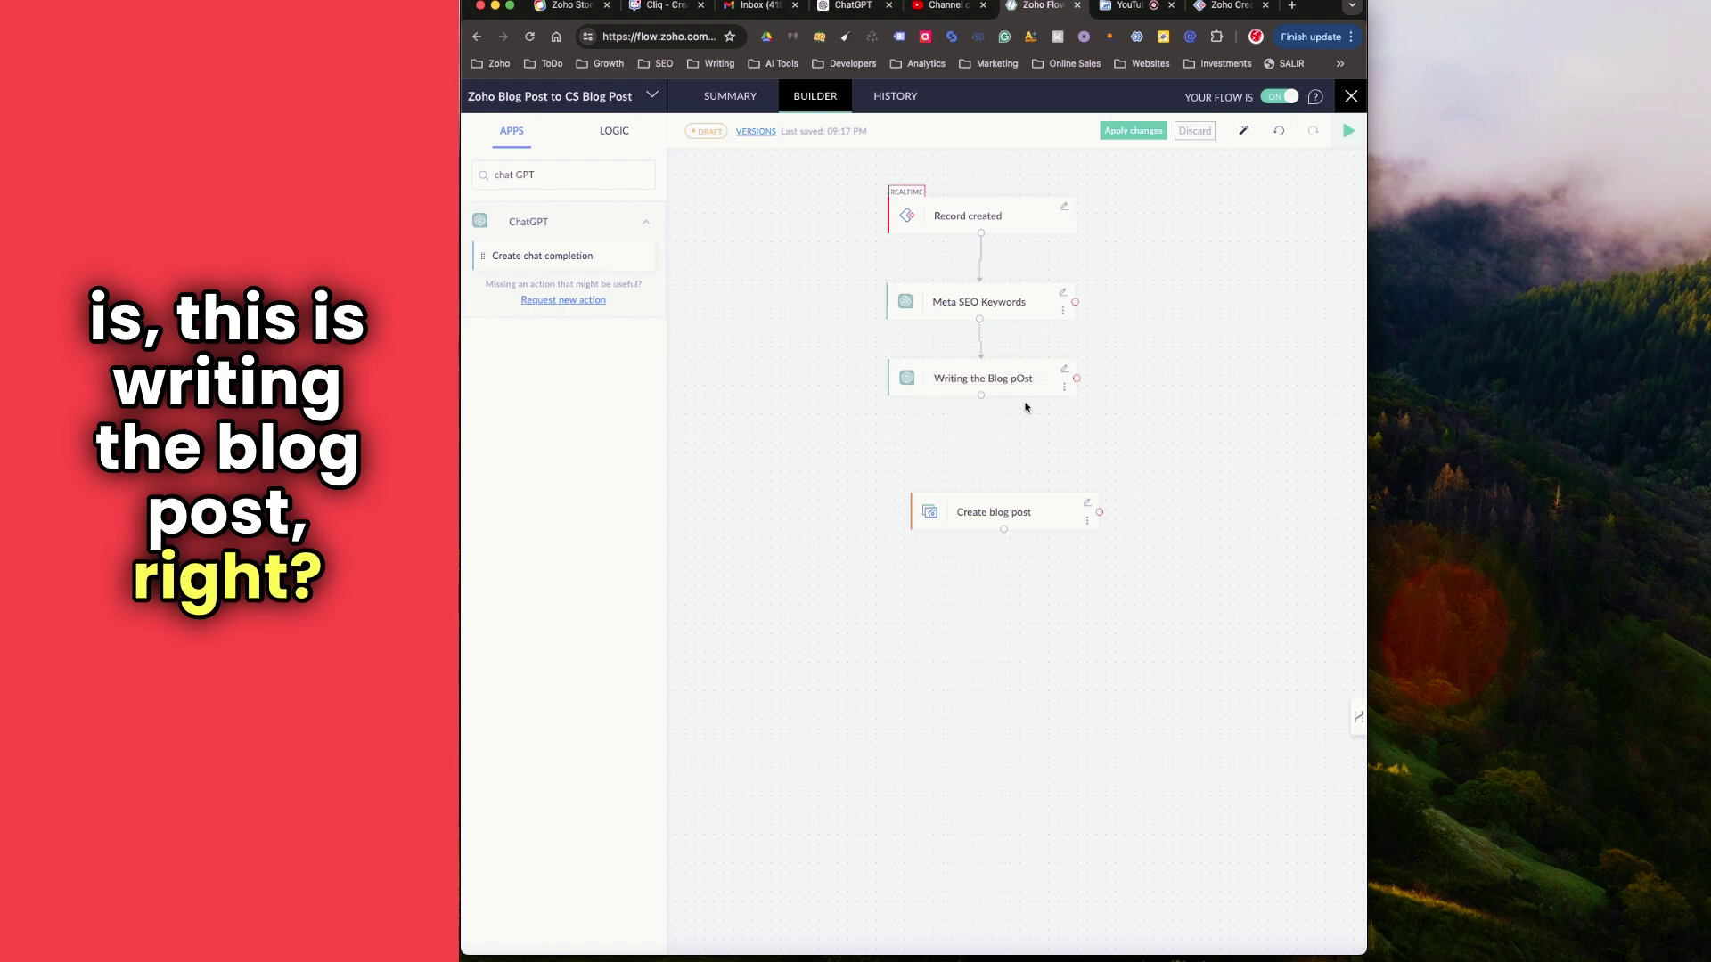
key(BackSpace)
key(BackSpace)
key(BackSpace)
key(BackSpace)
key(BackSpace)
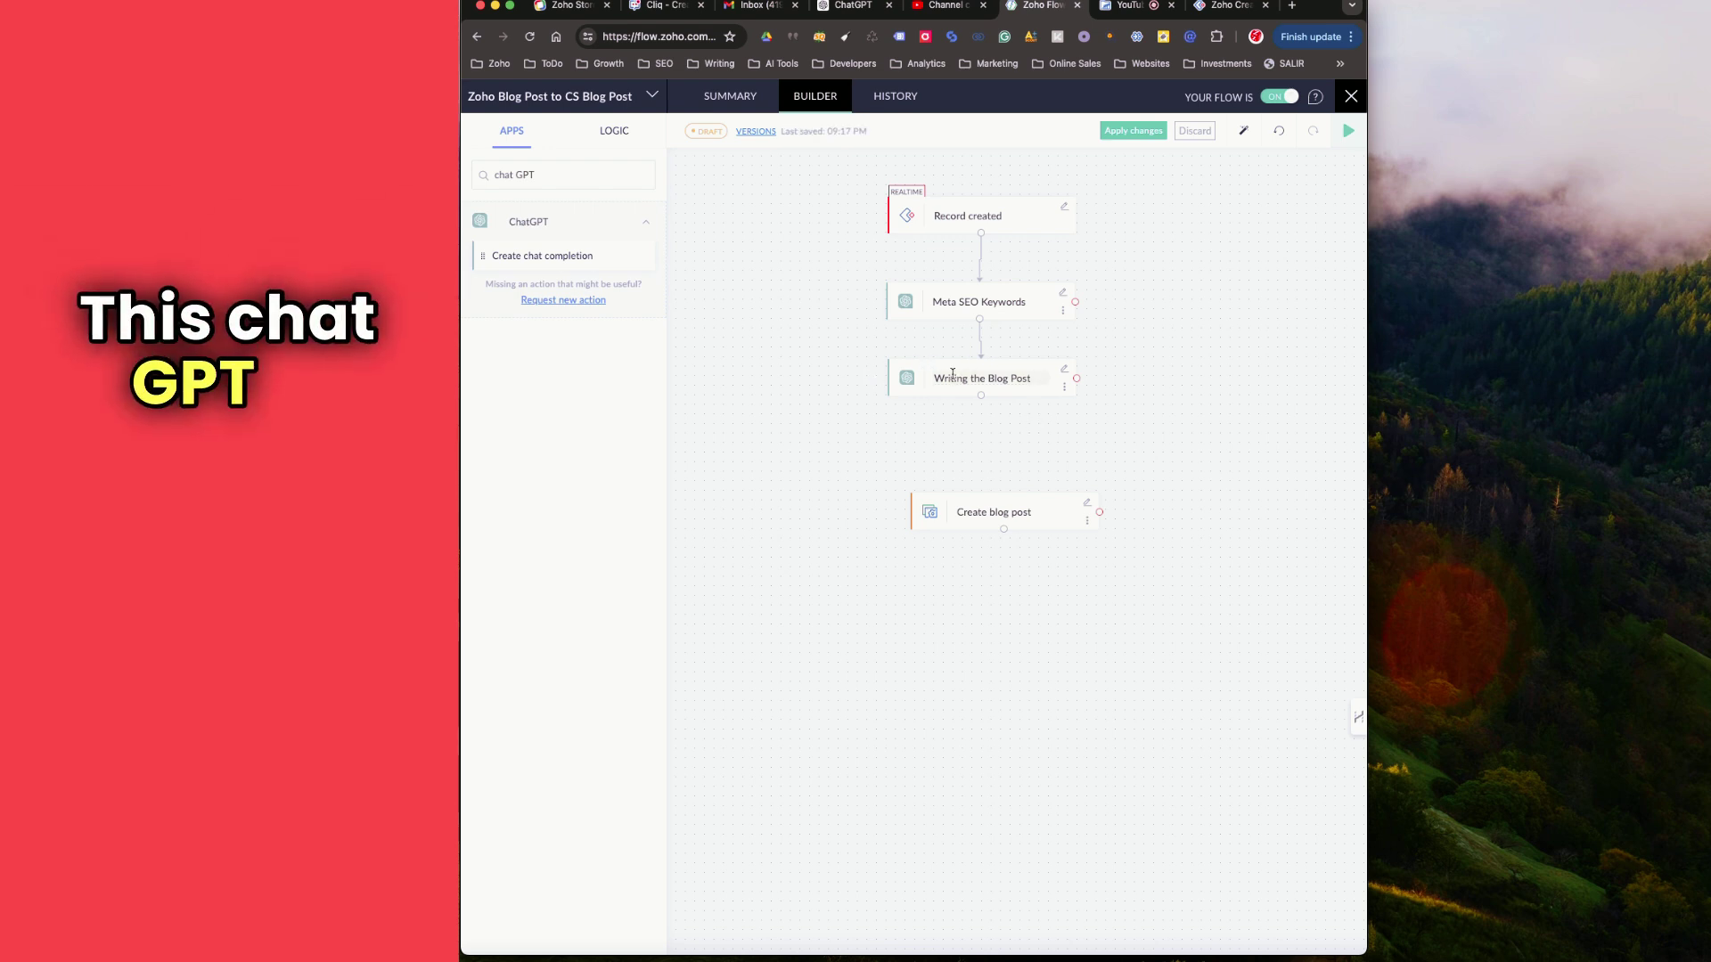
drag(985, 402, 965, 436)
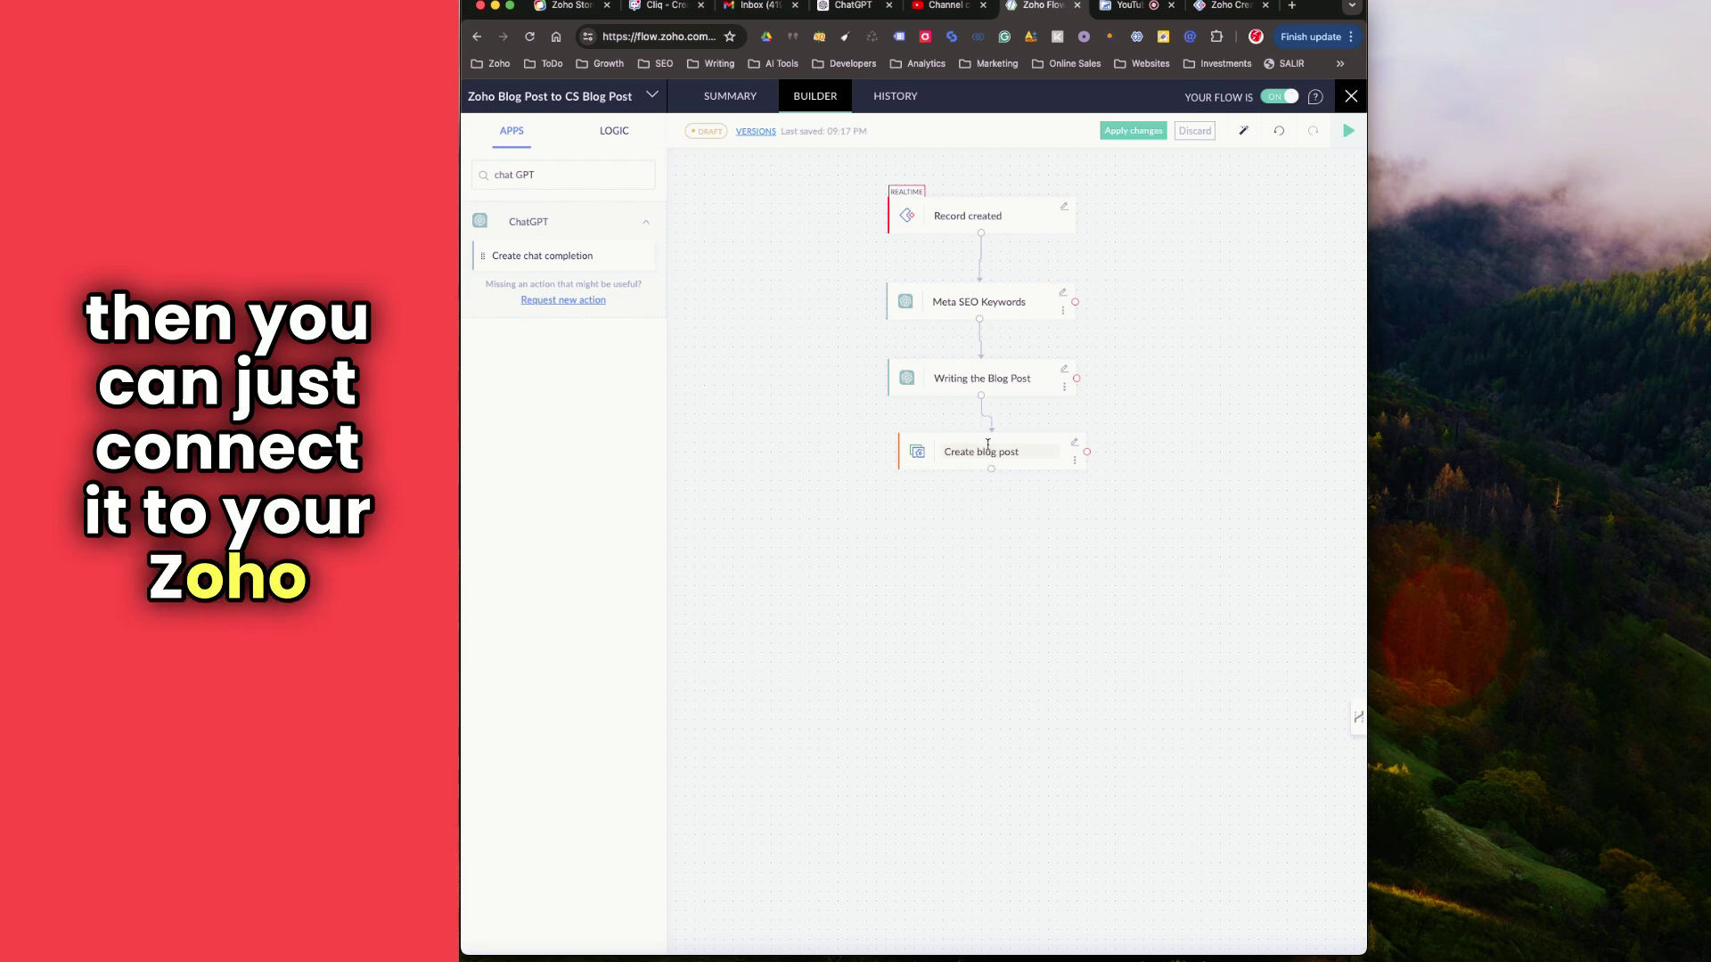
In Create blog post's HTML content, replace the trigger's Post variable with the Completions variable from Writing the Blog Post.
click(1075, 444)
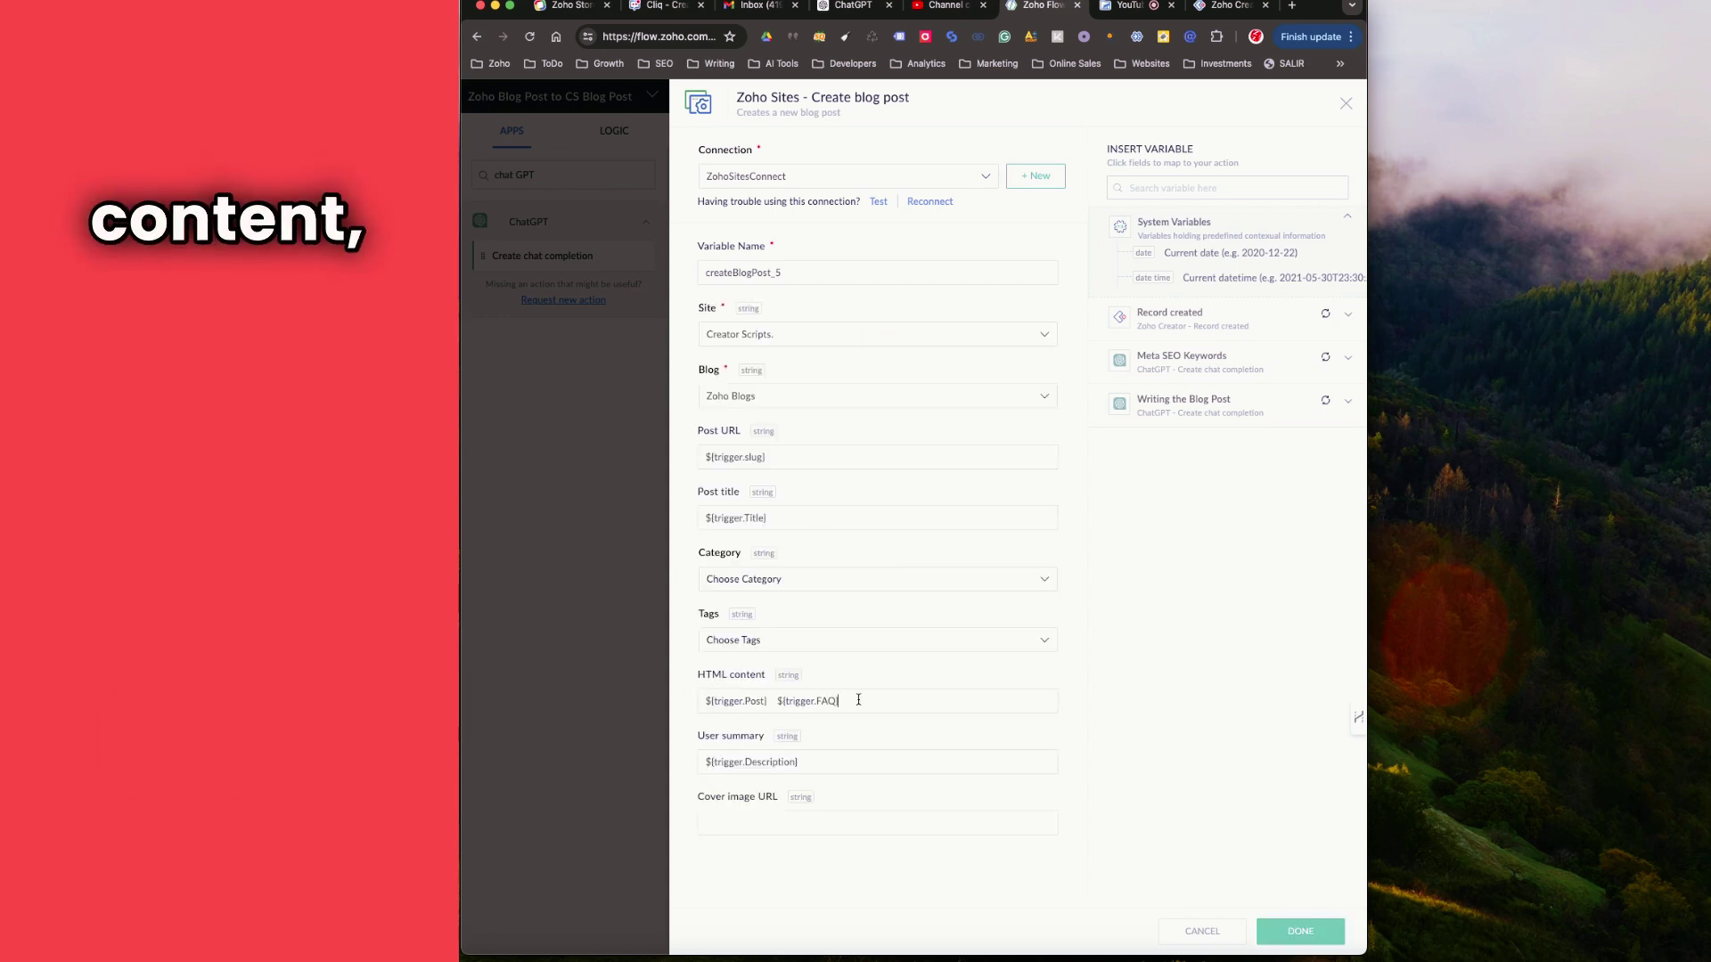
click(766, 701)
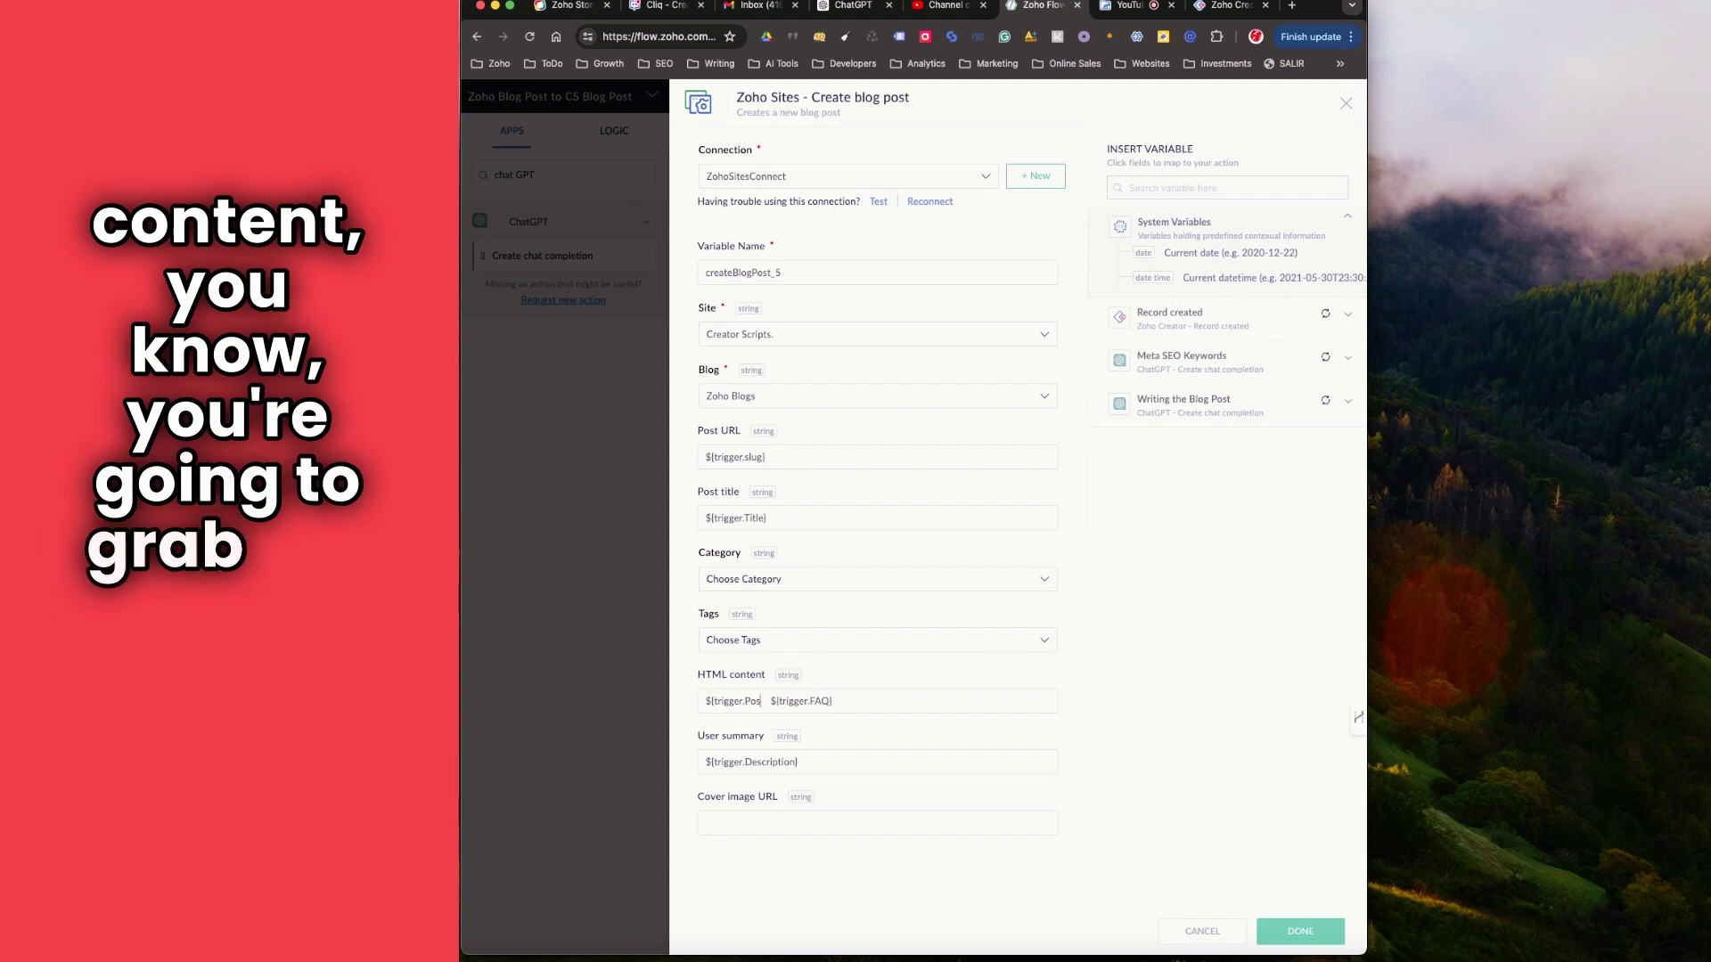
key(BackSpace)
key(BackSpace)
key(BackSpace)
key(BackSpace)
key(BackSpace)
key(BackSpace)
key(BackSpace)
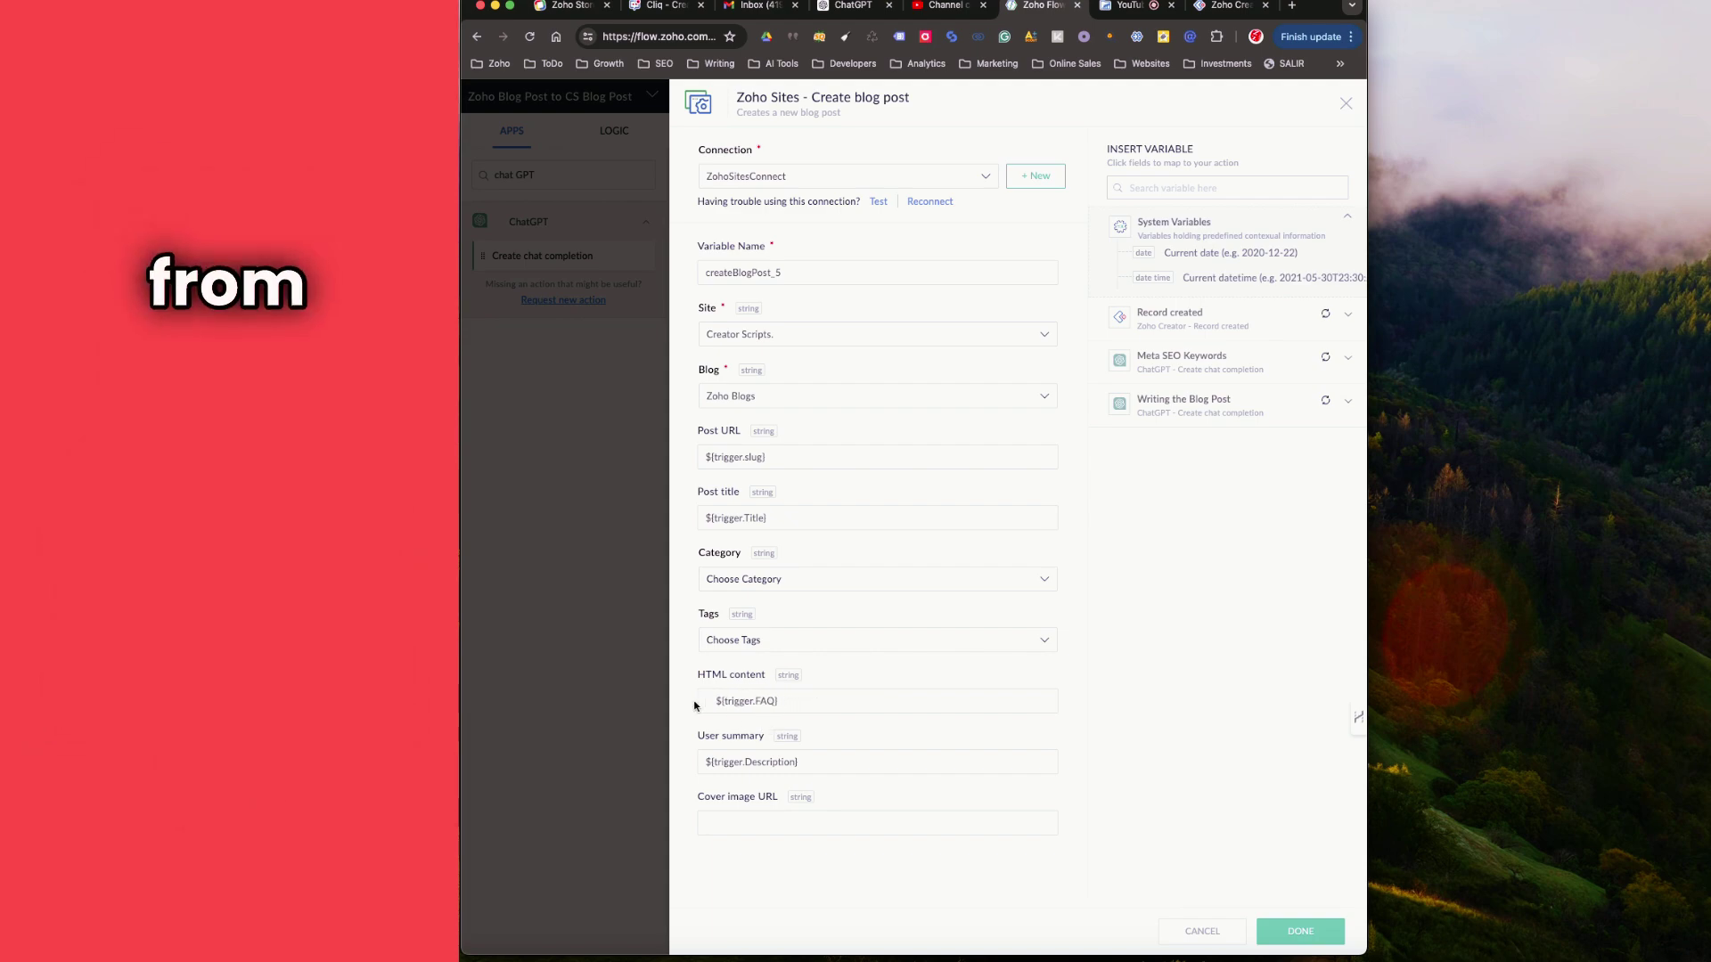
click(1140, 403)
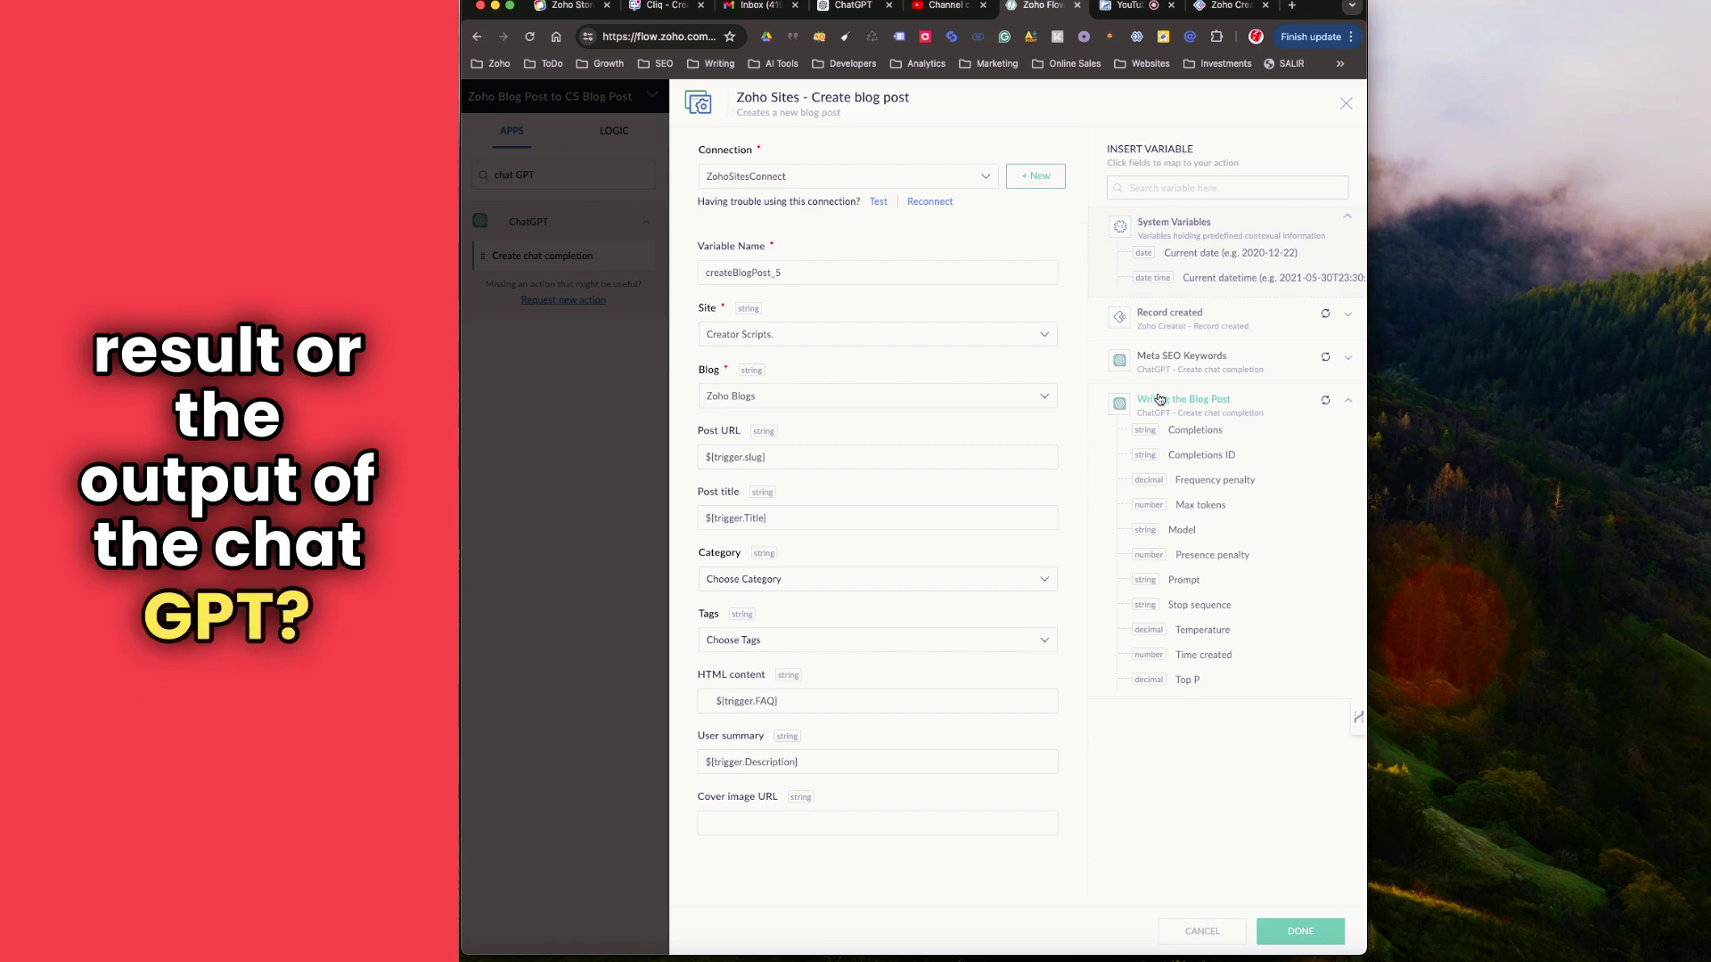
click(1193, 432)
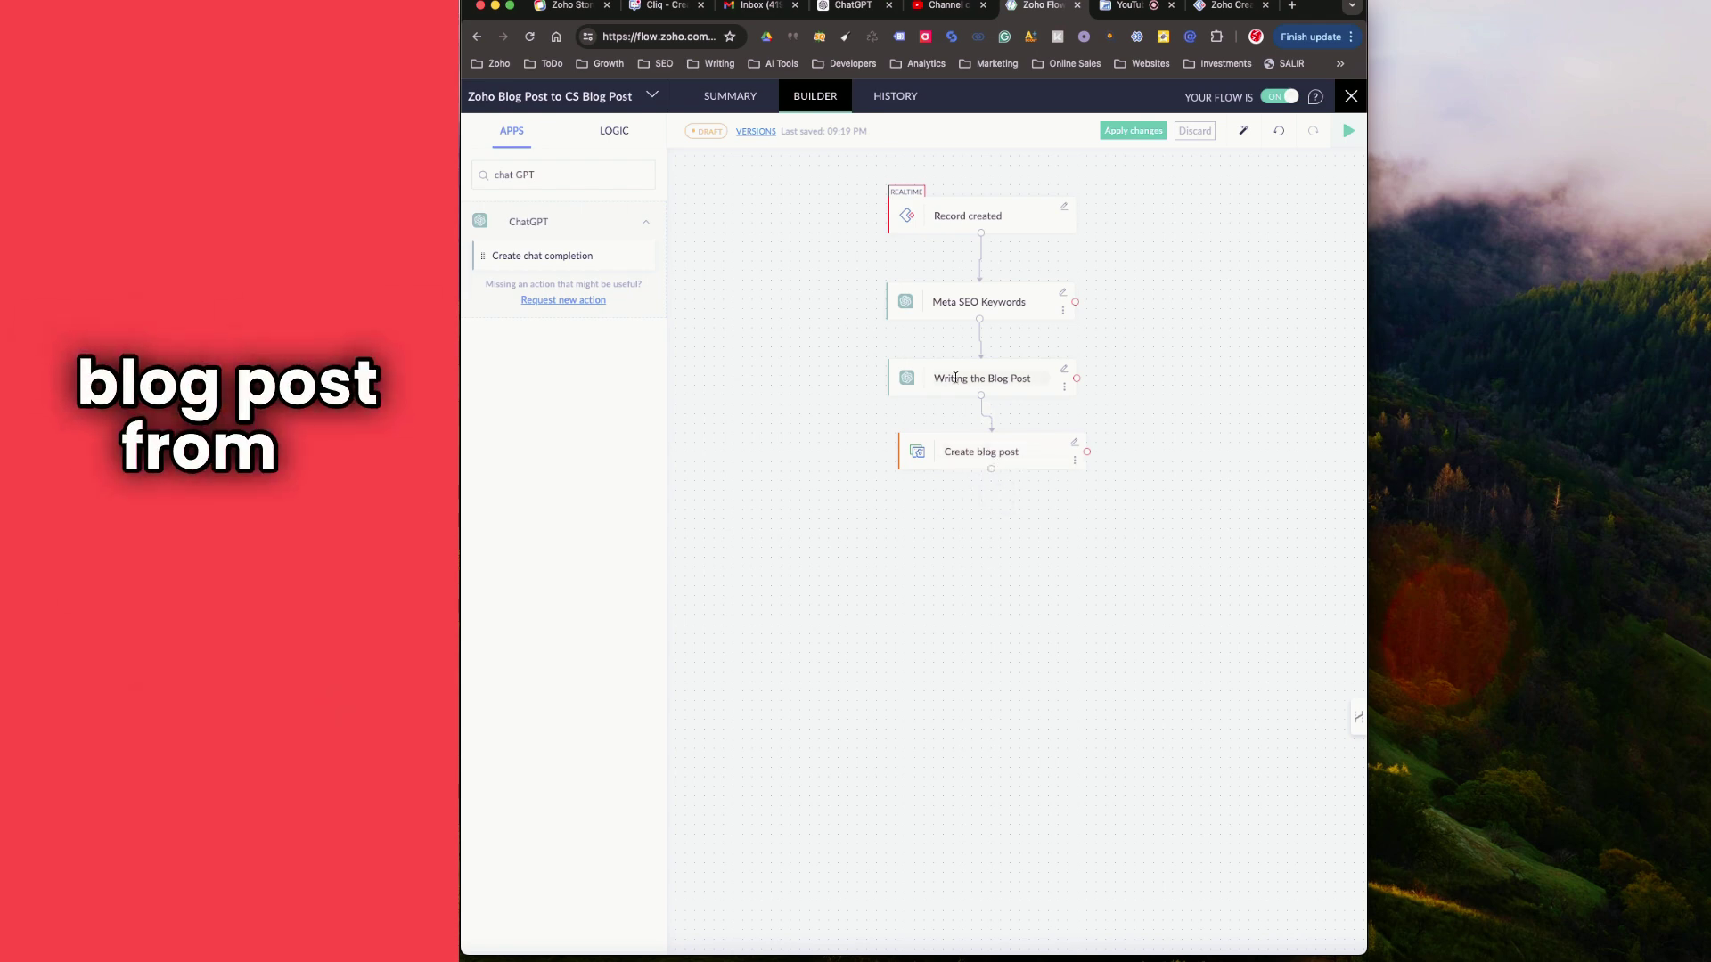
Review the Writing the Blog Post action's settings and the Meta SEO Keywords variables available to it, without changing anything.
click(1065, 370)
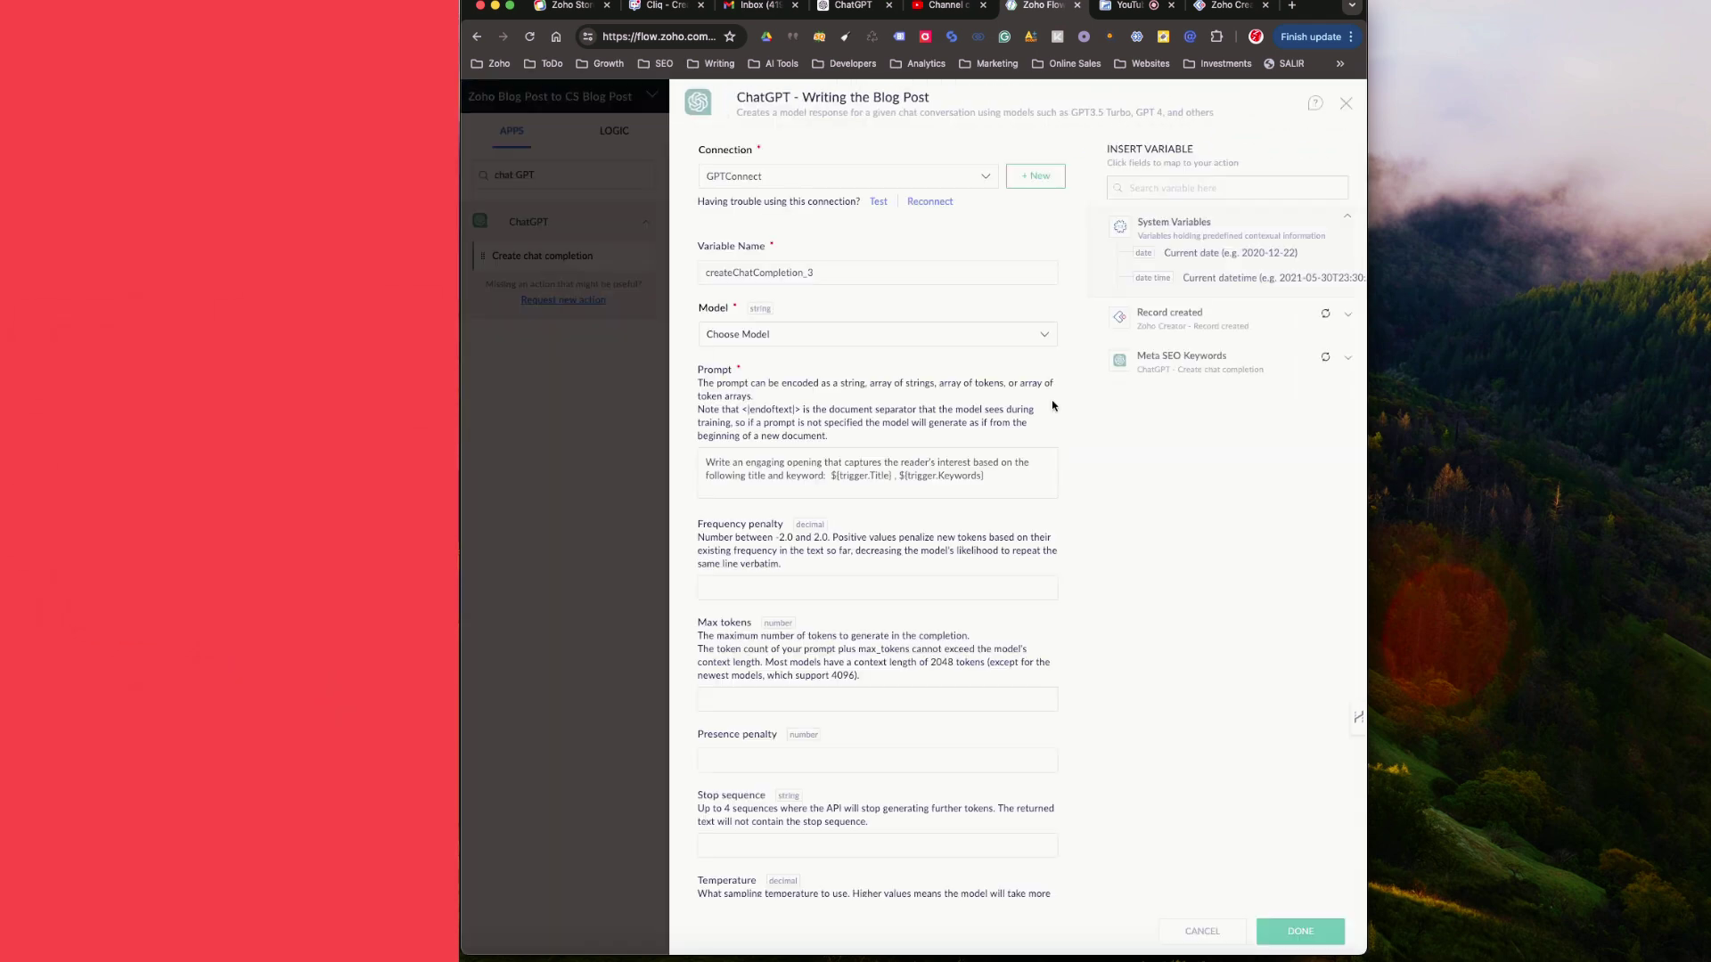
click(1167, 360)
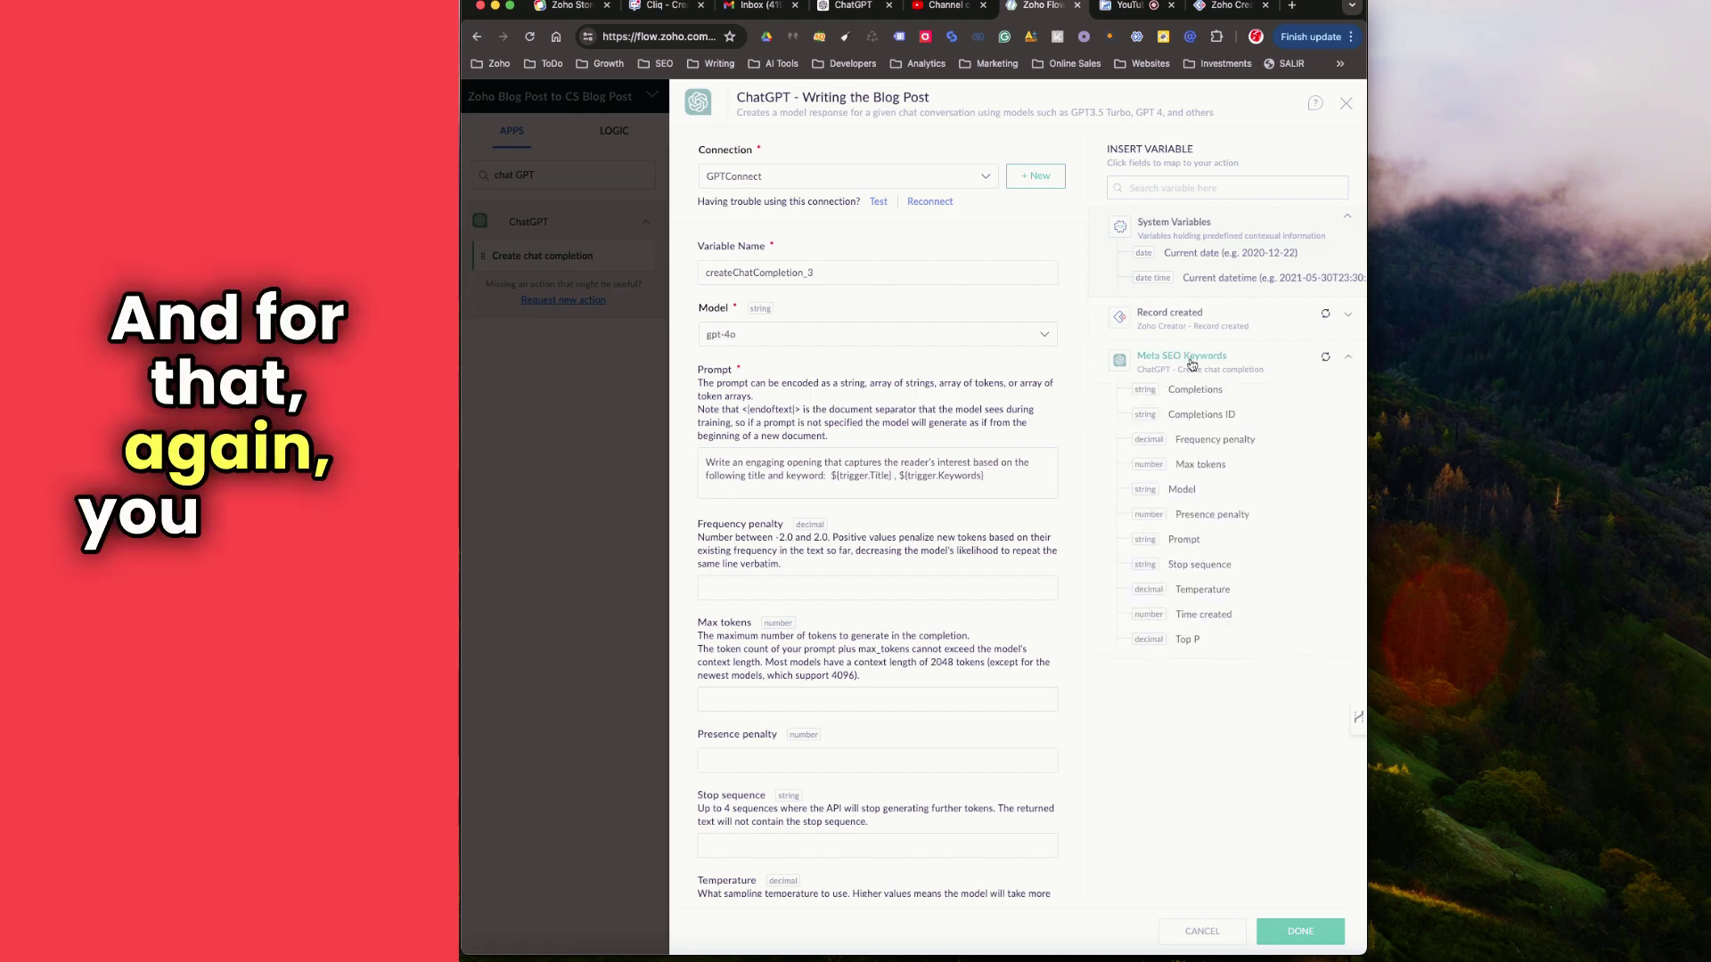
click(1191, 364)
scroll(939, 538, down, 3)
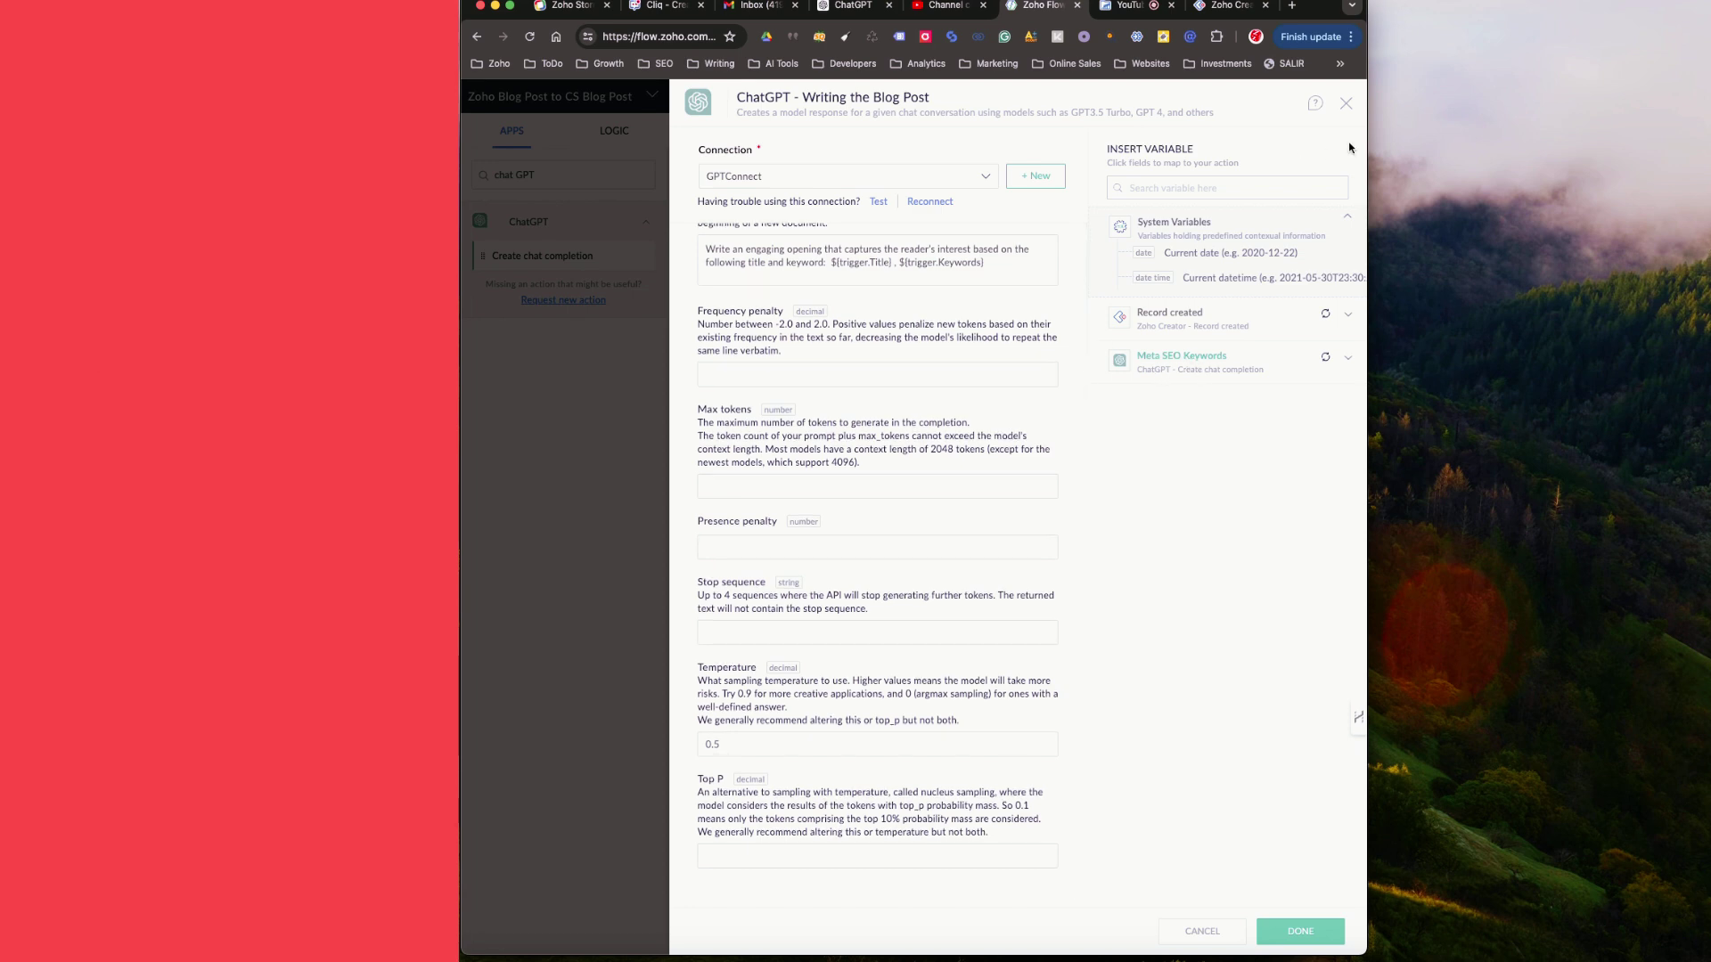
click(1346, 104)
Examine the output variables of Writing the Blog Post and Meta SEO Keywords within the Create blog post settings.
click(1074, 443)
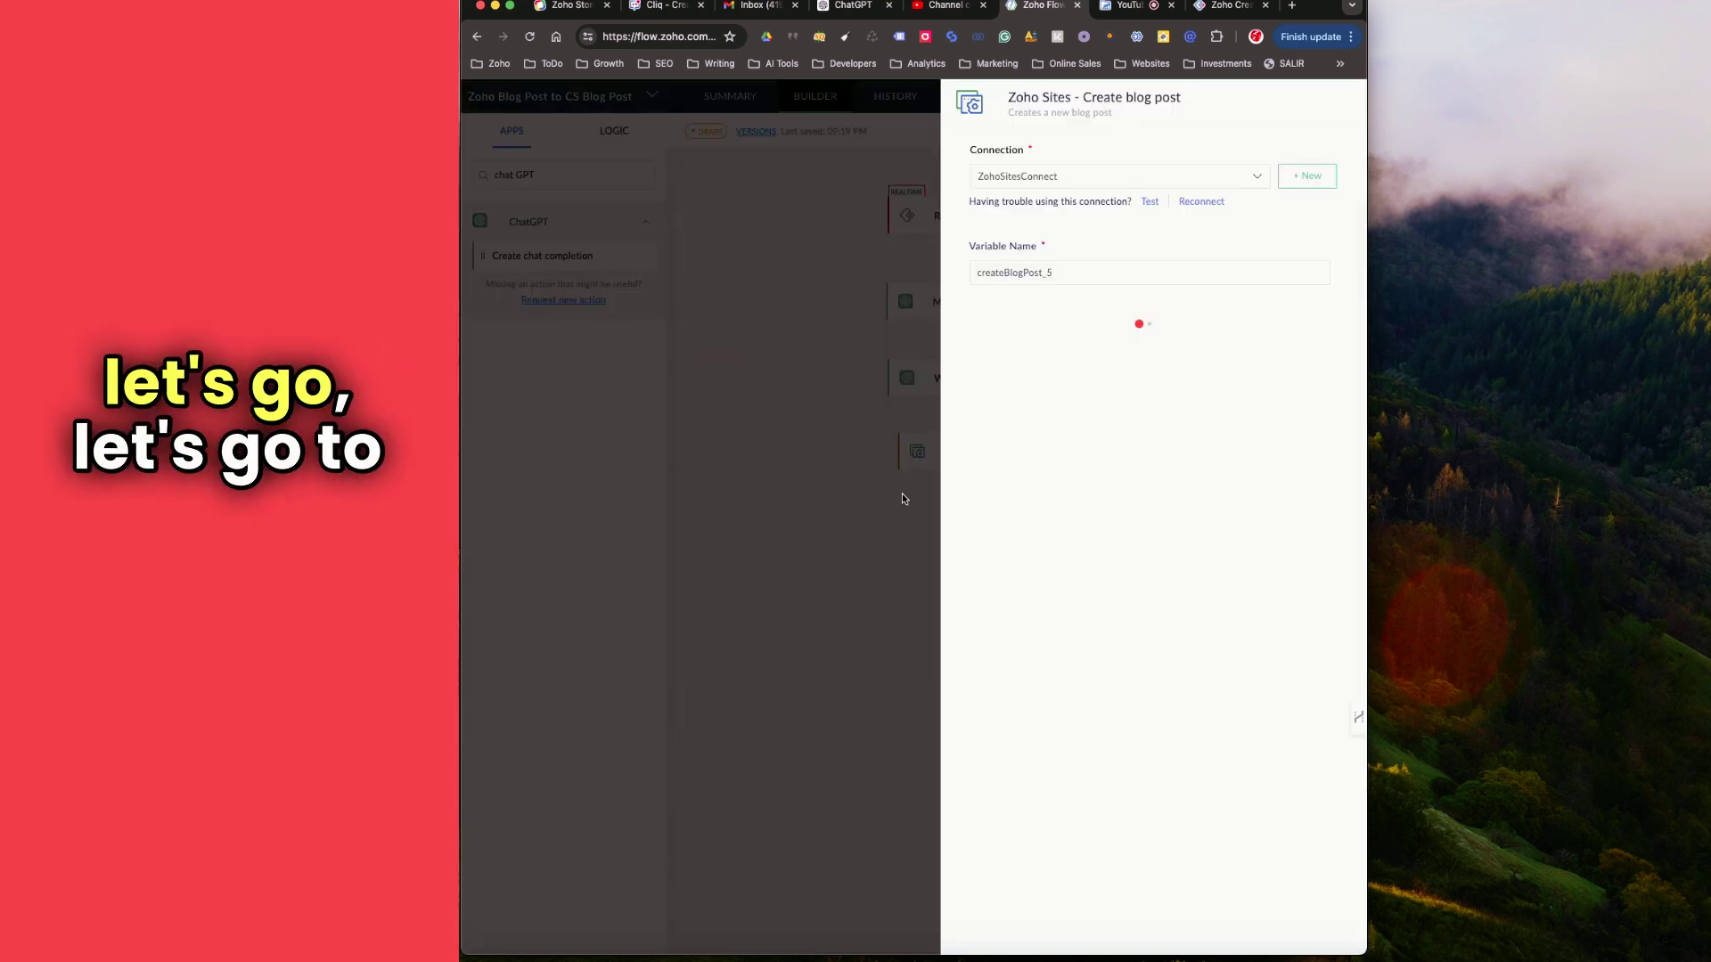
click(1172, 402)
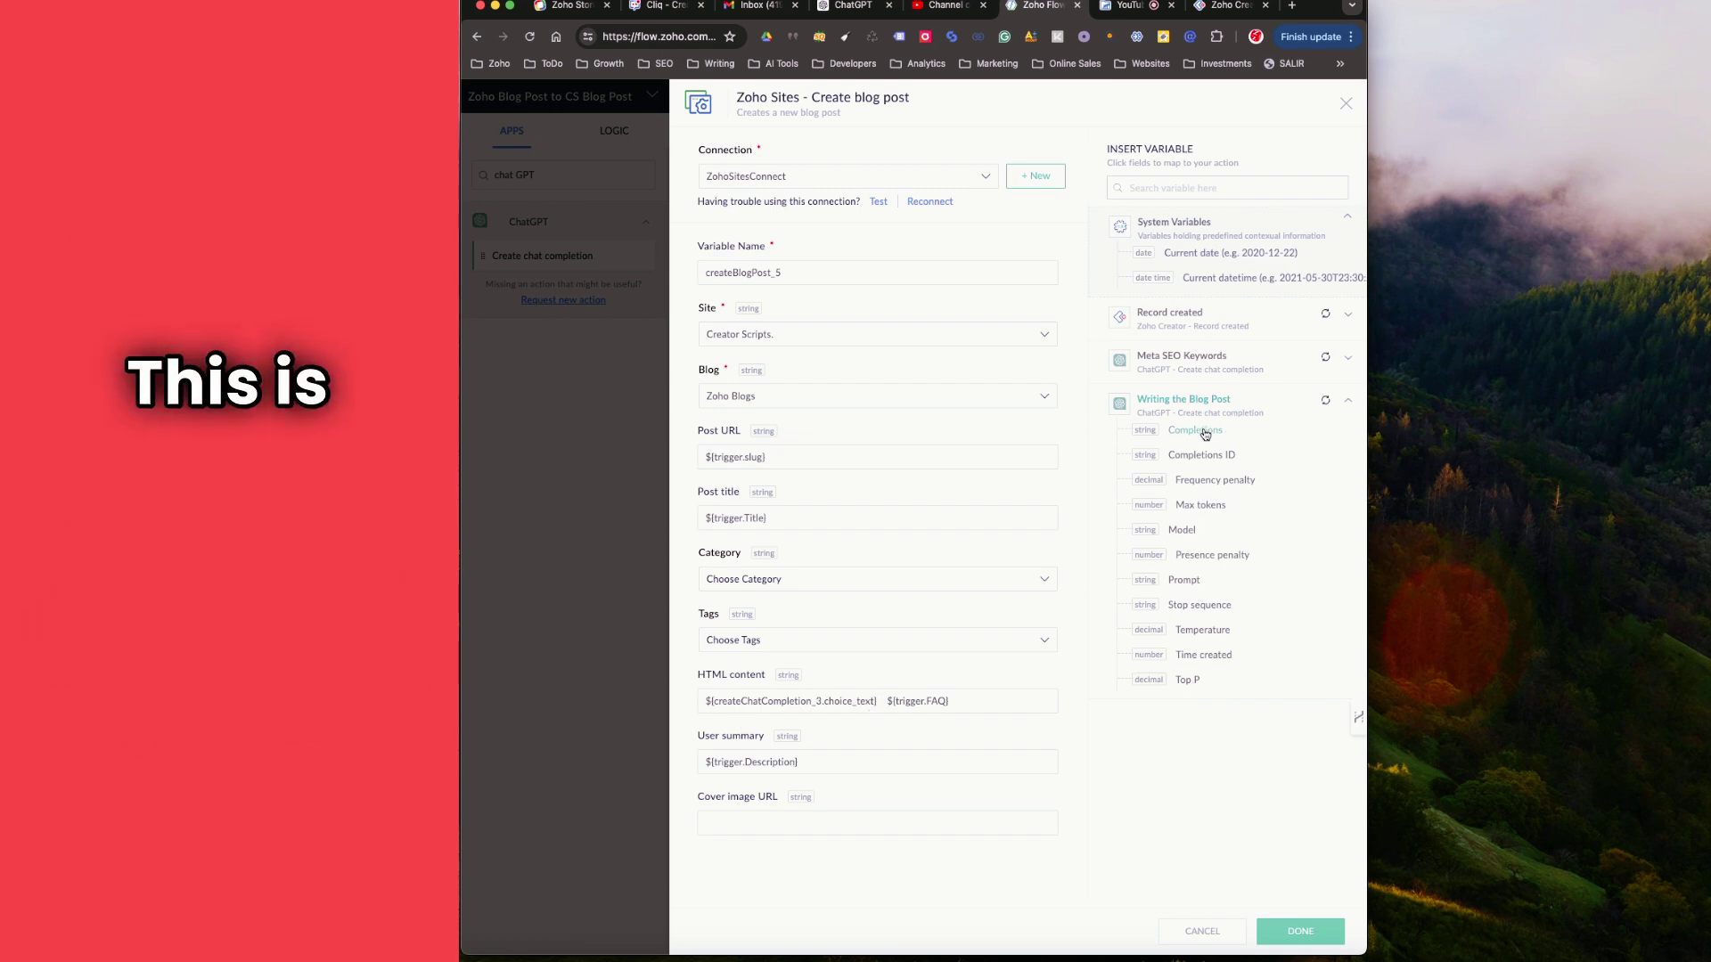
click(1186, 365)
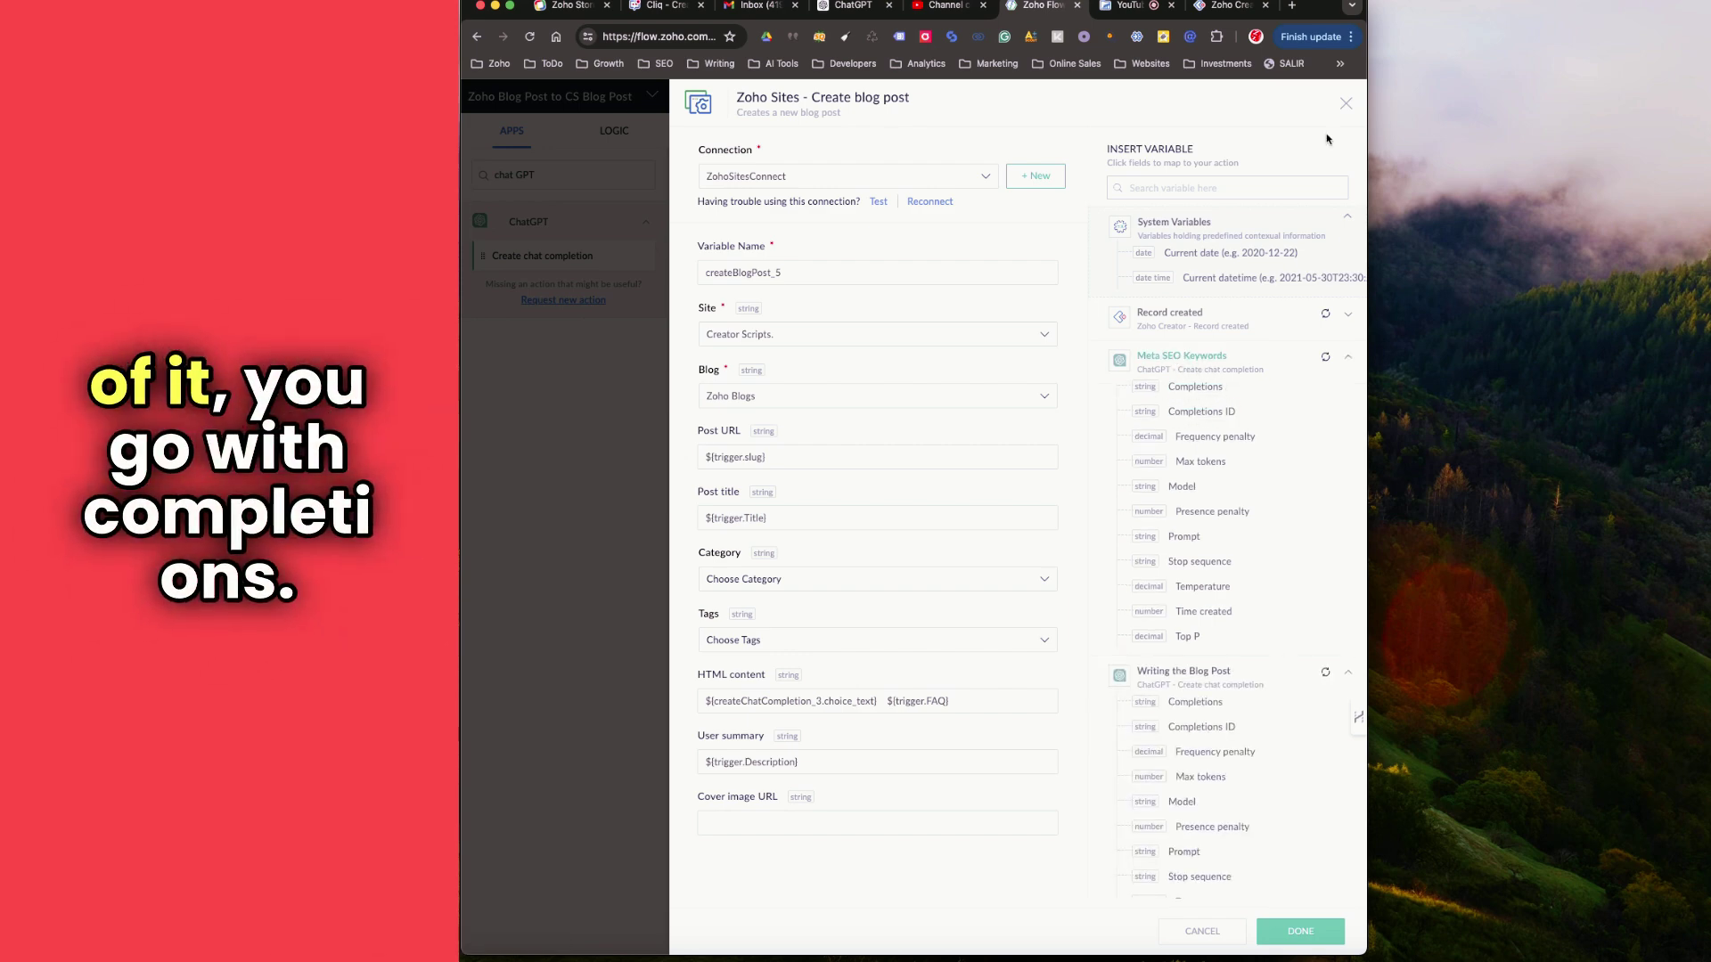
Switch to Zoho Creator, reload it and open the Social Media Automation application to view its blog posts.
click(1222, 8)
click(529, 37)
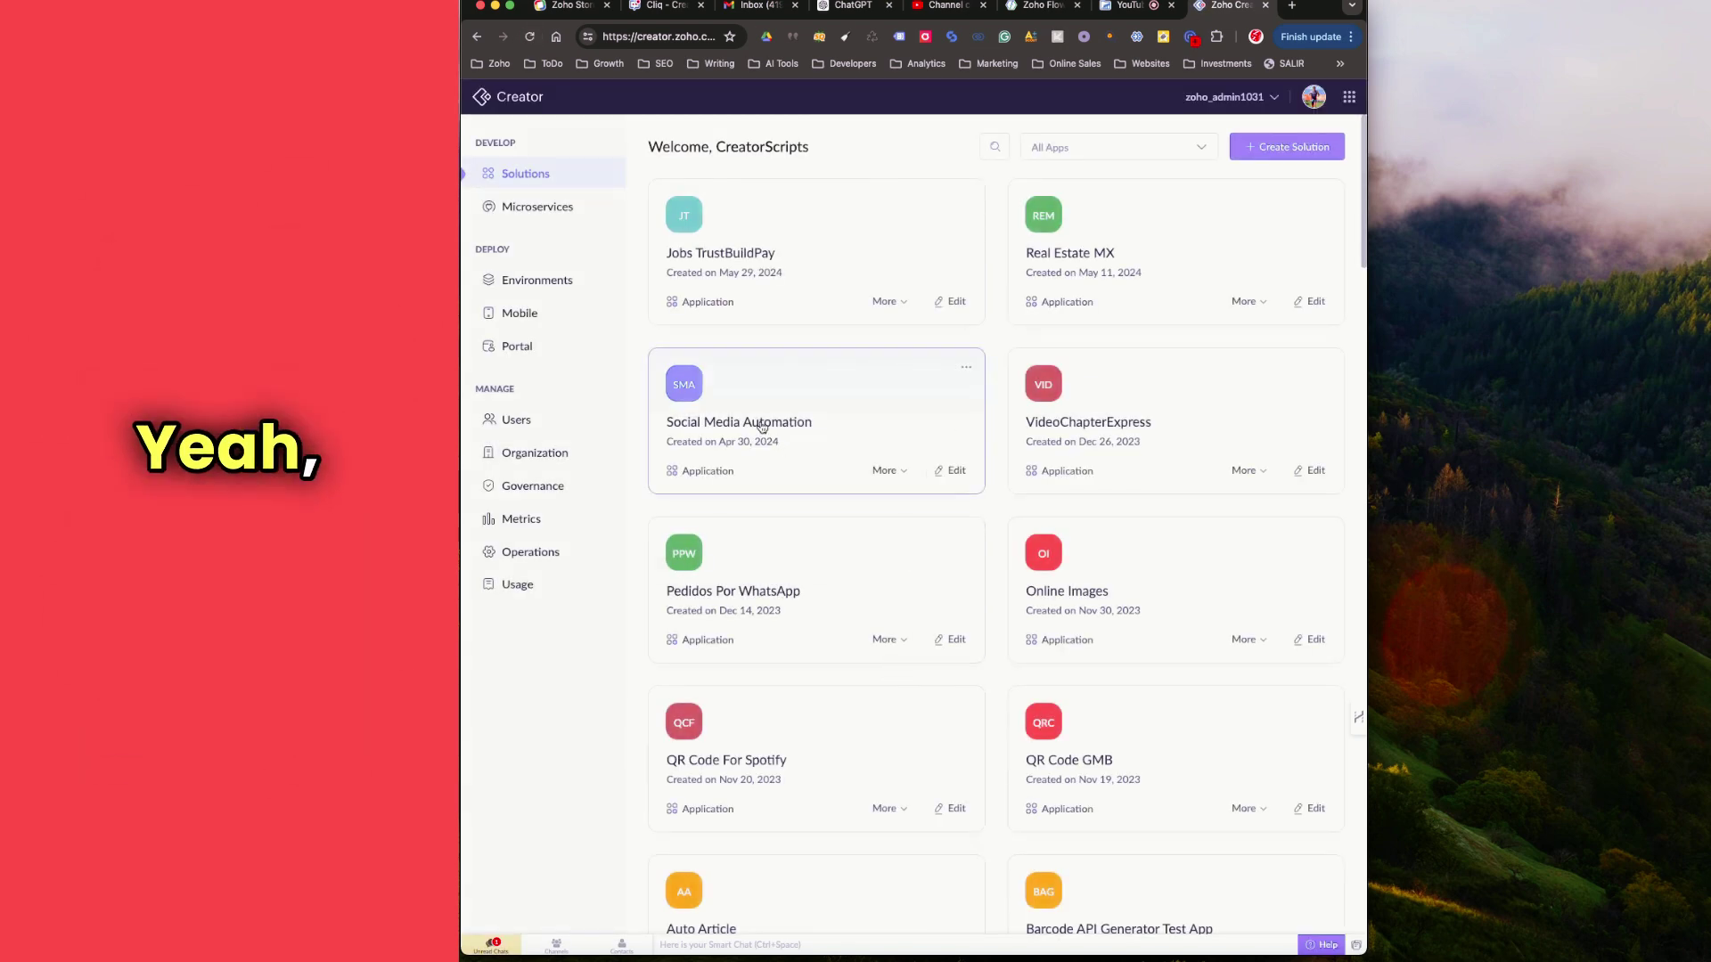
click(747, 403)
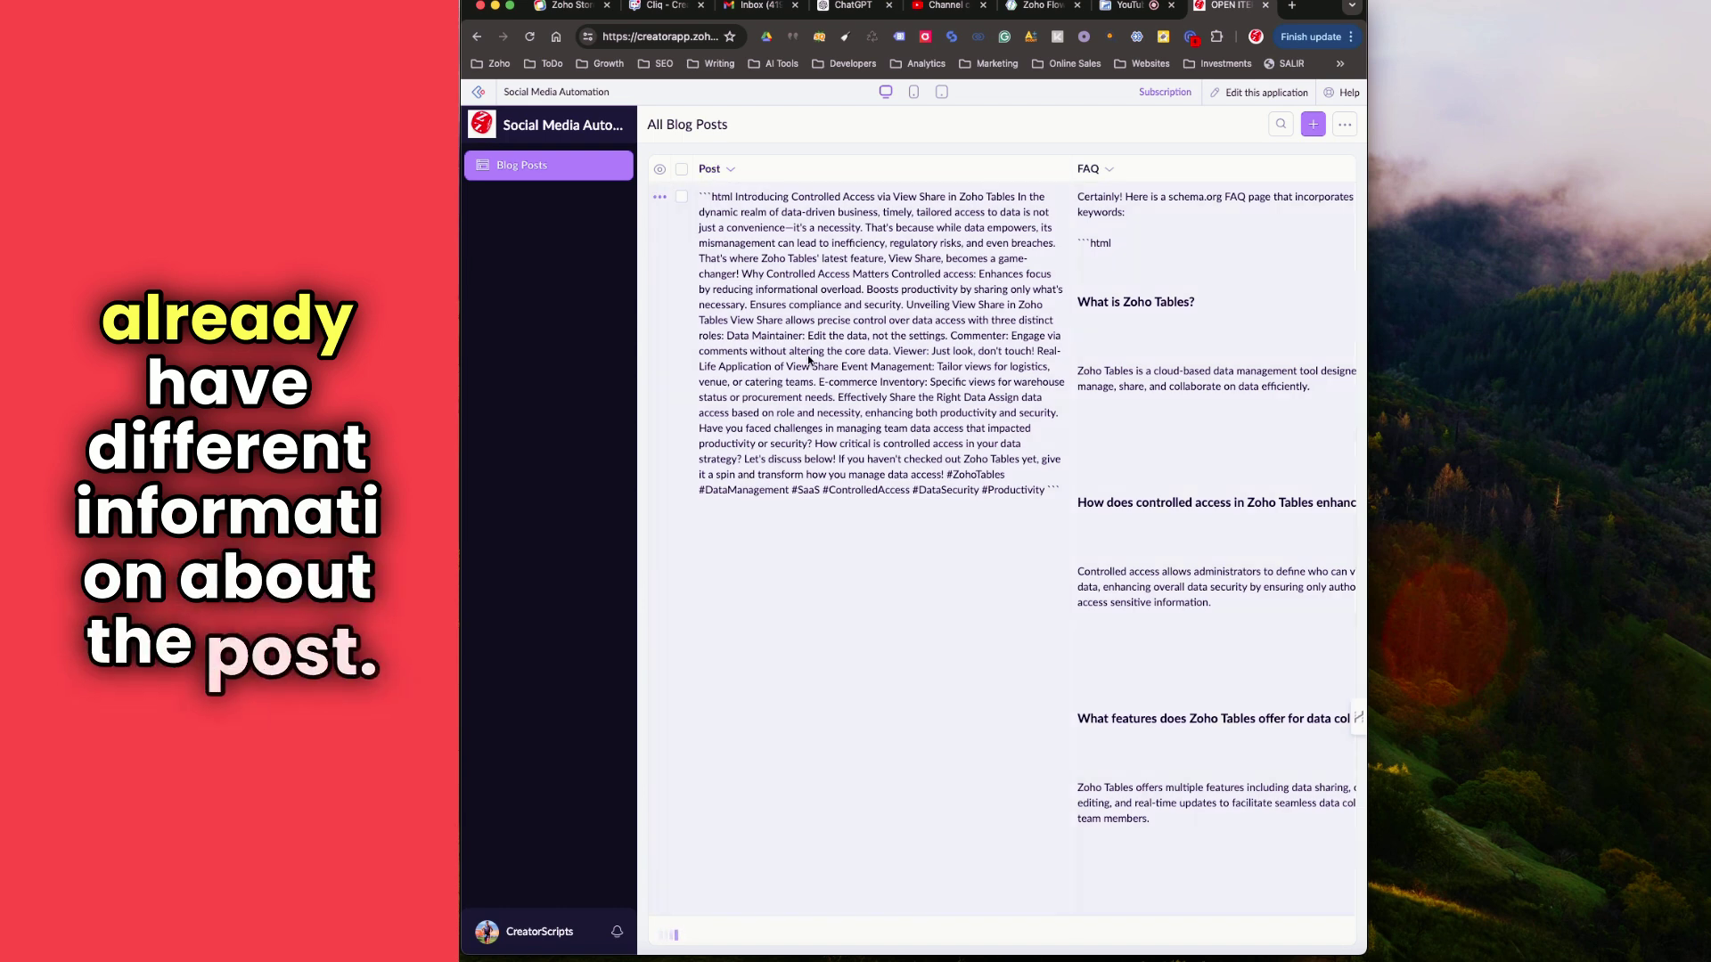
Examine the FAQ, Title and slug columns of the first record in All Blog Posts, comparing the slug's wording with the title.
scroll(1083, 259, right, 5)
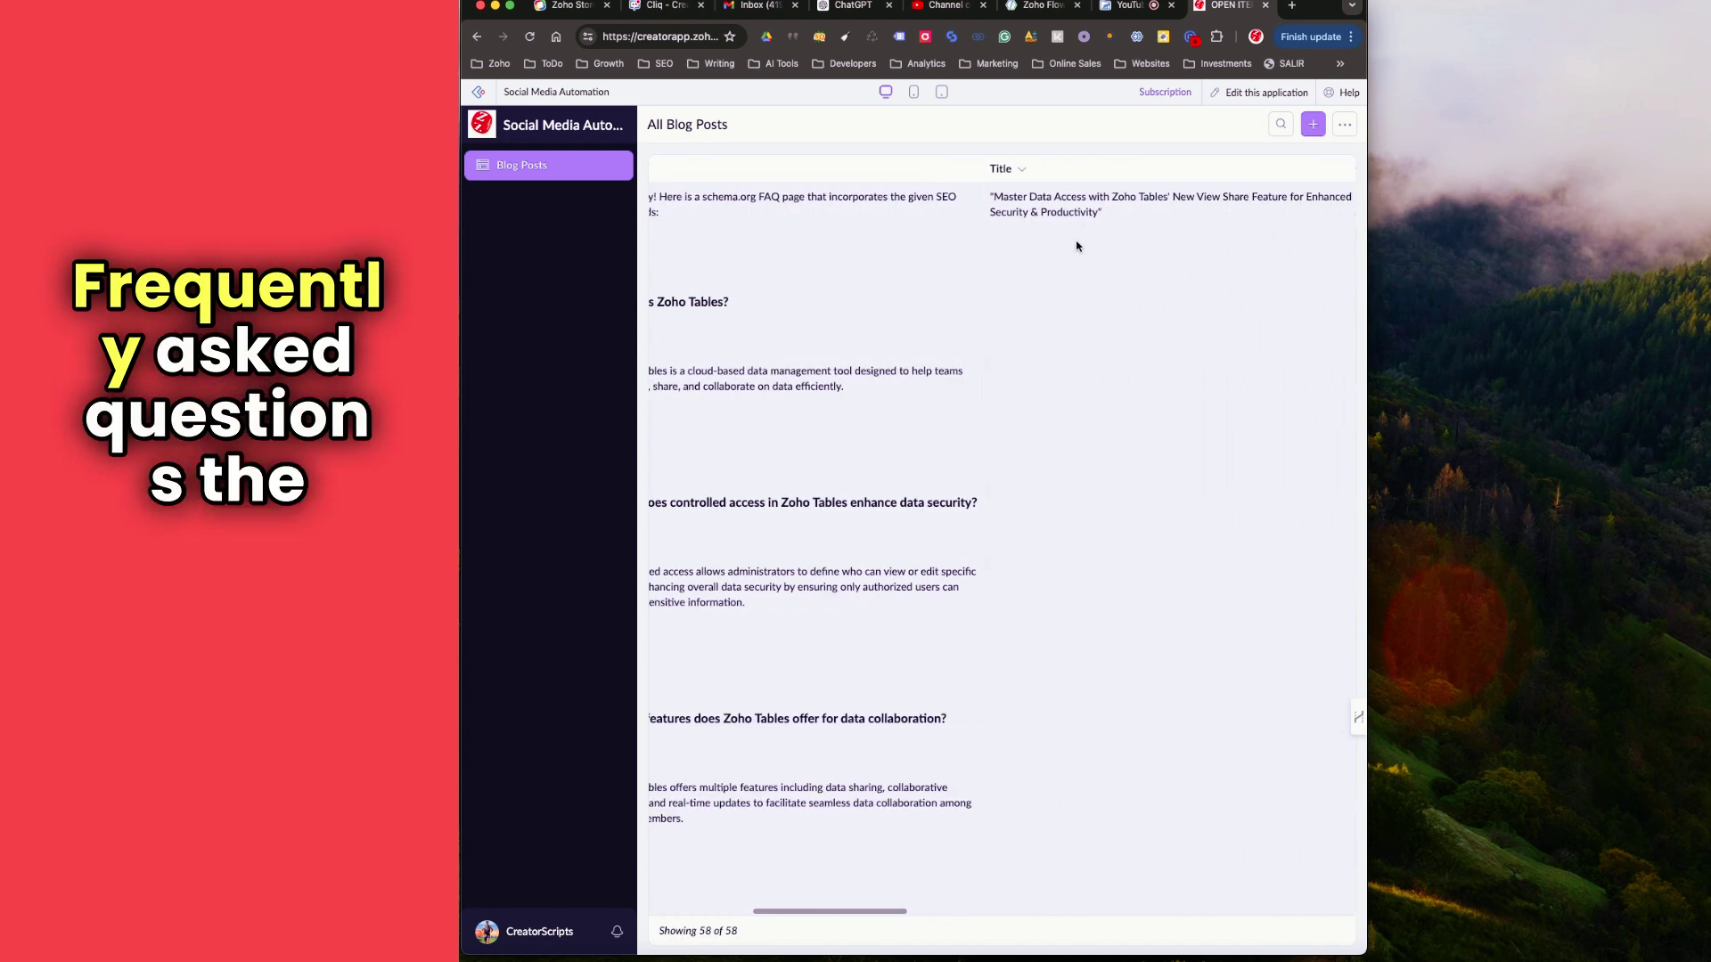
scroll(1076, 246, right, 4)
drag(980, 198, 1225, 203)
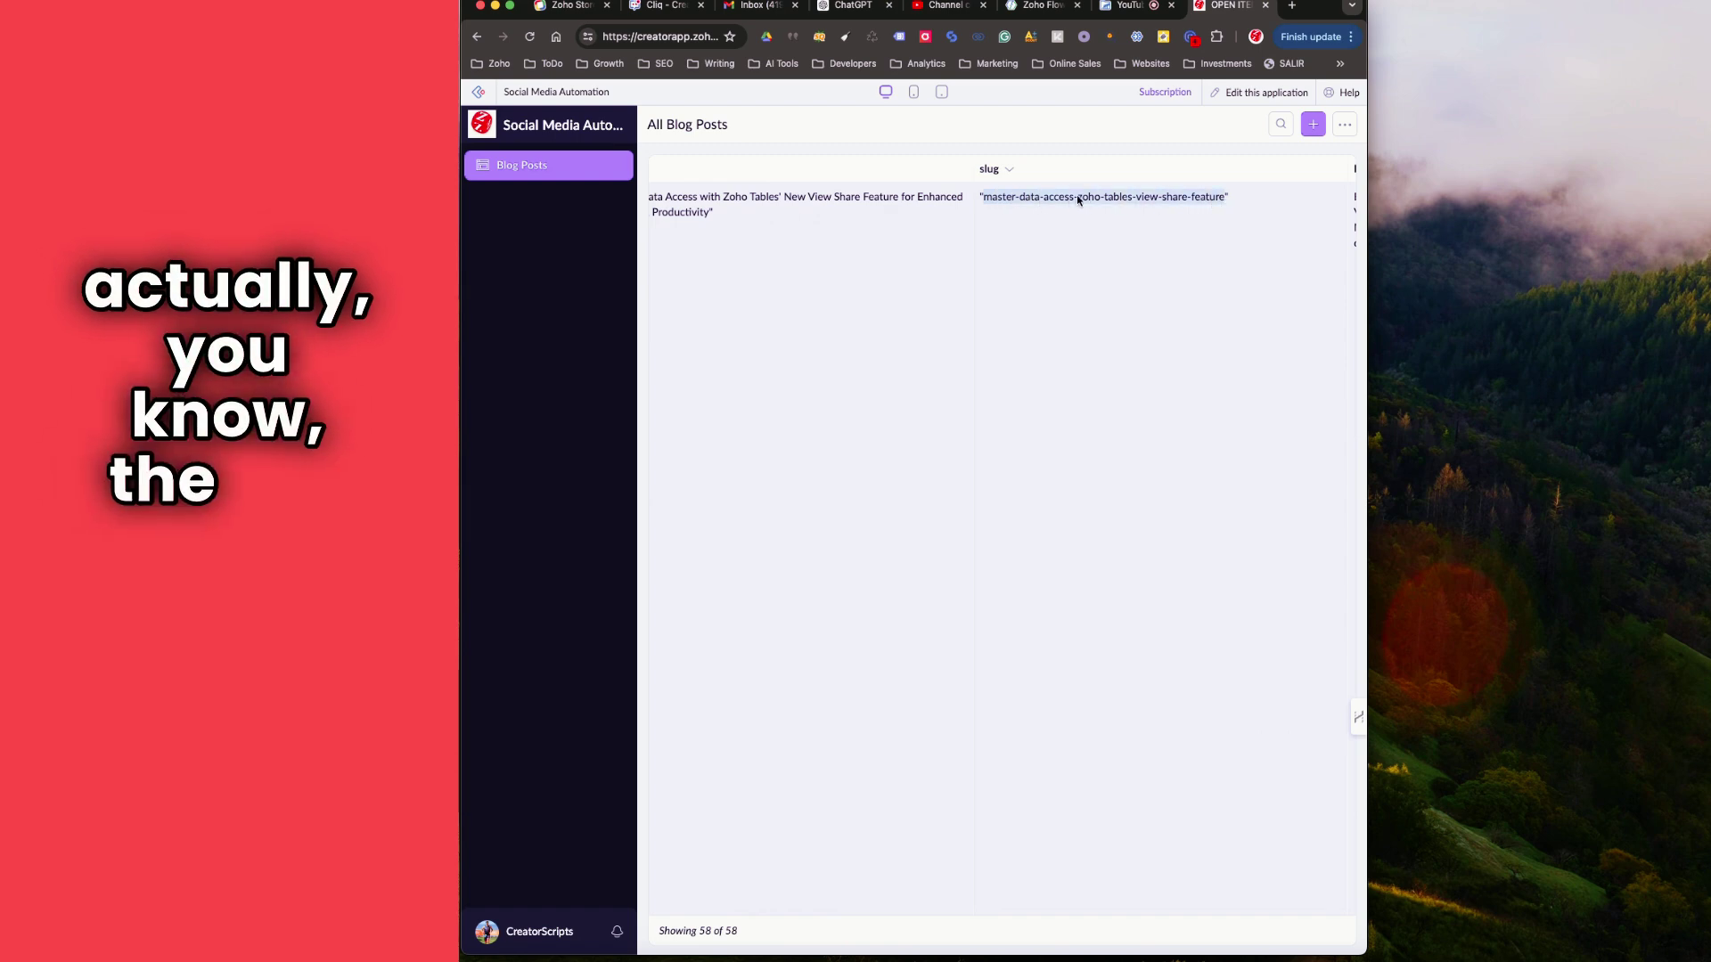
scroll(1085, 221, right, 3)
scroll(1079, 209, left, 2)
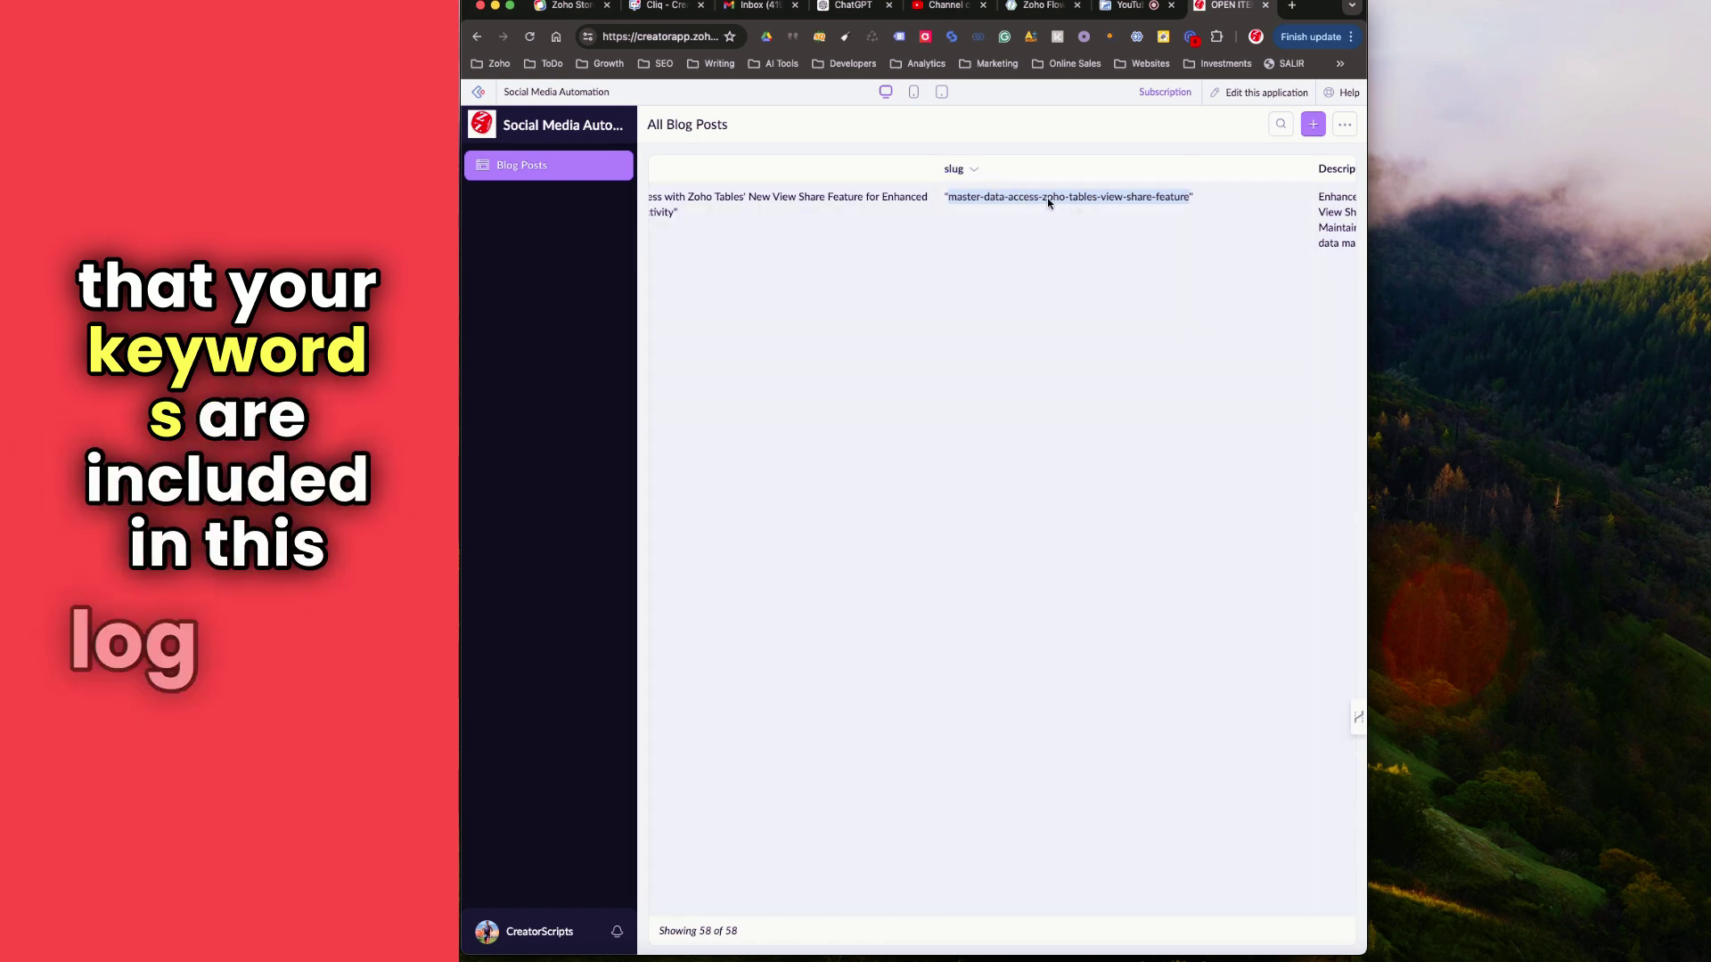
scroll(1048, 203, left, 1)
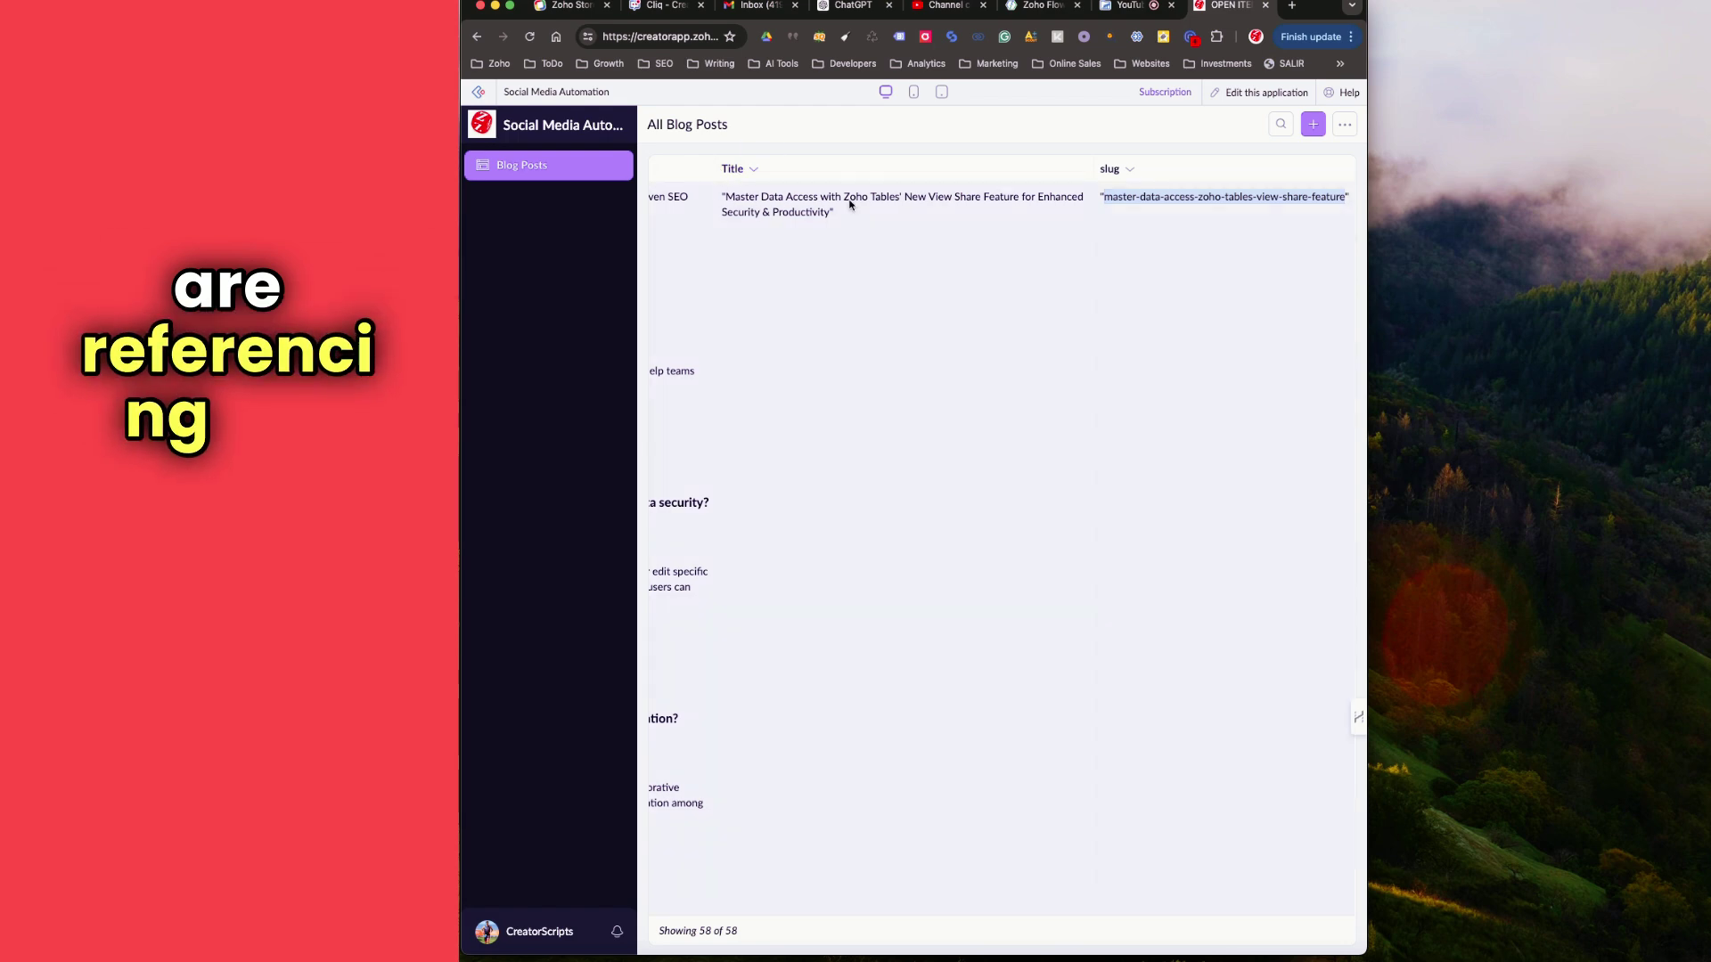
scroll(1008, 222, right, 5)
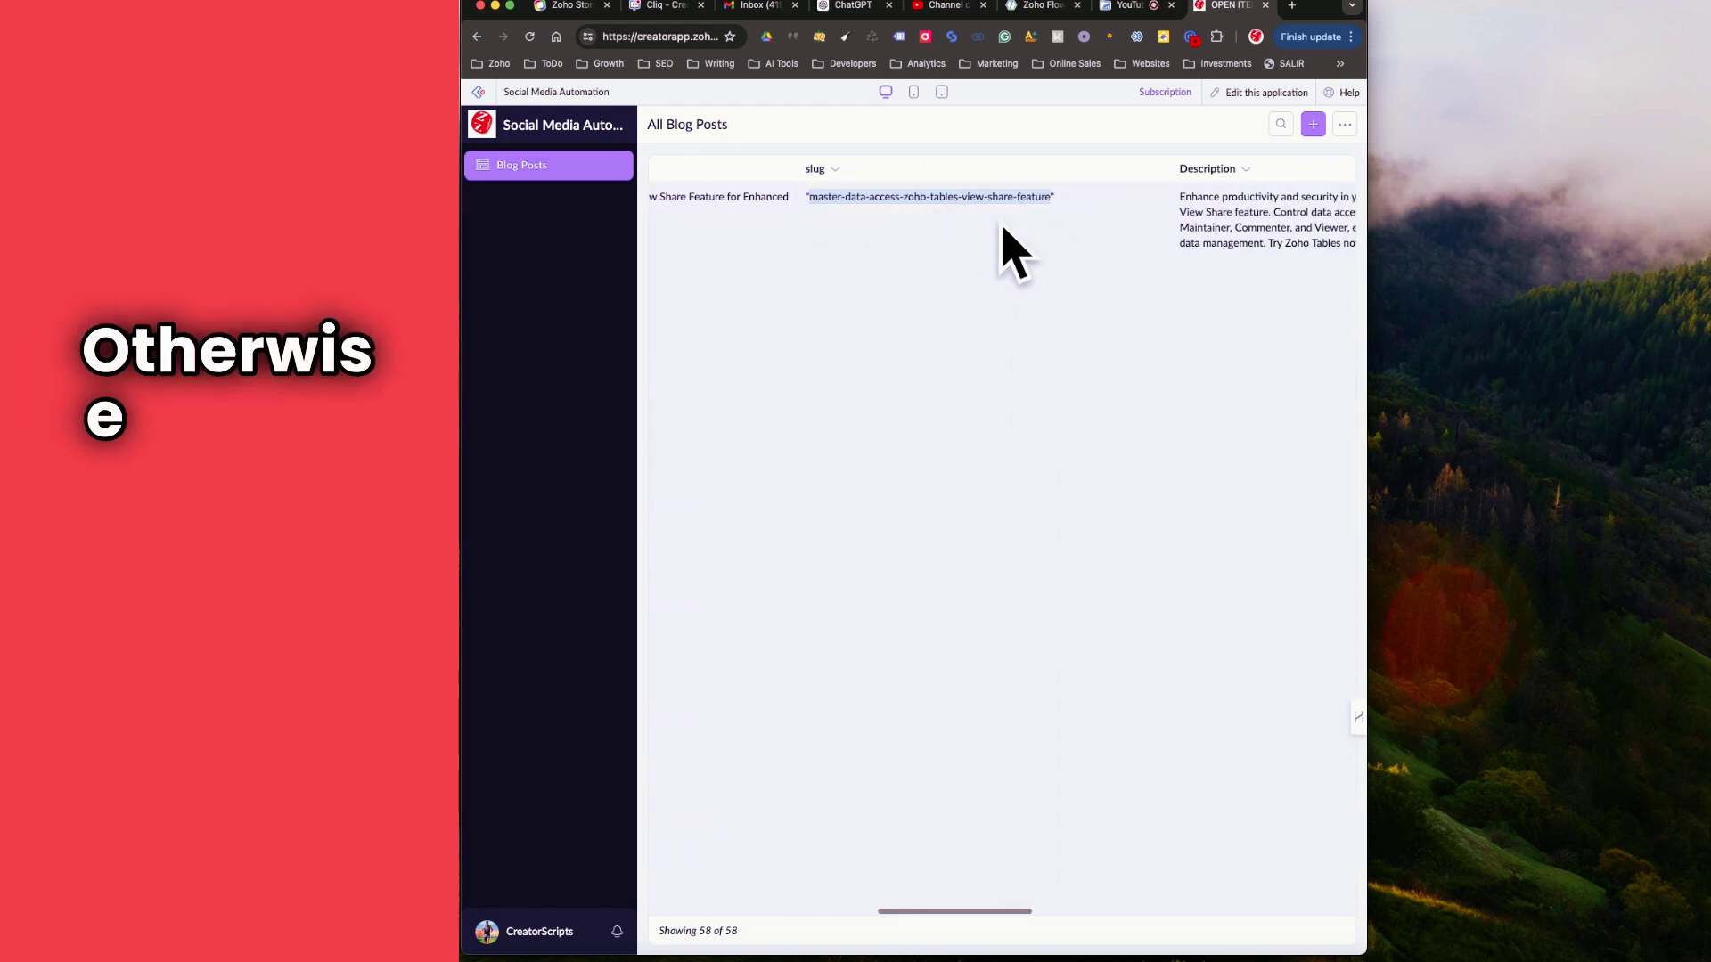
Examine the same record's Description, Keywords, Zoho Blog Url, Zoho Blog Image Url and Language columns.
scroll(926, 213, right, 8)
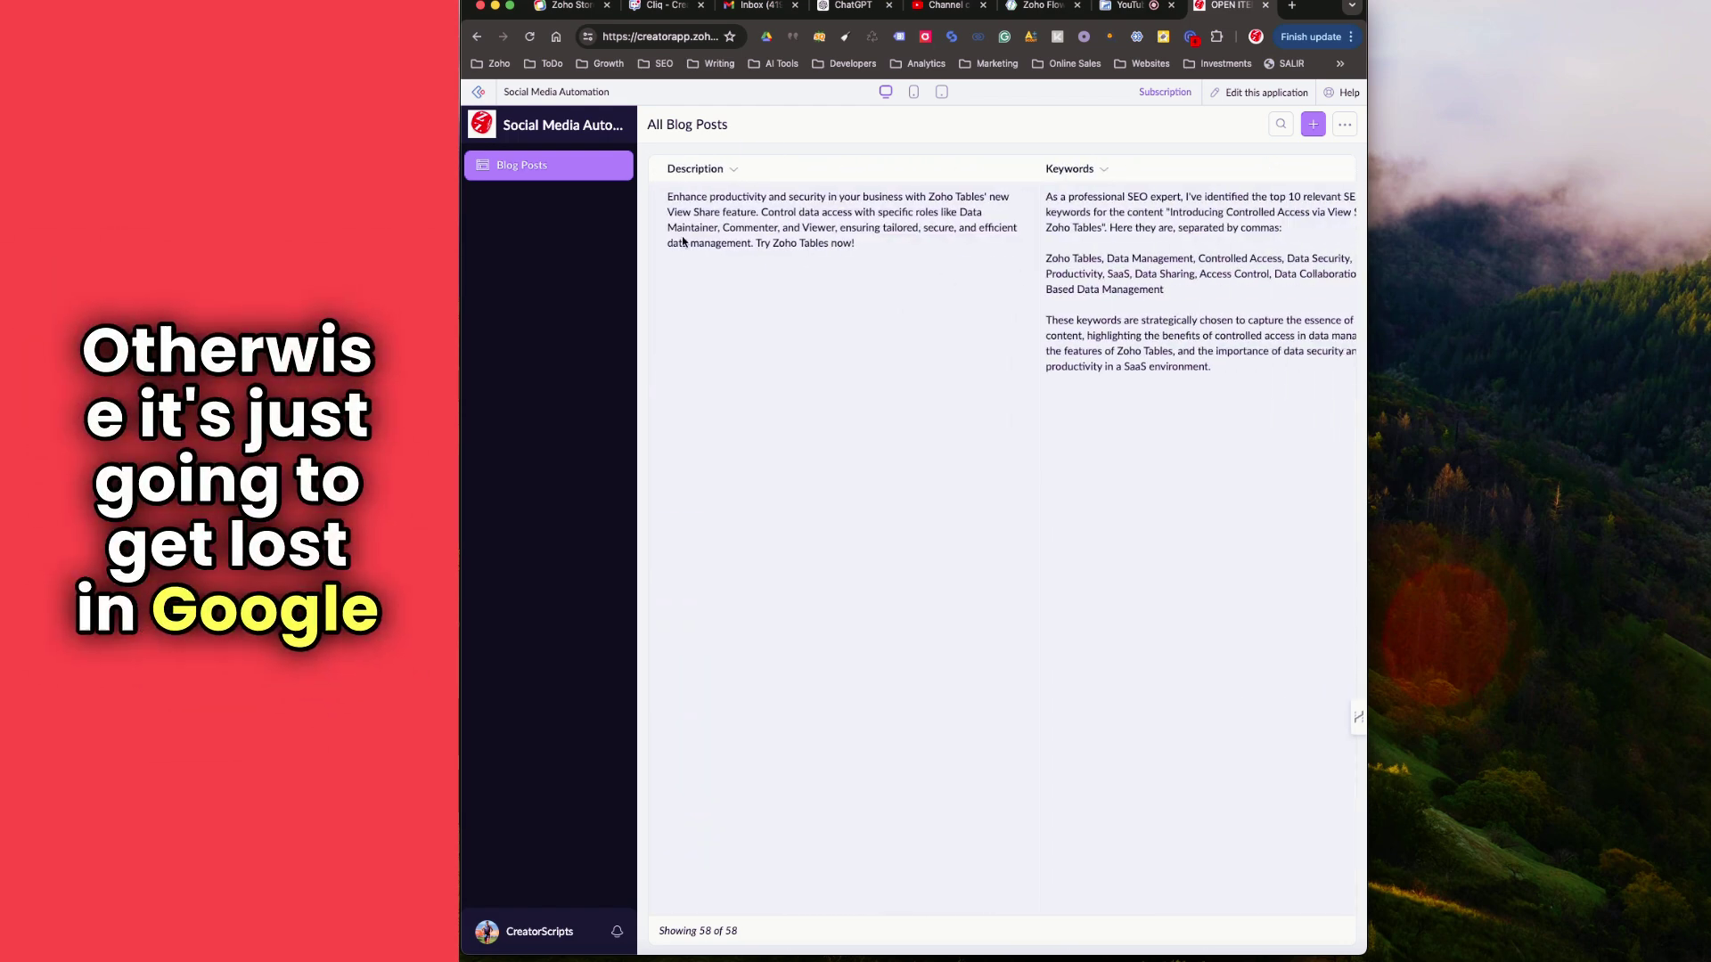
scroll(906, 253, right, 3)
drag(905, 256, 1054, 305)
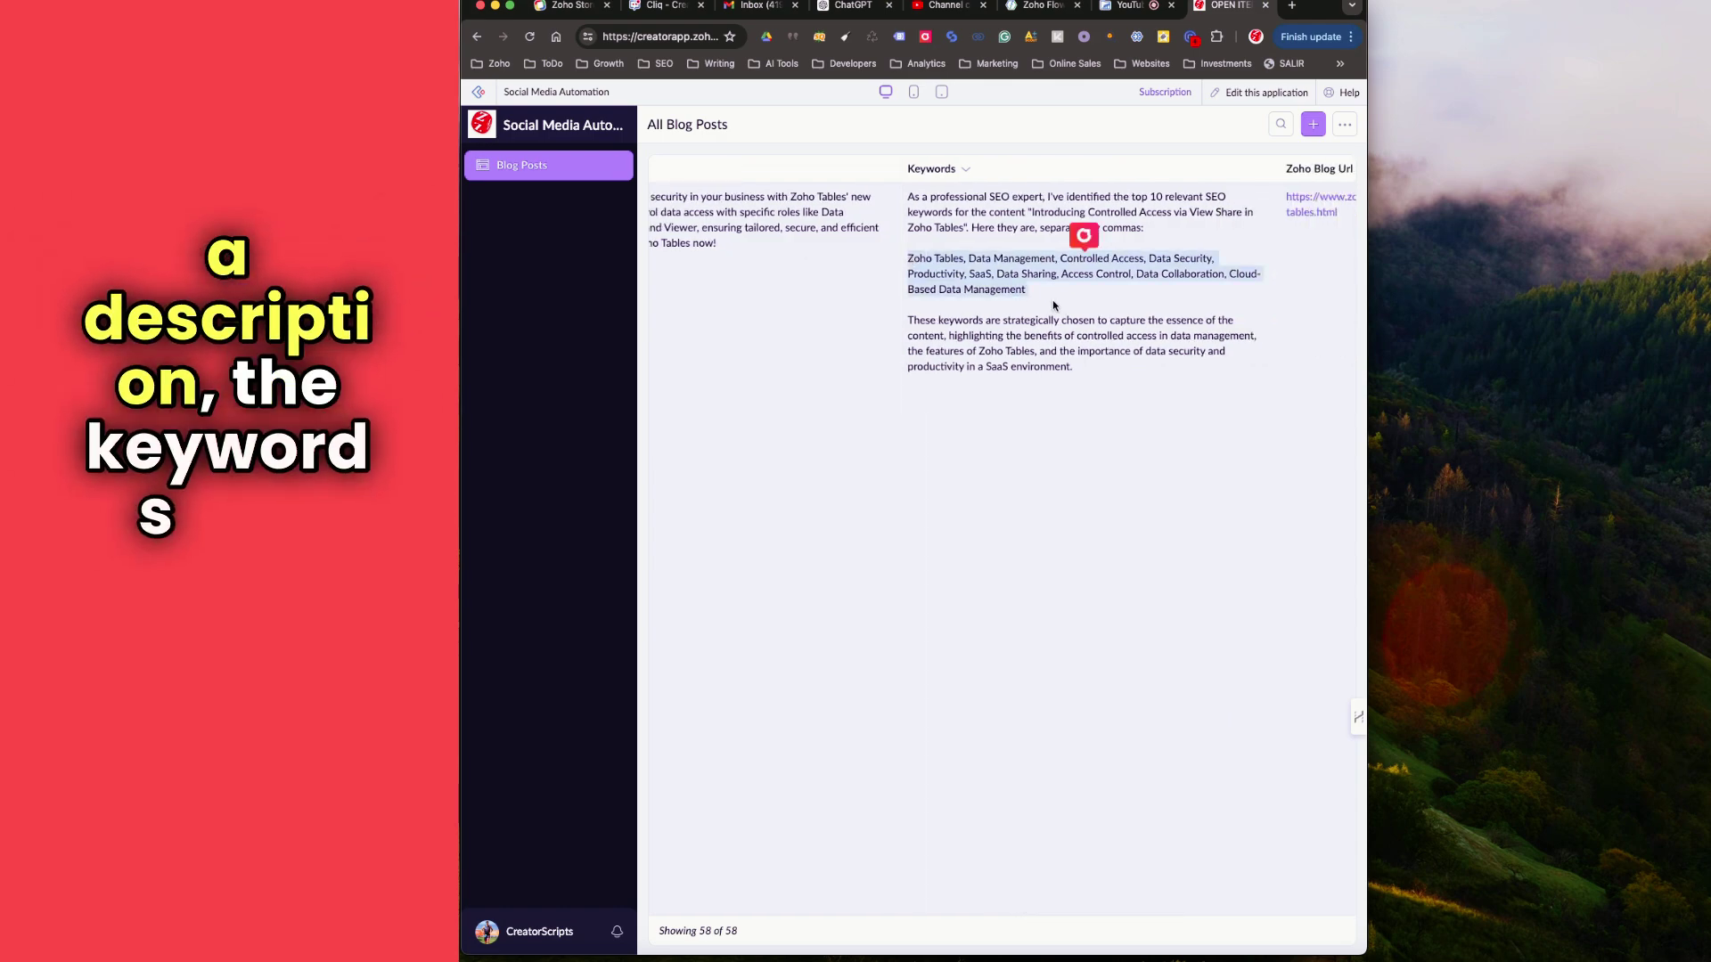
scroll(1053, 306, right, 6)
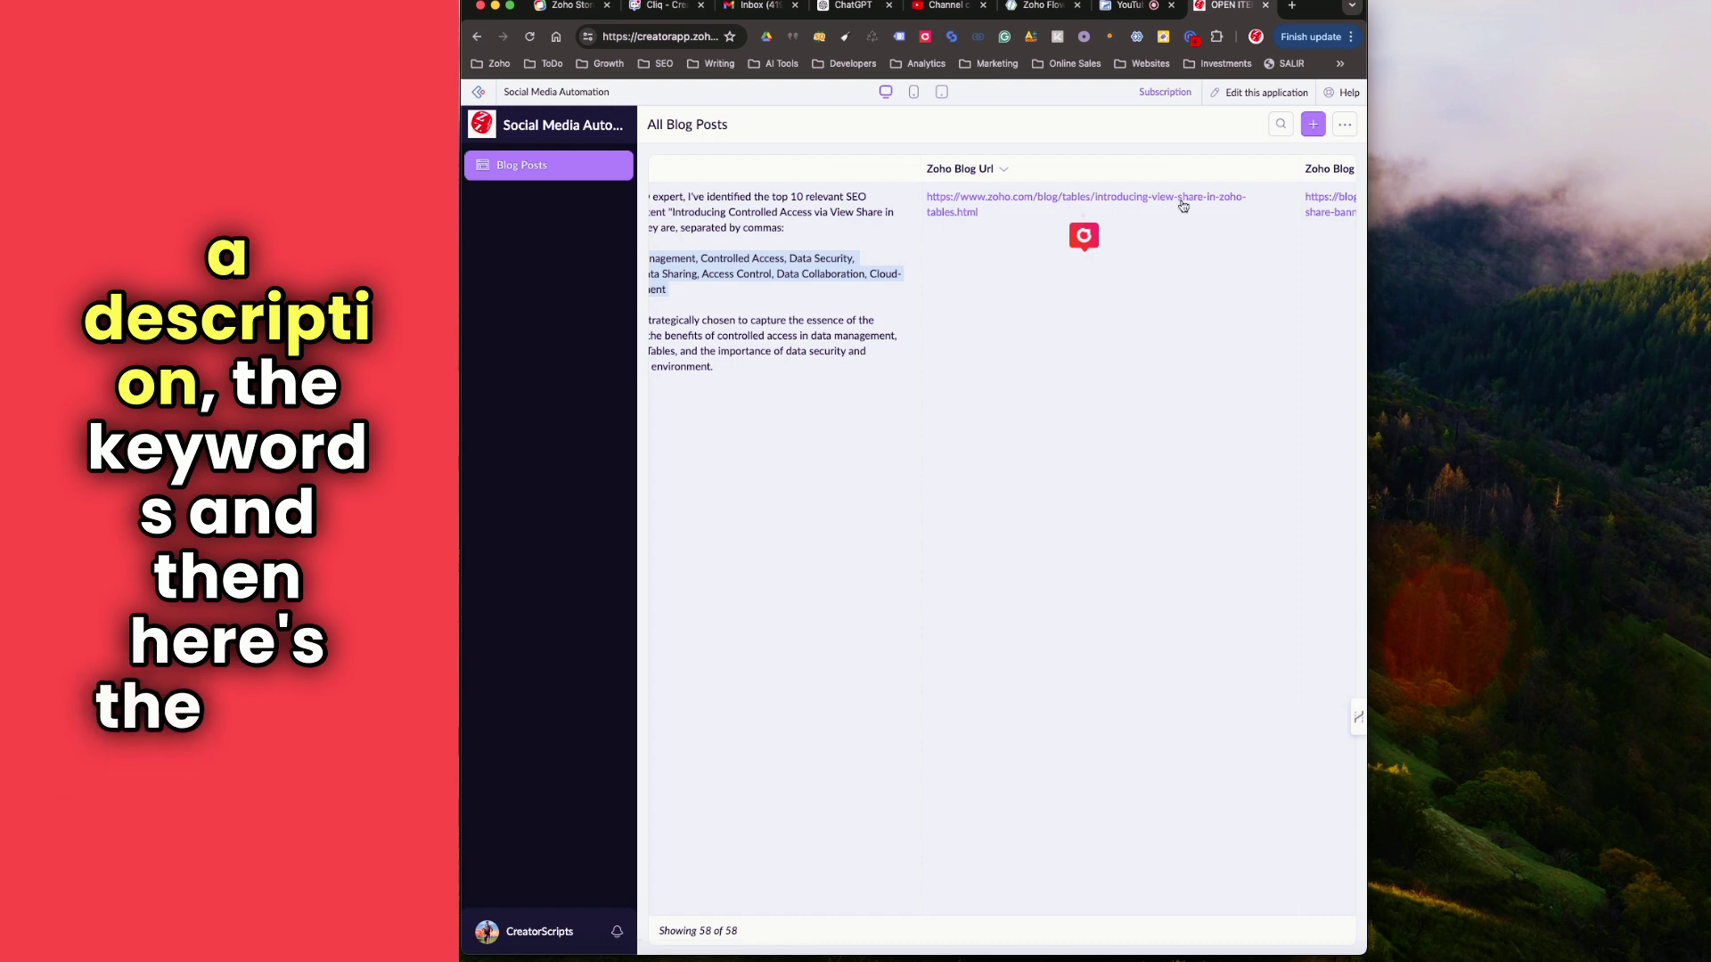
scroll(1158, 197, right, 5)
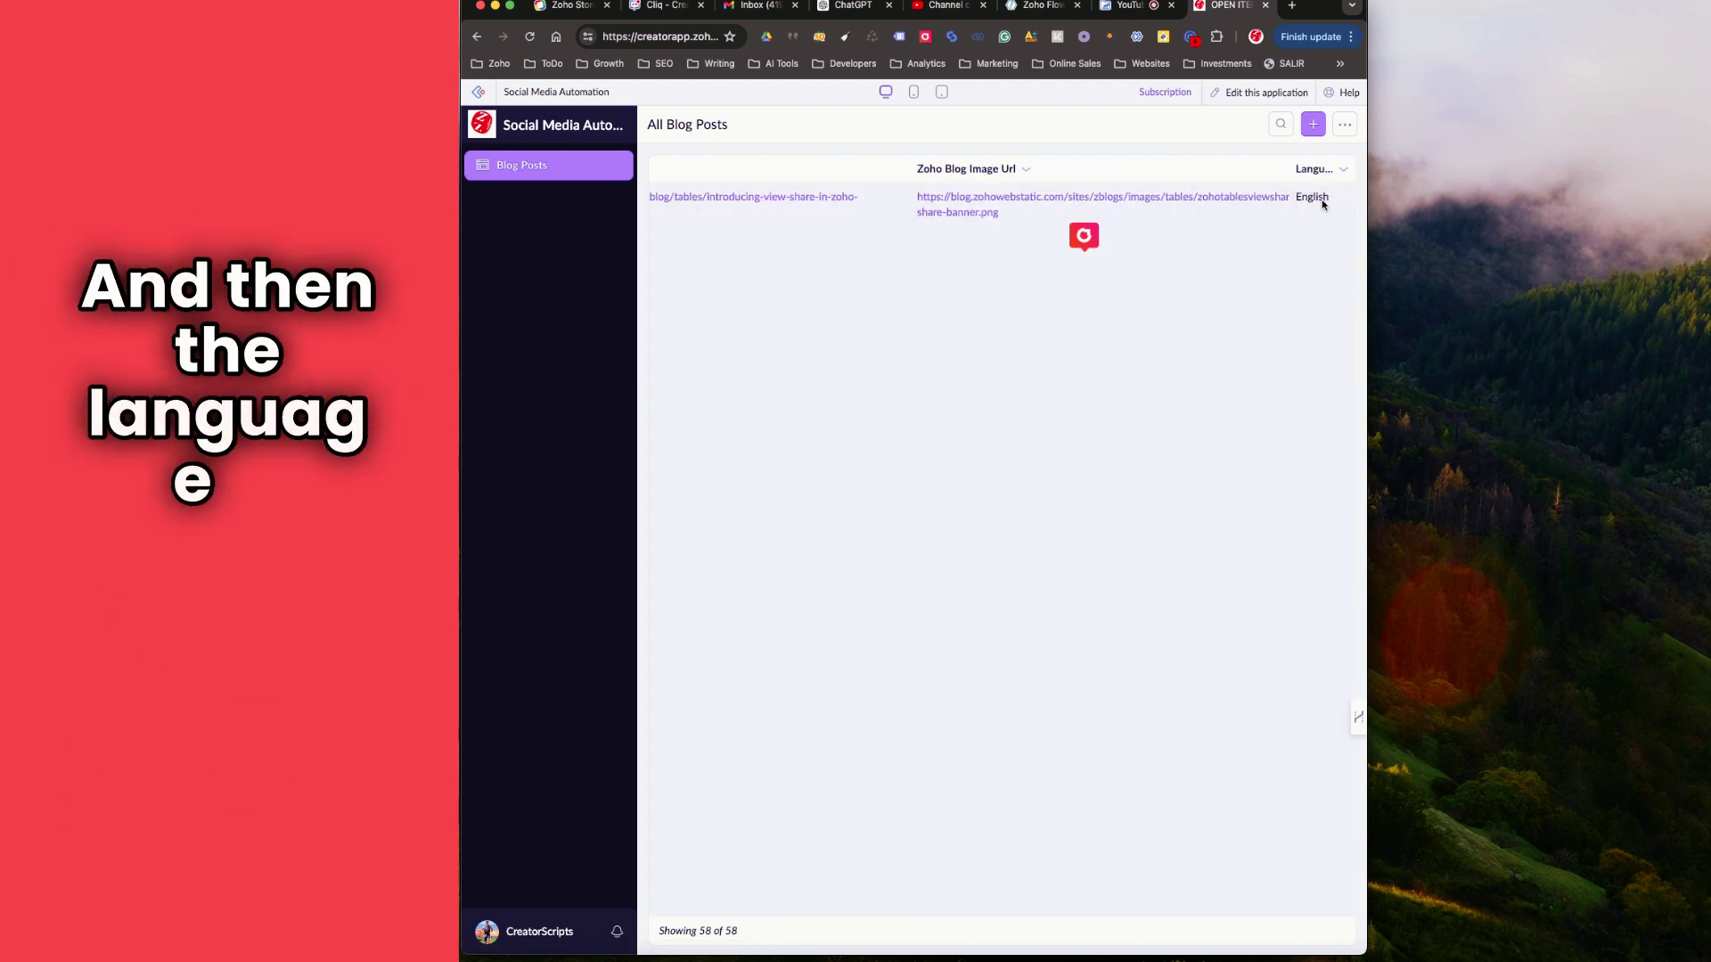
scroll(846, 218, right, 10)
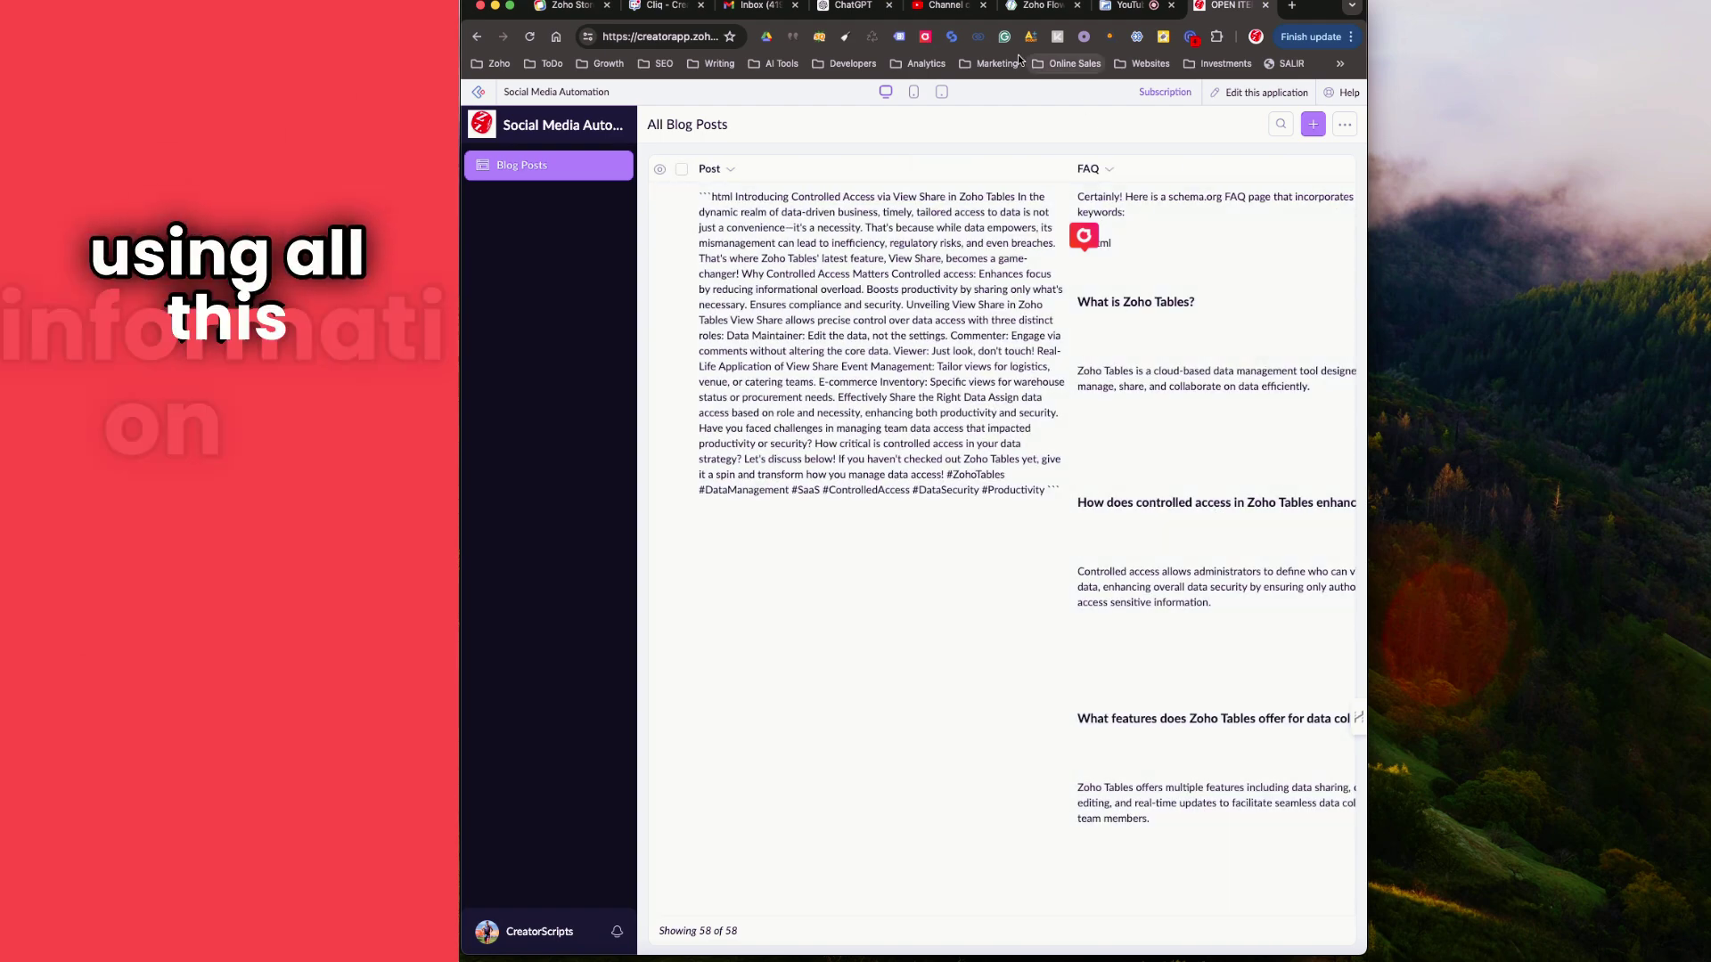
Switch back to Zoho Flow and close the Create blog post action's settings.
click(1121, 11)
click(1040, 8)
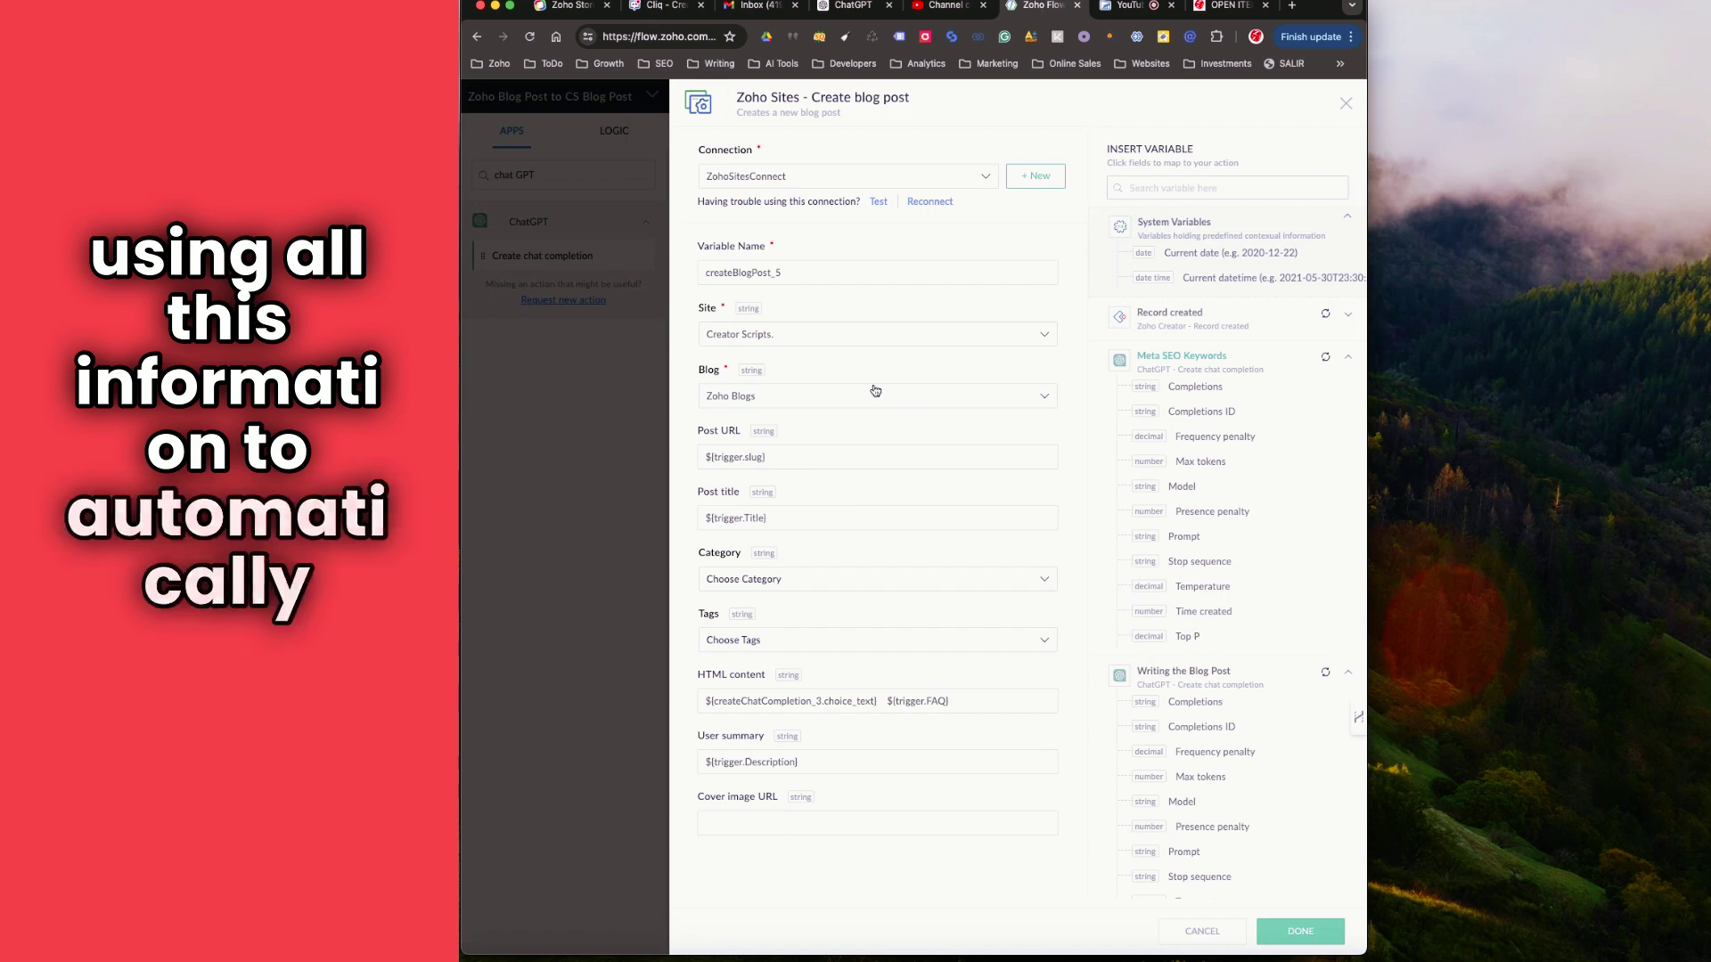
click(1346, 104)
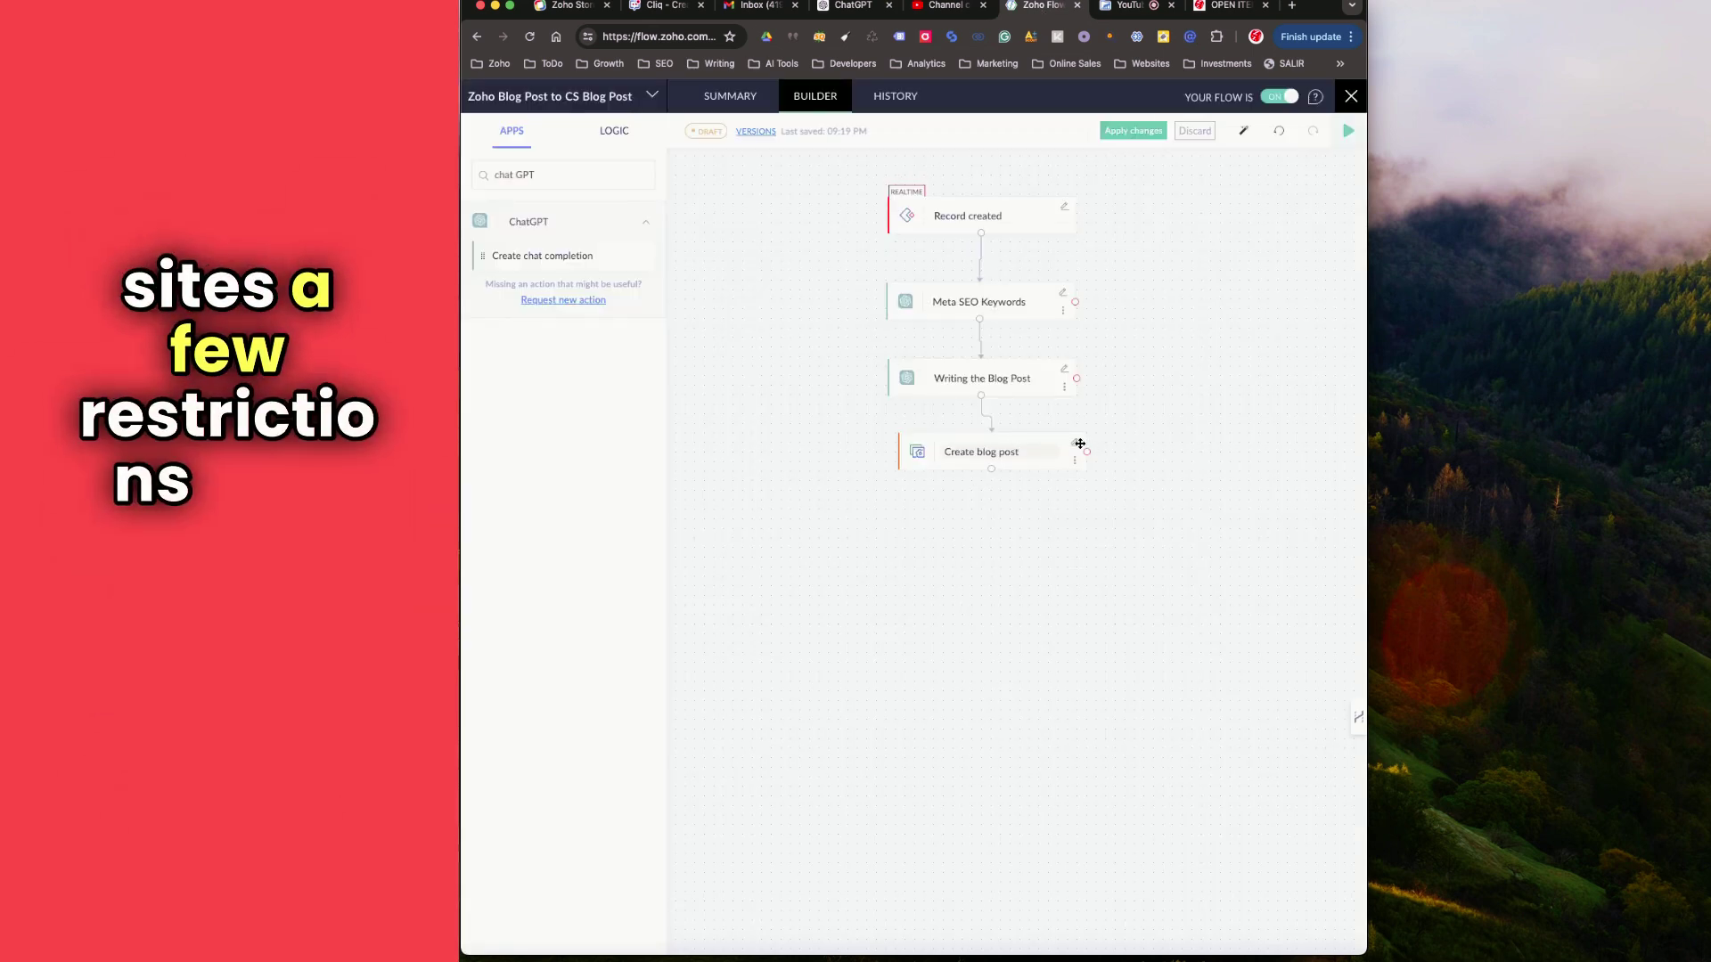
Check the flow's task history and read the Create blog post output of the failed 7:31:51 PM run.
click(900, 95)
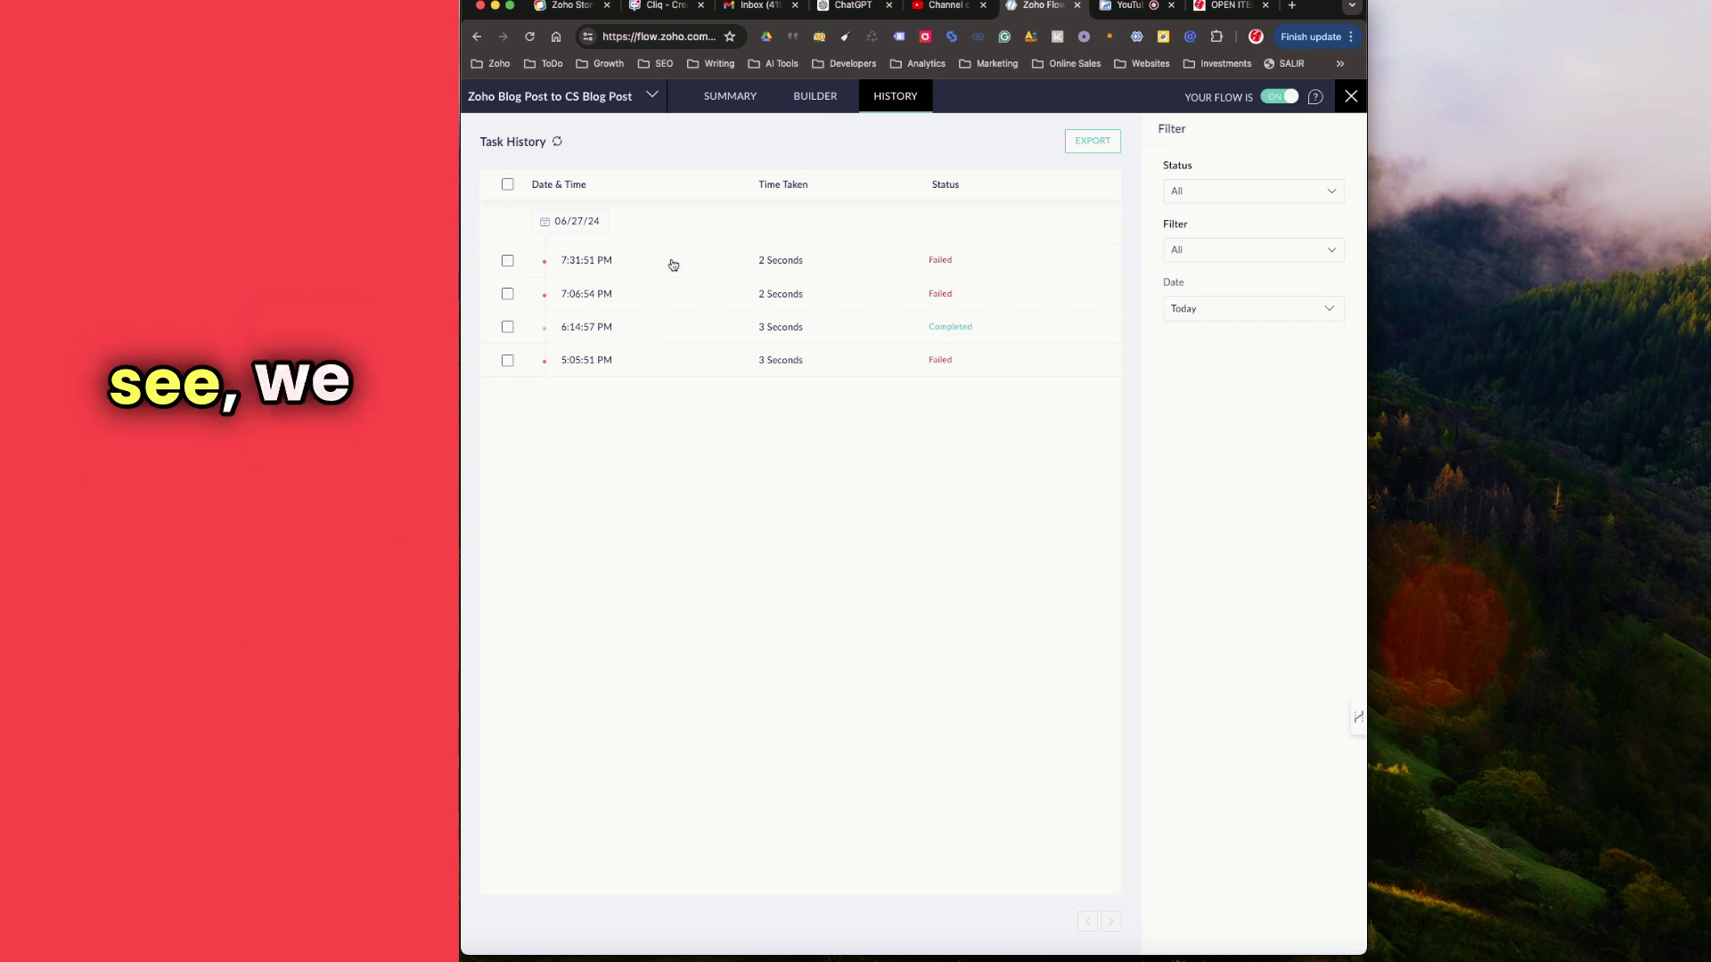
click(760, 261)
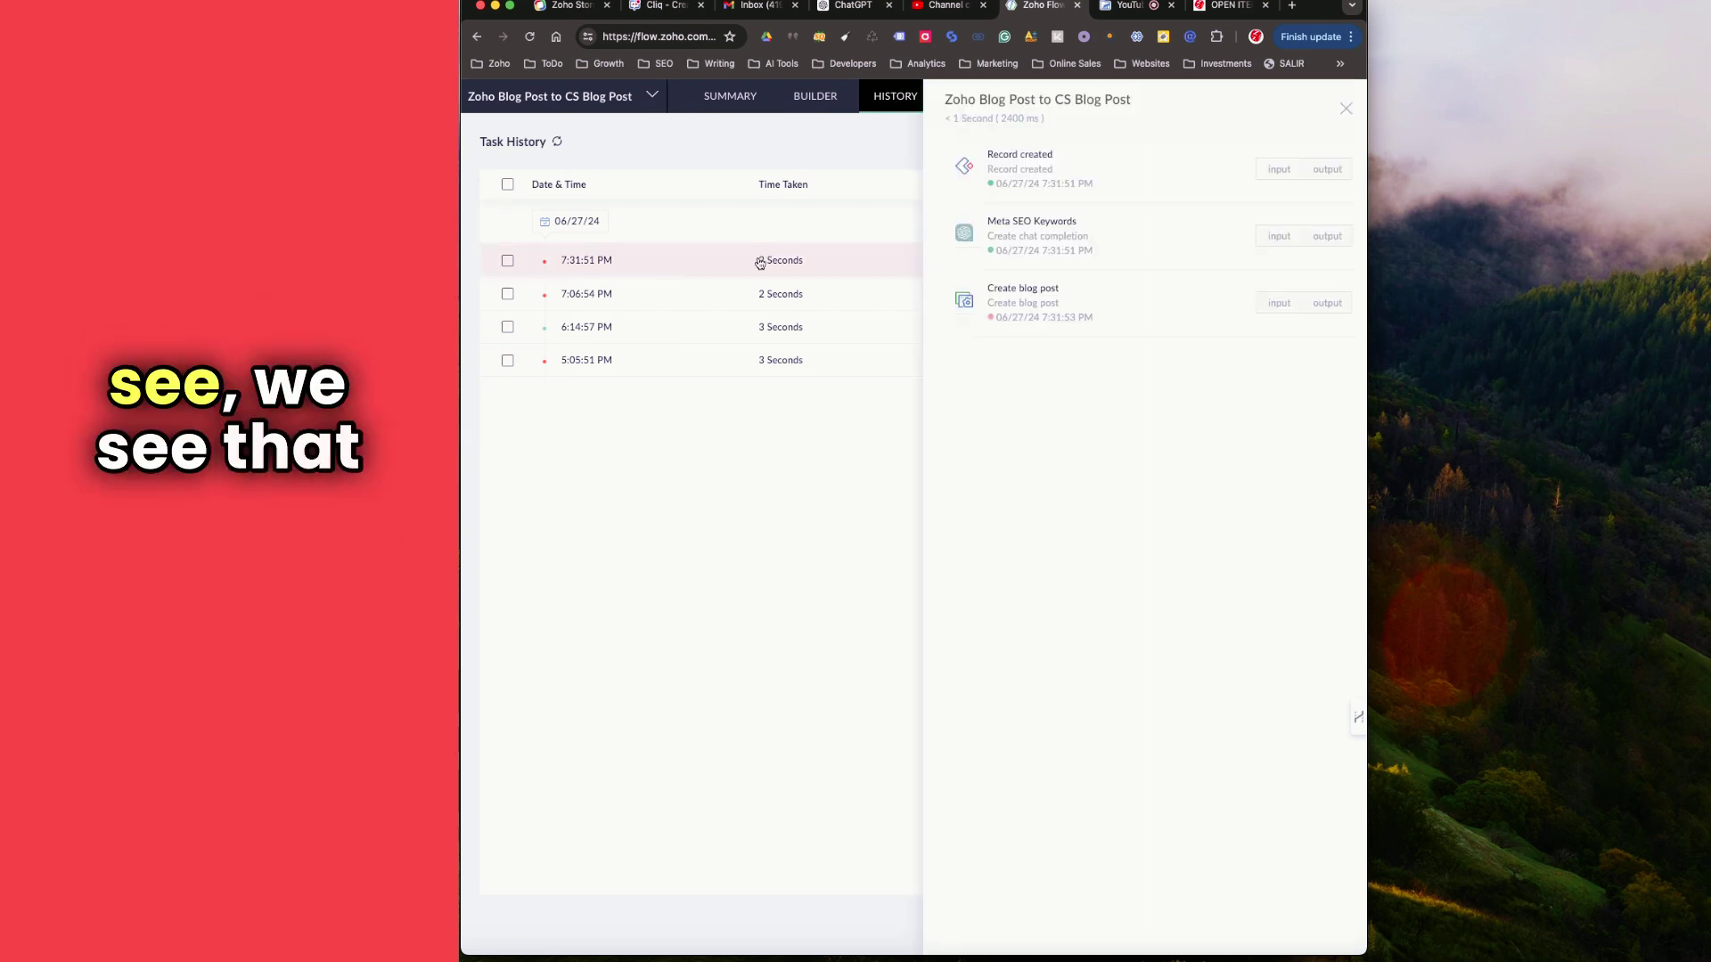
click(1330, 304)
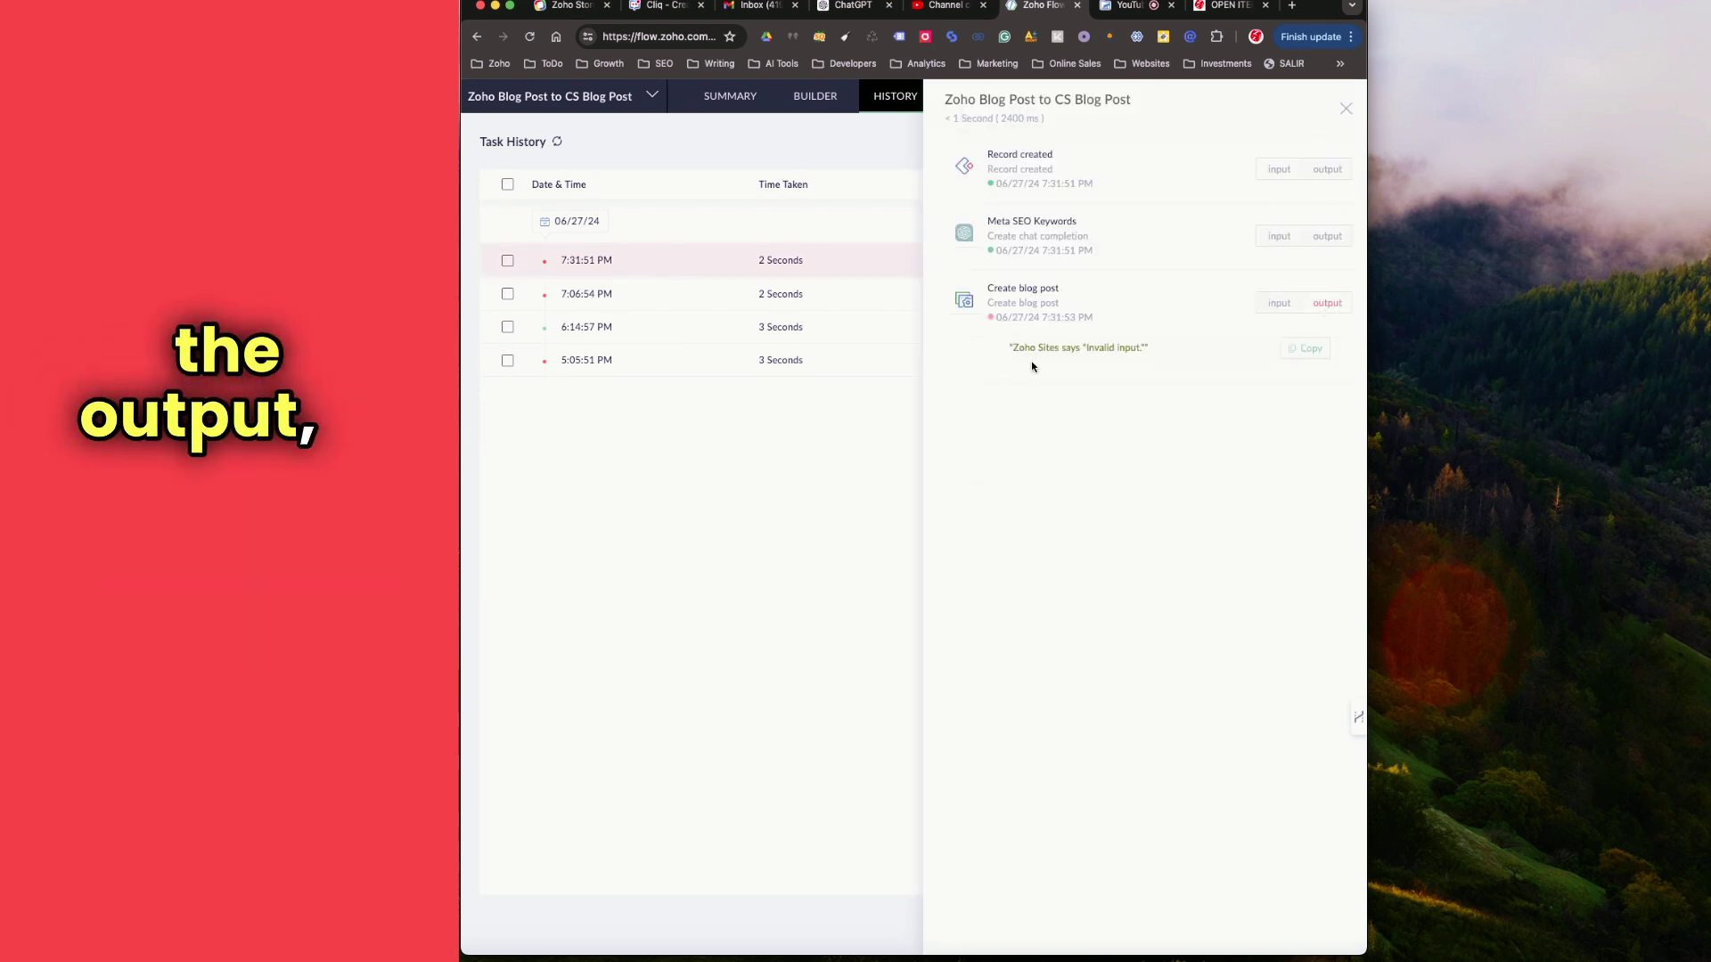
drag(1010, 348, 1148, 349)
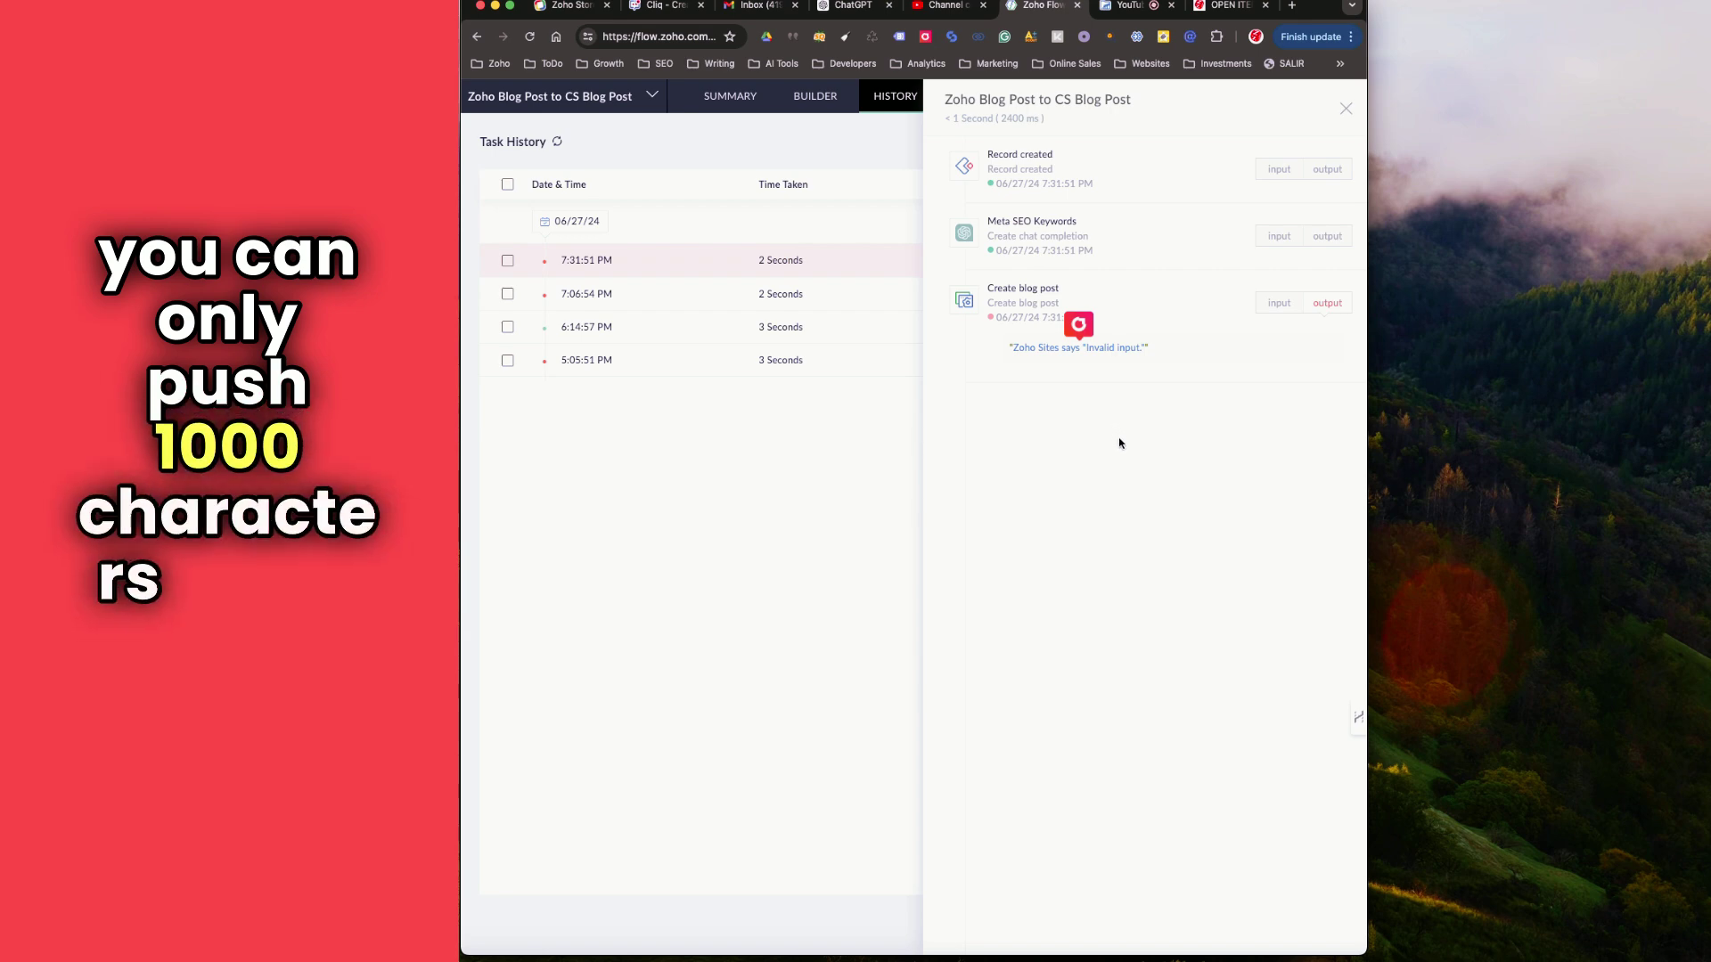
click(1346, 108)
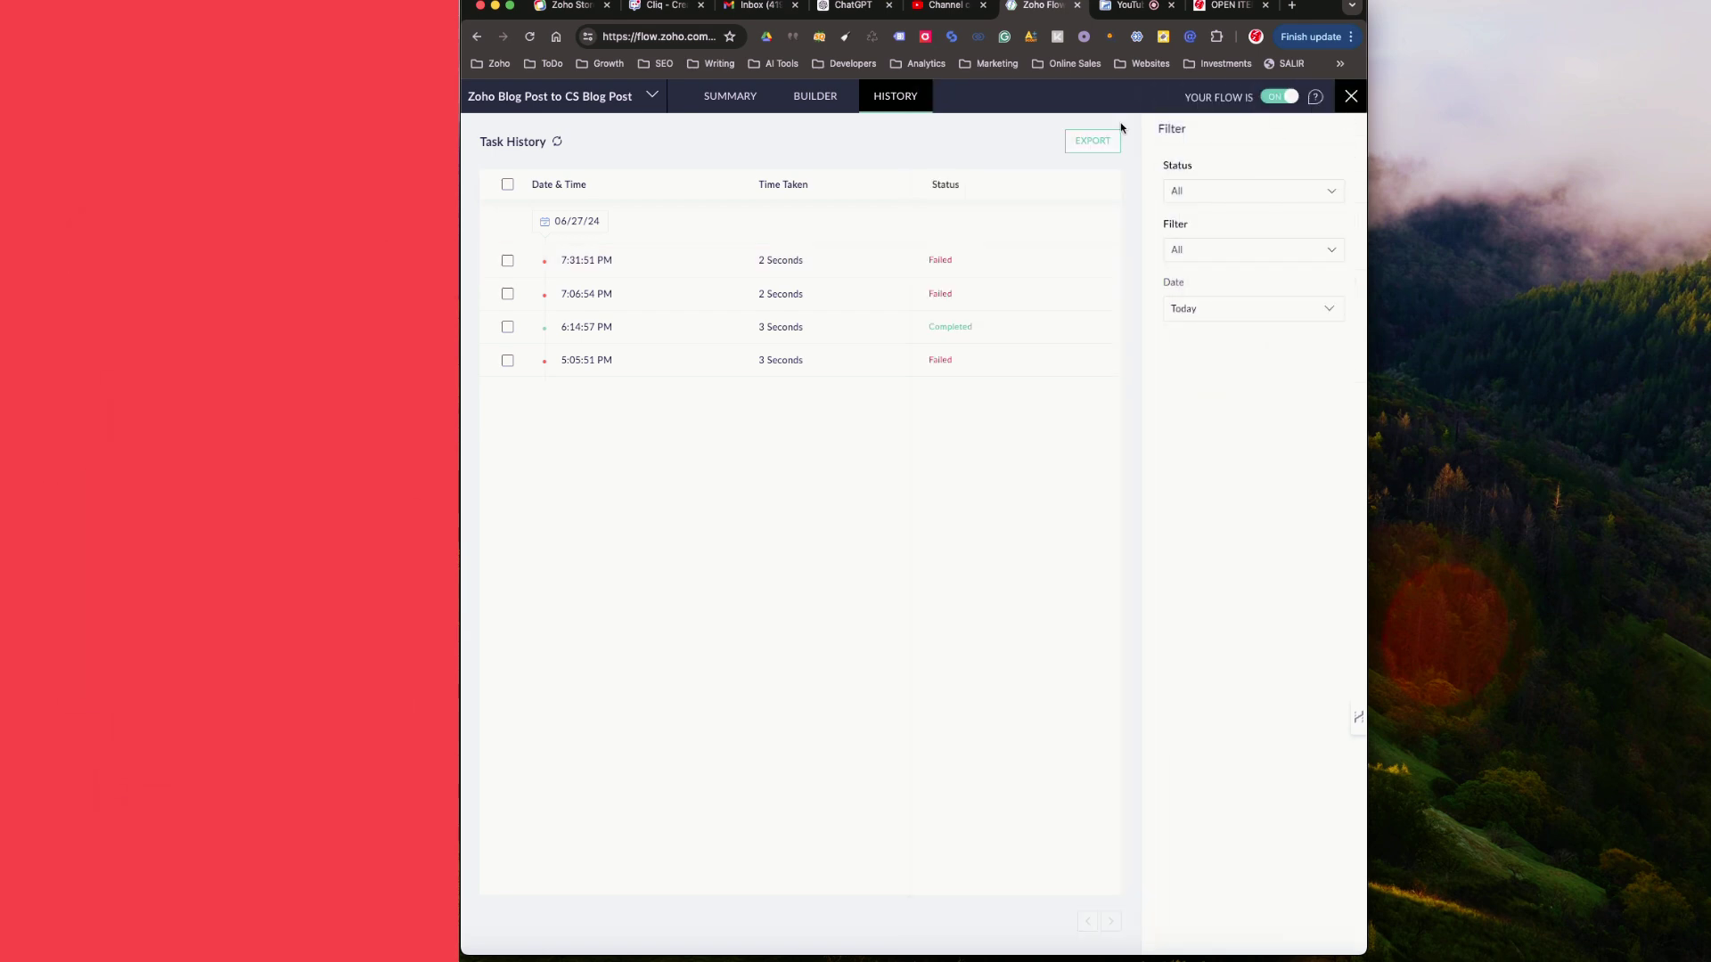
In Writing the Blog Post's prompt, append "The output should not exceed 1000 words." and remove the word "following" before "title and keyword".
click(814, 96)
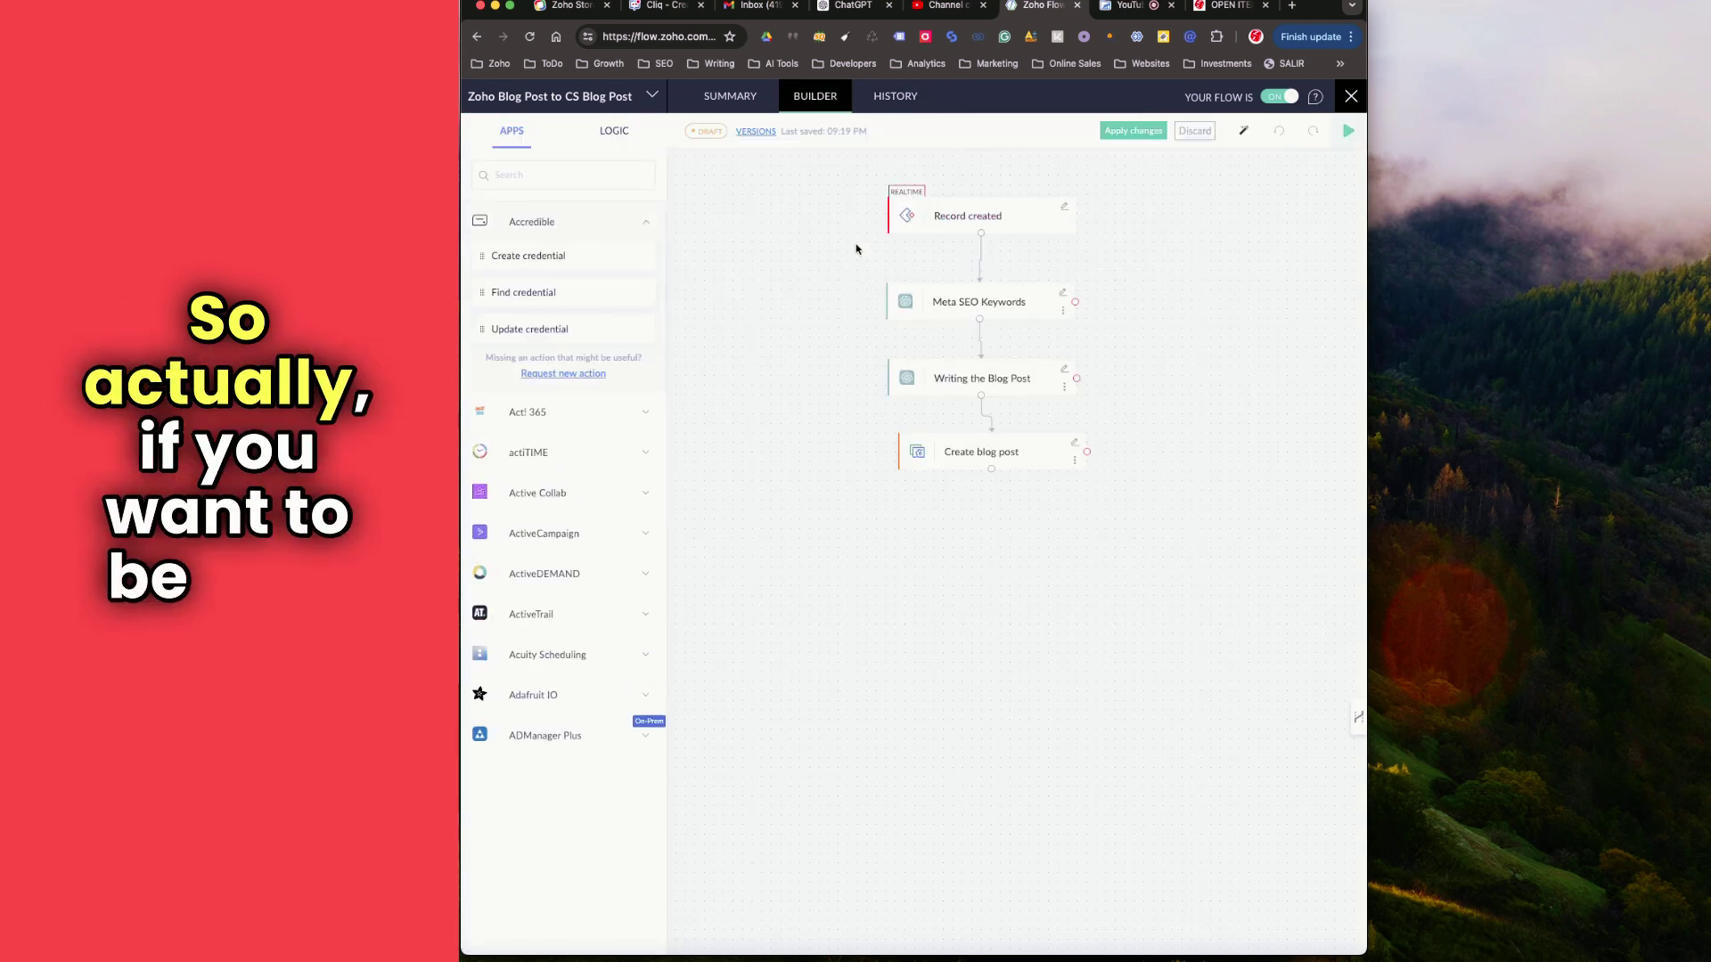
click(1064, 373)
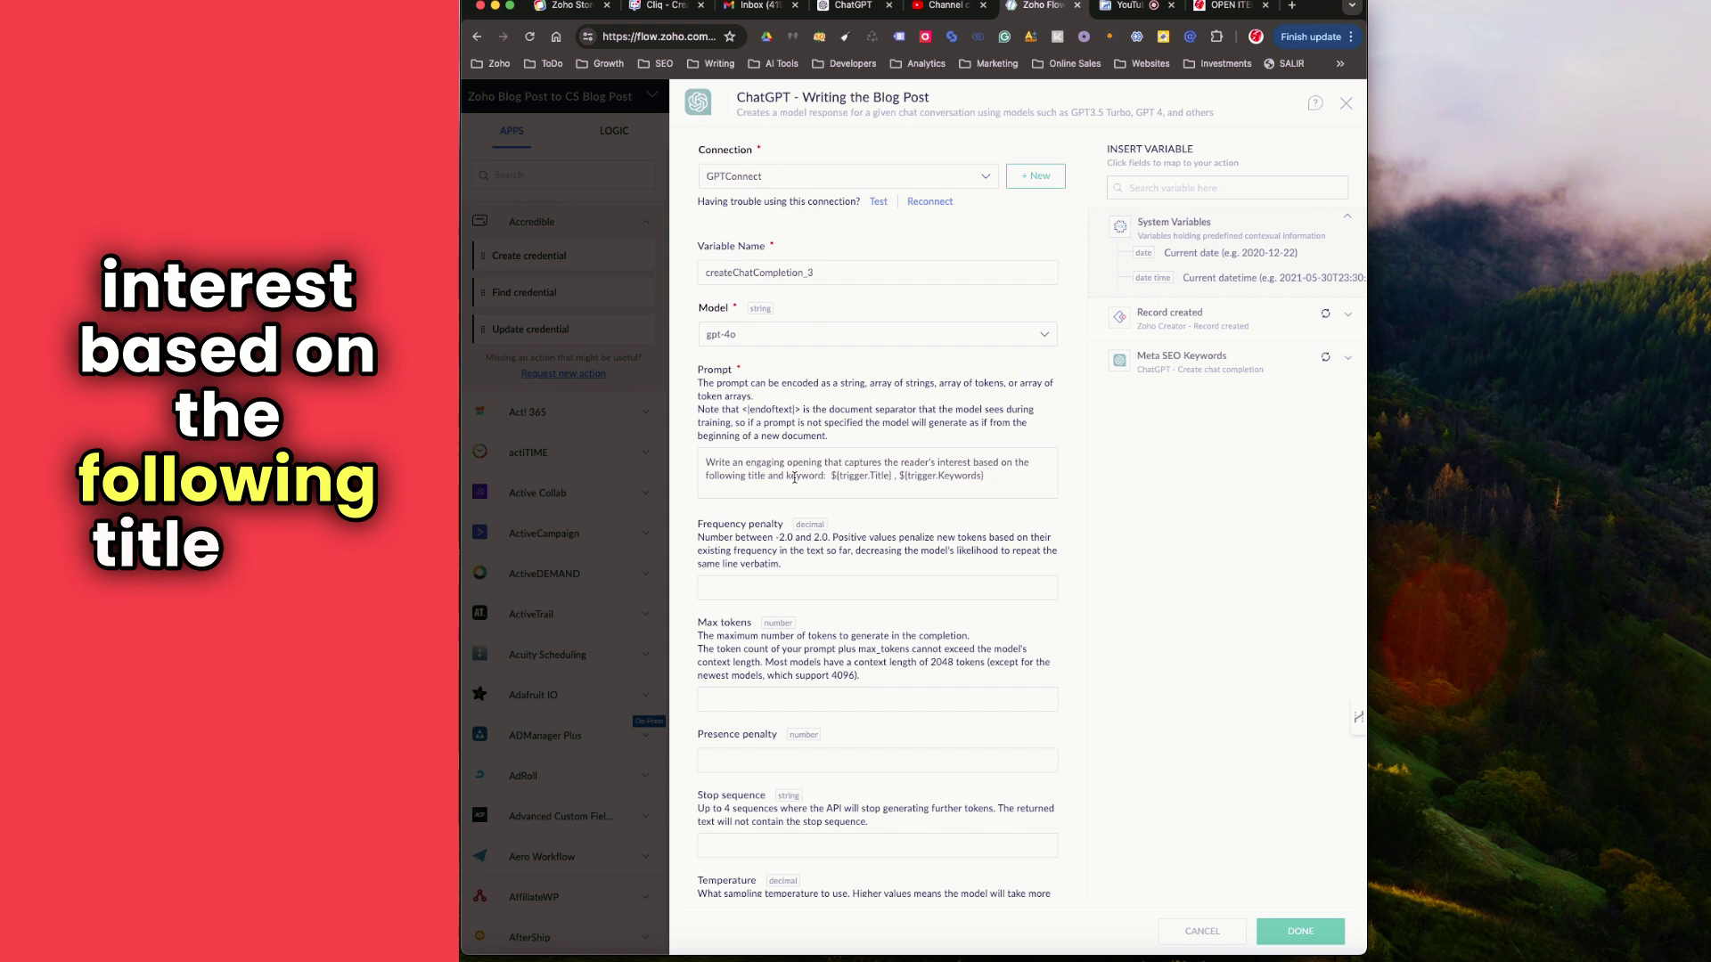
click(1008, 476)
text(Th)
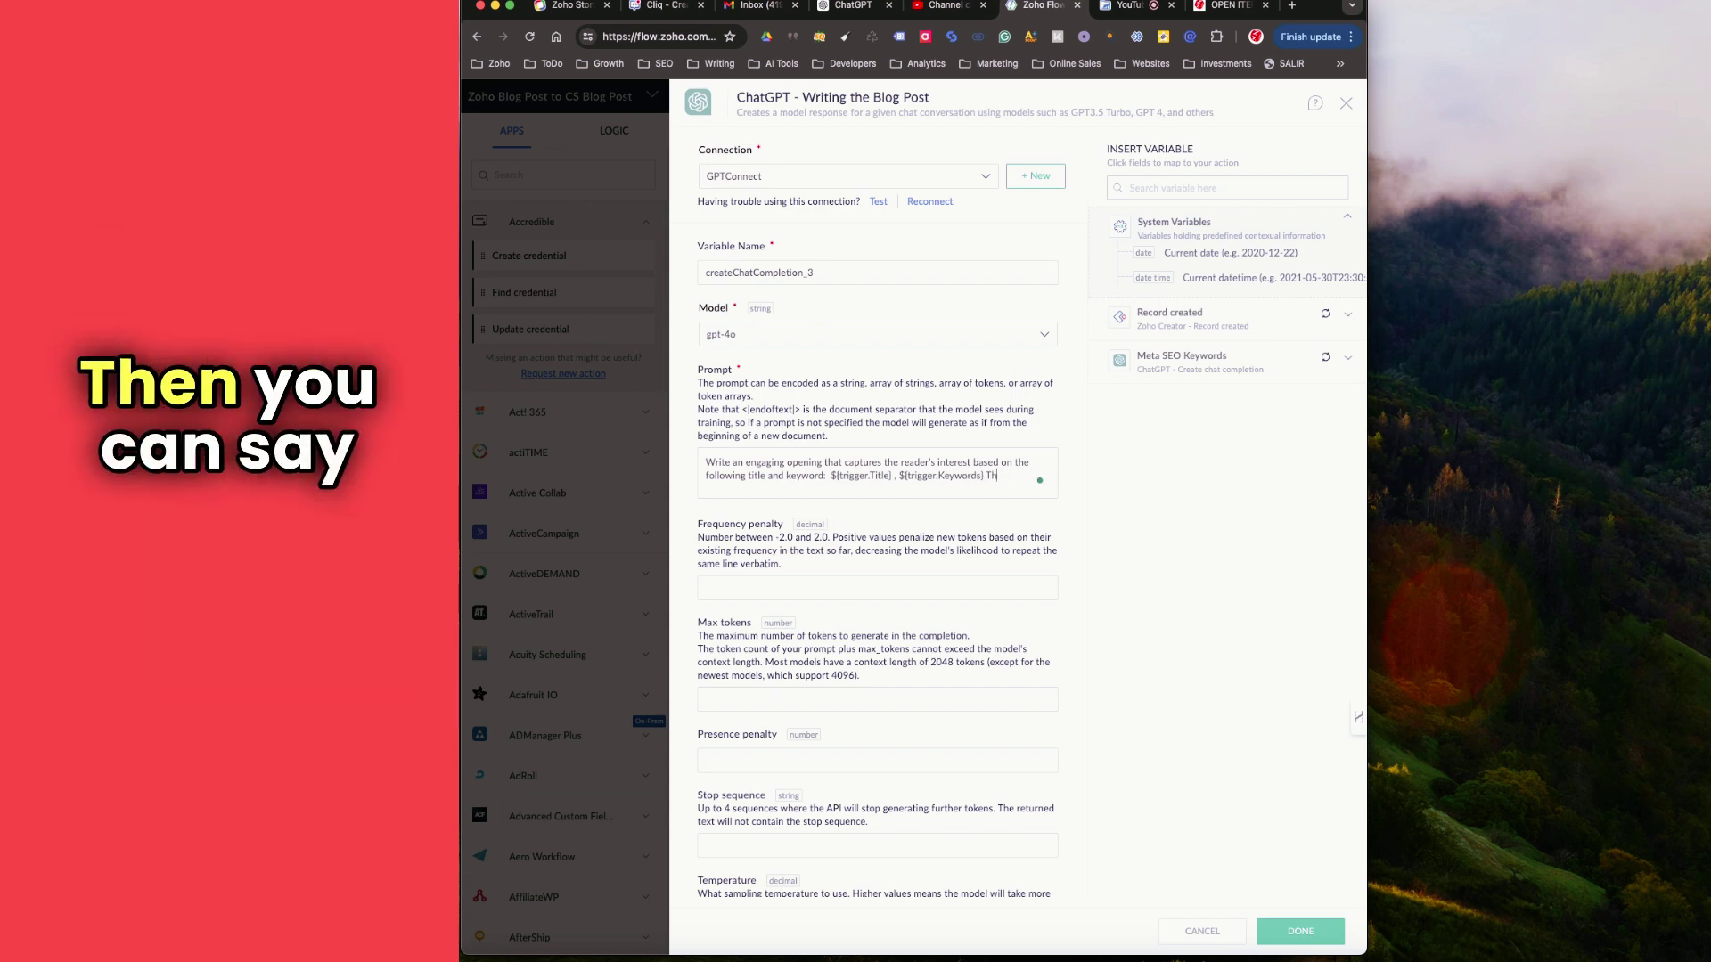
text(e output shou)
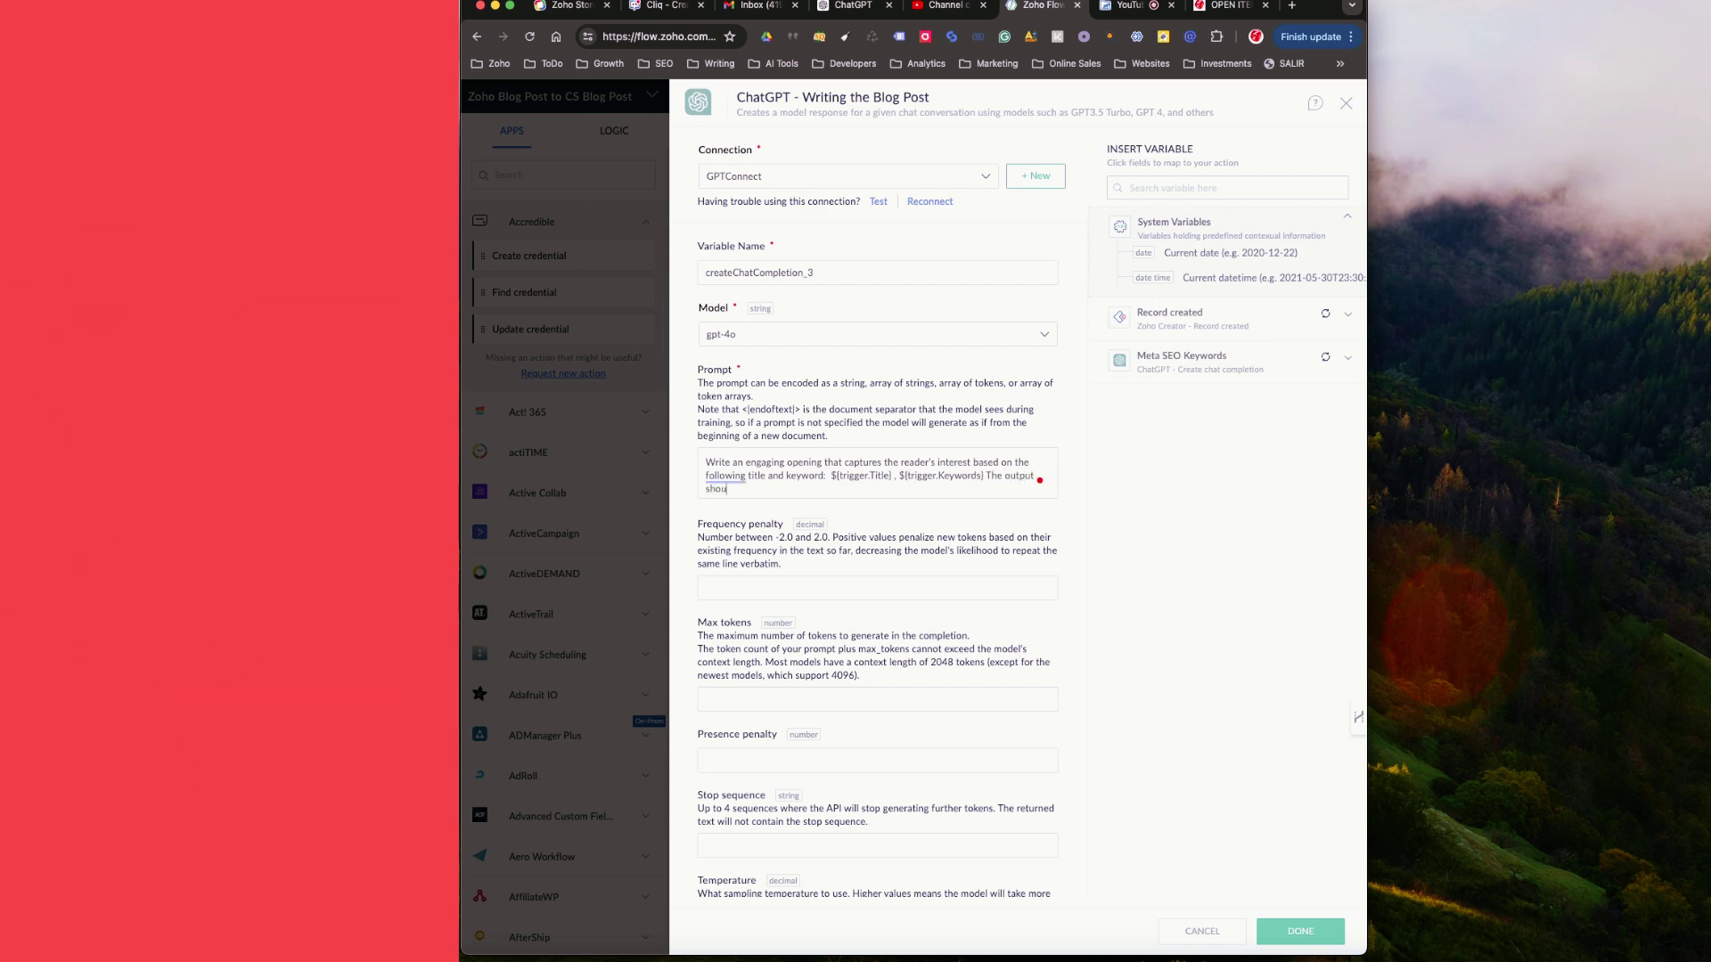
text(ld not excee)
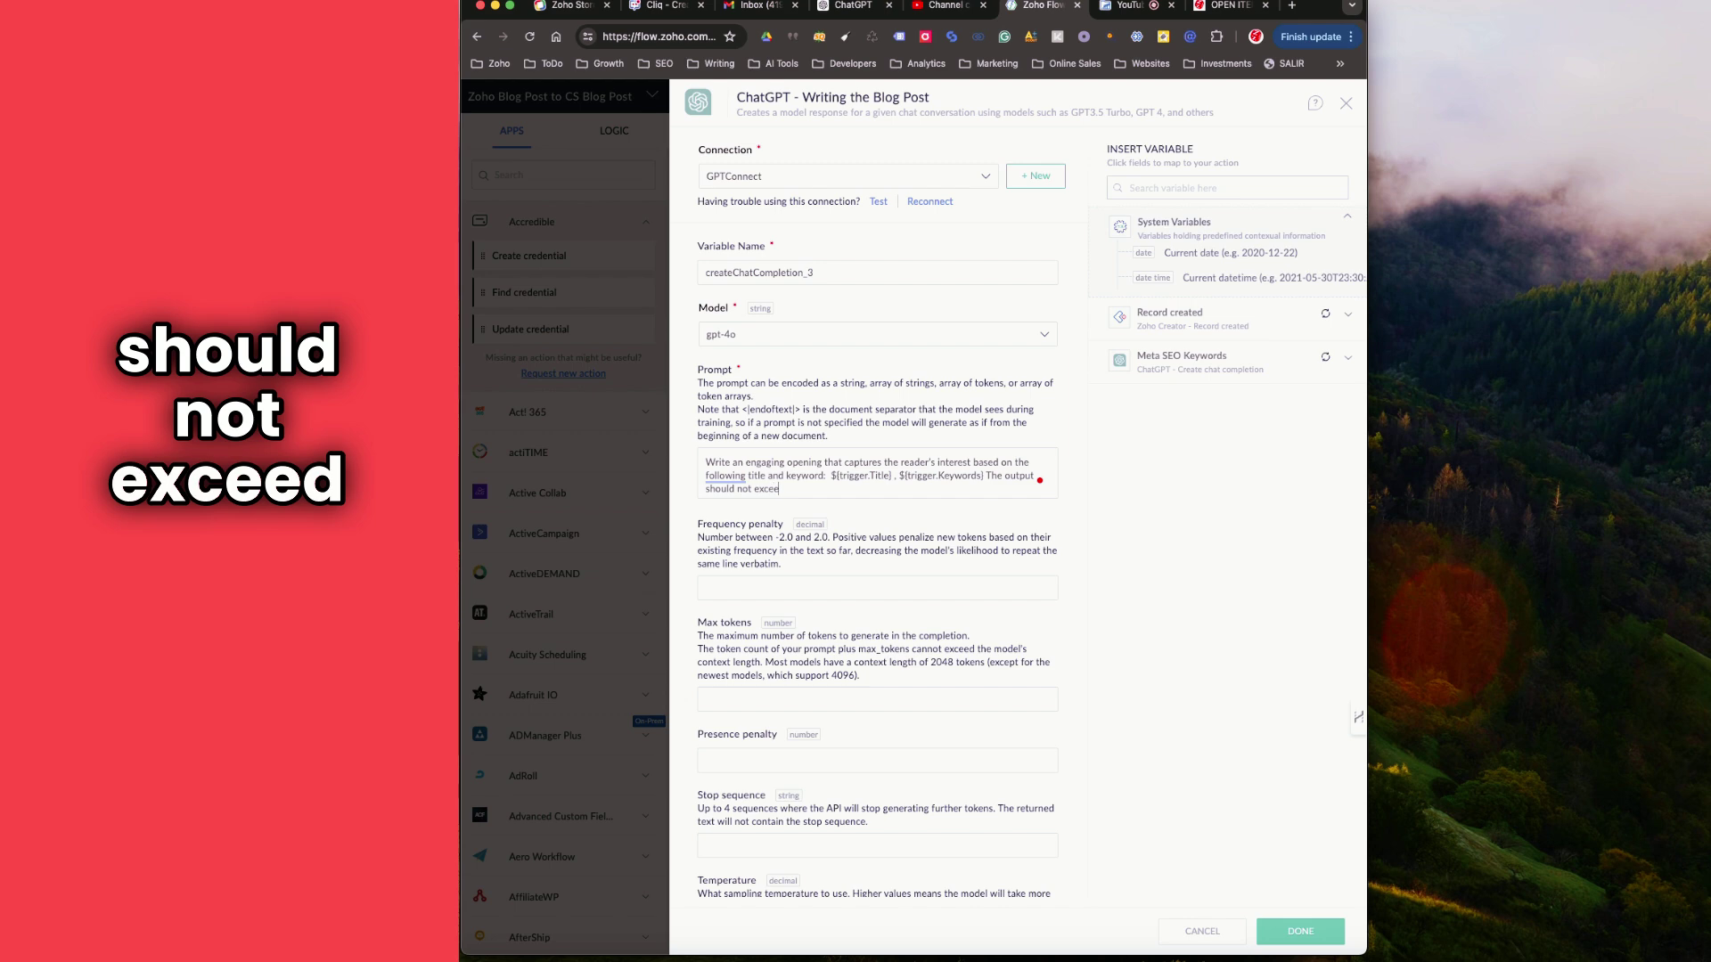
text(d 100)
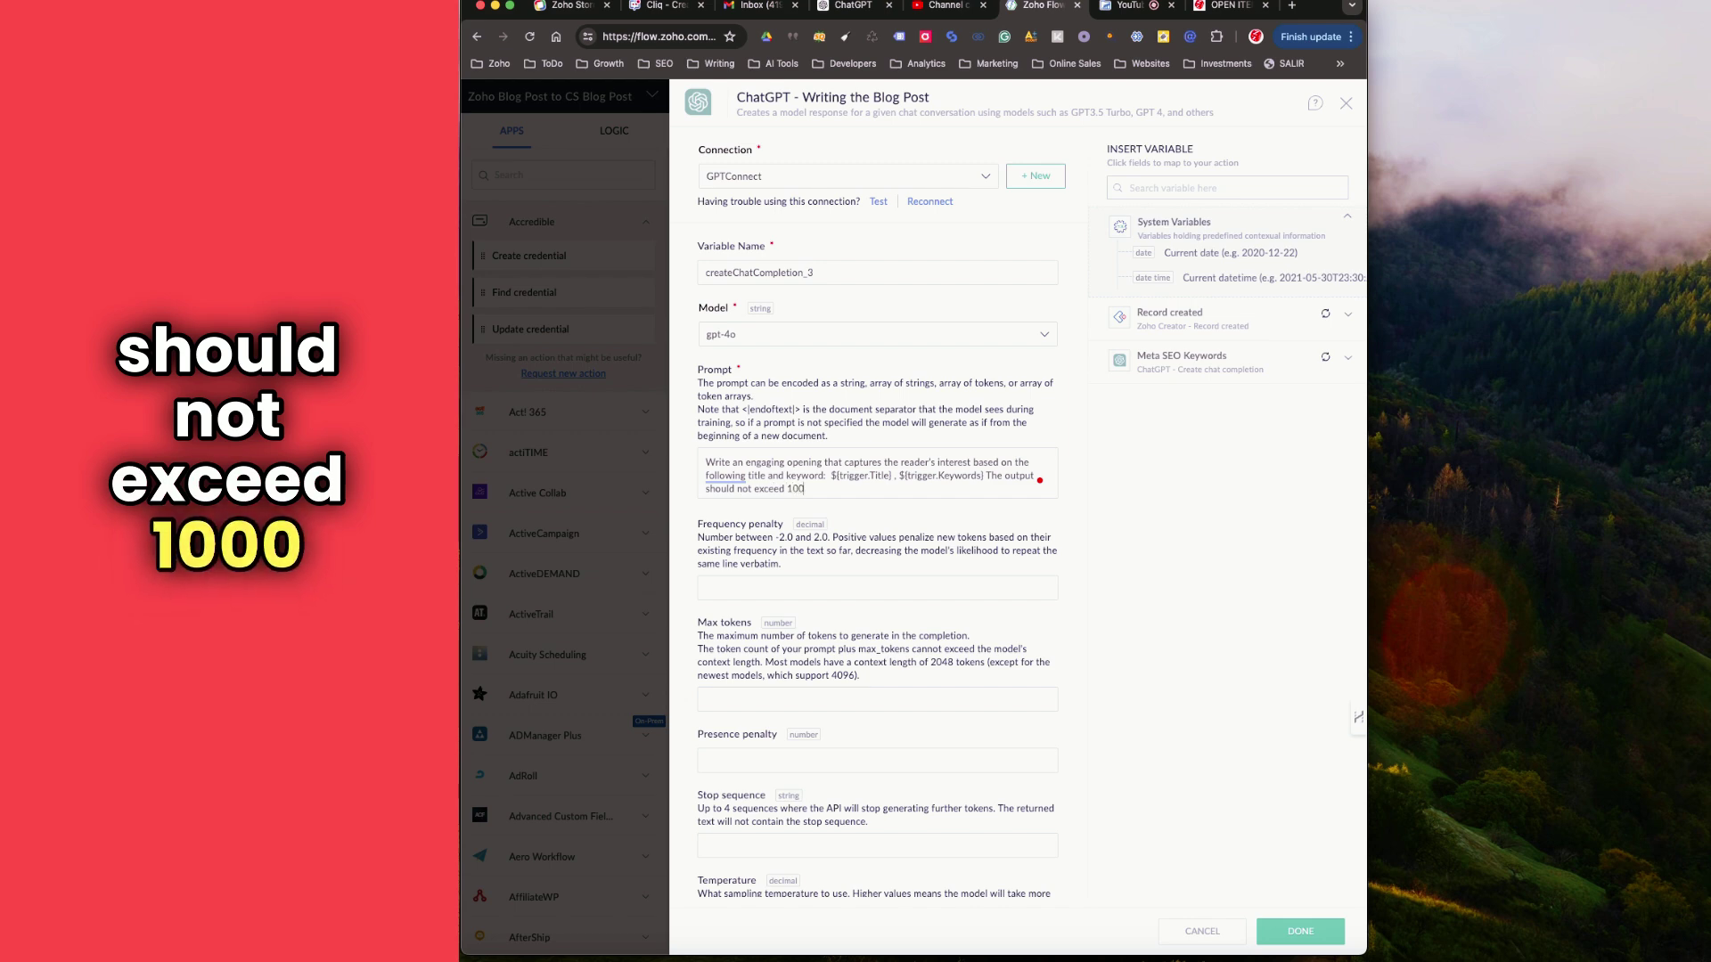
text(0 words.)
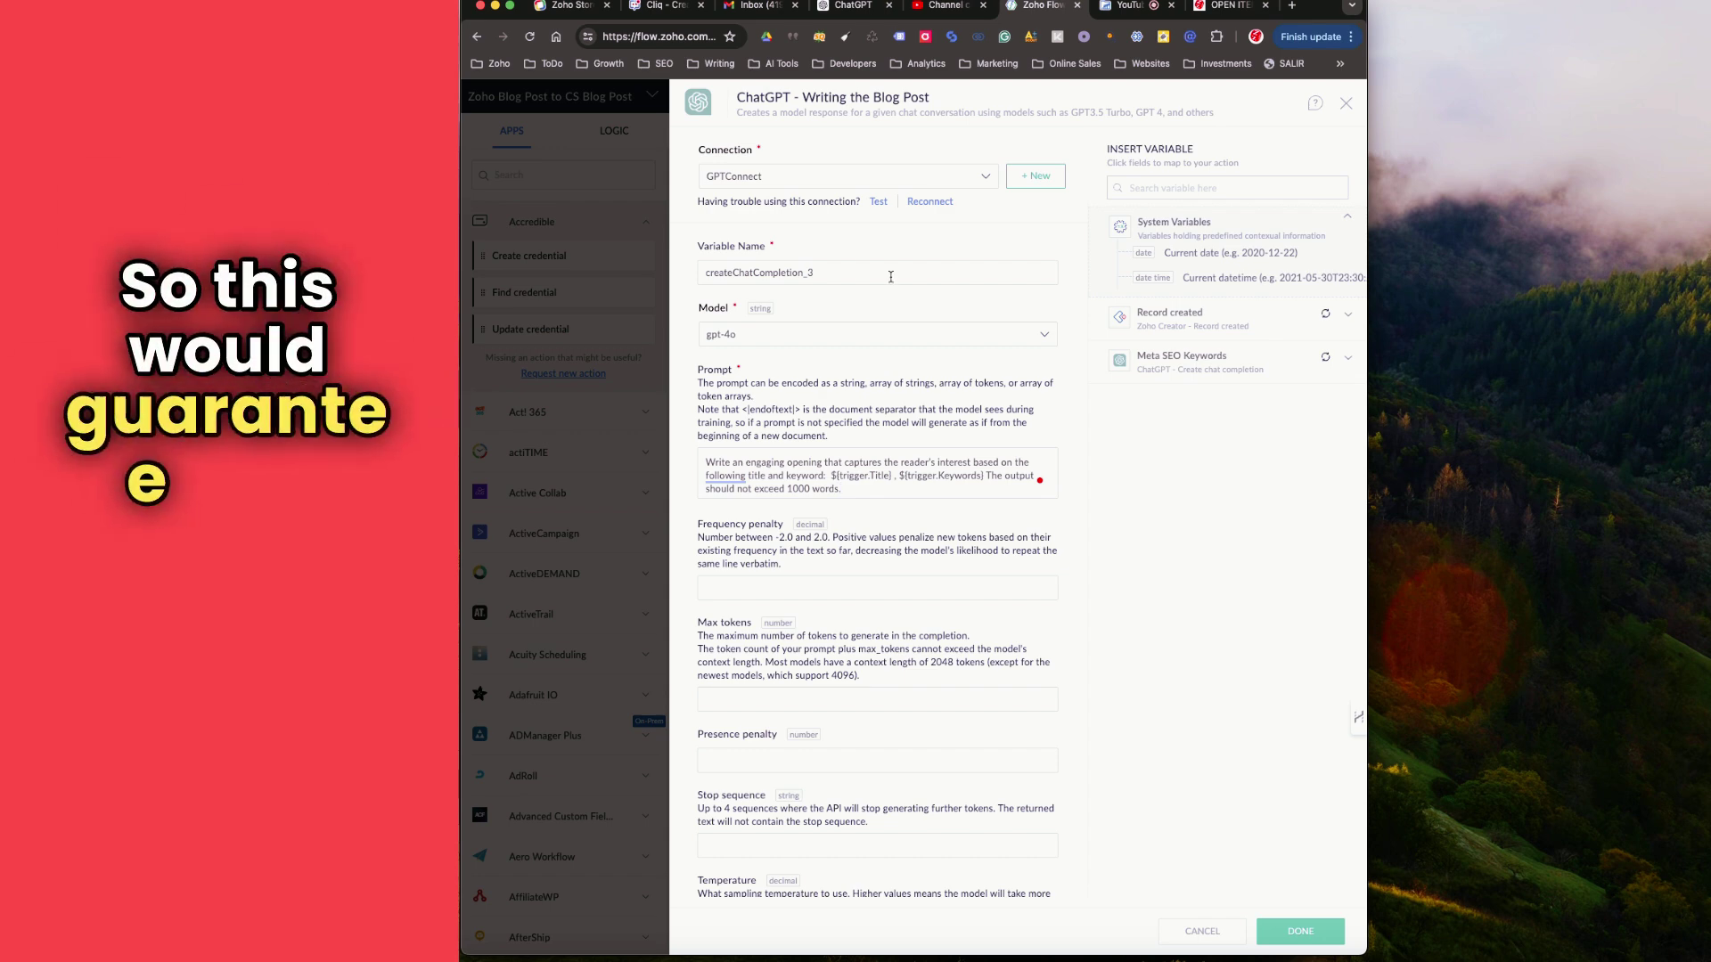
mouse_move(726, 480)
click(728, 518)
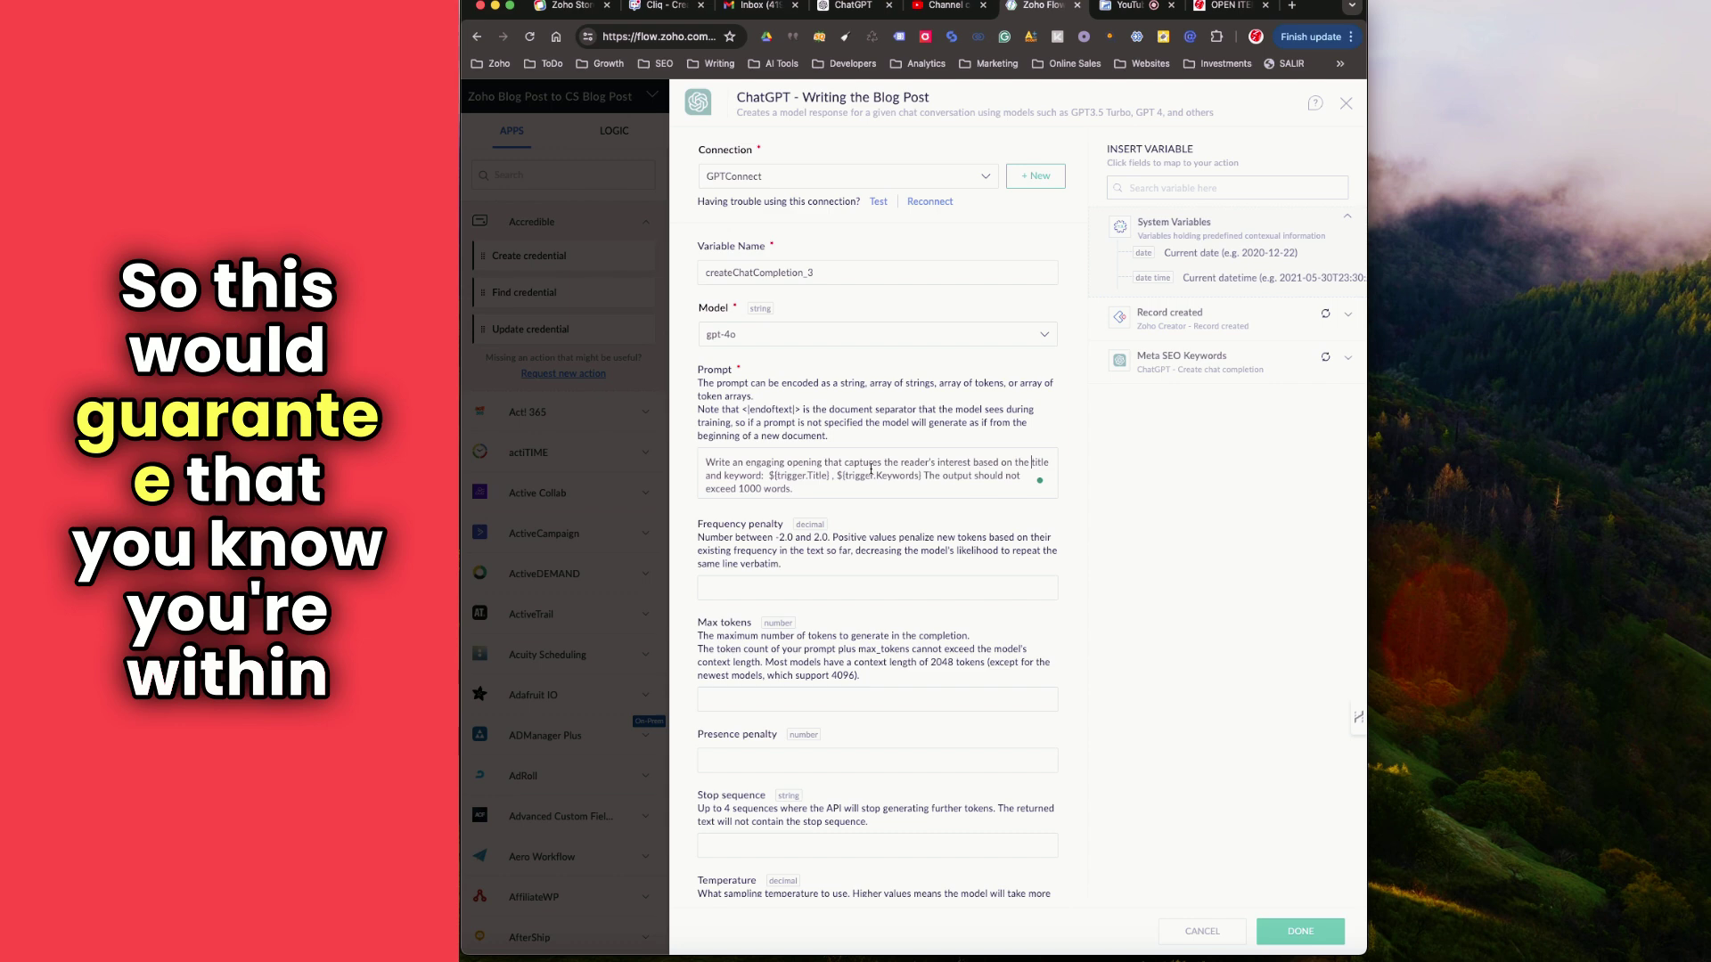